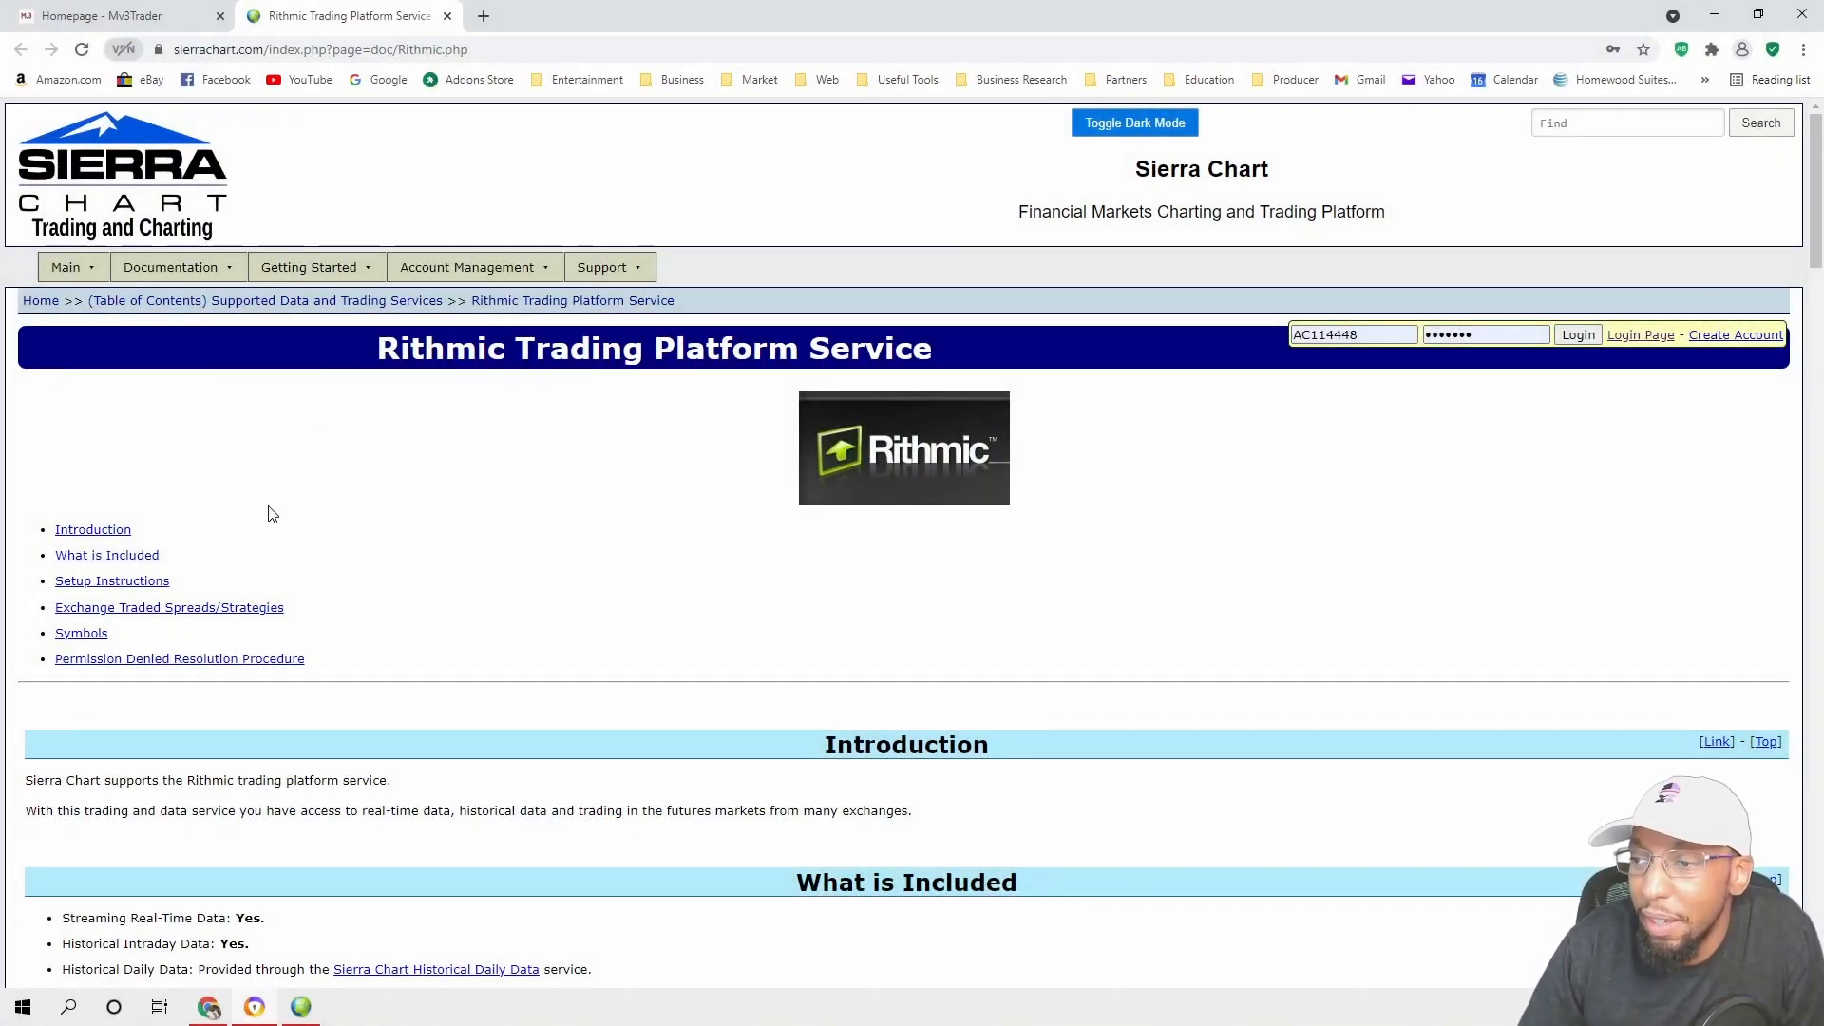
Read the Rithmic page's included features and setup instructions, including the Data/Trade Service Settings, server selection and login fields
{"action": "scroll", "coordinate": [238, 463], "scroll_direction": "down", "scroll_amount": 1}
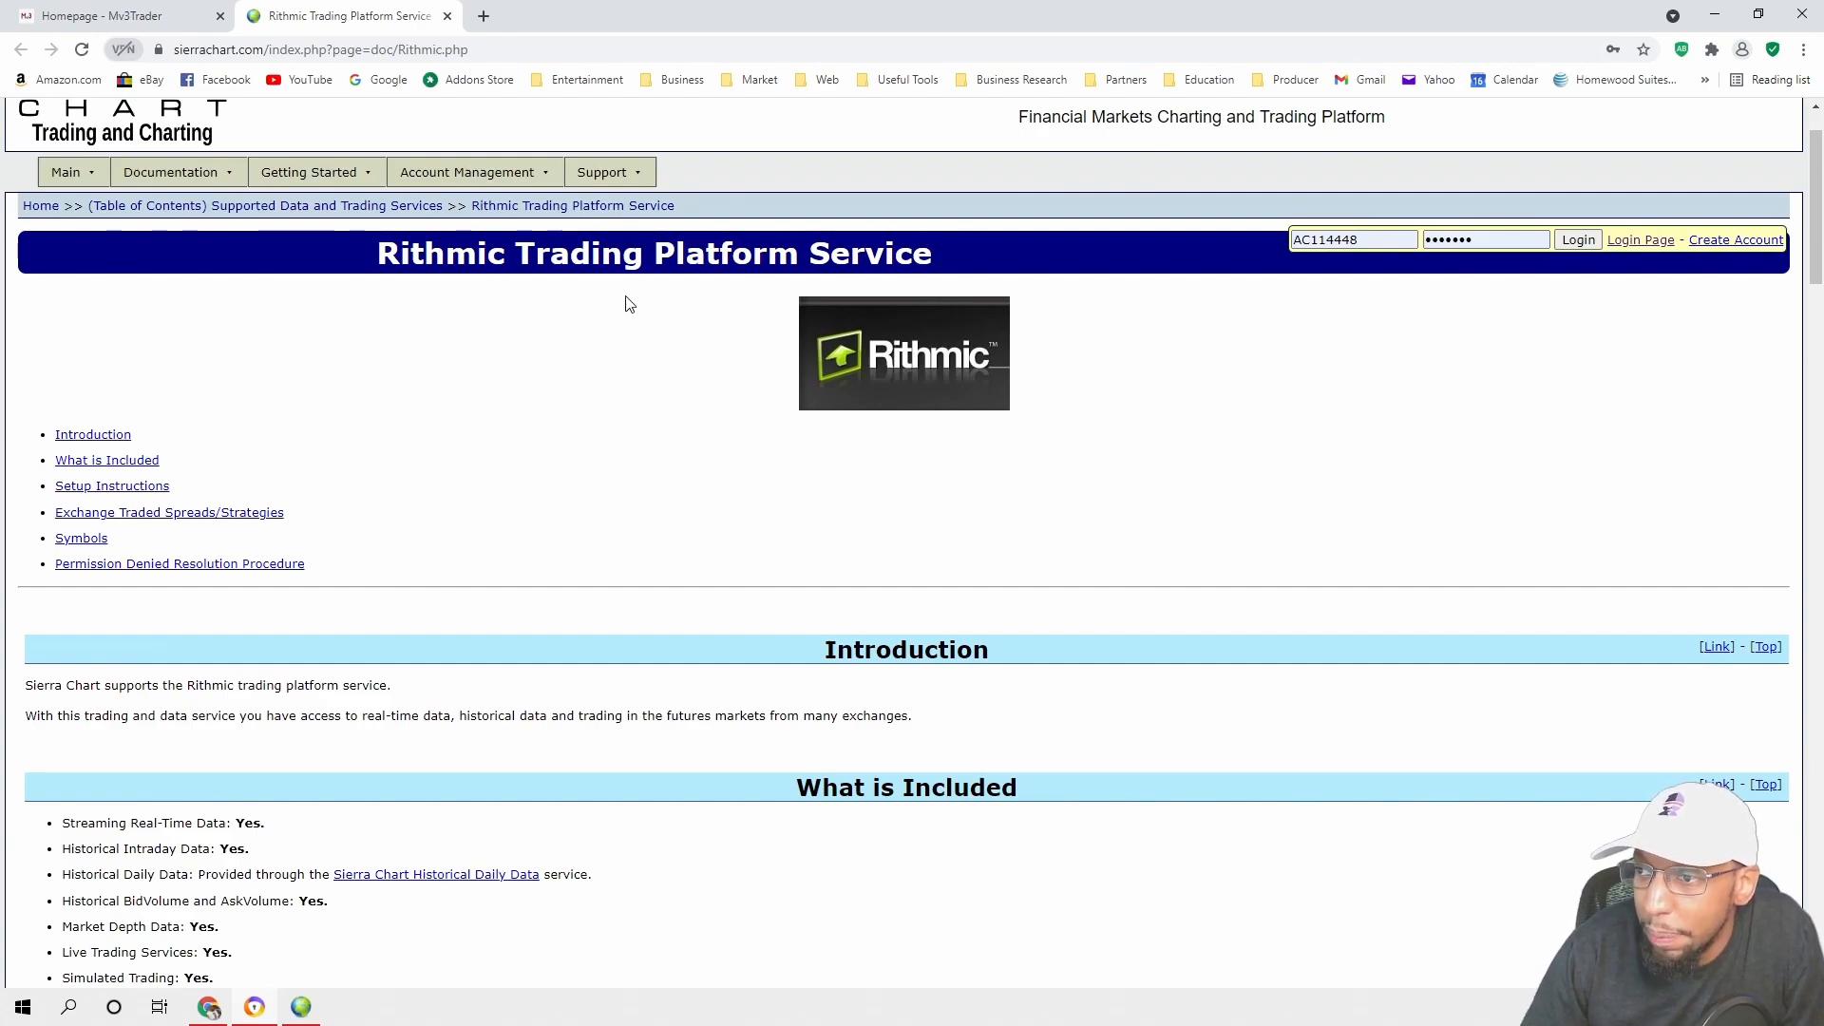
{"action": "scroll", "coordinate": [470, 475], "scroll_direction": "down", "scroll_amount": 4}
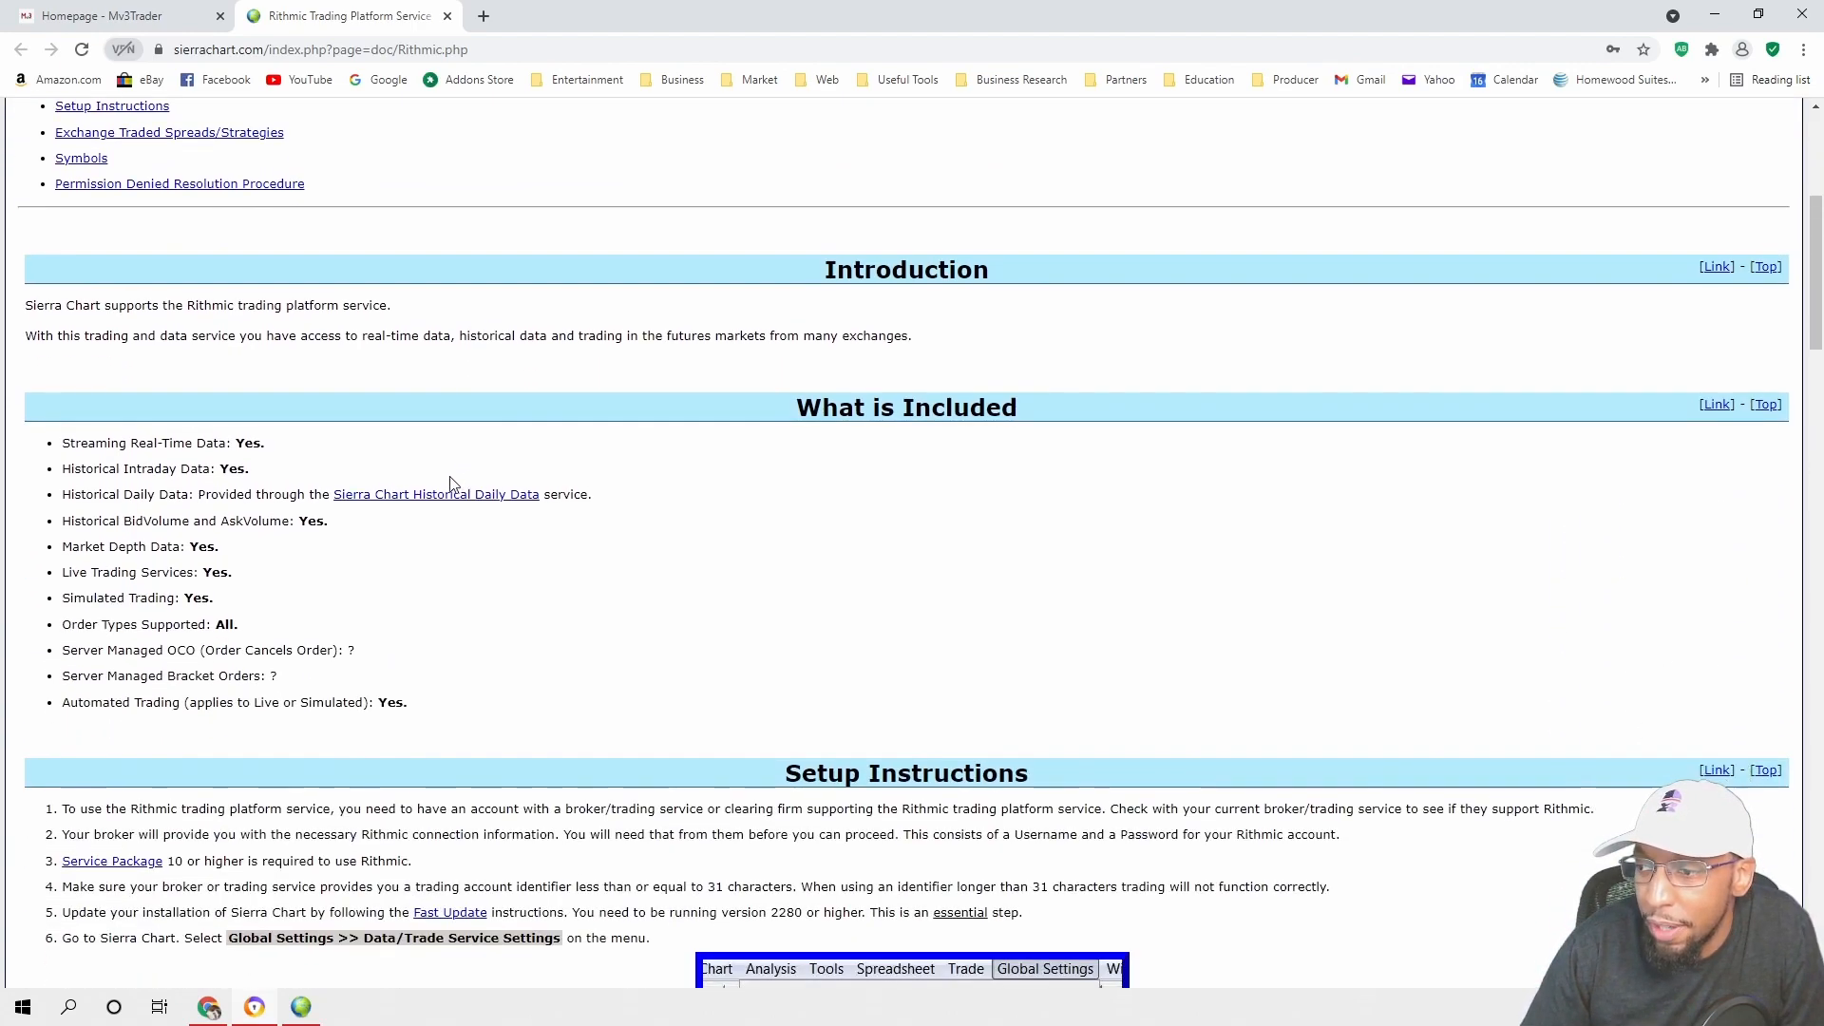
{"action": "scroll", "coordinate": [338, 462], "scroll_direction": "down", "scroll_amount": 4}
{"action": "scroll", "coordinate": [338, 461], "scroll_direction": "down", "scroll_amount": 4}
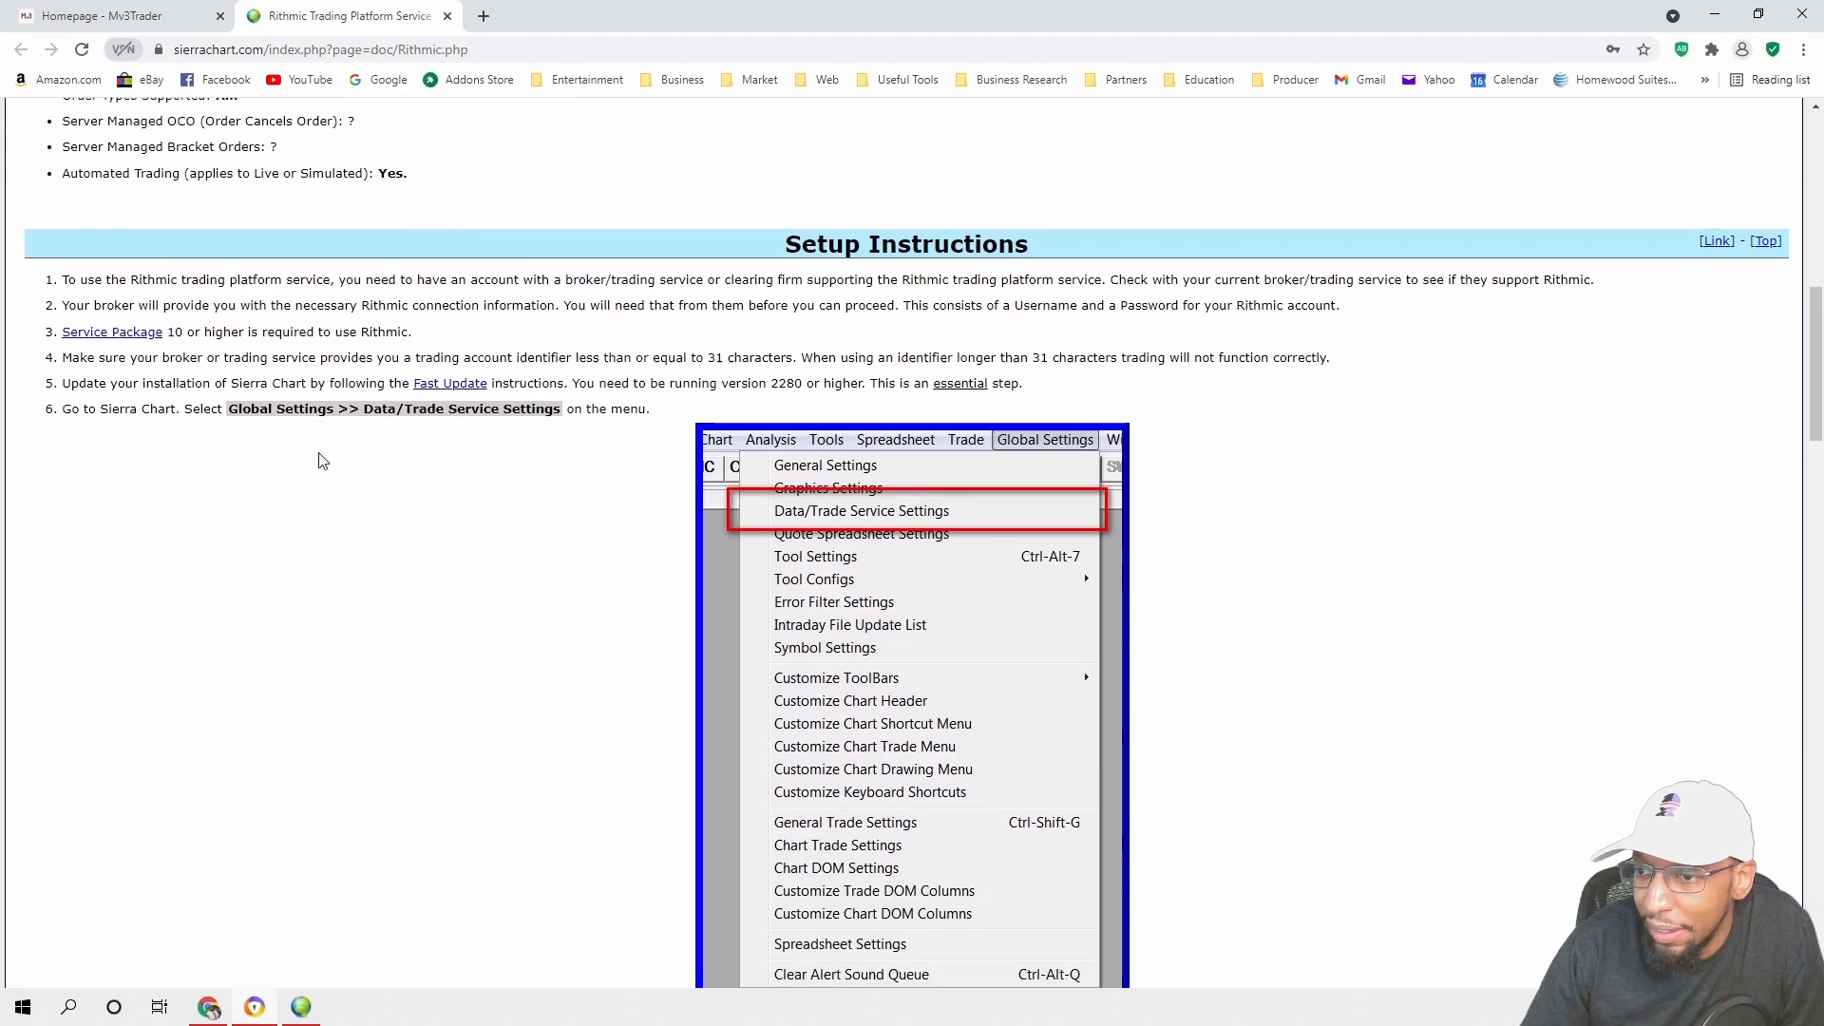
{"action": "scroll", "coordinate": [383, 438], "scroll_direction": "down", "scroll_amount": 3}
{"action": "scroll", "coordinate": [383, 439], "scroll_direction": "down", "scroll_amount": 5}
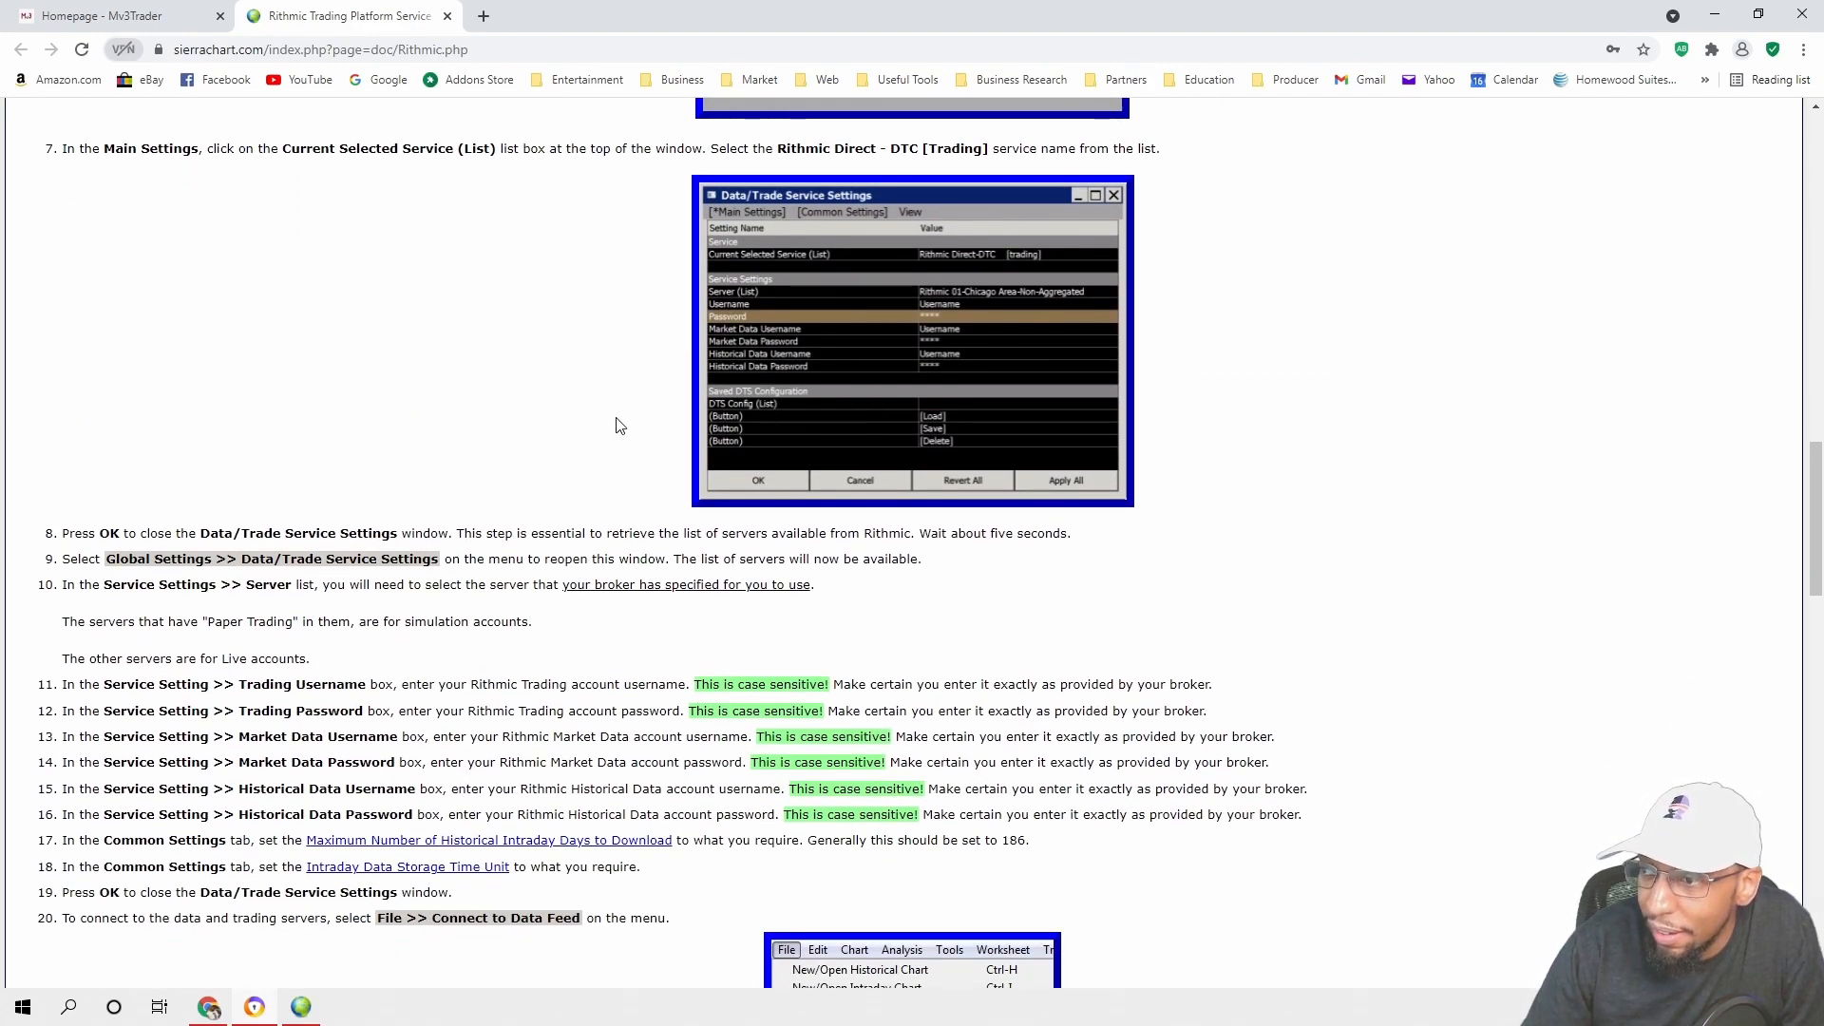
{"action": "scroll", "coordinate": [494, 399], "scroll_direction": "up", "scroll_amount": 3}
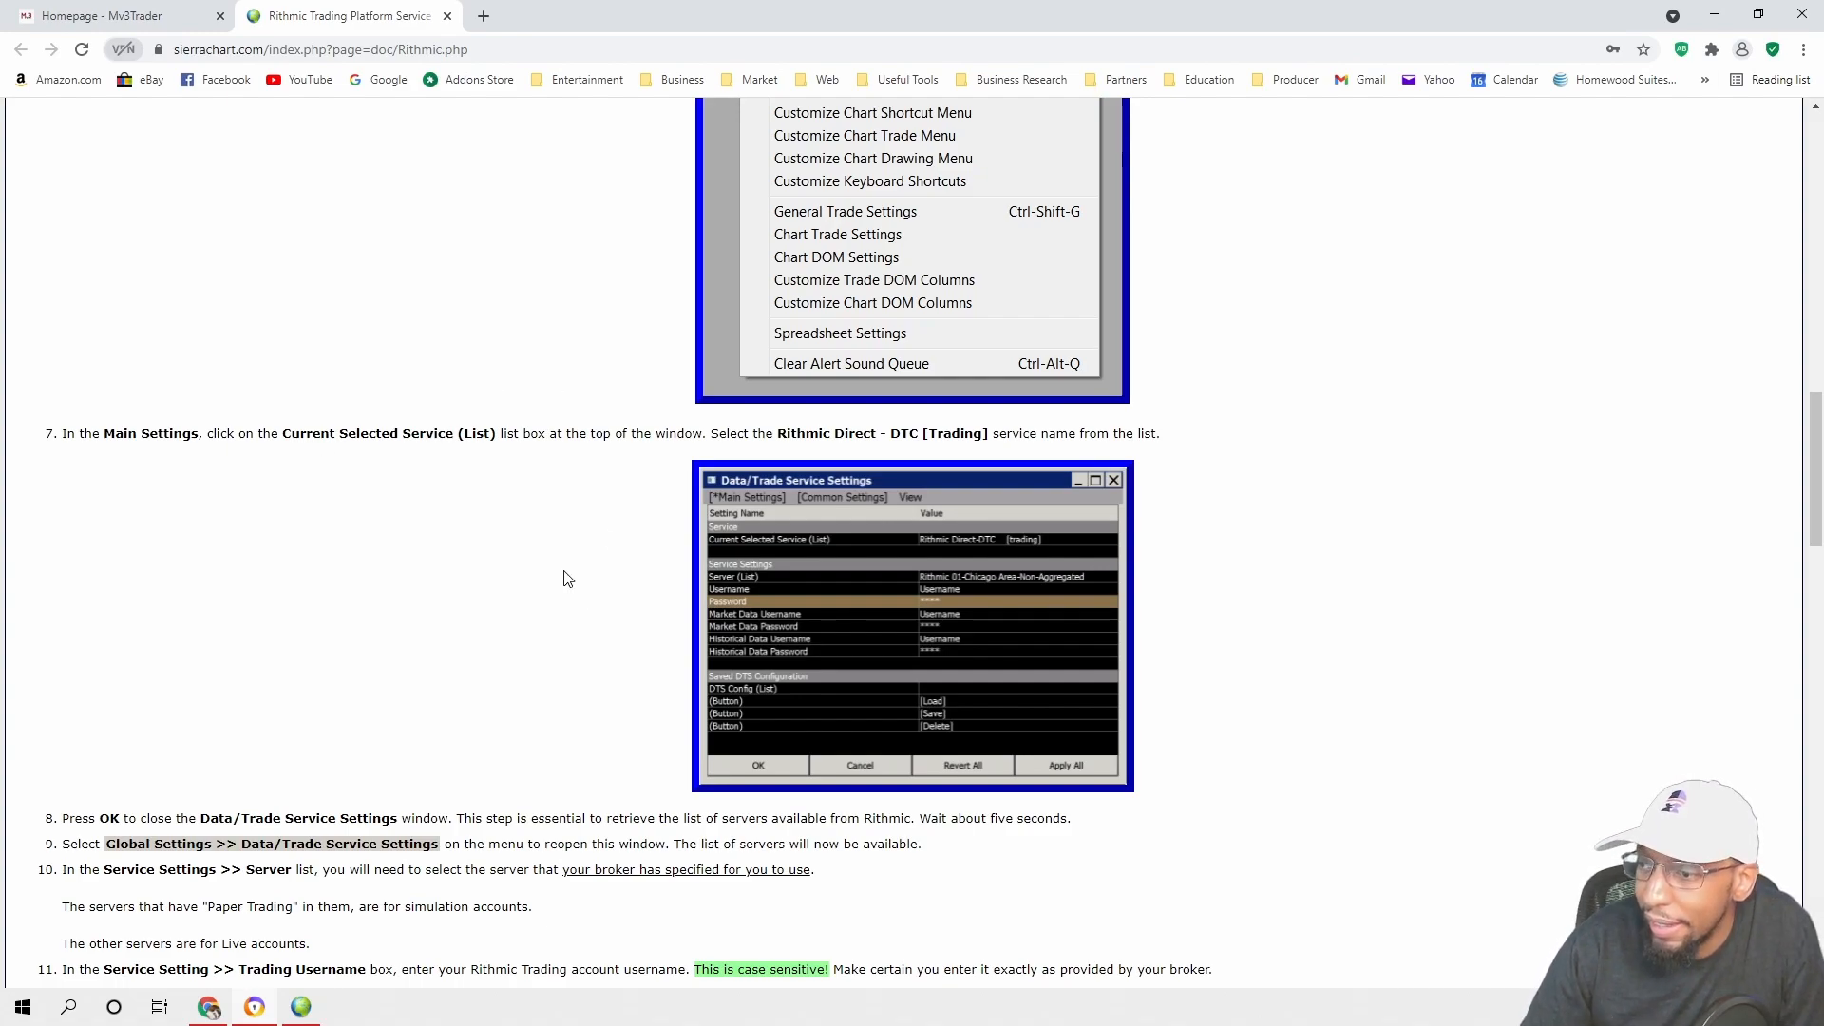
{"action": "scroll", "coordinate": [706, 565], "scroll_direction": "up", "scroll_amount": 1}
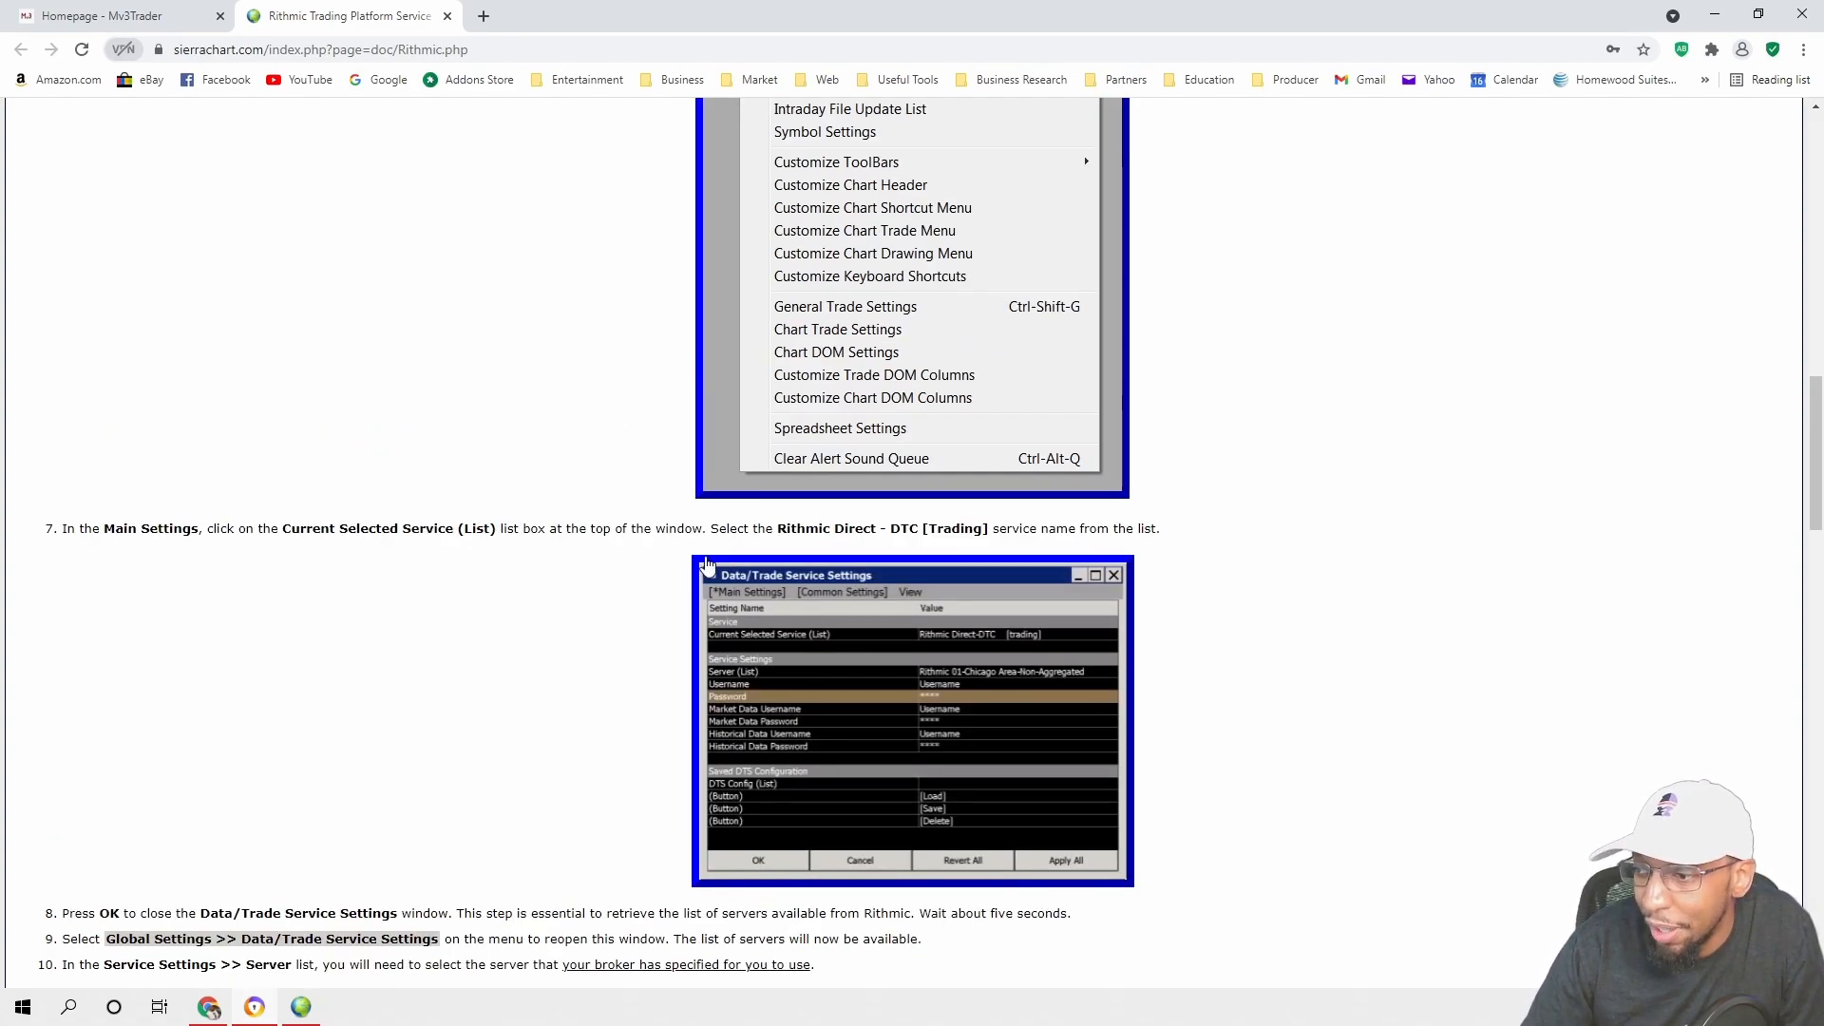
{"action": "scroll", "coordinate": [675, 611], "scroll_direction": "down", "scroll_amount": 2}
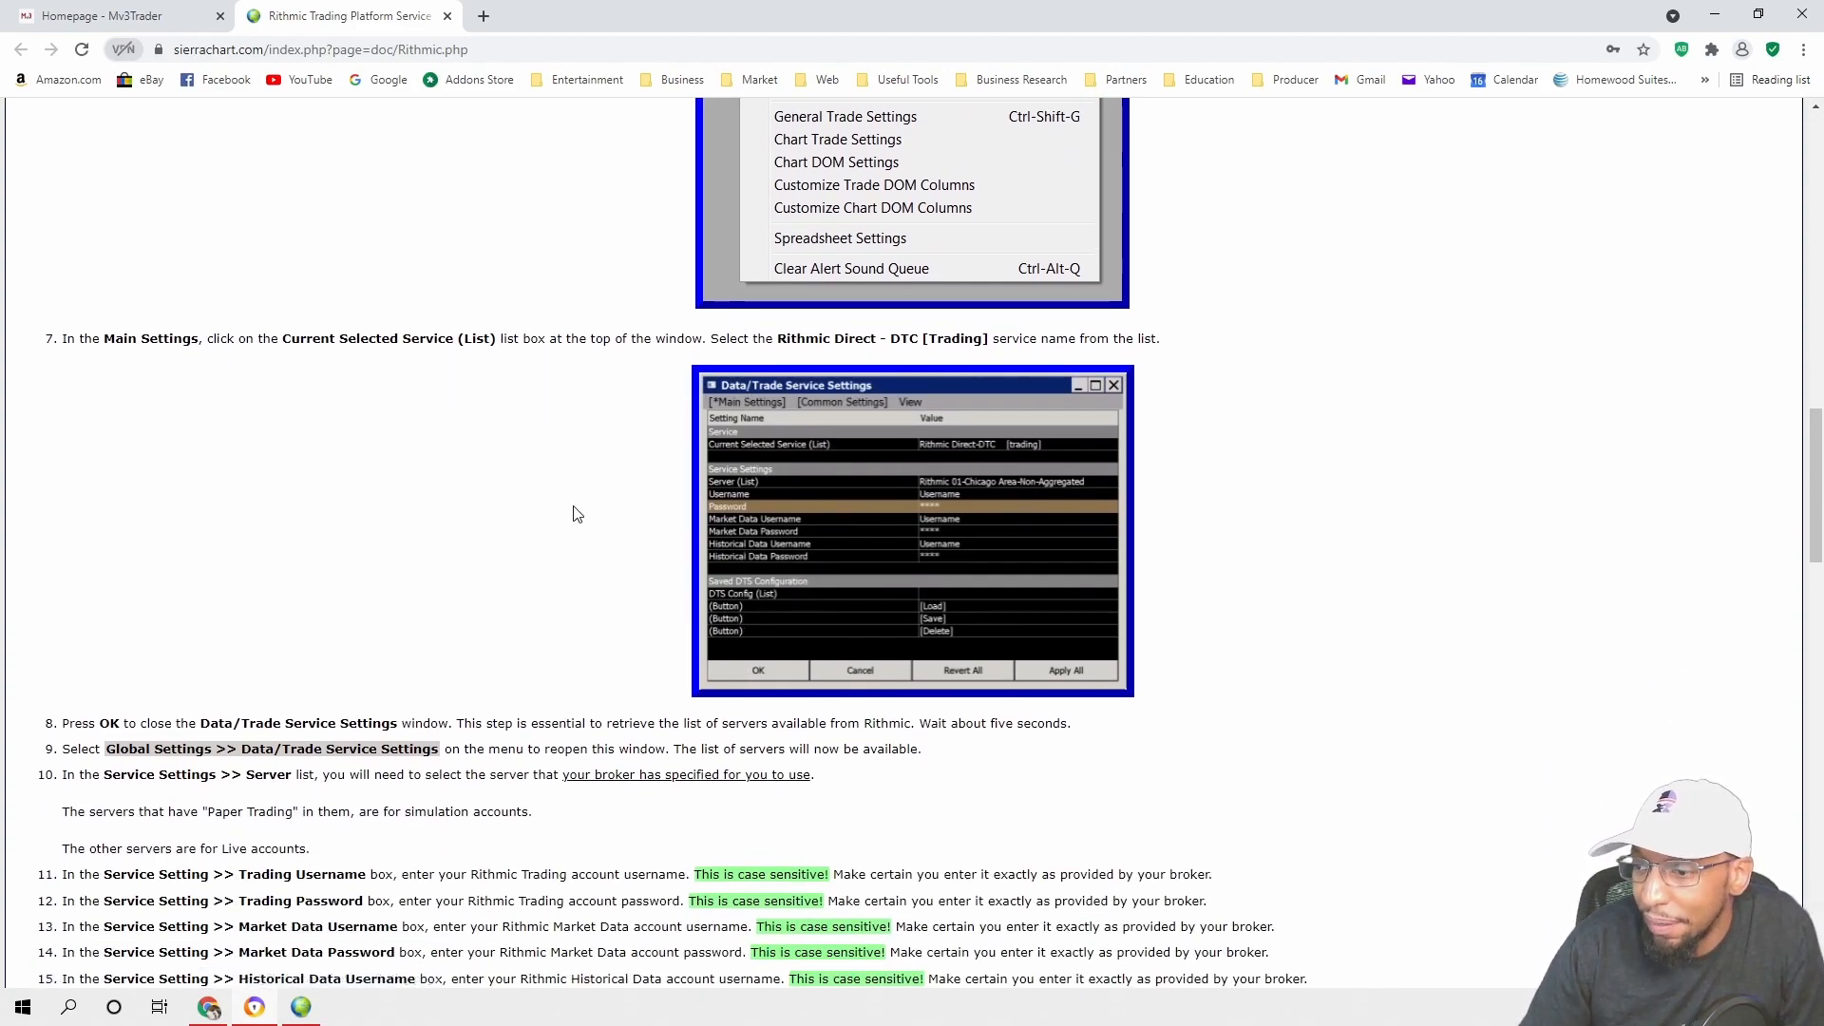
{"action": "scroll", "coordinate": [579, 510], "scroll_direction": "down", "scroll_amount": 2}
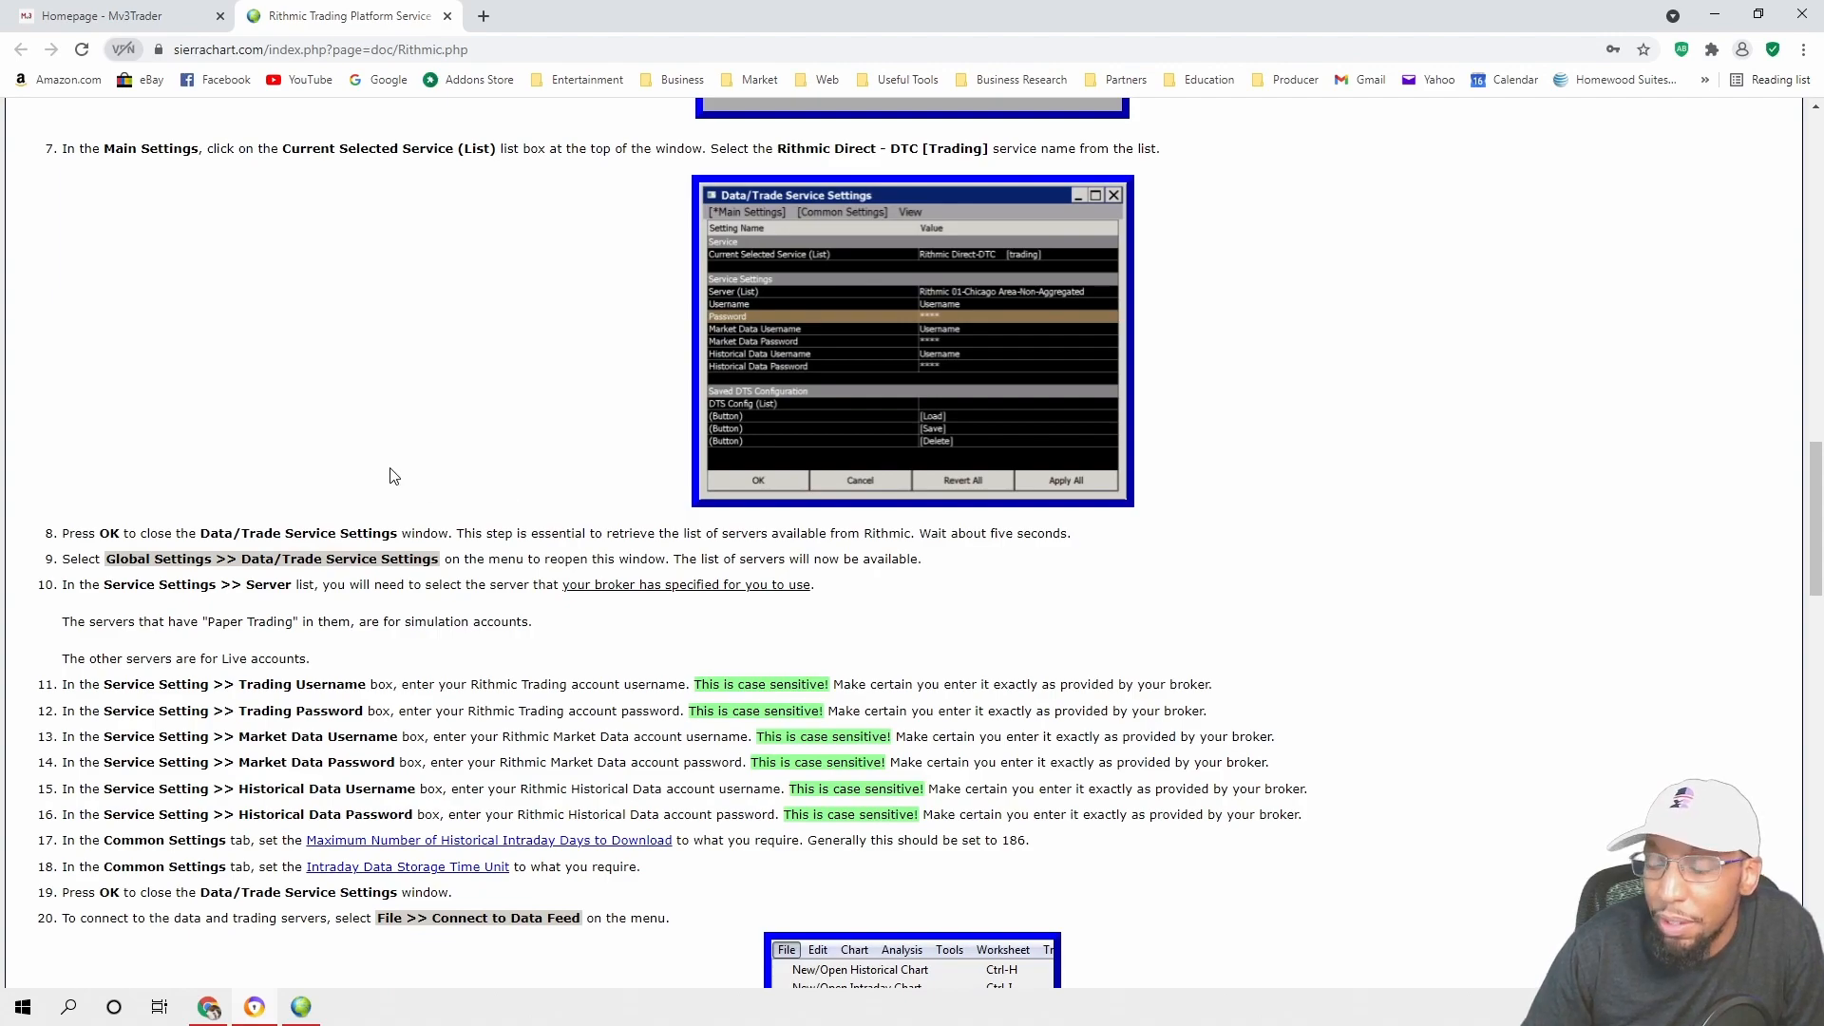
{"action": "scroll", "coordinate": [477, 468], "scroll_direction": "down", "scroll_amount": 1}
{"action": "scroll", "coordinate": [428, 494], "scroll_direction": "up", "scroll_amount": 5}
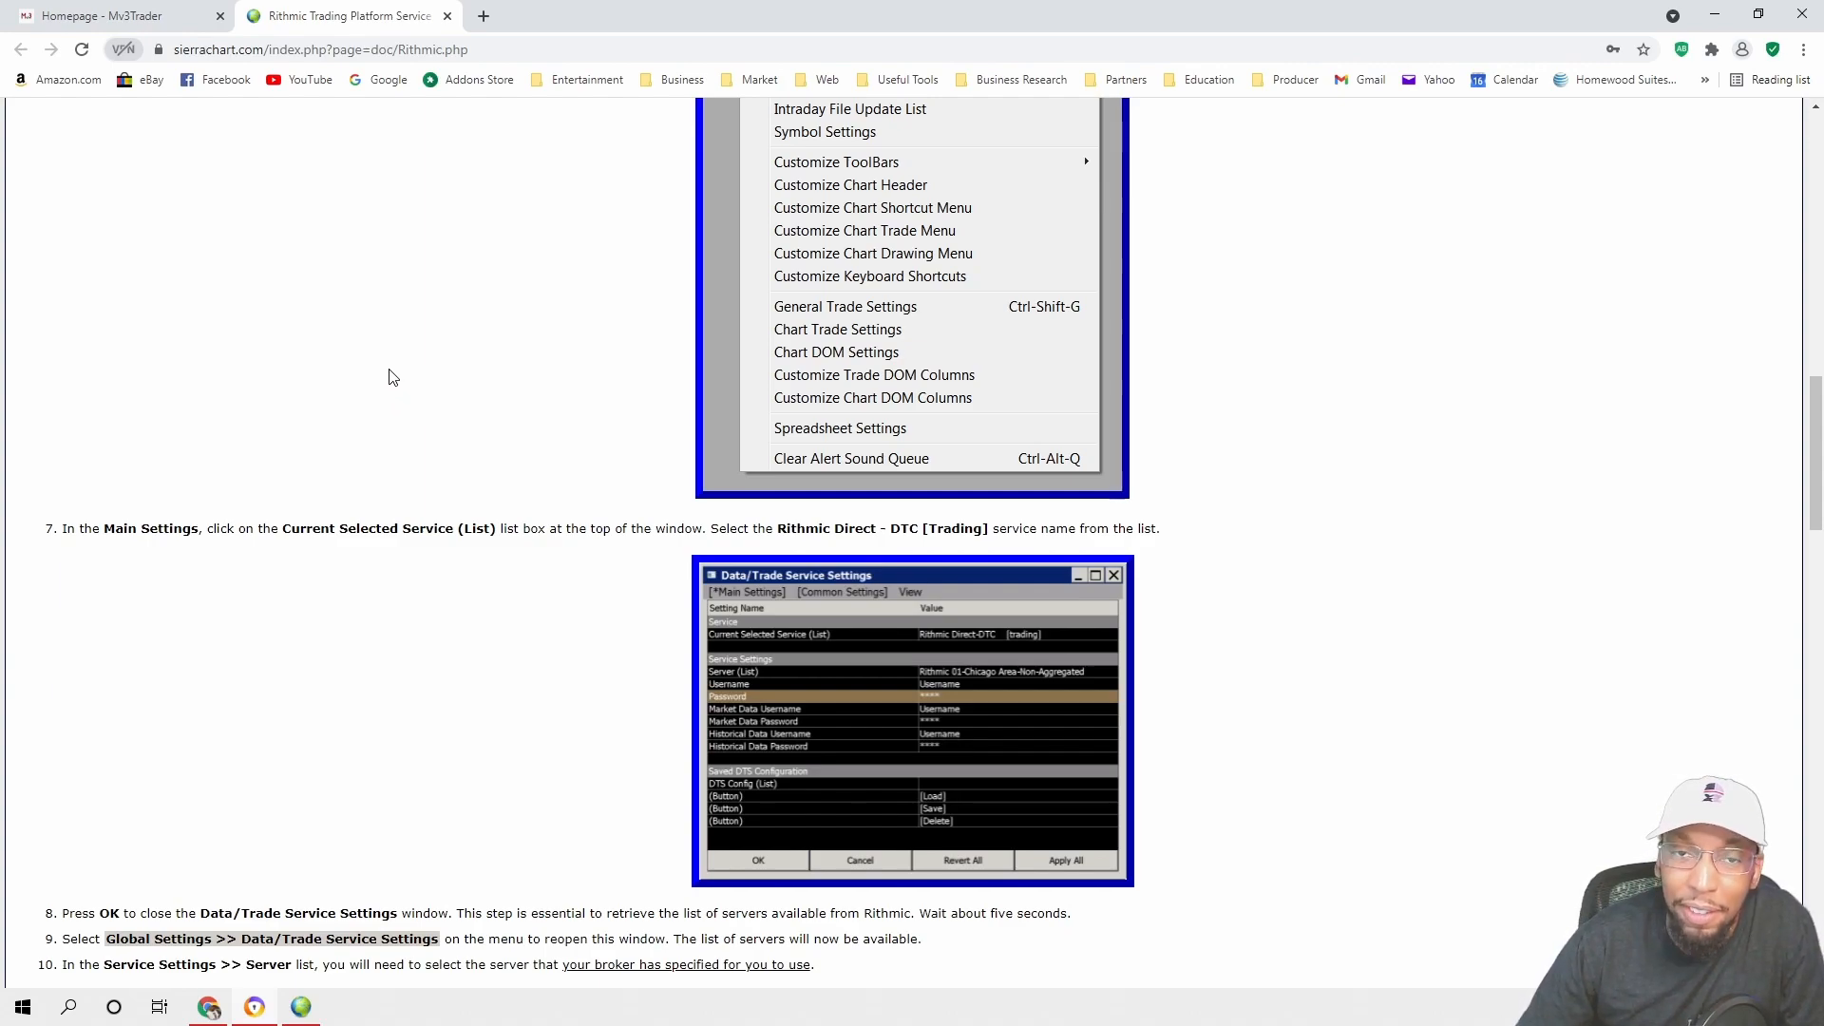
{"action": "scroll", "coordinate": [387, 376], "scroll_direction": "up", "scroll_amount": 1}
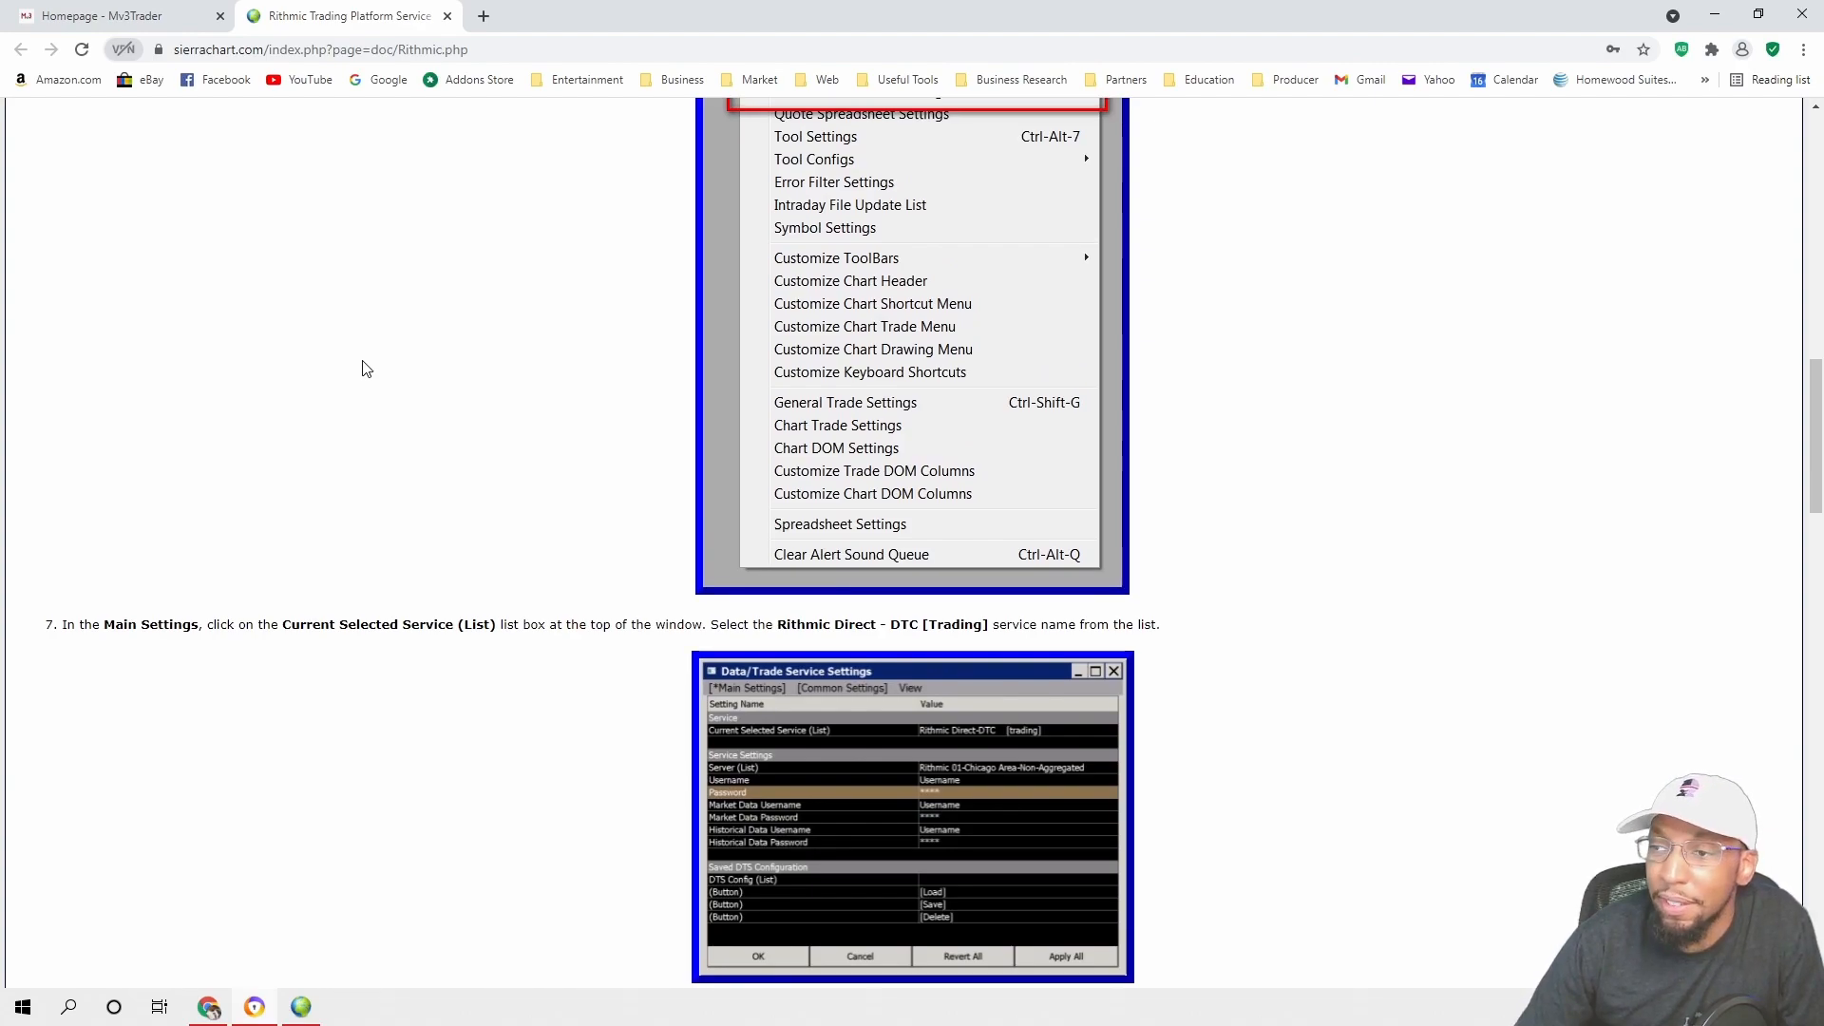
Open Sierra Chart's Software Download page and go to its Software Download section
{"action": "scroll", "coordinate": [363, 361], "scroll_direction": "up", "scroll_amount": 15}
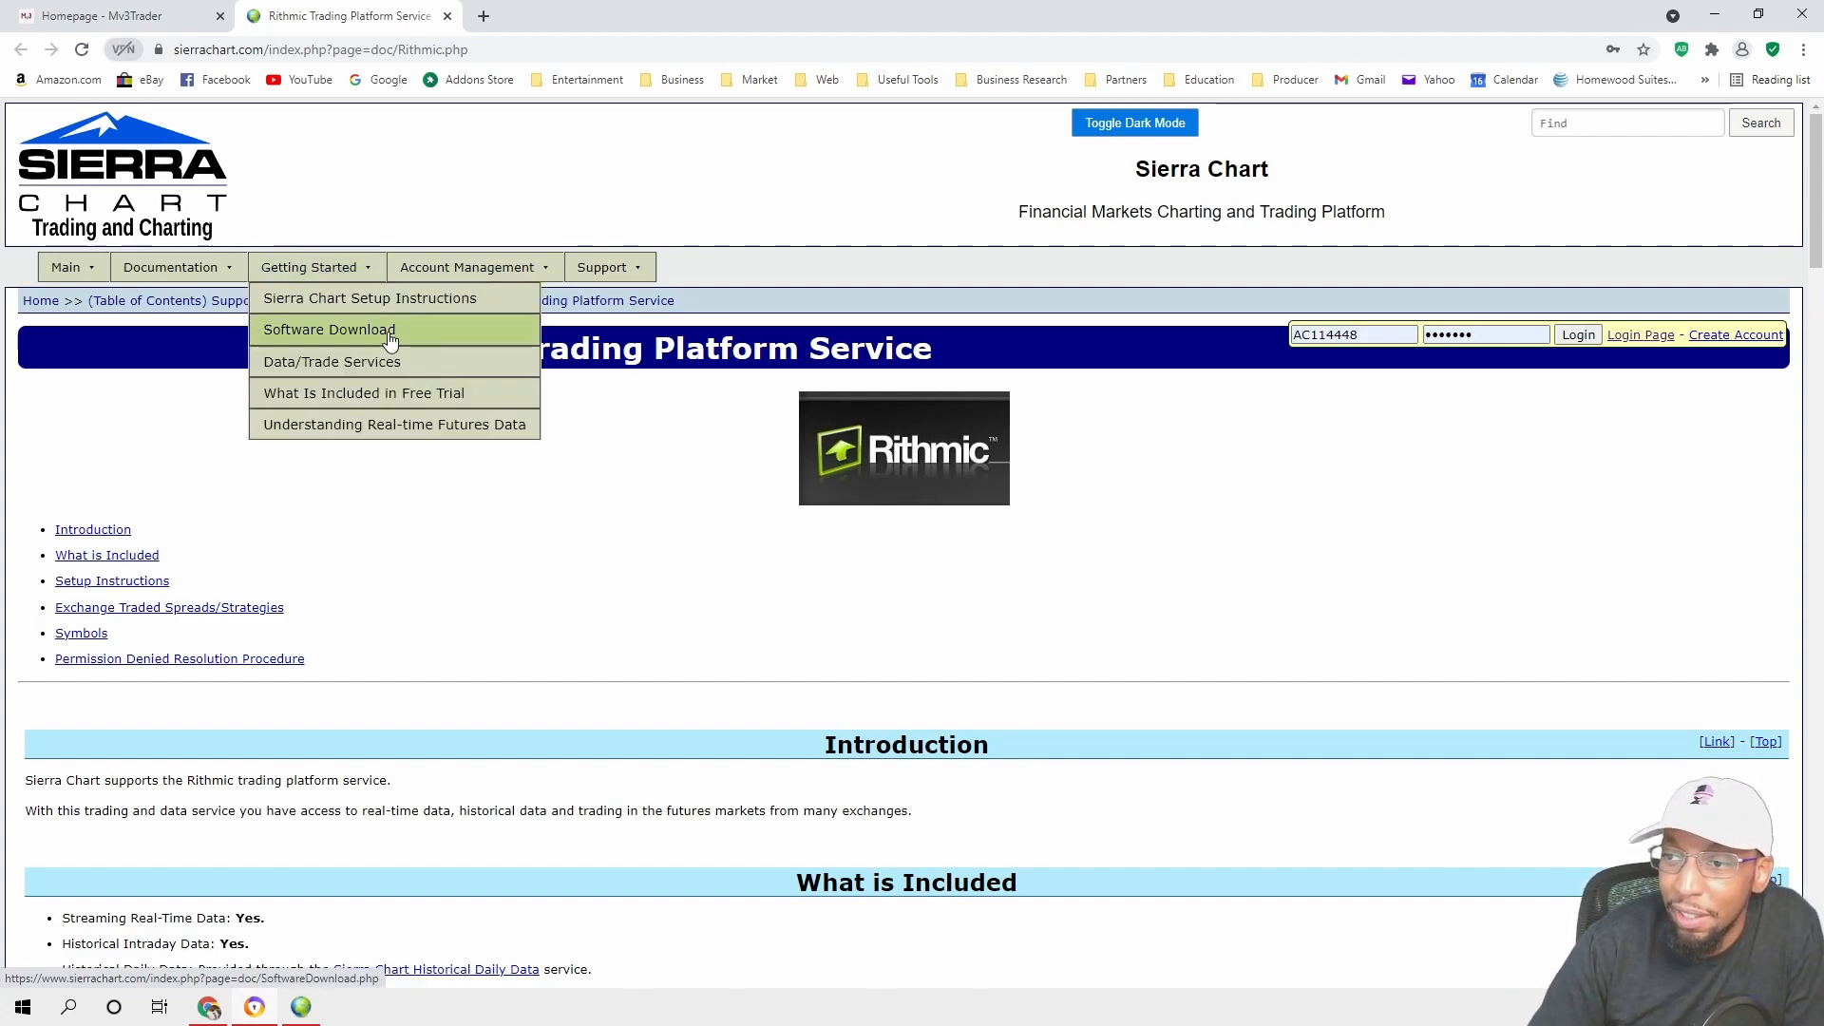
{"action": "mouse_move", "coordinate": [314, 267]}
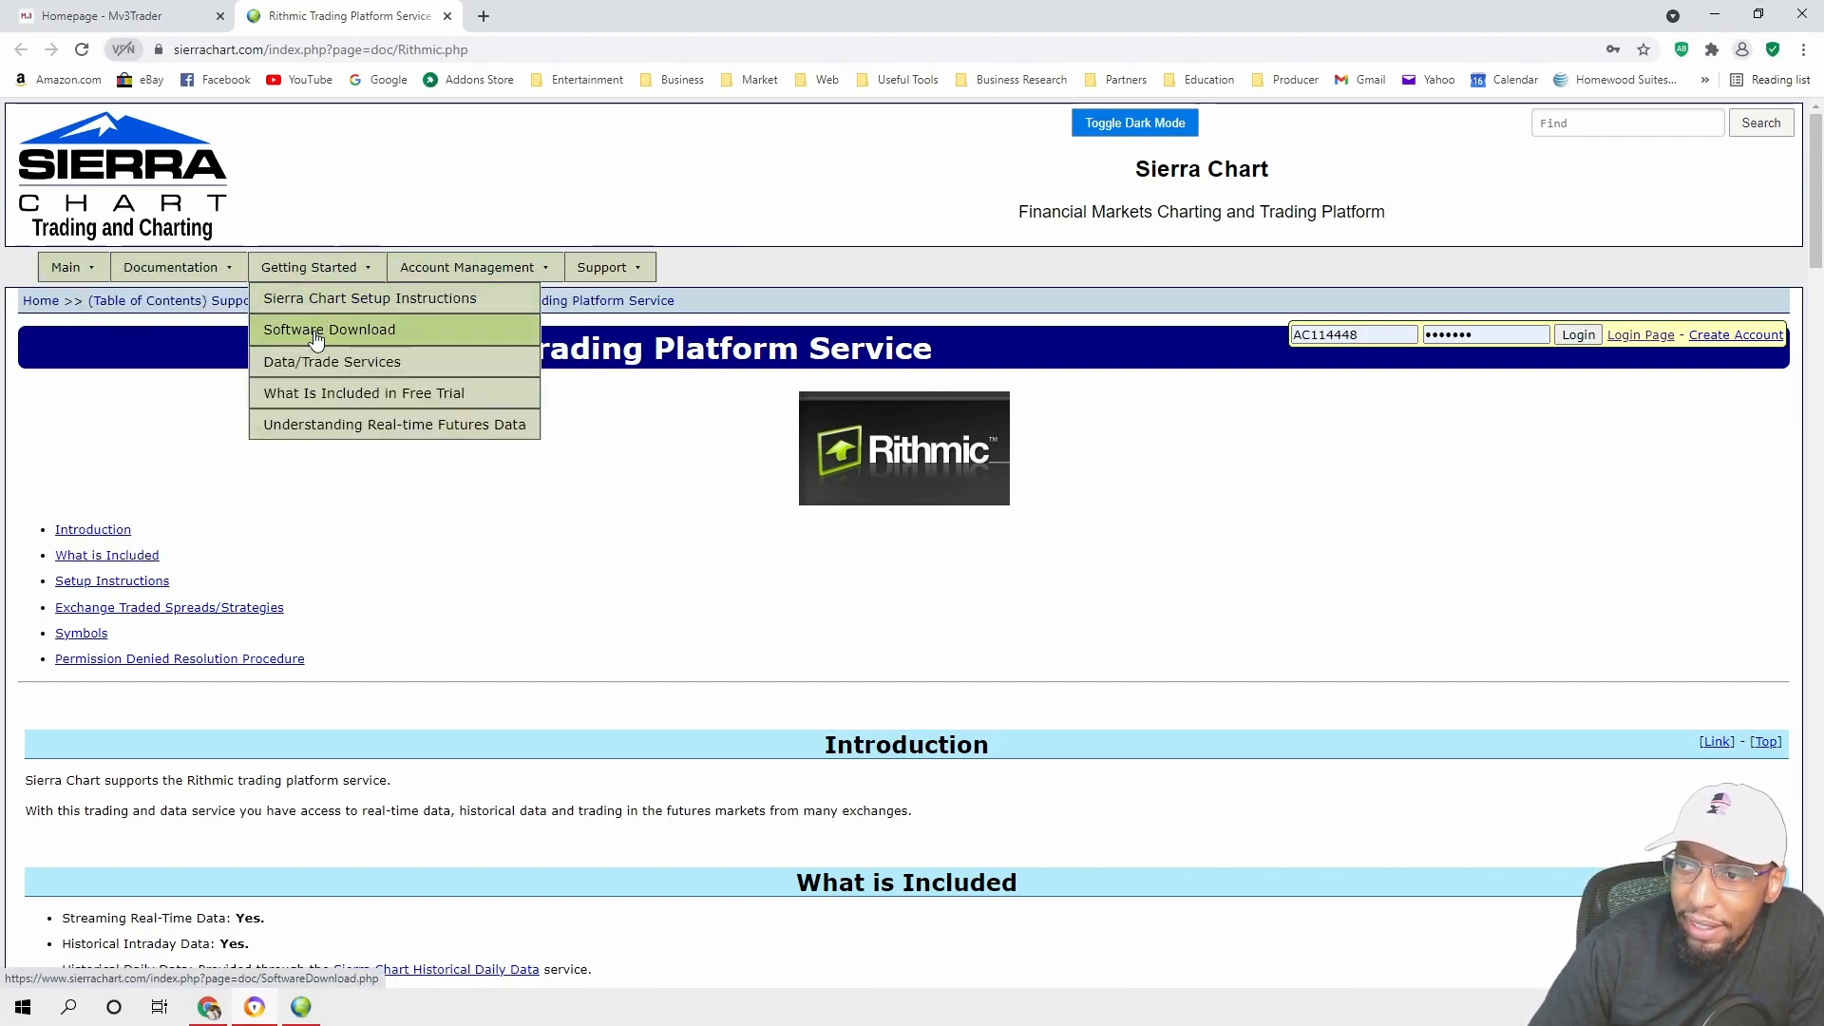
{"action": "left_click", "coordinate": [317, 333]}
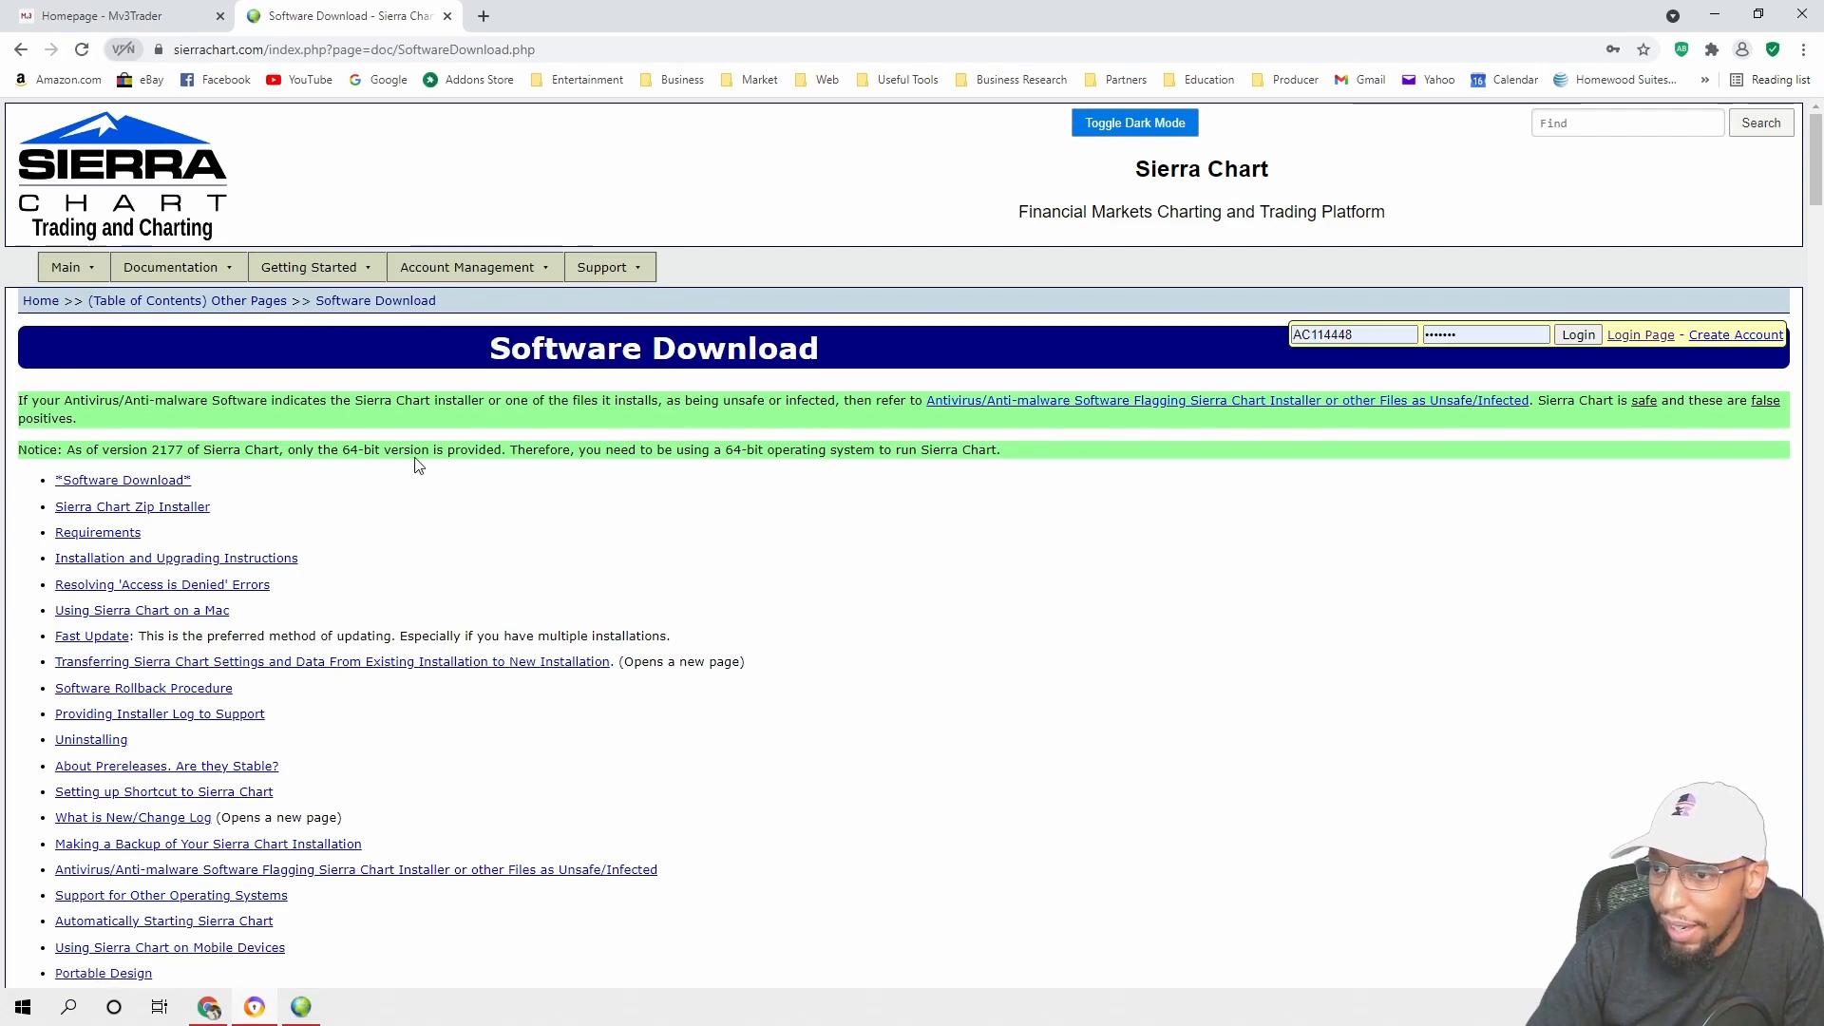
{"action": "left_click", "coordinate": [139, 482]}
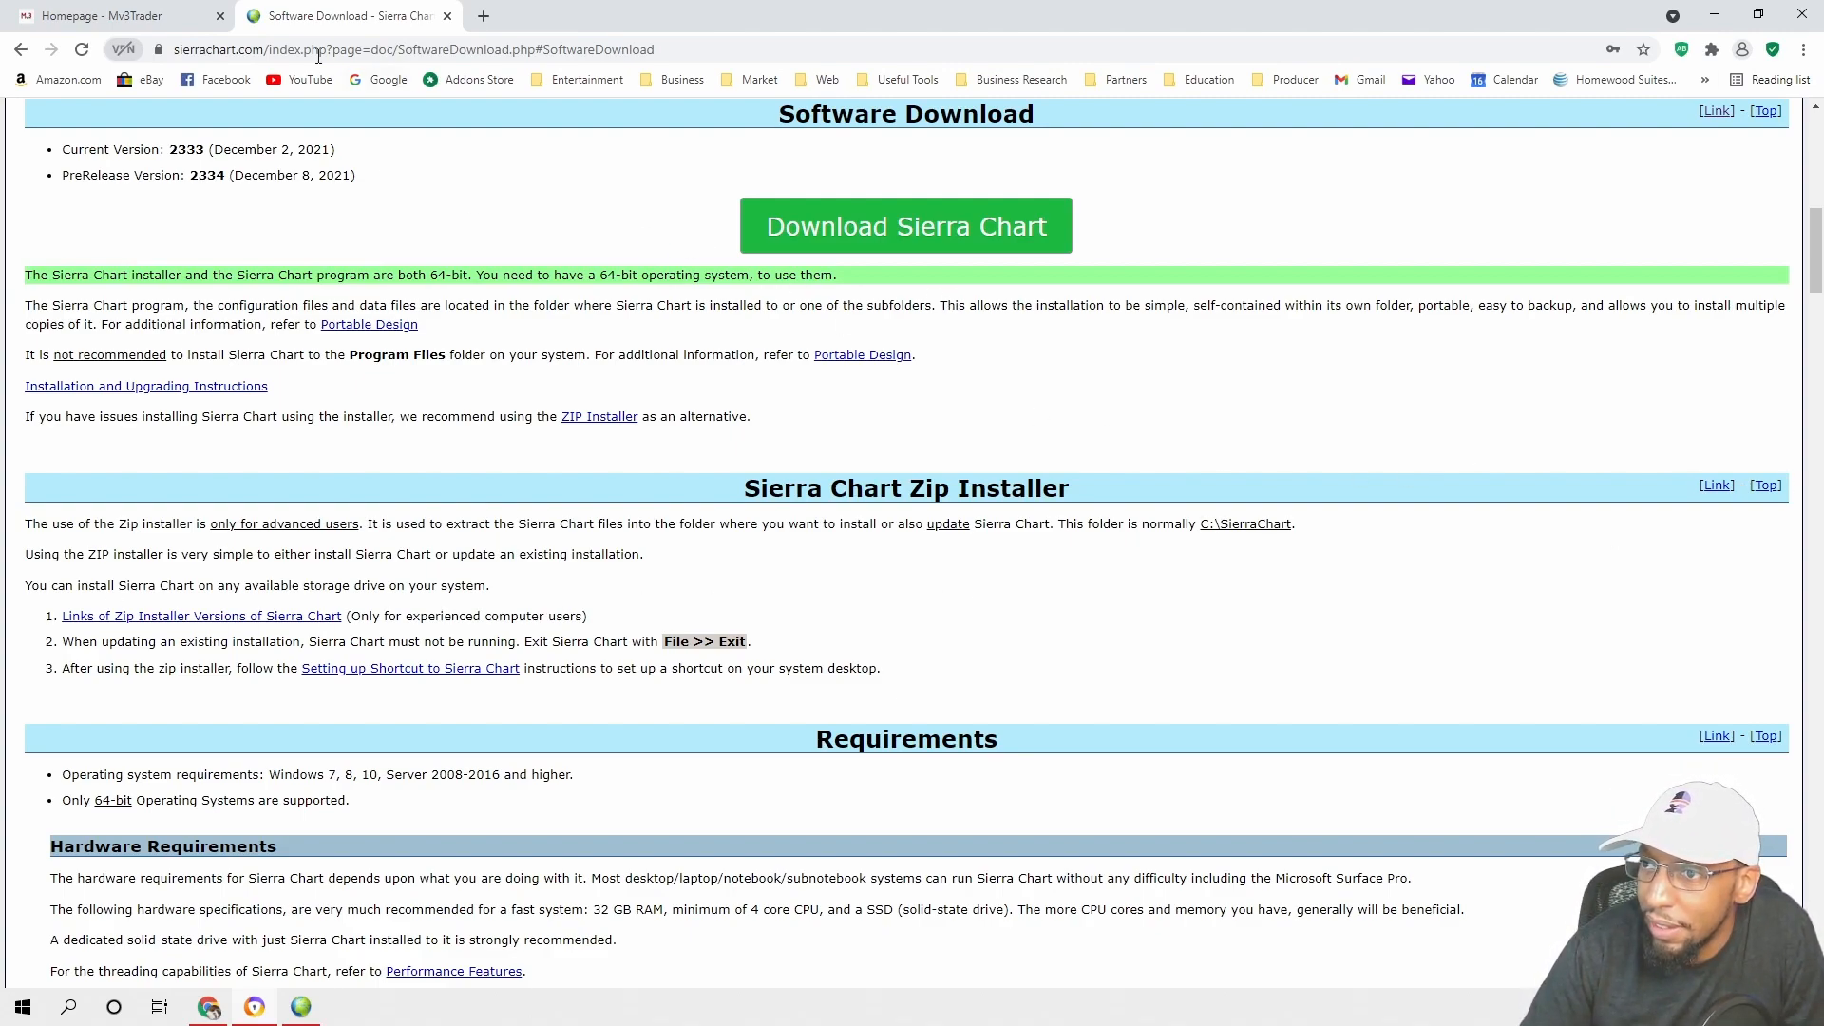
Dismiss the sign-up popup on the Mv3Trader homepage, then minimize the browser to switch to Sierra Chart
{"action": "left_click", "coordinate": [98, 23]}
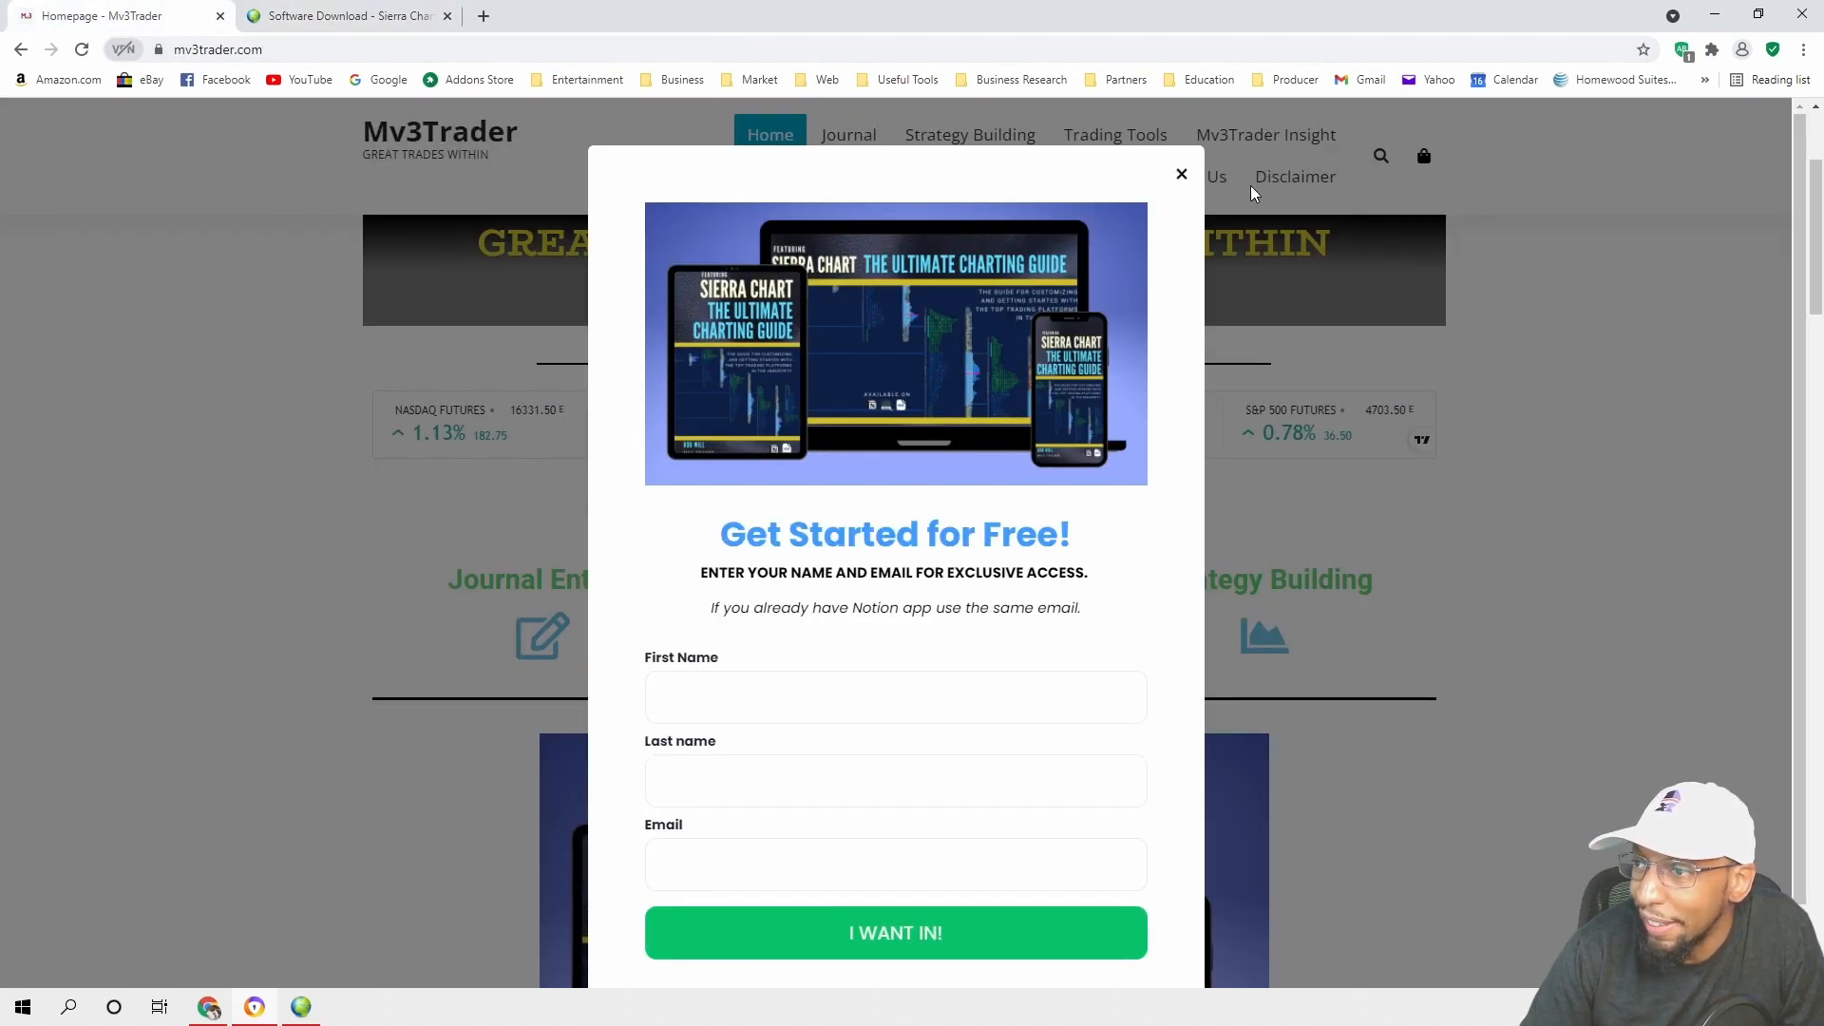
{"action": "left_click", "coordinate": [1181, 174]}
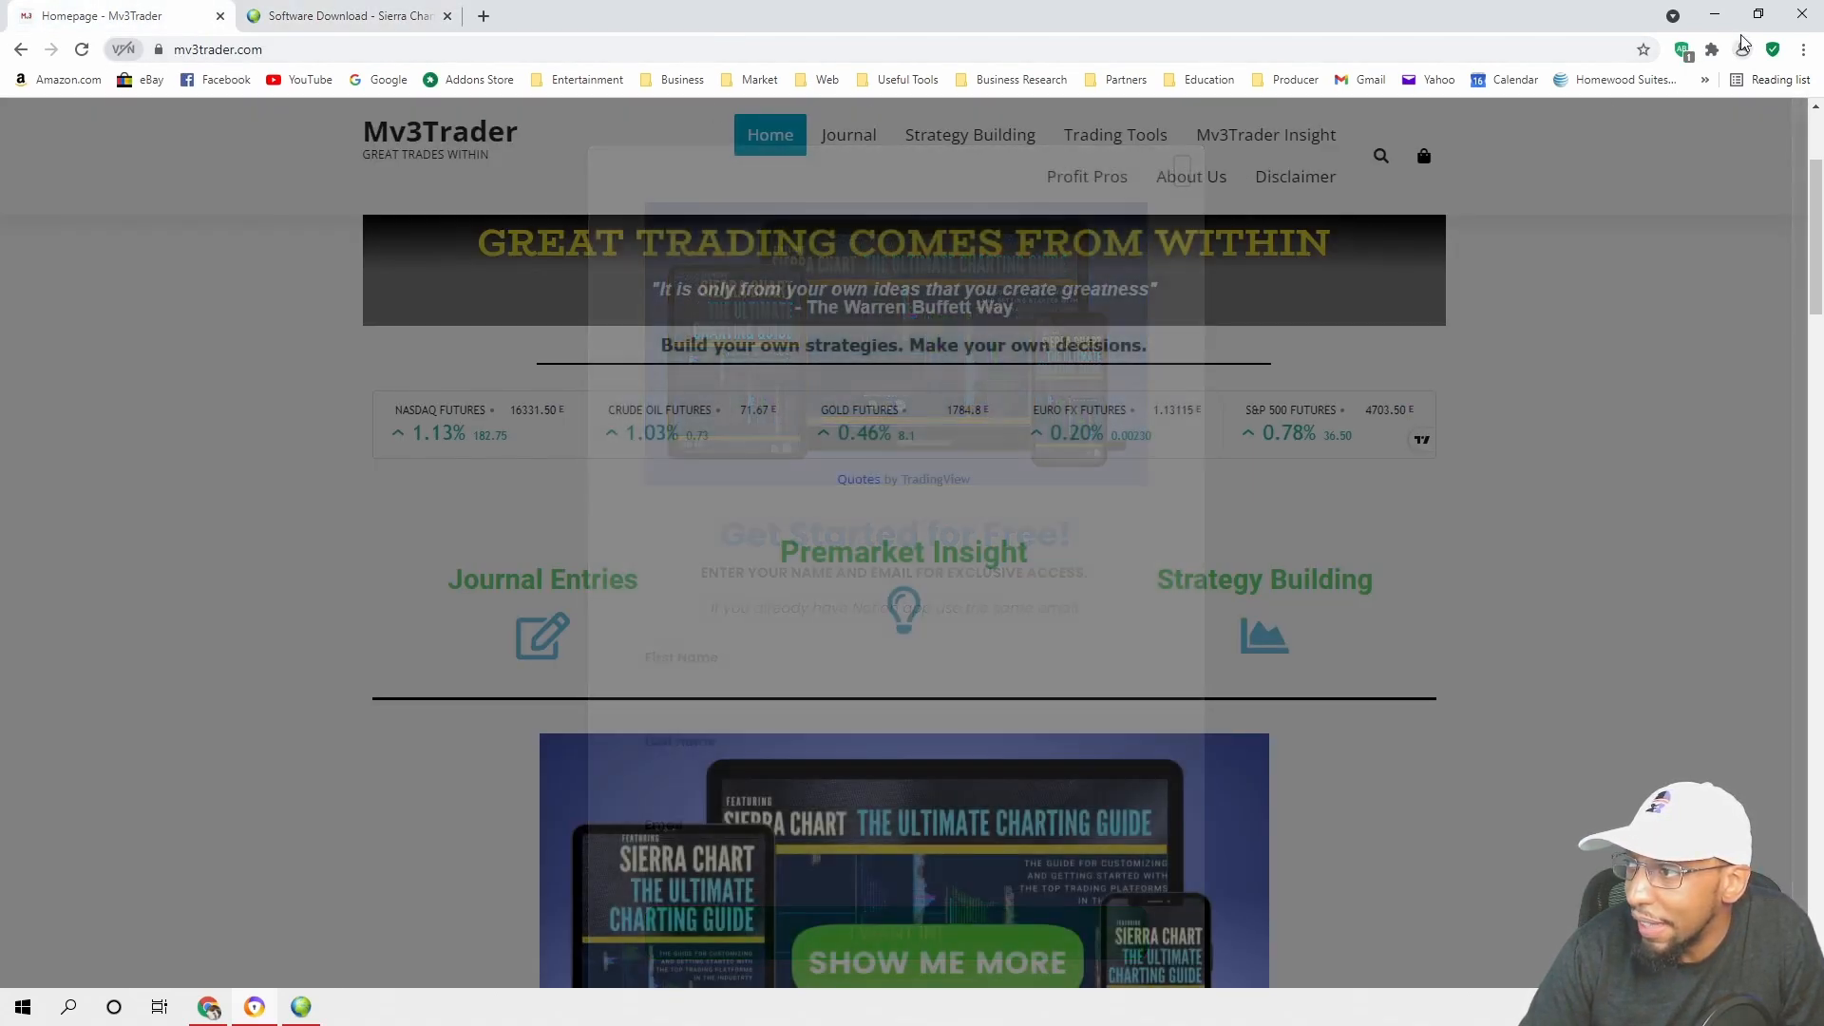
{"action": "left_click", "coordinate": [1715, 19]}
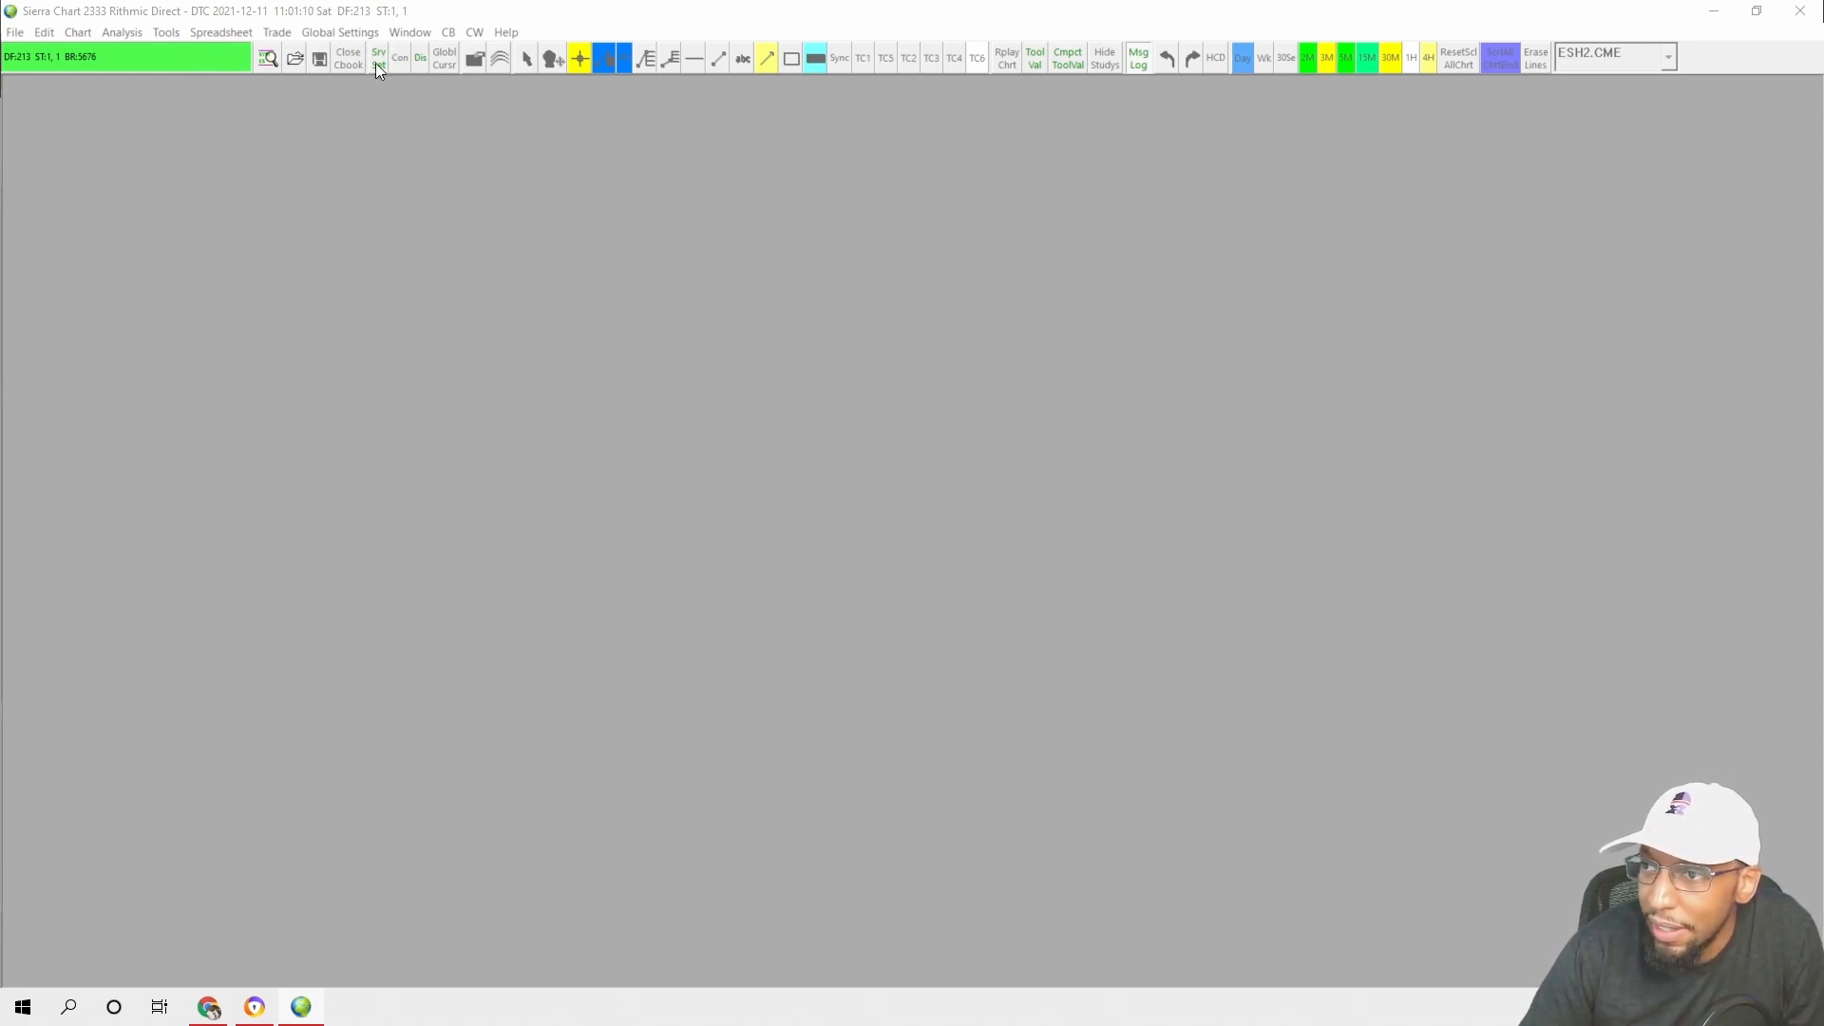
Open the saved chartbook Chartbook1.Cht
{"action": "left_click", "coordinate": [296, 58]}
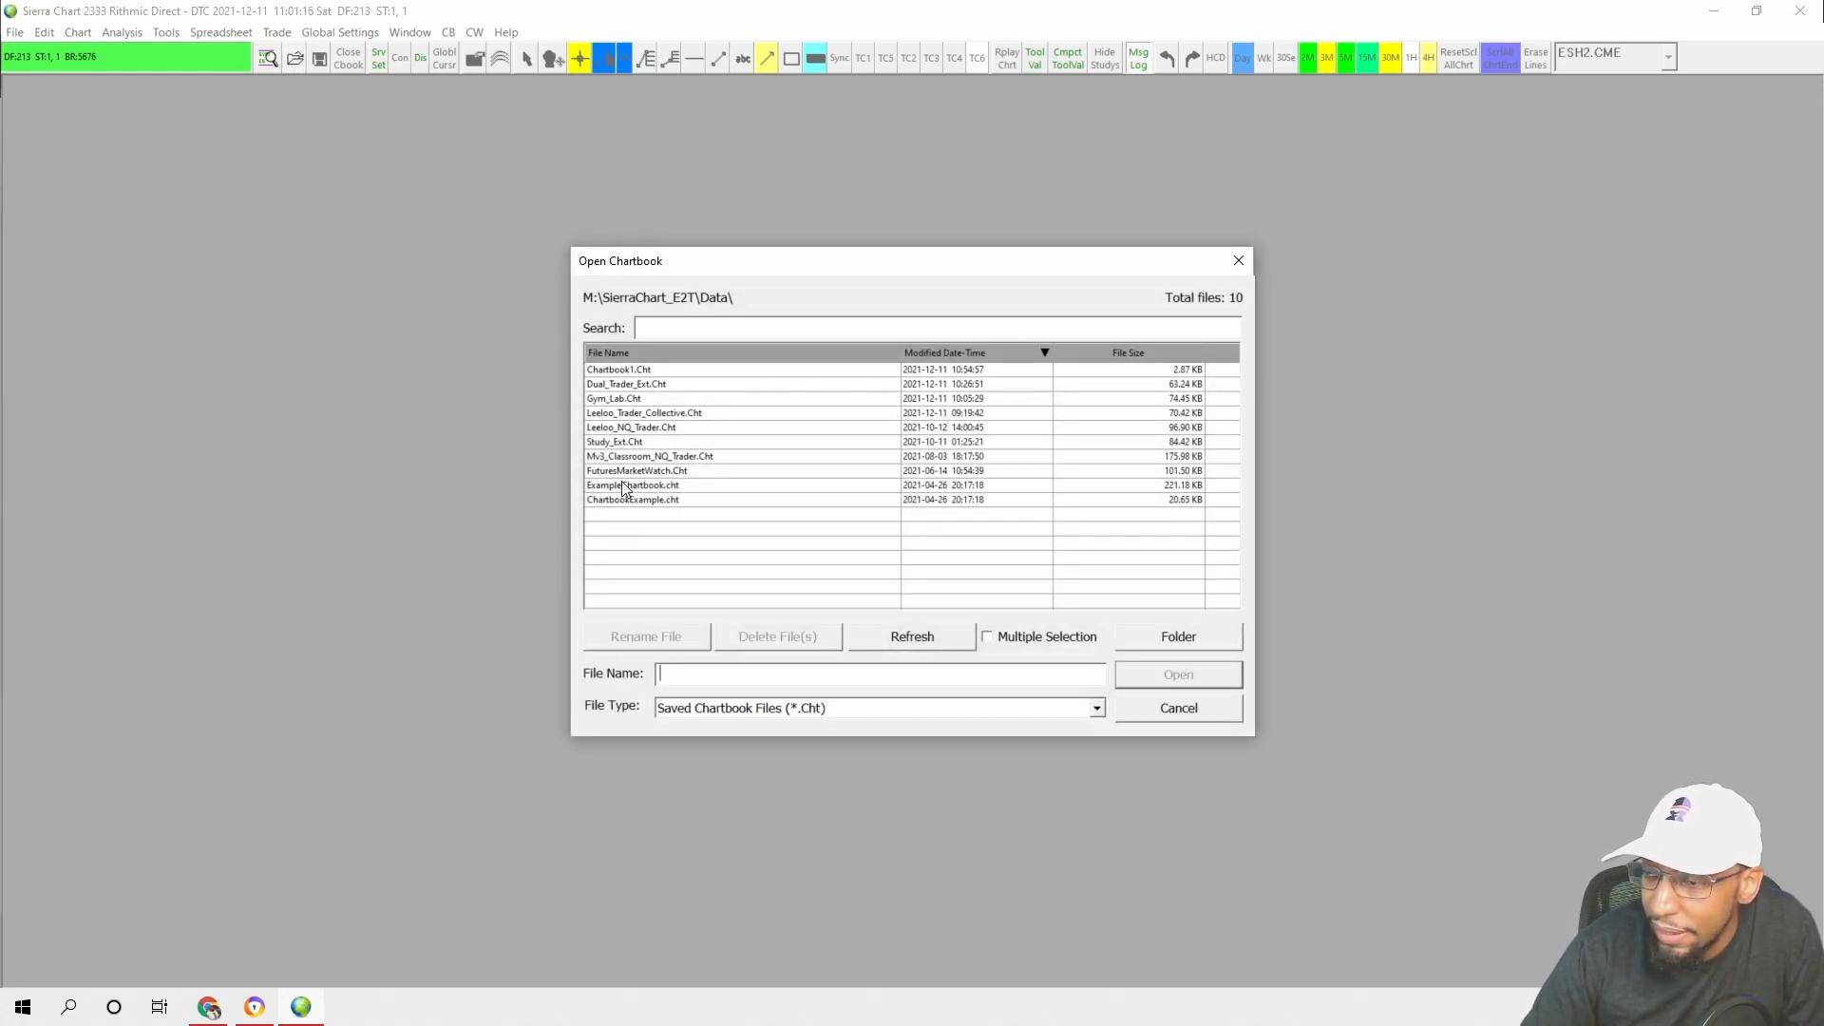
{"action": "left_click", "coordinate": [618, 370]}
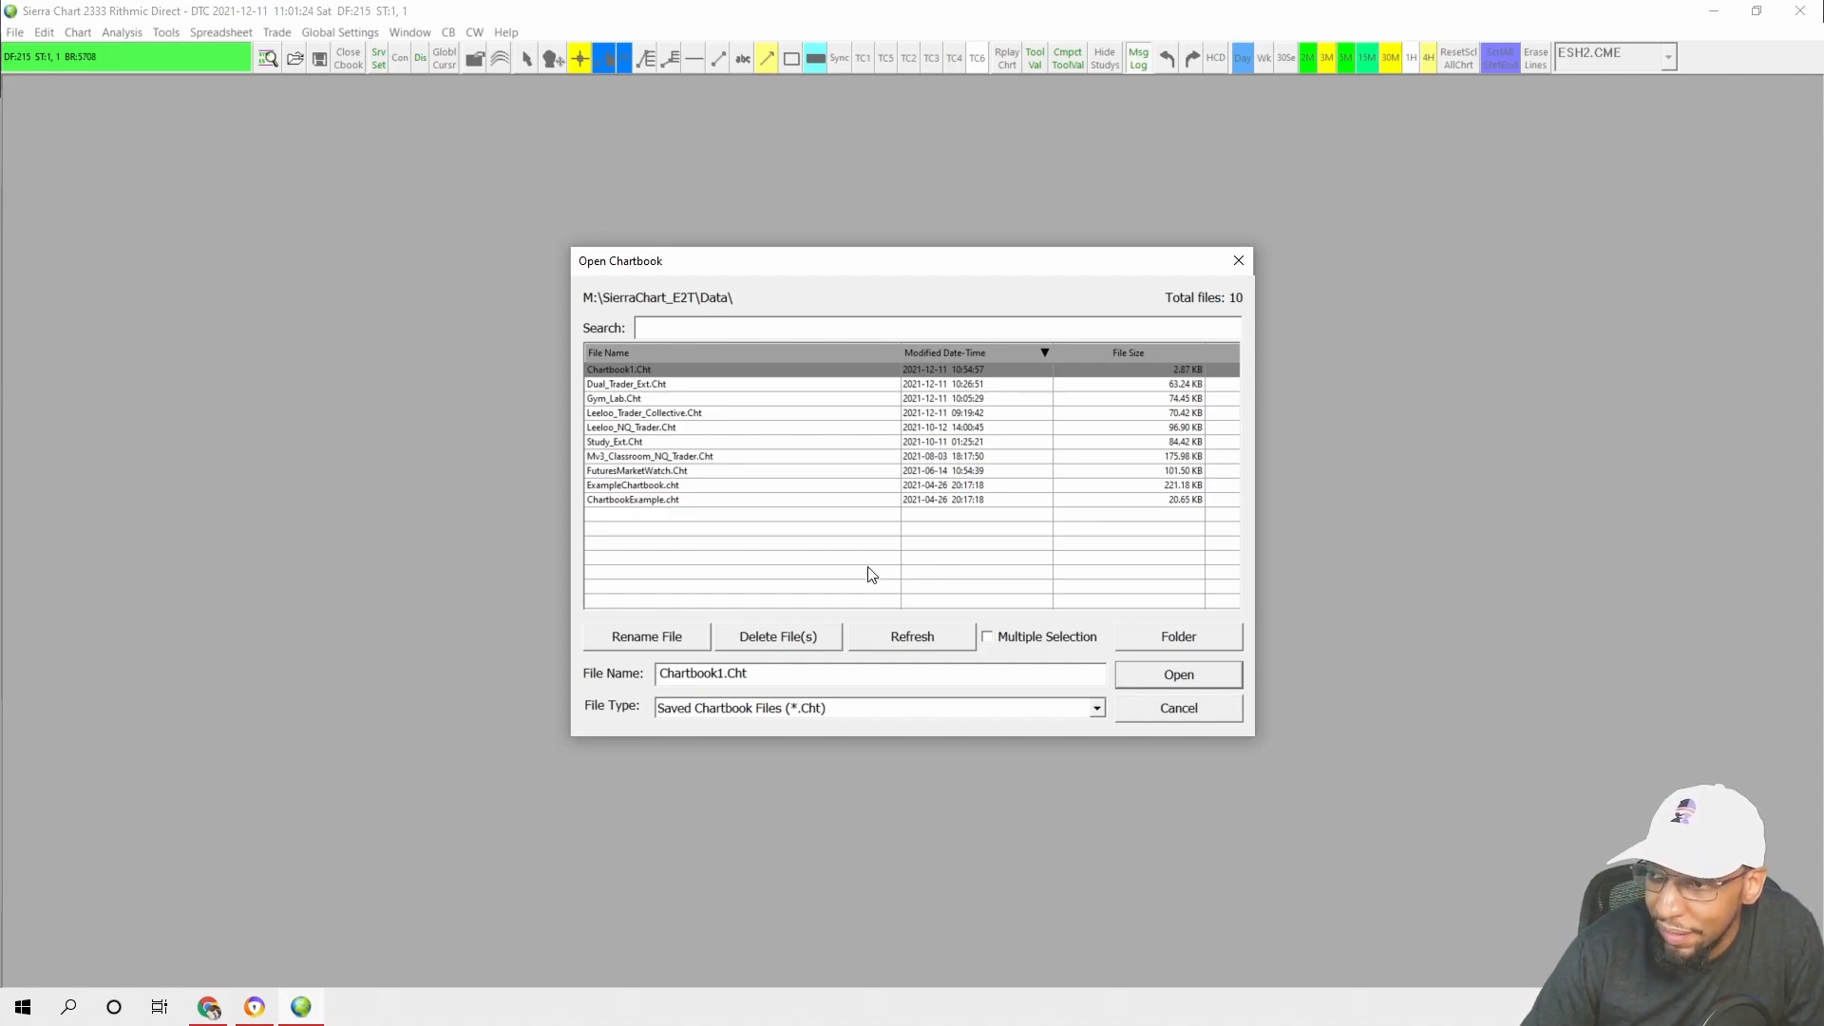
{"action": "left_click", "coordinate": [1179, 676]}
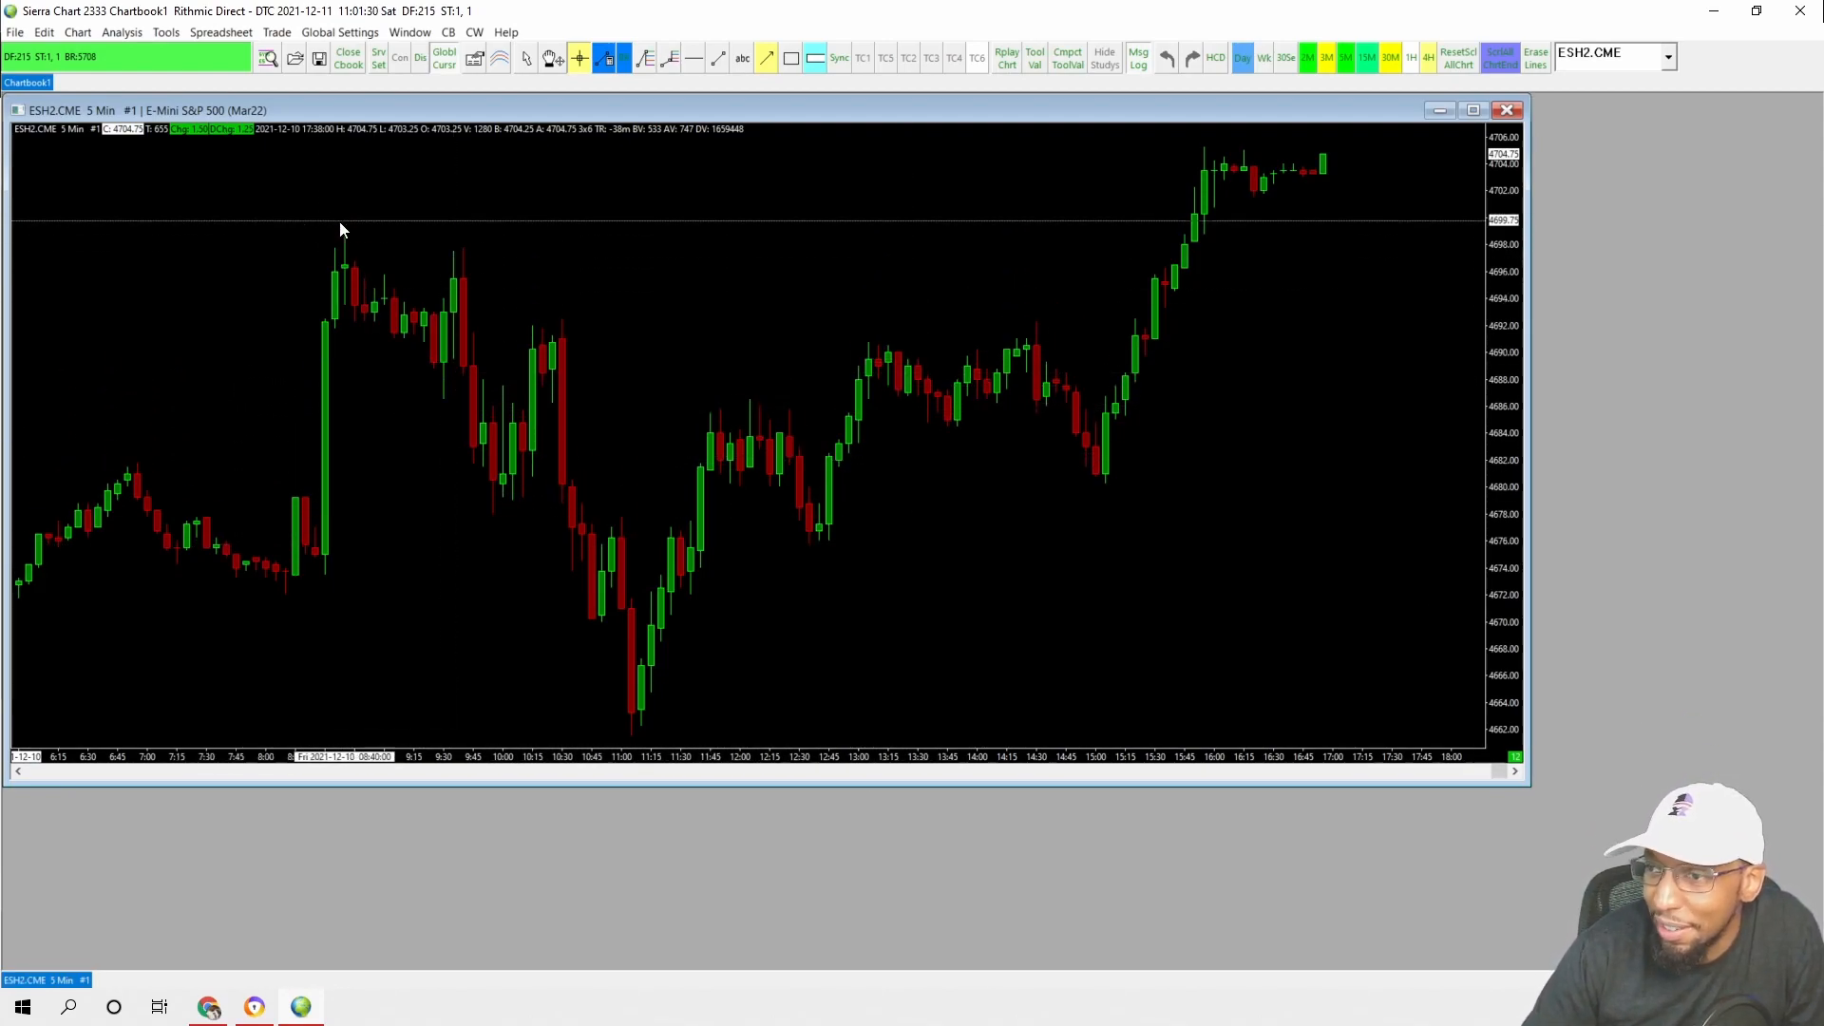
Make the ESH2.CME chart window taller so it fills the workspace height, and show earlier price bars
{"action": "scroll", "coordinate": [760, 454], "scroll_direction": "up", "scroll_amount": 3}
{"action": "scroll", "coordinate": [760, 453], "scroll_direction": "up", "scroll_amount": 15}
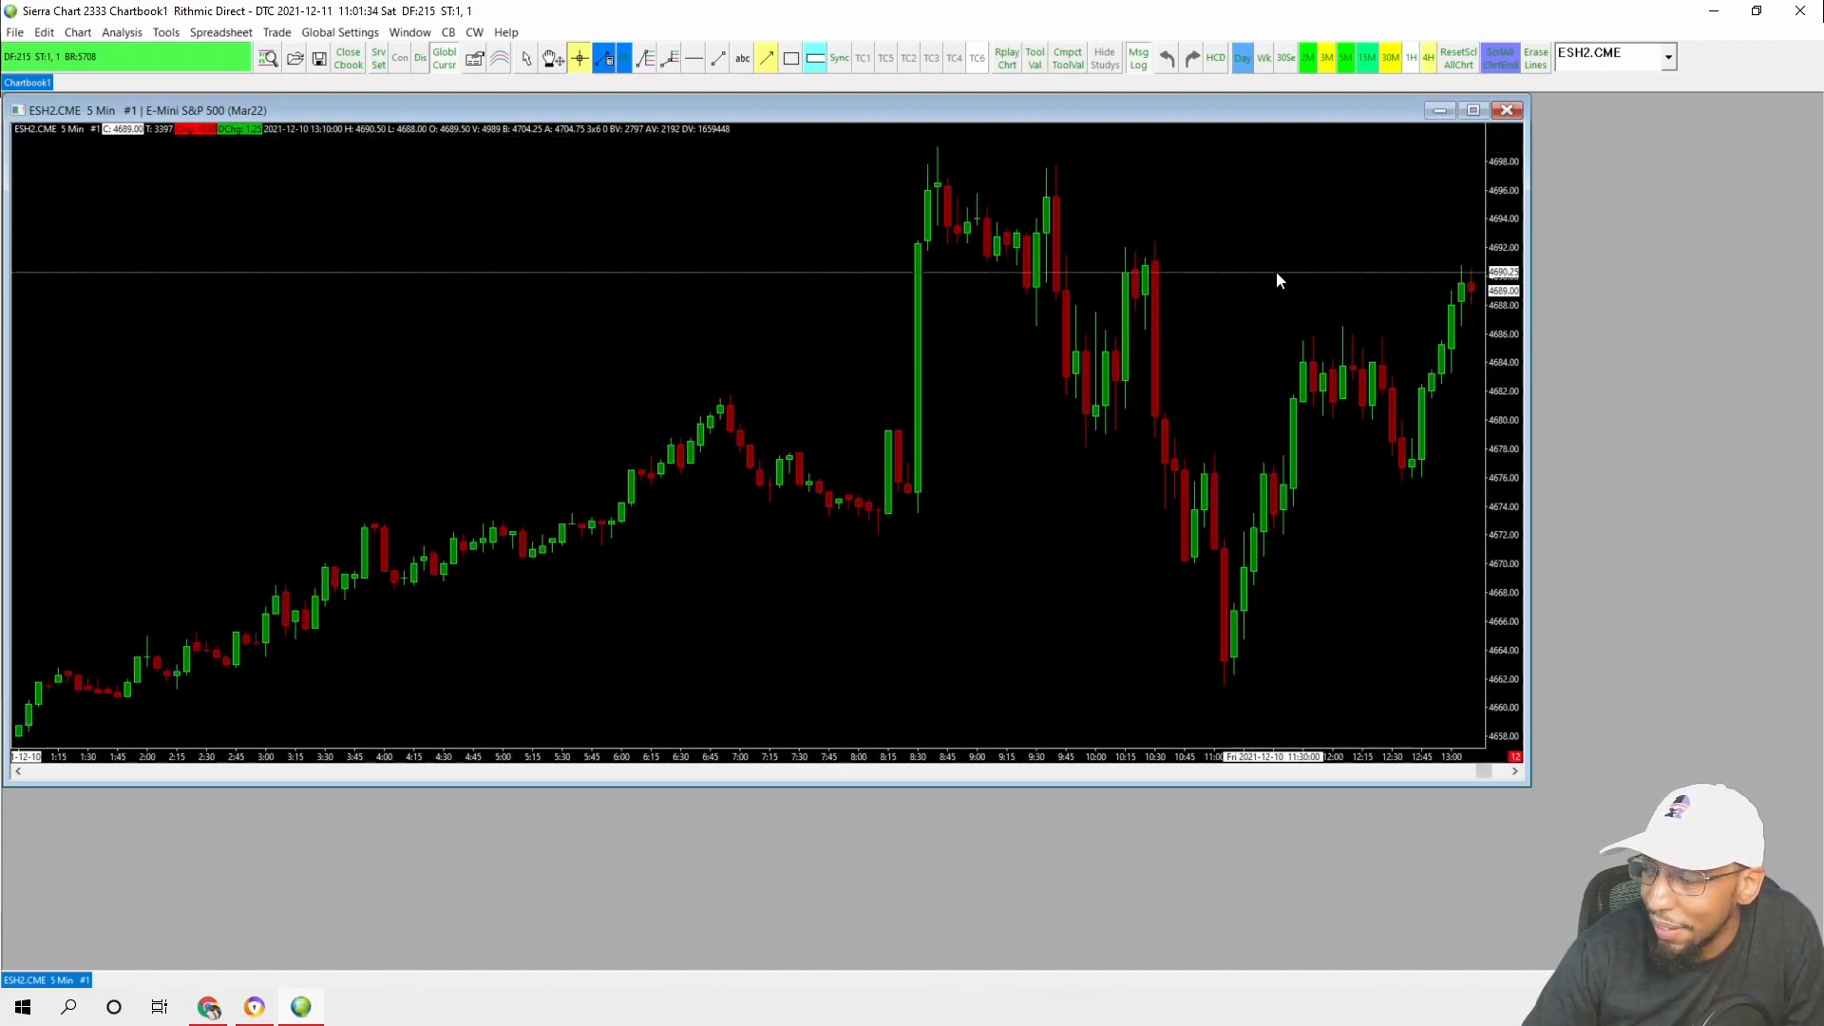
{"action": "left_click_drag", "start_coordinate": [406, 779], "coordinate": [411, 967]}
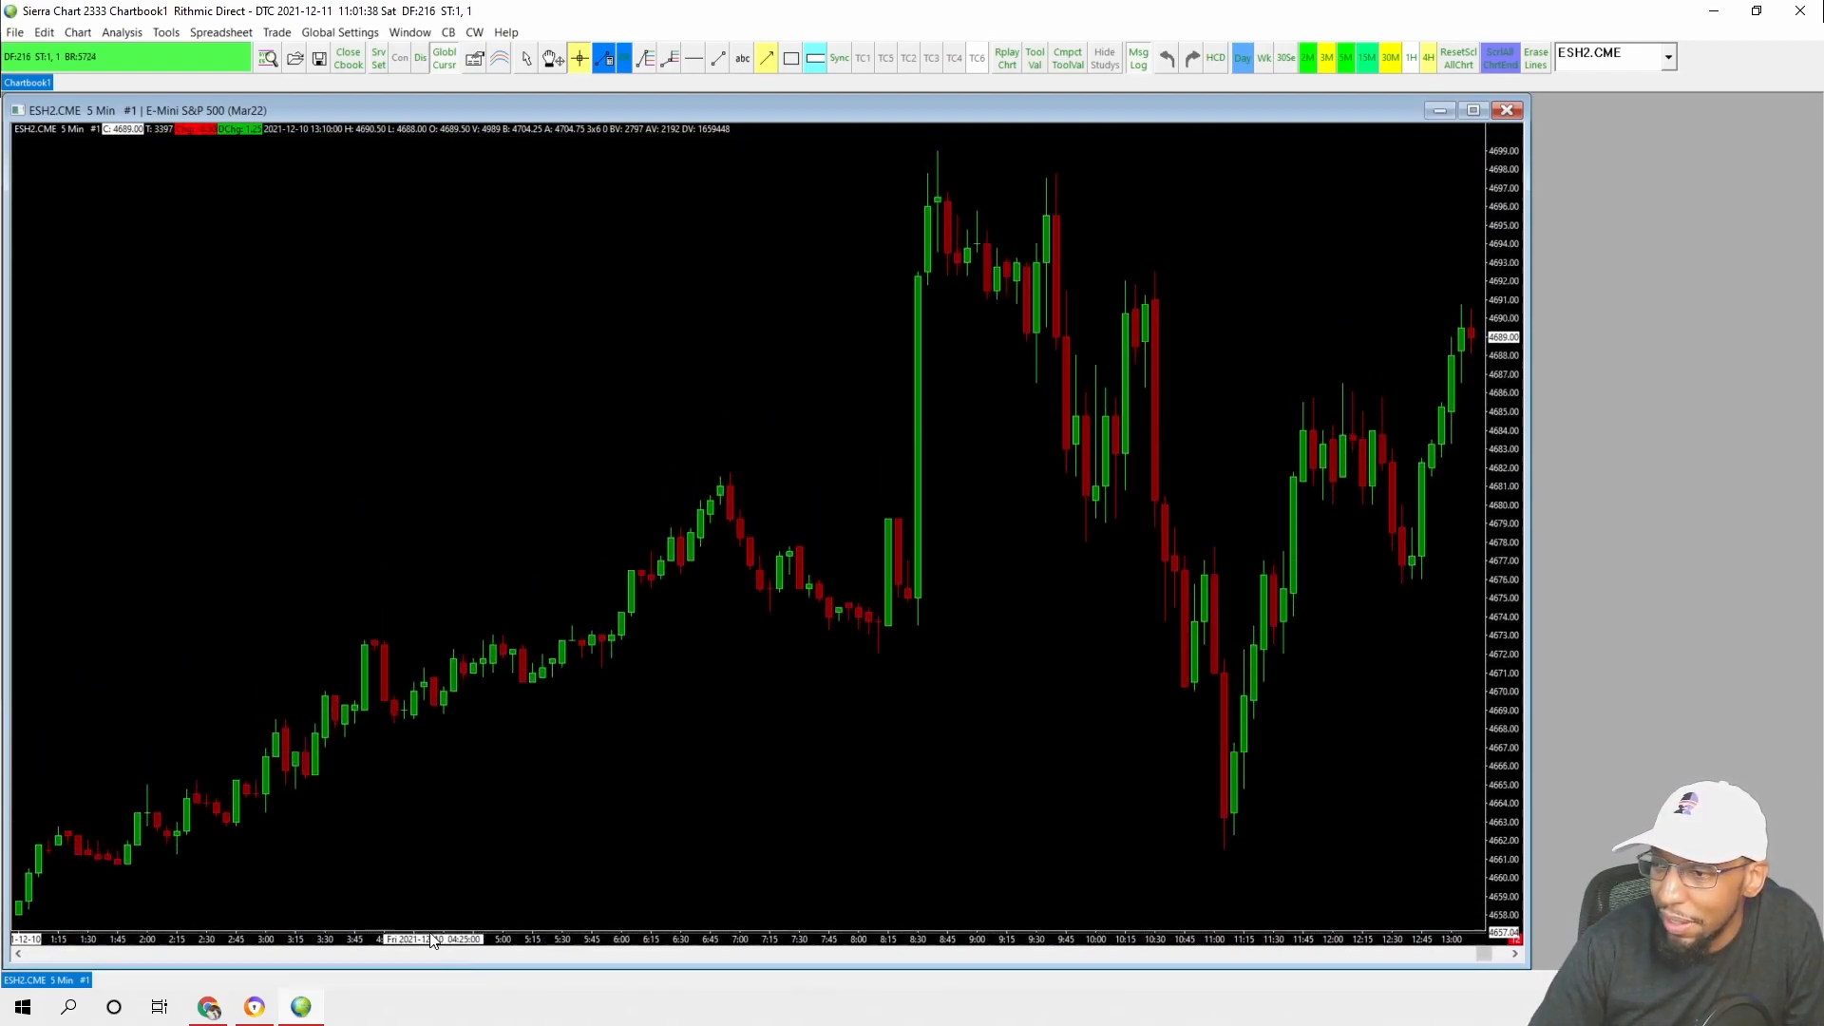
{"action": "scroll", "coordinate": [515, 530], "scroll_direction": "up", "scroll_amount": 5}
{"action": "scroll", "coordinate": [515, 529], "scroll_direction": "up", "scroll_amount": 3}
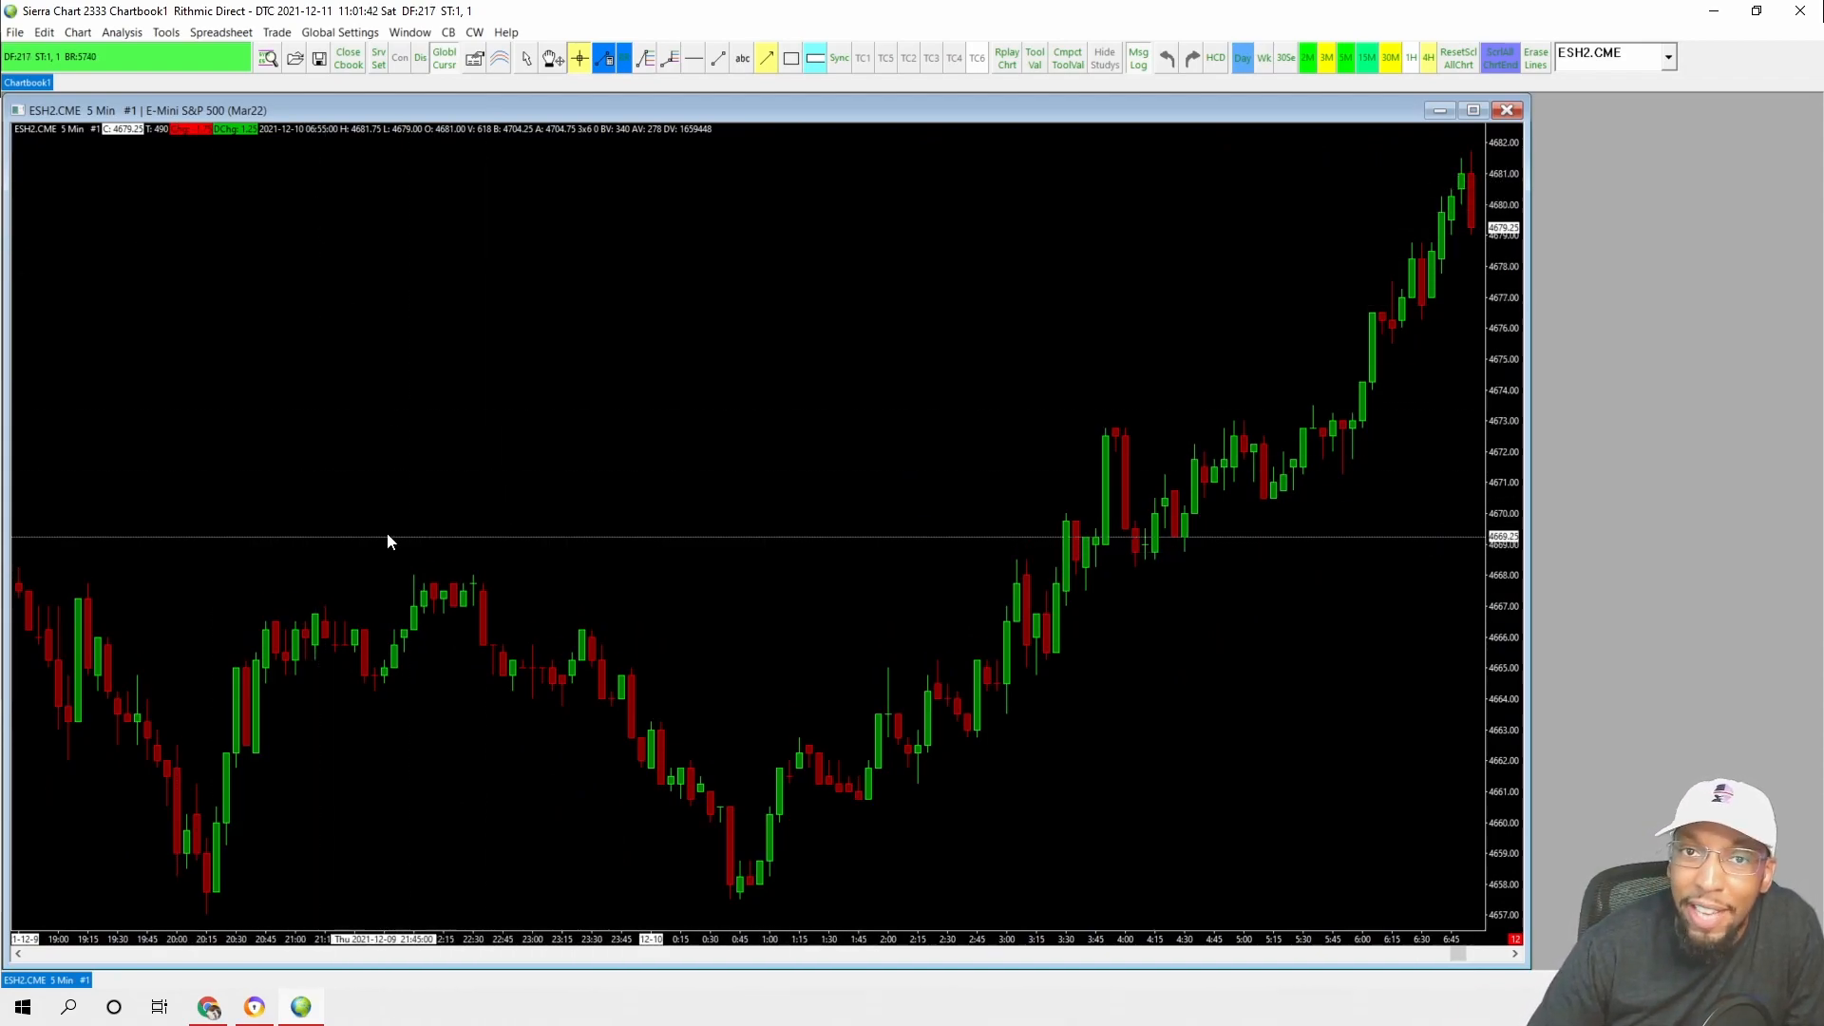
In the chart settings, change the symbol to NQH2.CME, the March 2022 E-Mini NASDAQ 100 contract, and apply it
{"action": "right_click", "coordinate": [235, 274]}
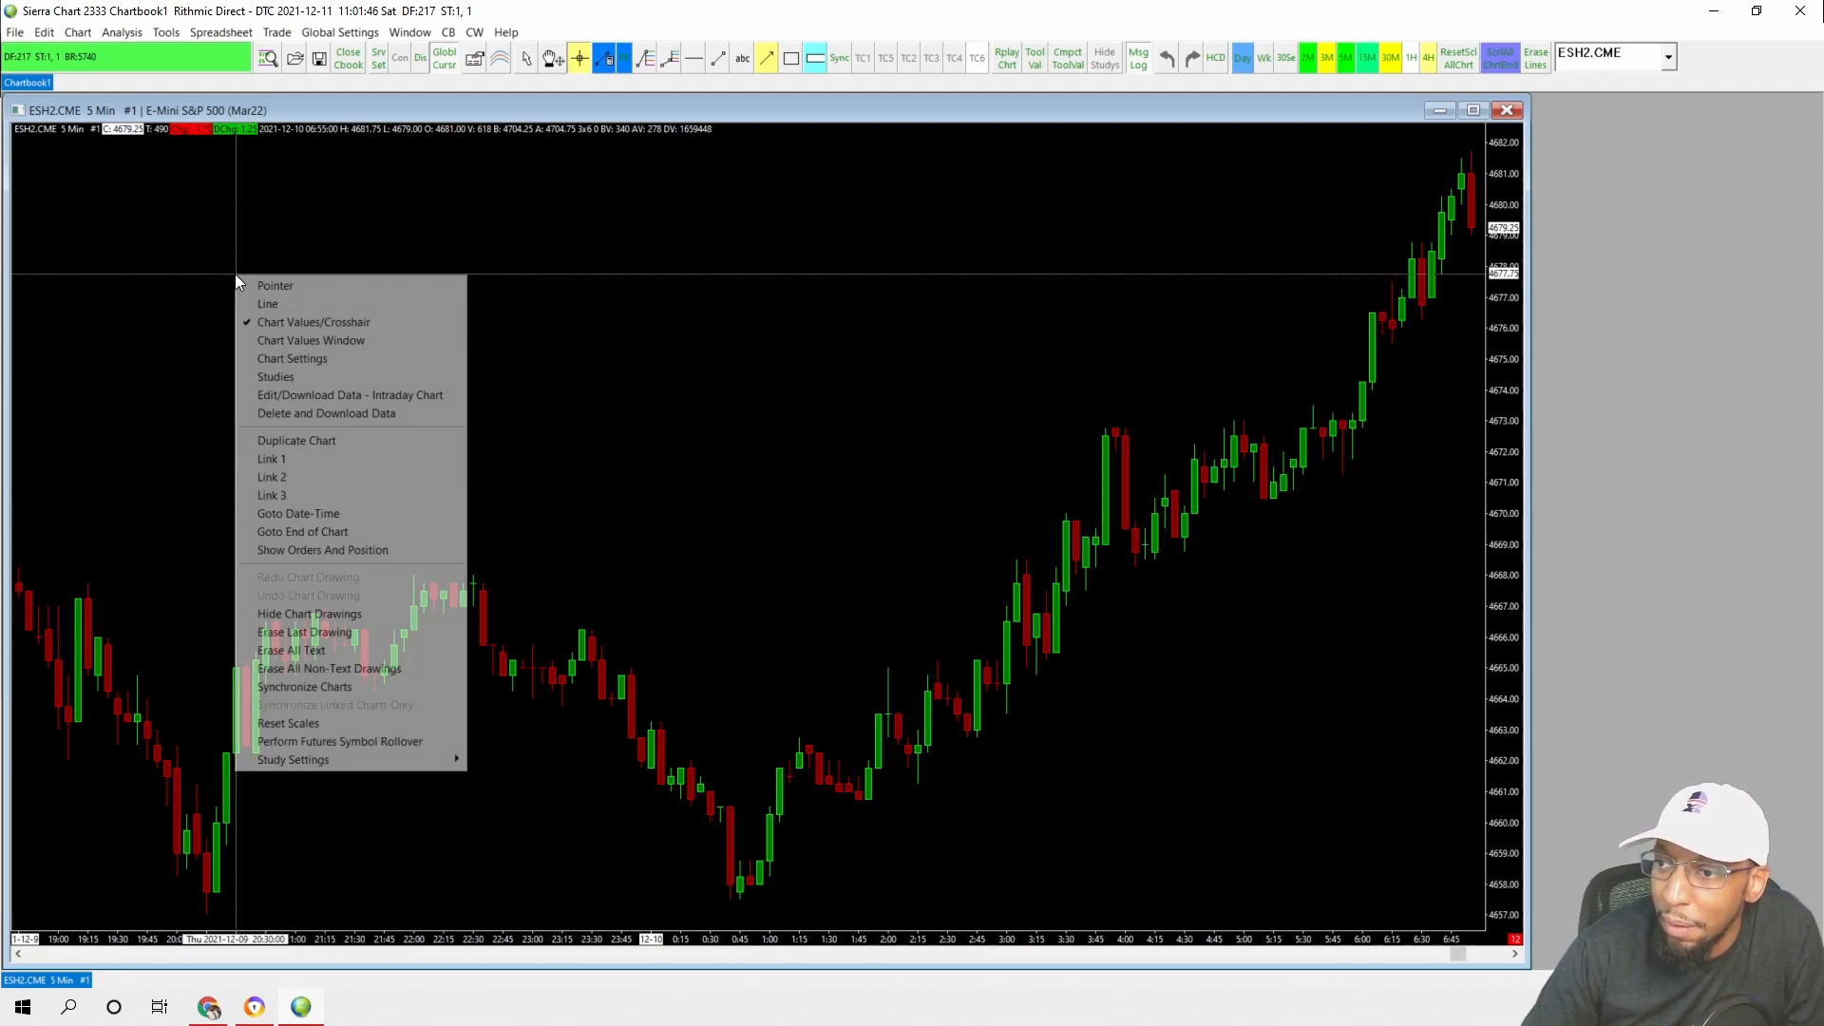
{"action": "left_click", "coordinate": [321, 358]}
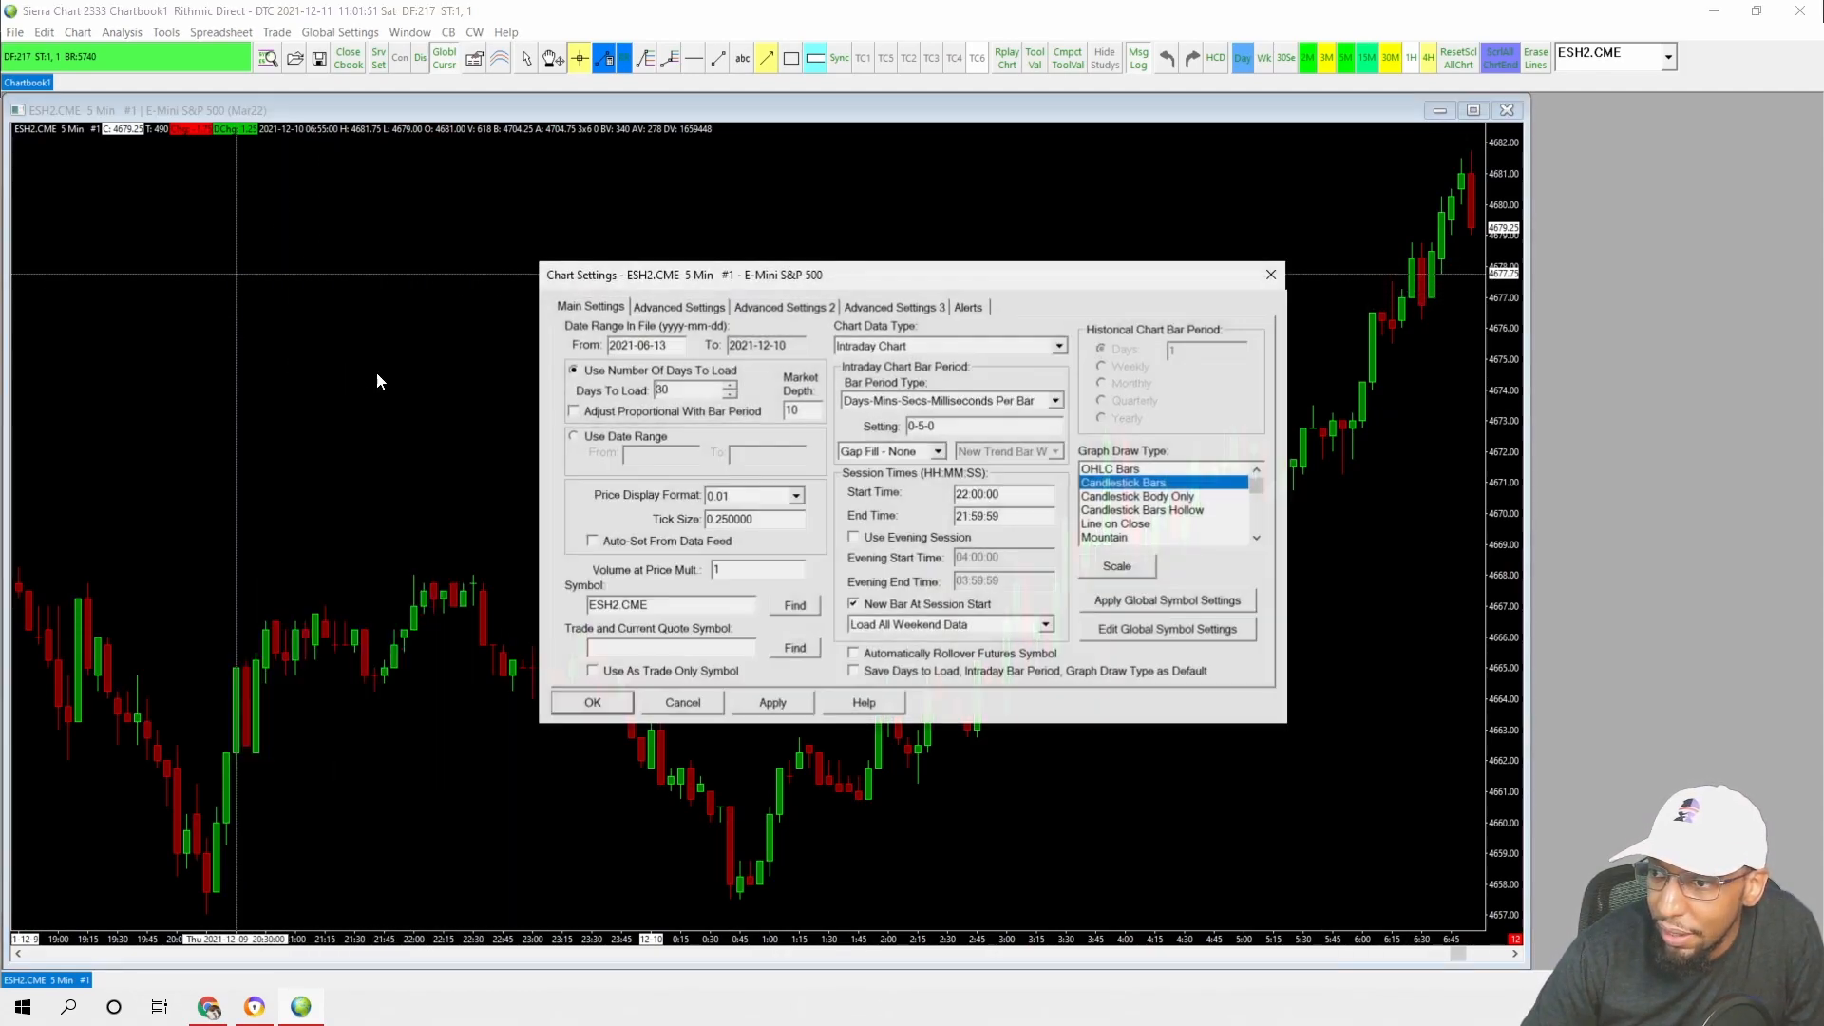
{"action": "left_click", "coordinate": [774, 609]}
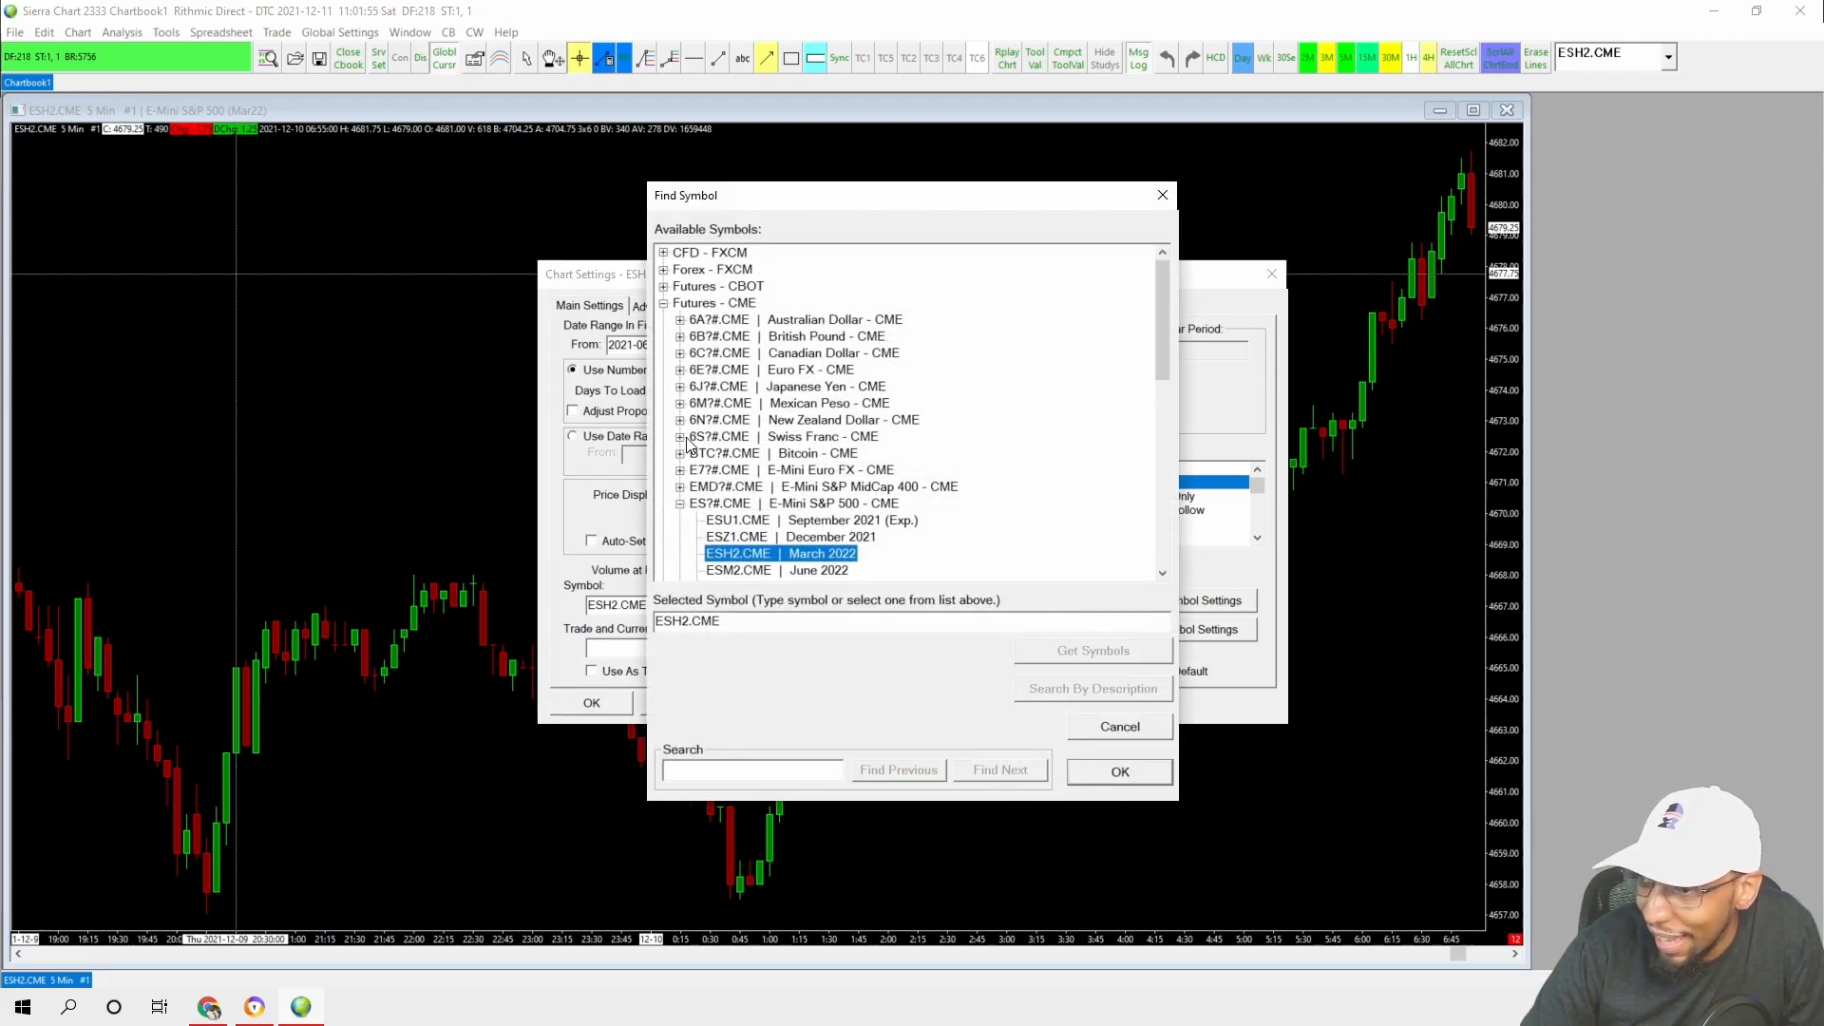
{"action": "scroll", "coordinate": [701, 475], "scroll_direction": "down", "scroll_amount": 4}
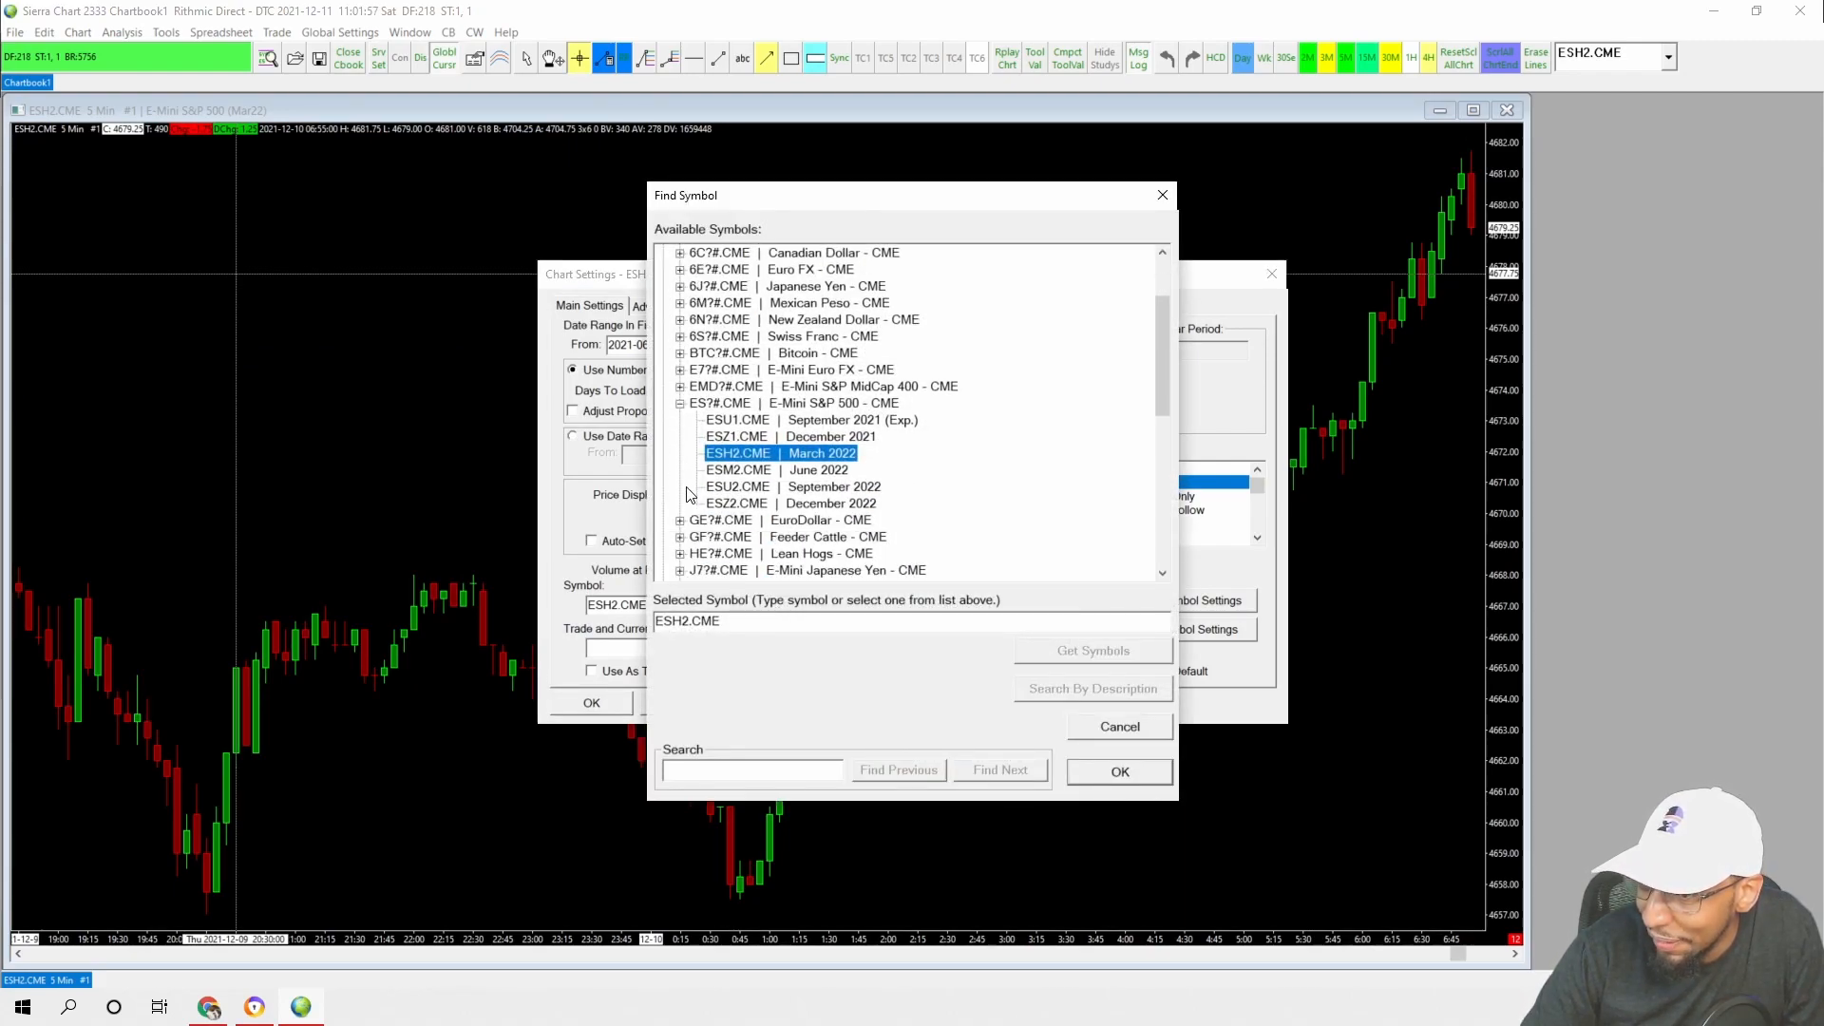
{"action": "scroll", "coordinate": [700, 504], "scroll_direction": "down", "scroll_amount": 3}
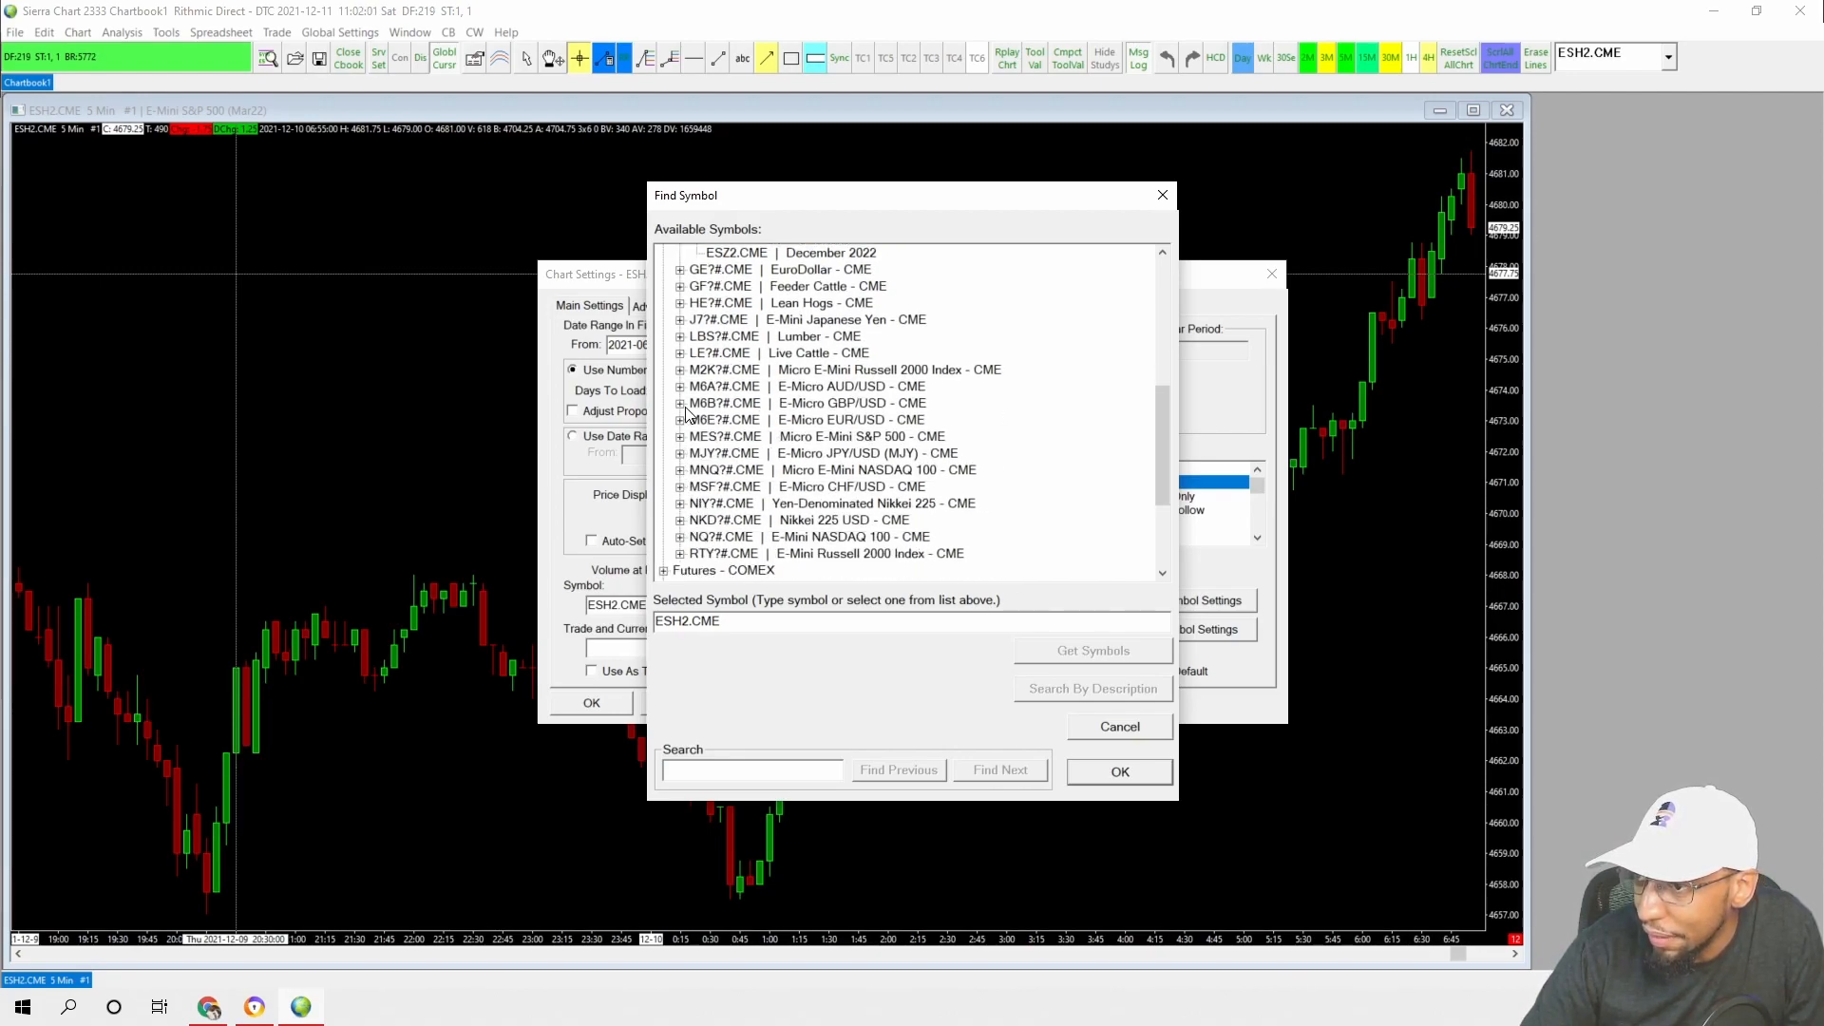
{"action": "left_click", "coordinate": [679, 537]}
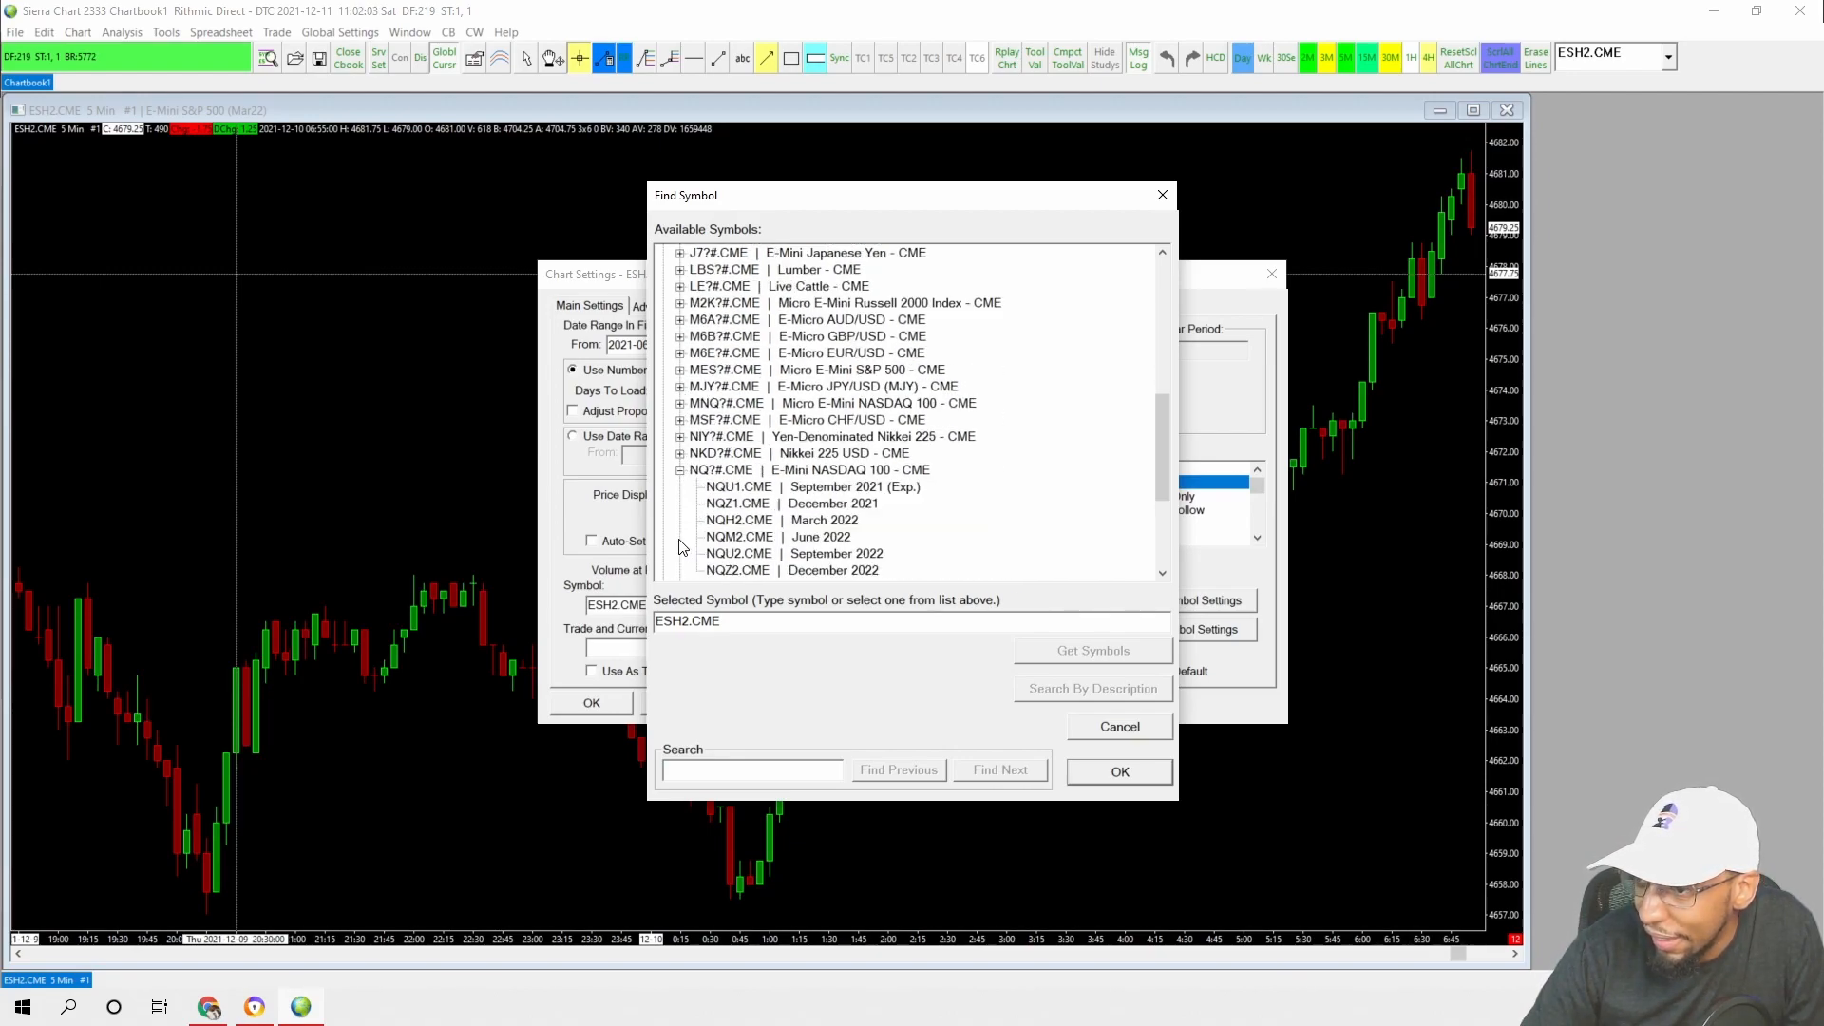
{"action": "left_click", "coordinate": [734, 522]}
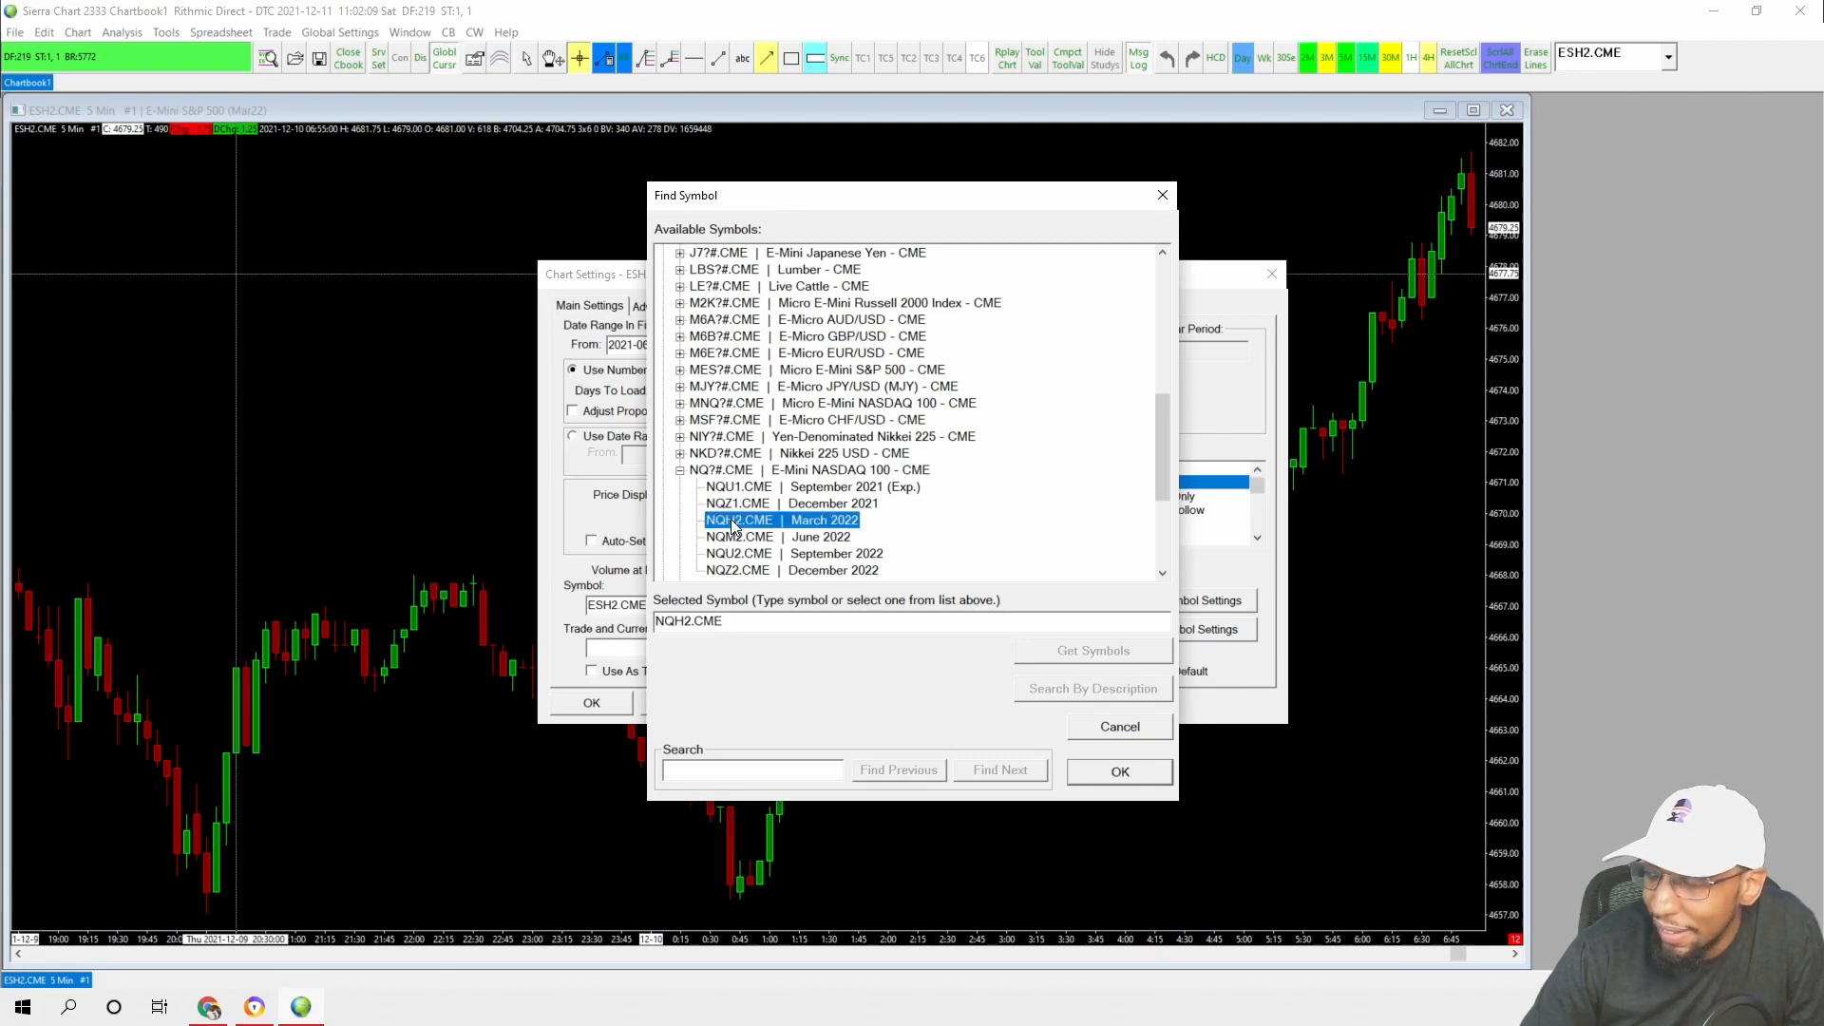
{"action": "left_click", "coordinate": [1100, 775]}
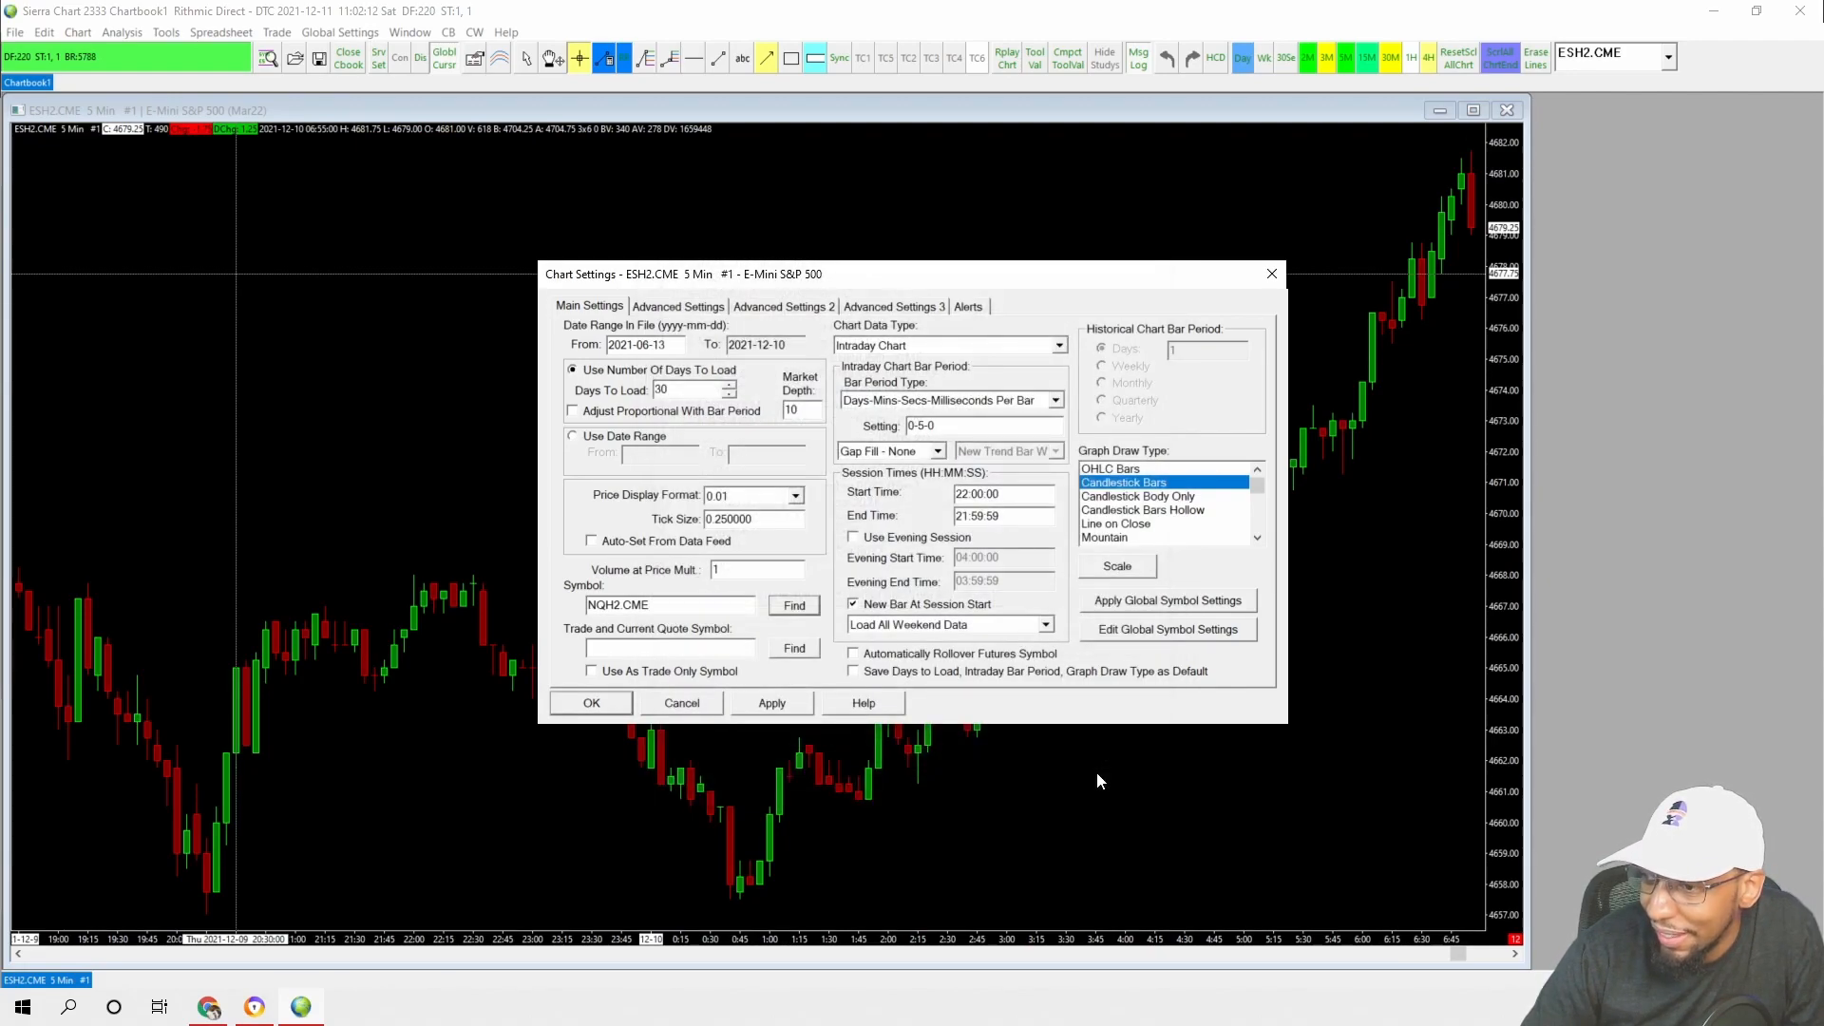
{"action": "left_click", "coordinate": [590, 704]}
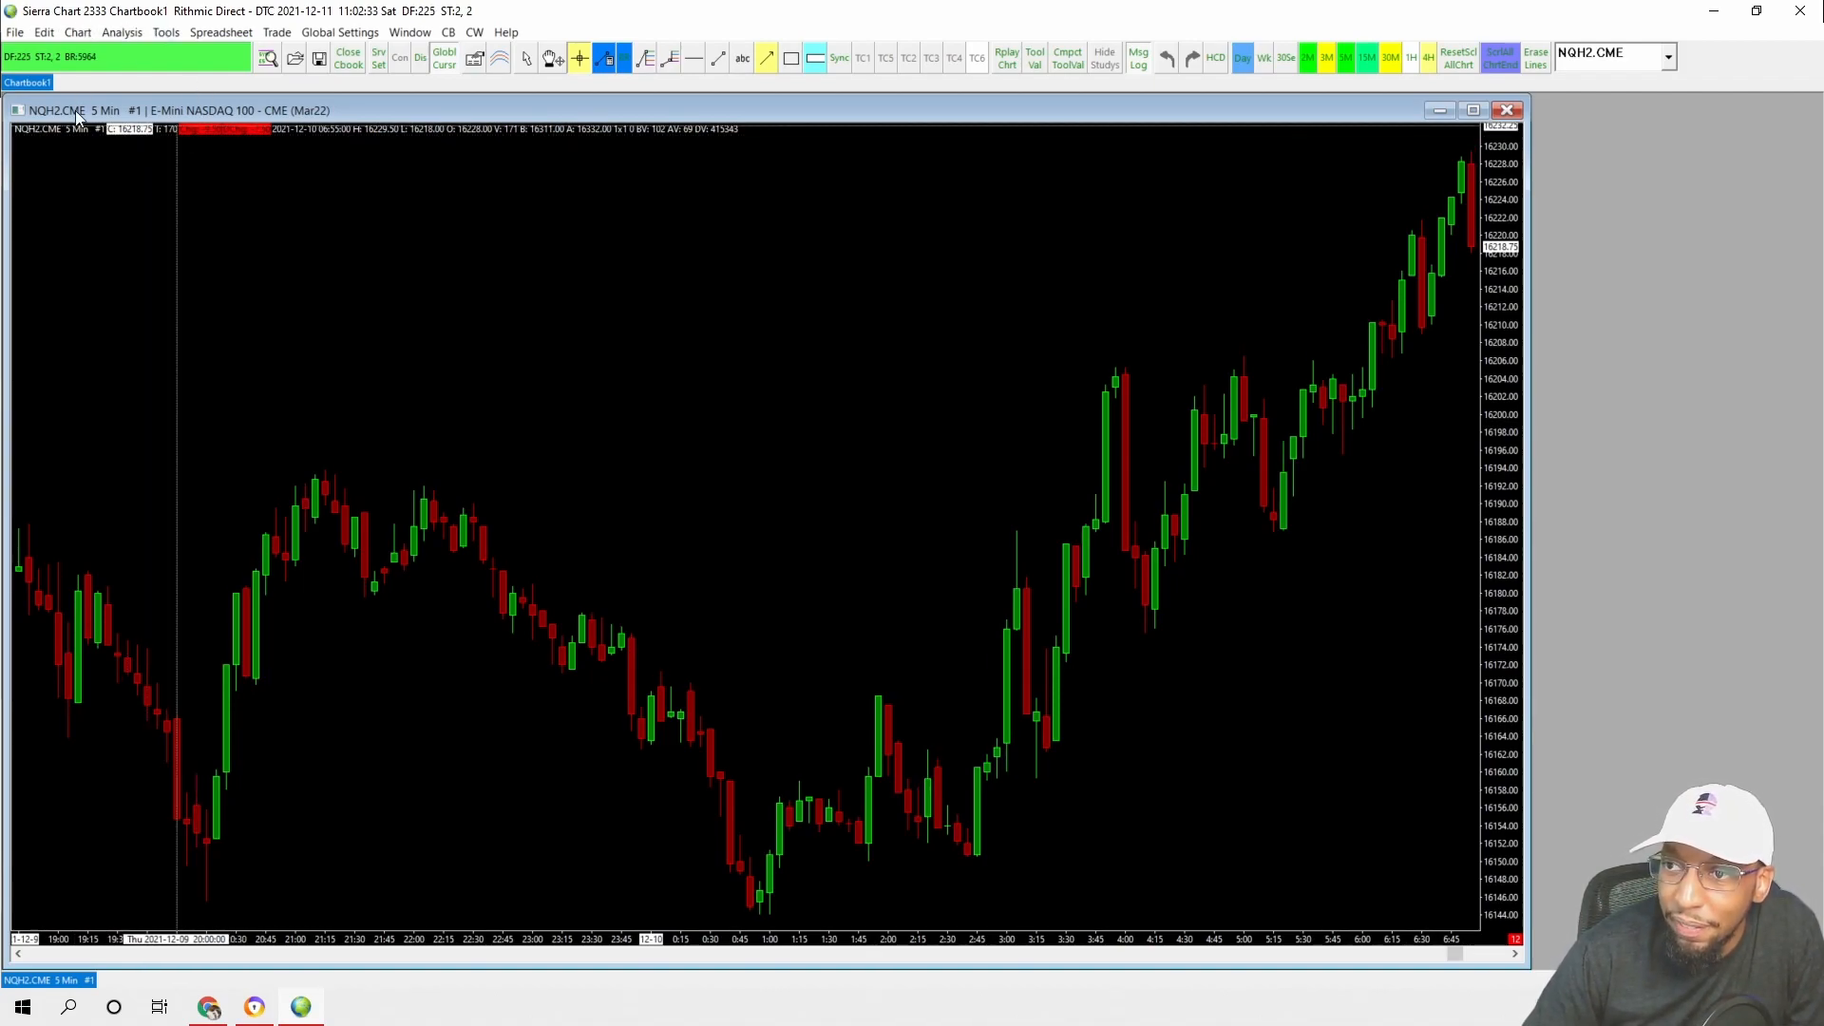
Open the data and trade service settings and keep Rithmic Direct - DTC [trading] as the current selected service
{"action": "left_click", "coordinate": [15, 32]}
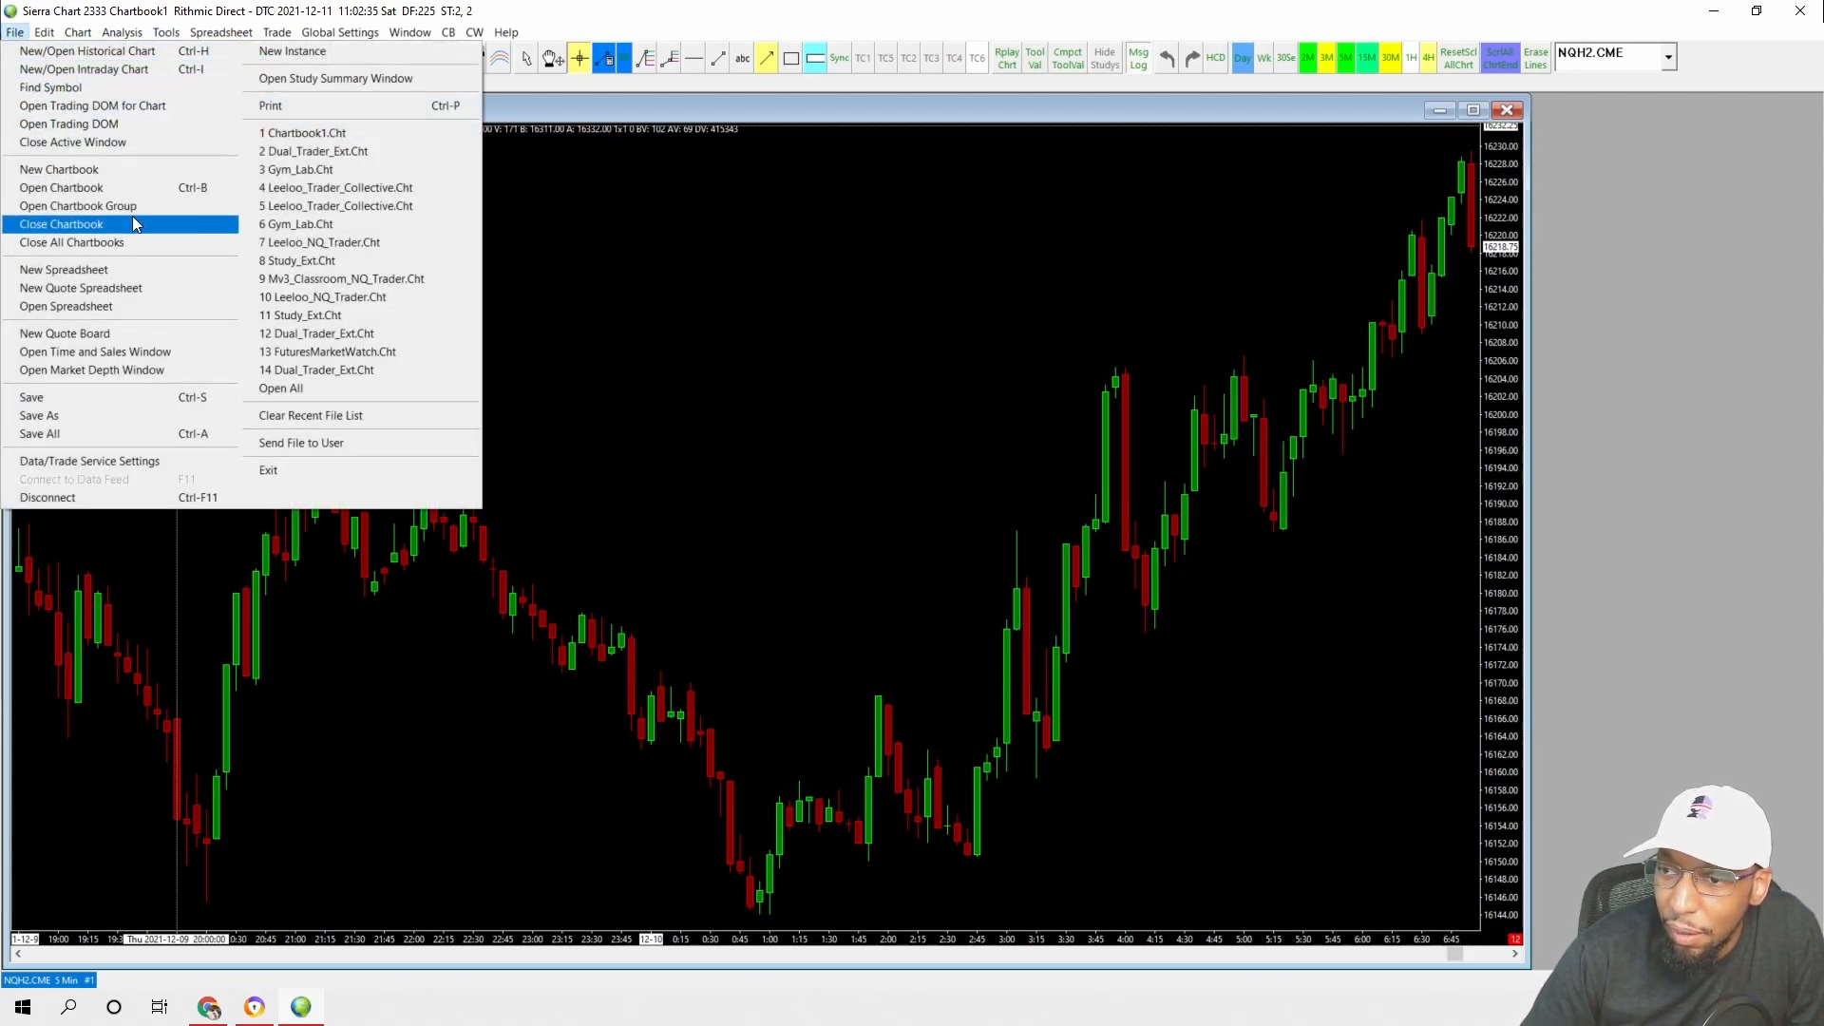
{"action": "left_click", "coordinate": [114, 463]}
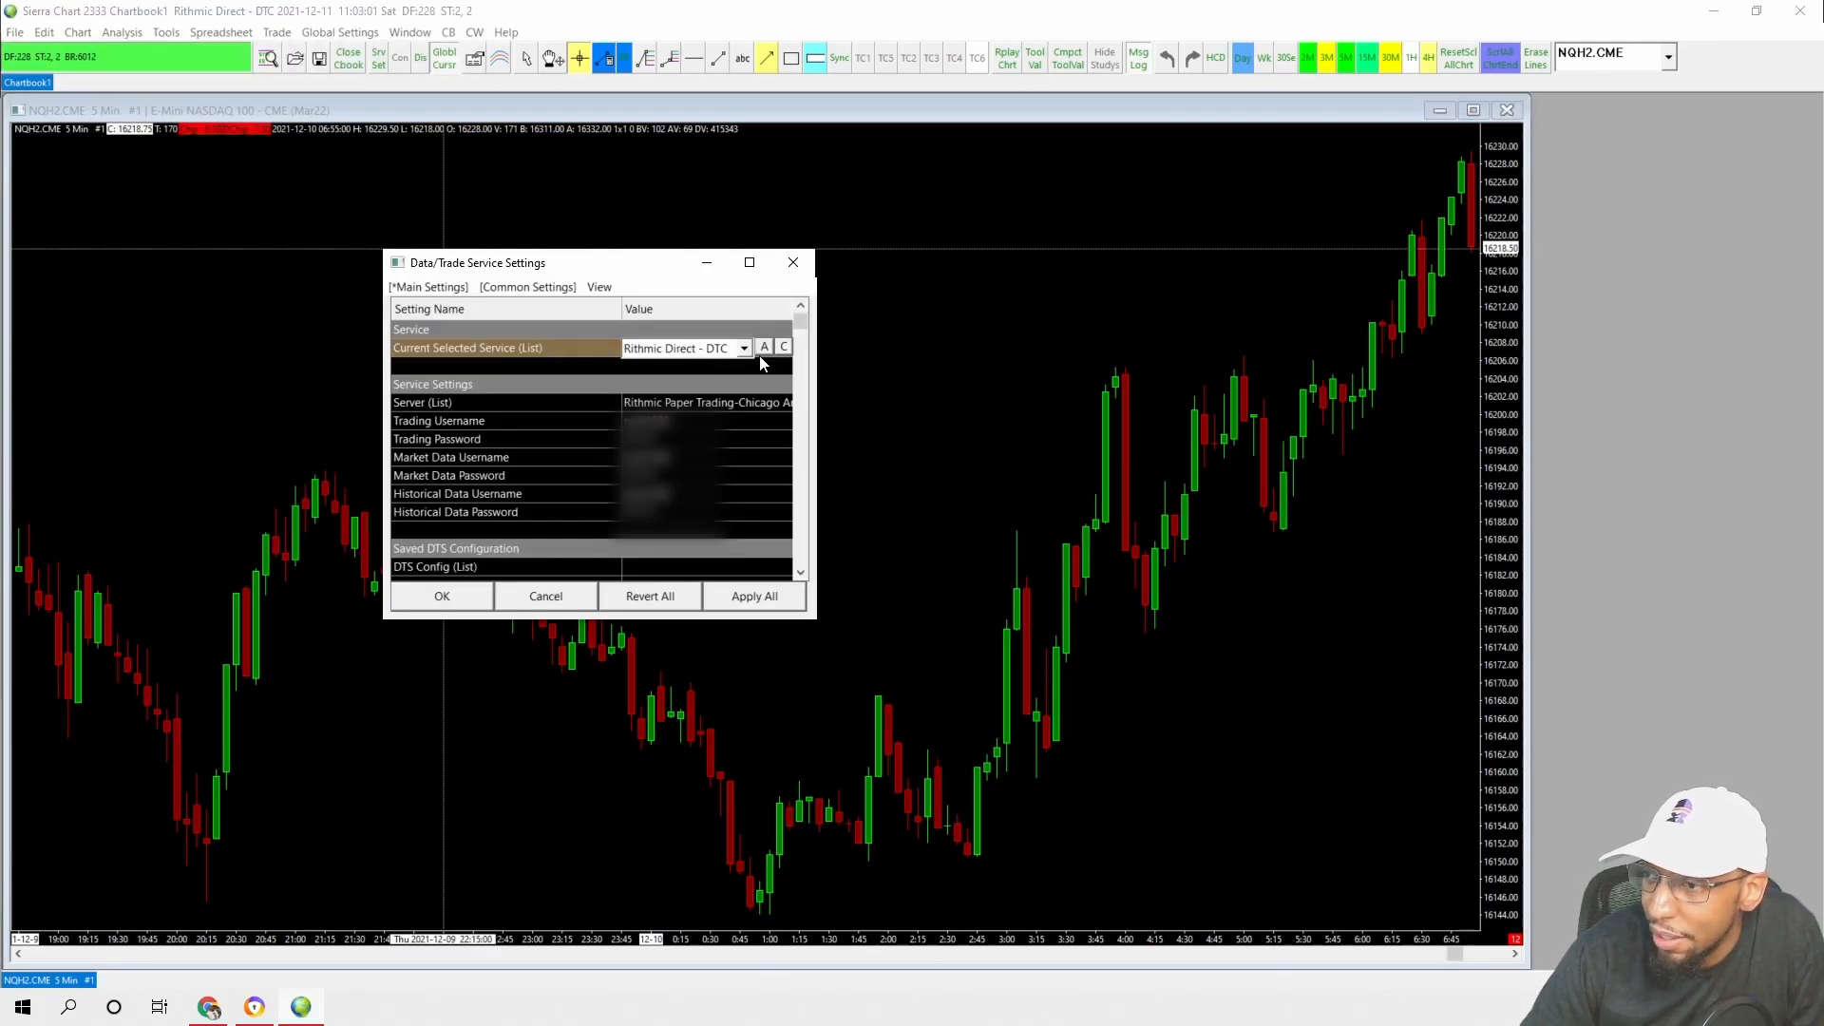
{"action": "left_click", "coordinate": [745, 348]}
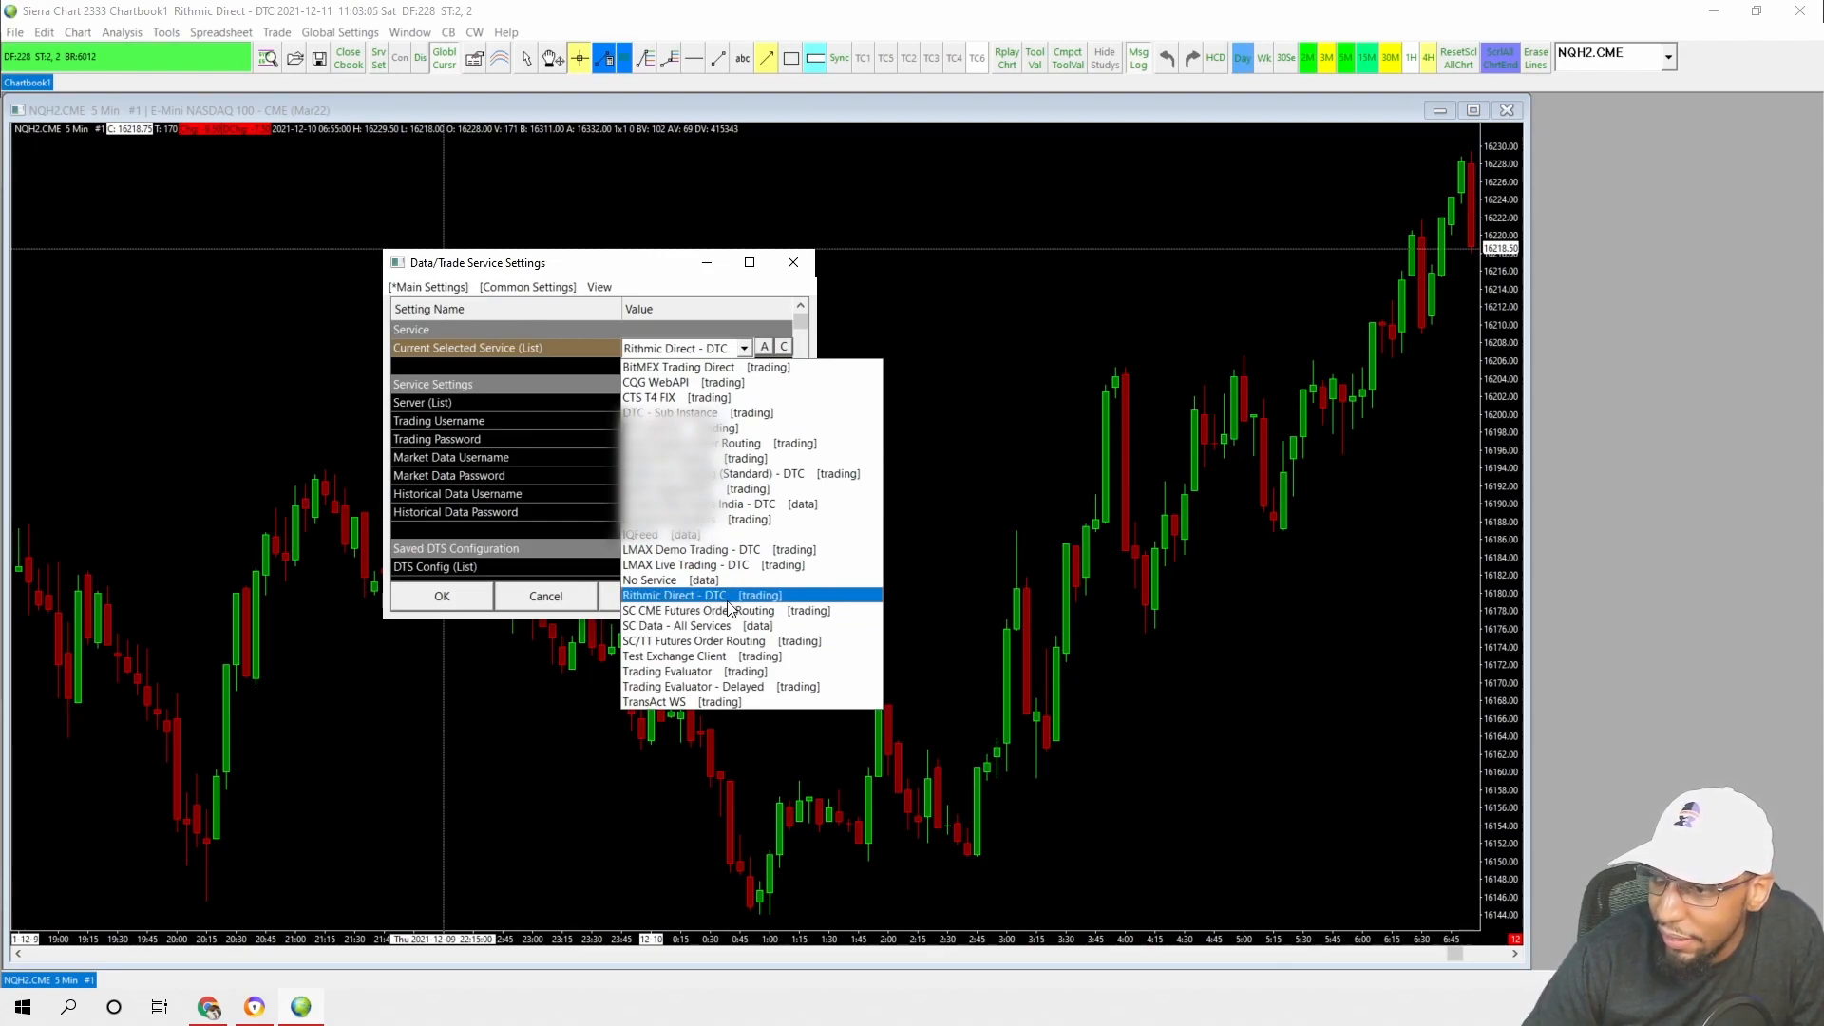
{"action": "left_click", "coordinate": [653, 282]}
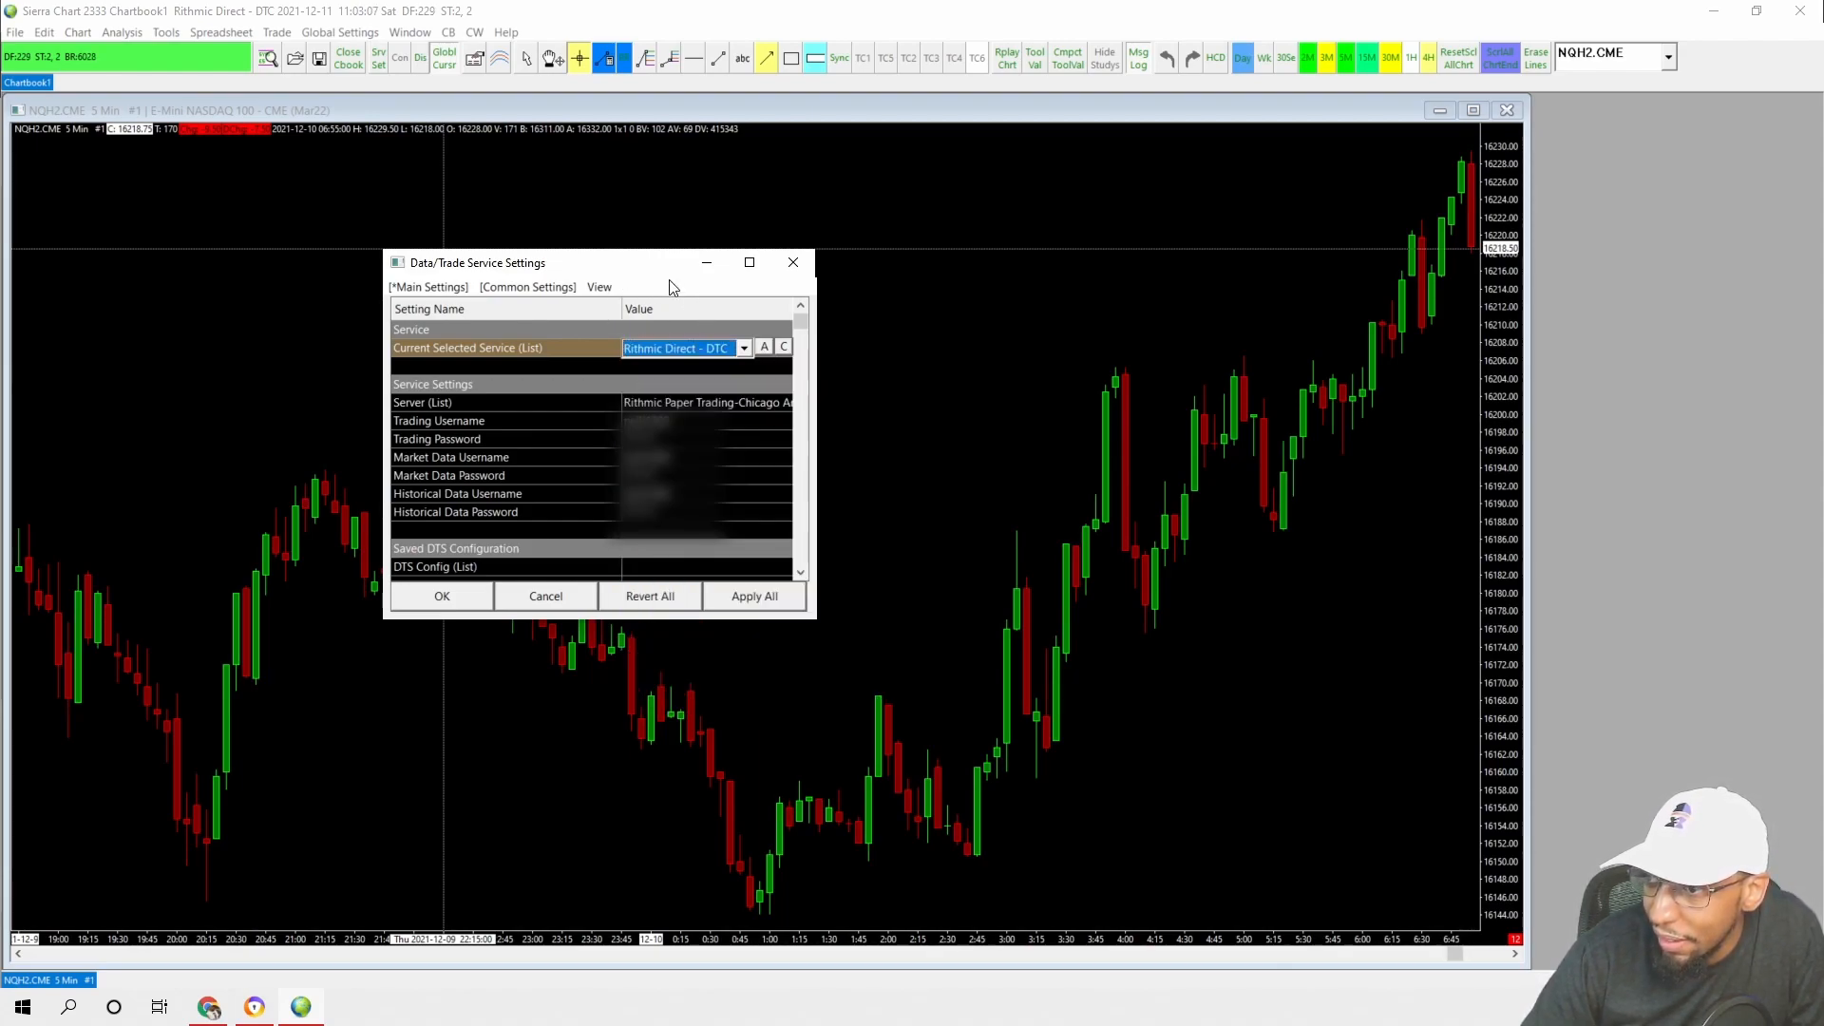
{"action": "left_click", "coordinate": [759, 352]}
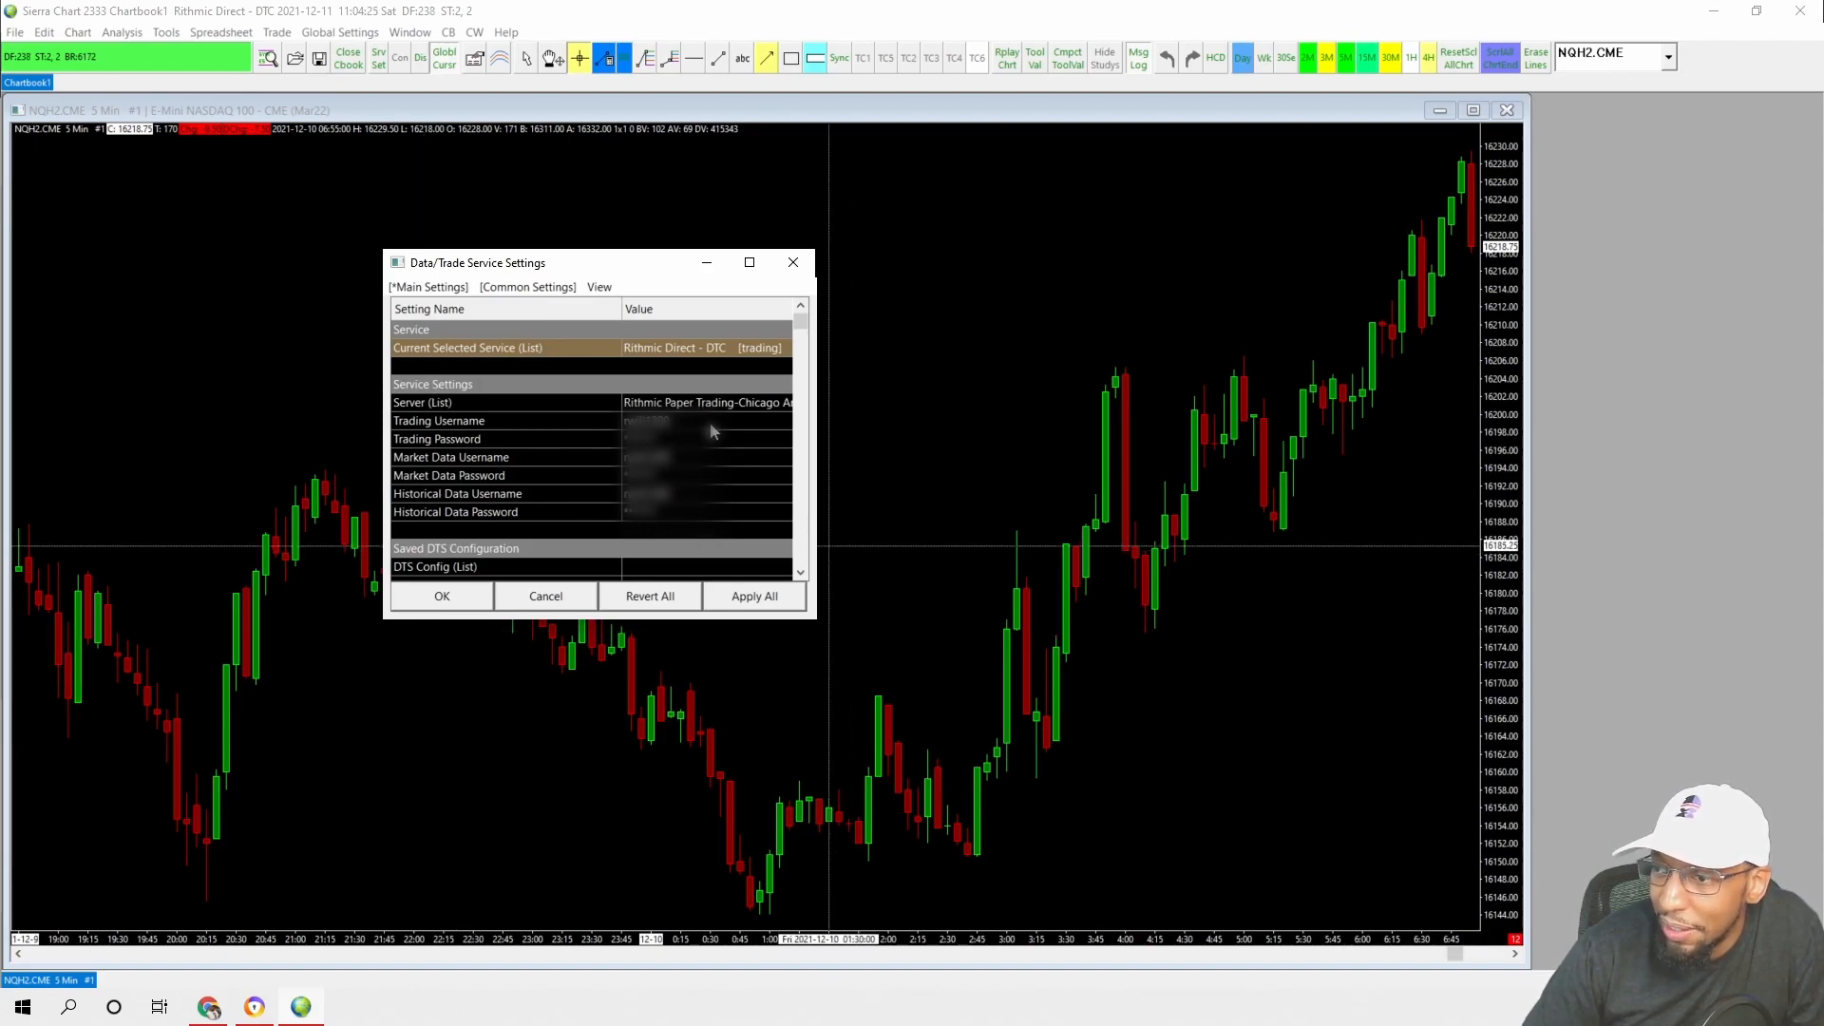
Accept the existing trading username and trading password entries, and confirm the data and trade service settings
{"action": "left_click", "coordinate": [645, 420]}
{"action": "left_click", "coordinate": [645, 418]}
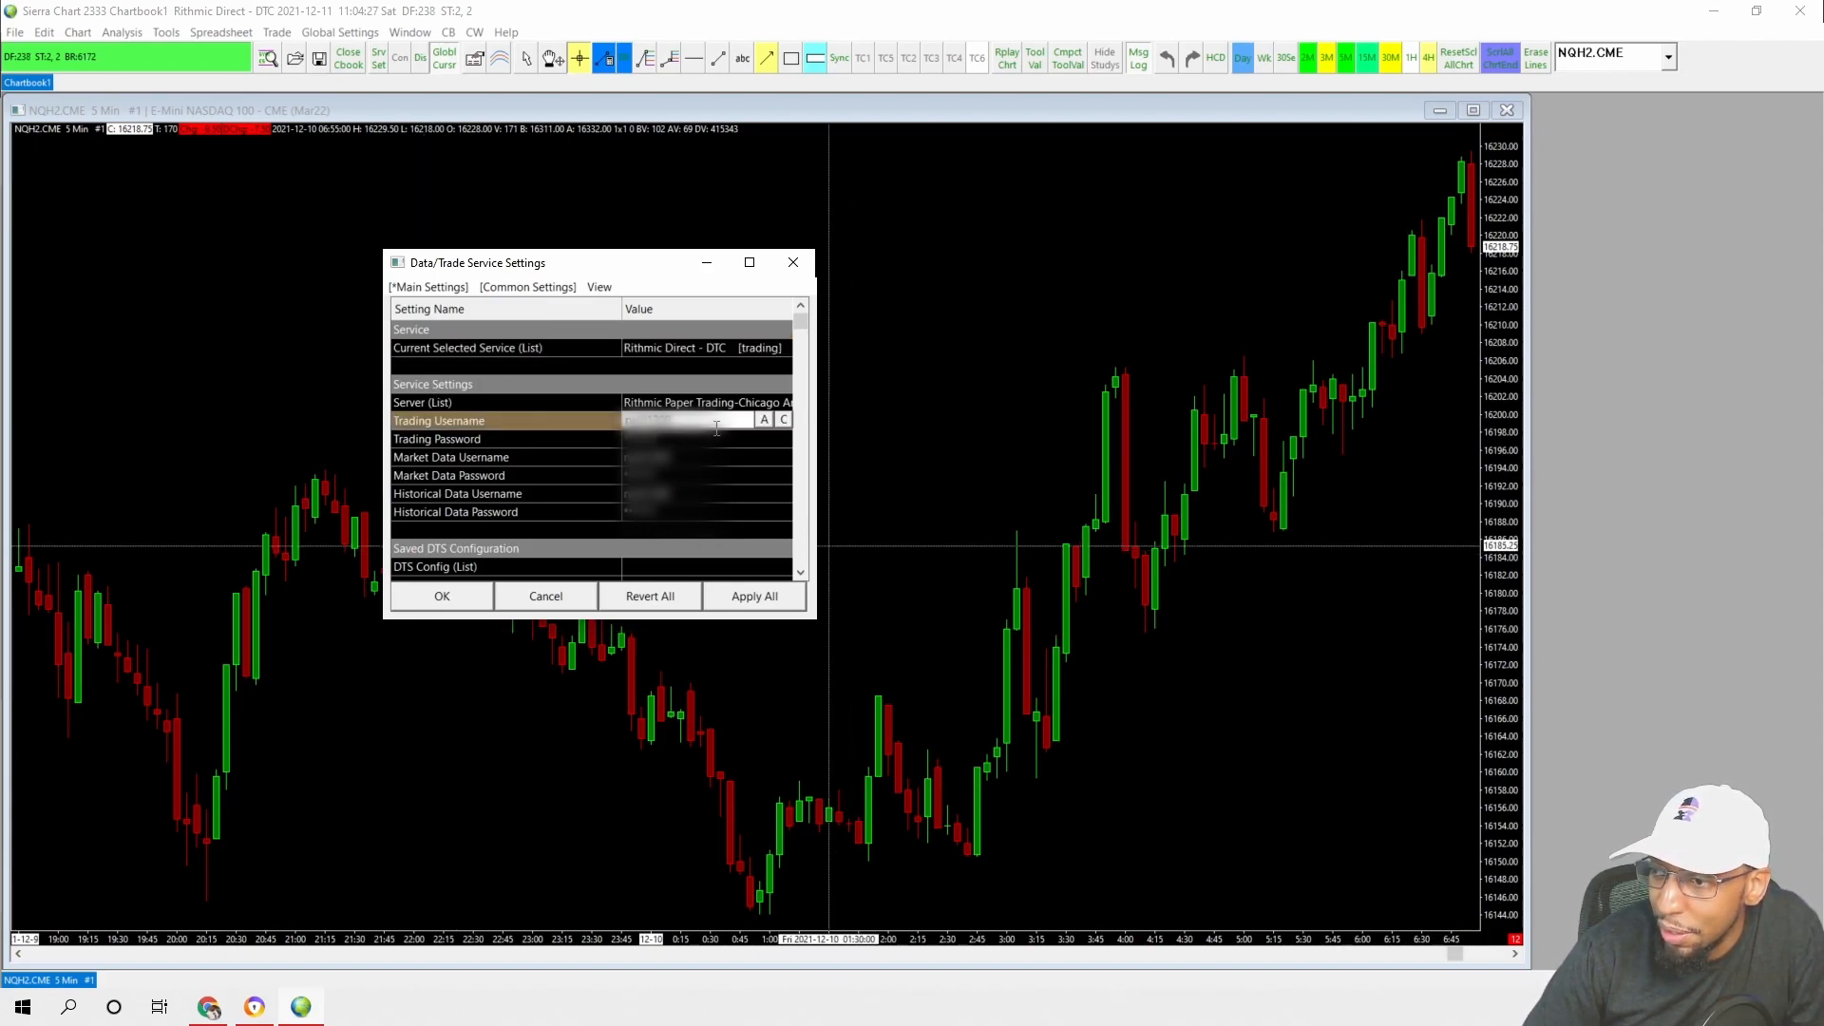
{"action": "left_click", "coordinate": [763, 423]}
{"action": "double_click", "coordinate": [651, 440]}
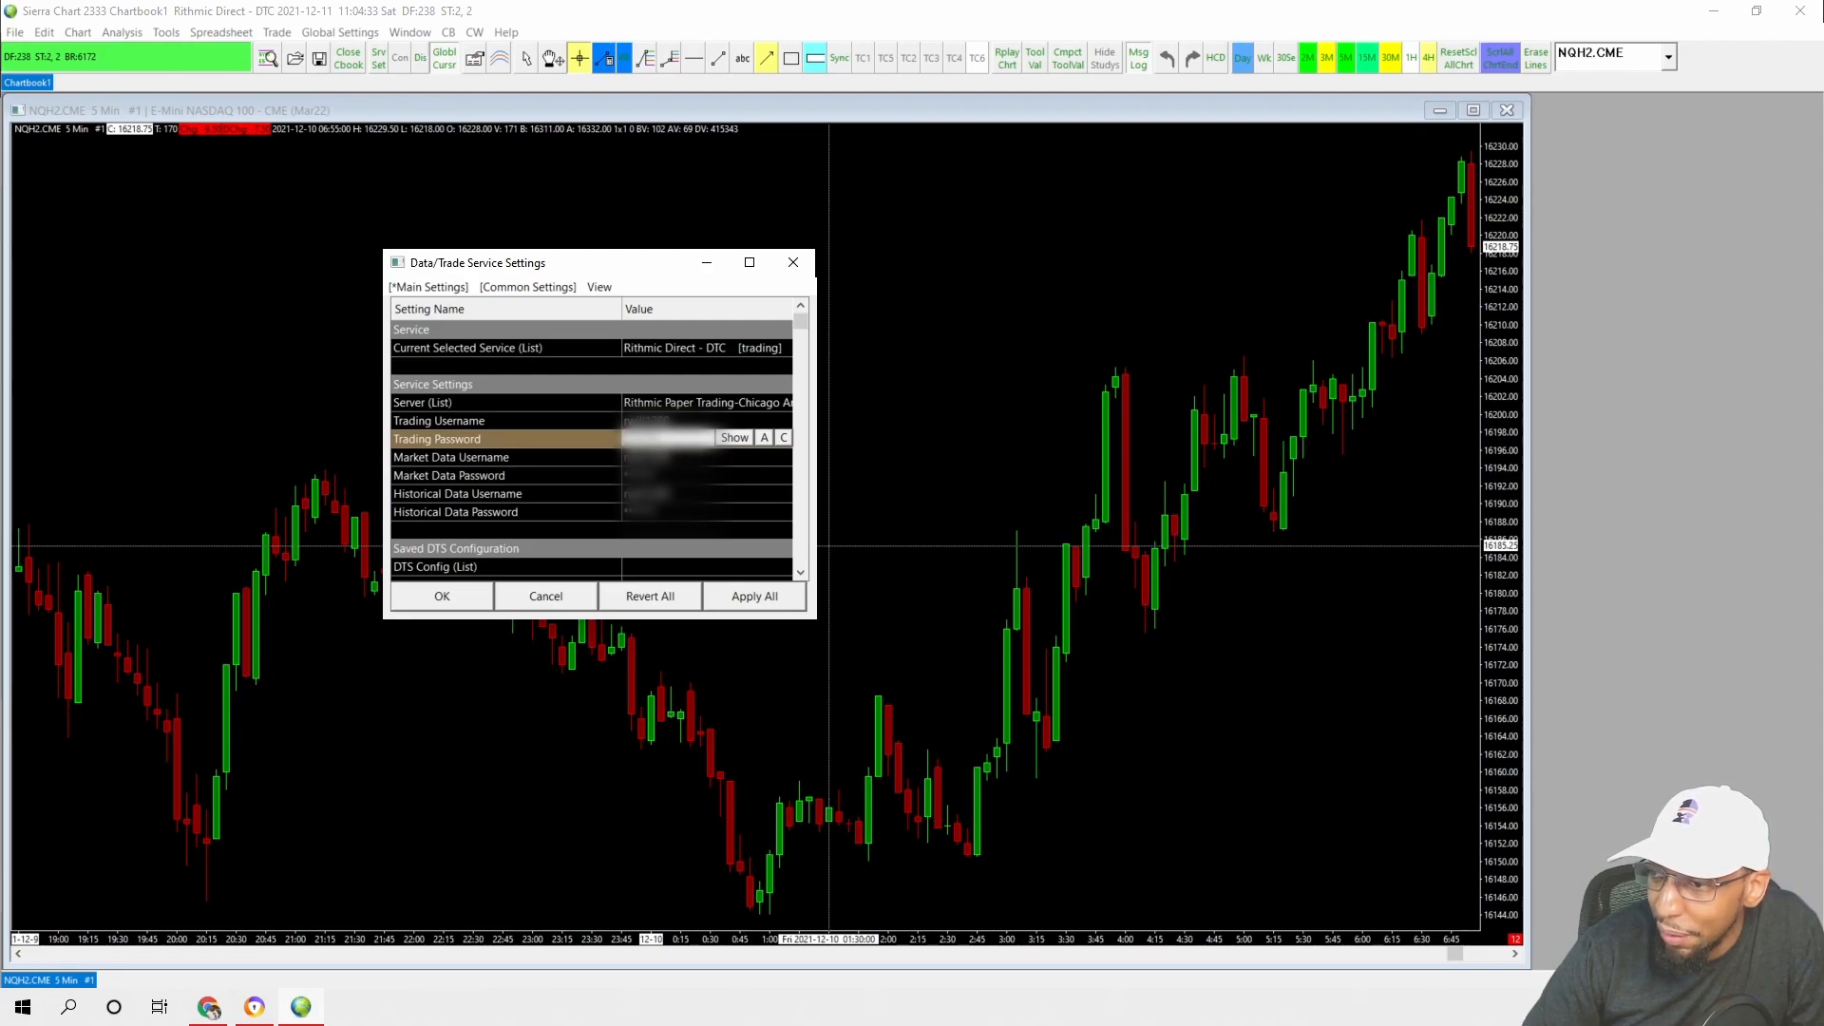
{"action": "left_click", "coordinate": [760, 440]}
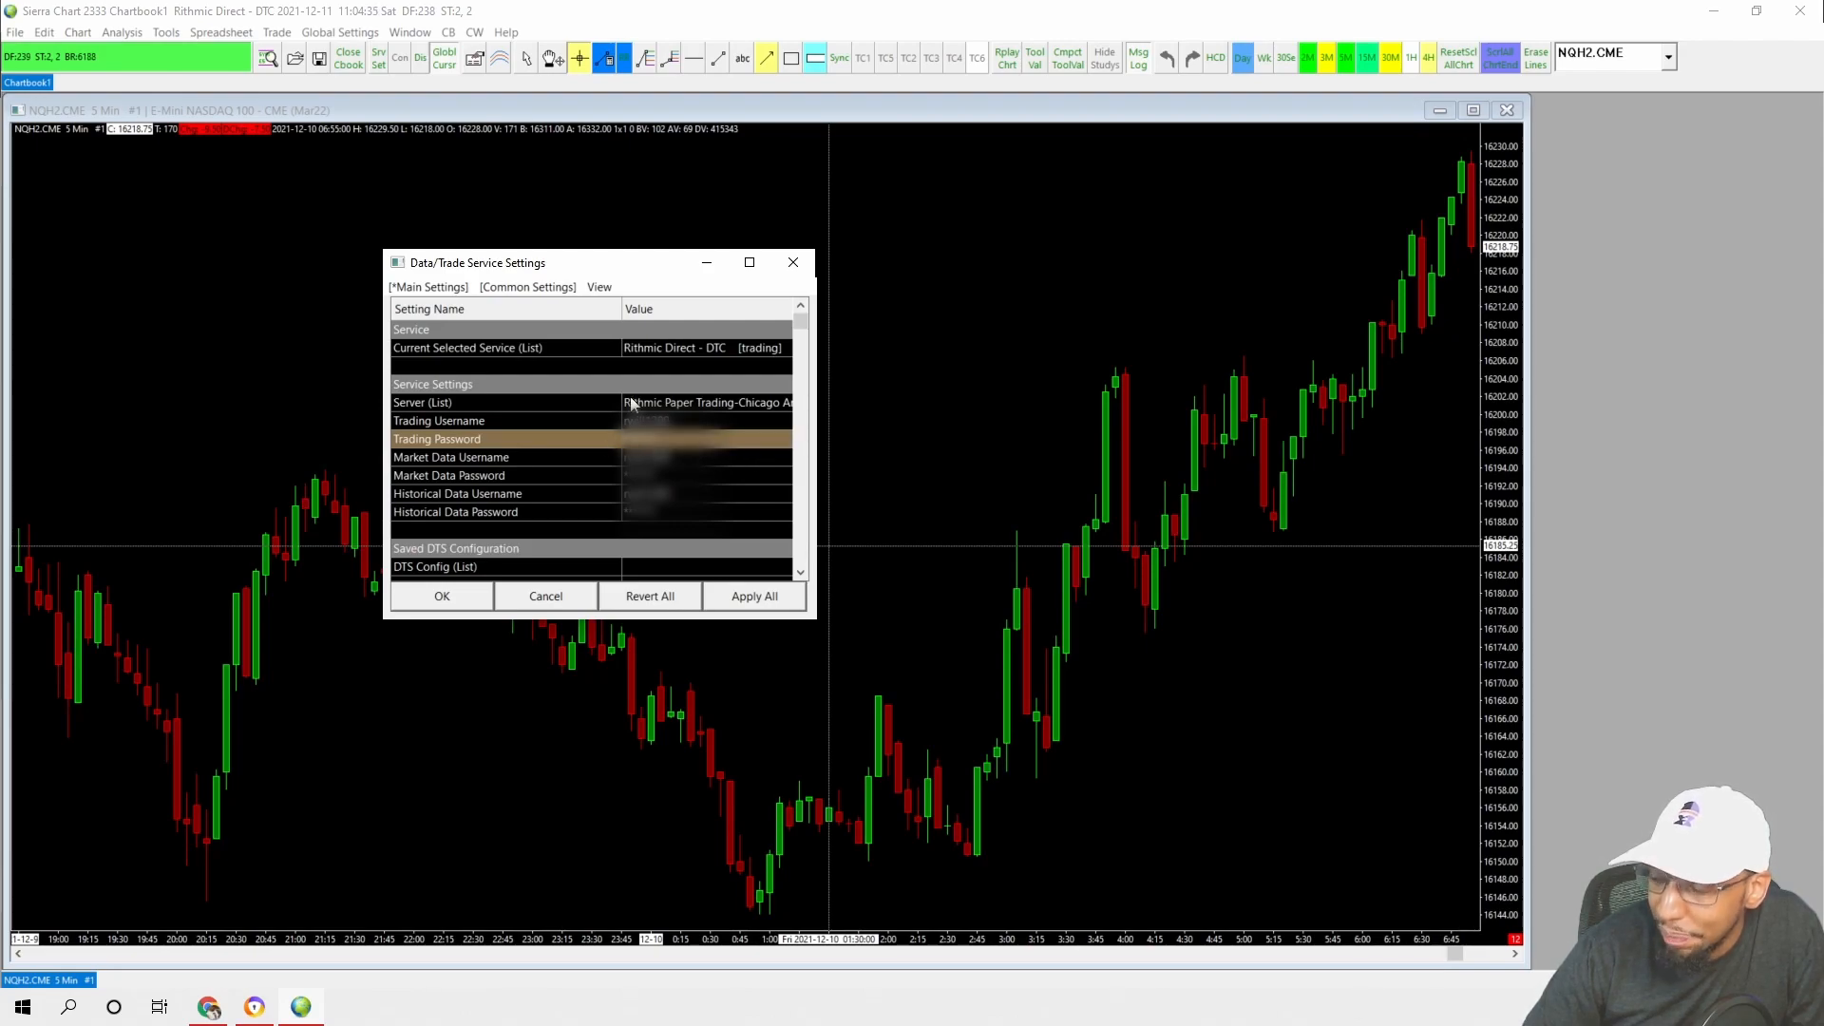
{"action": "scroll", "coordinate": [507, 516], "scroll_direction": "down", "scroll_amount": 1}
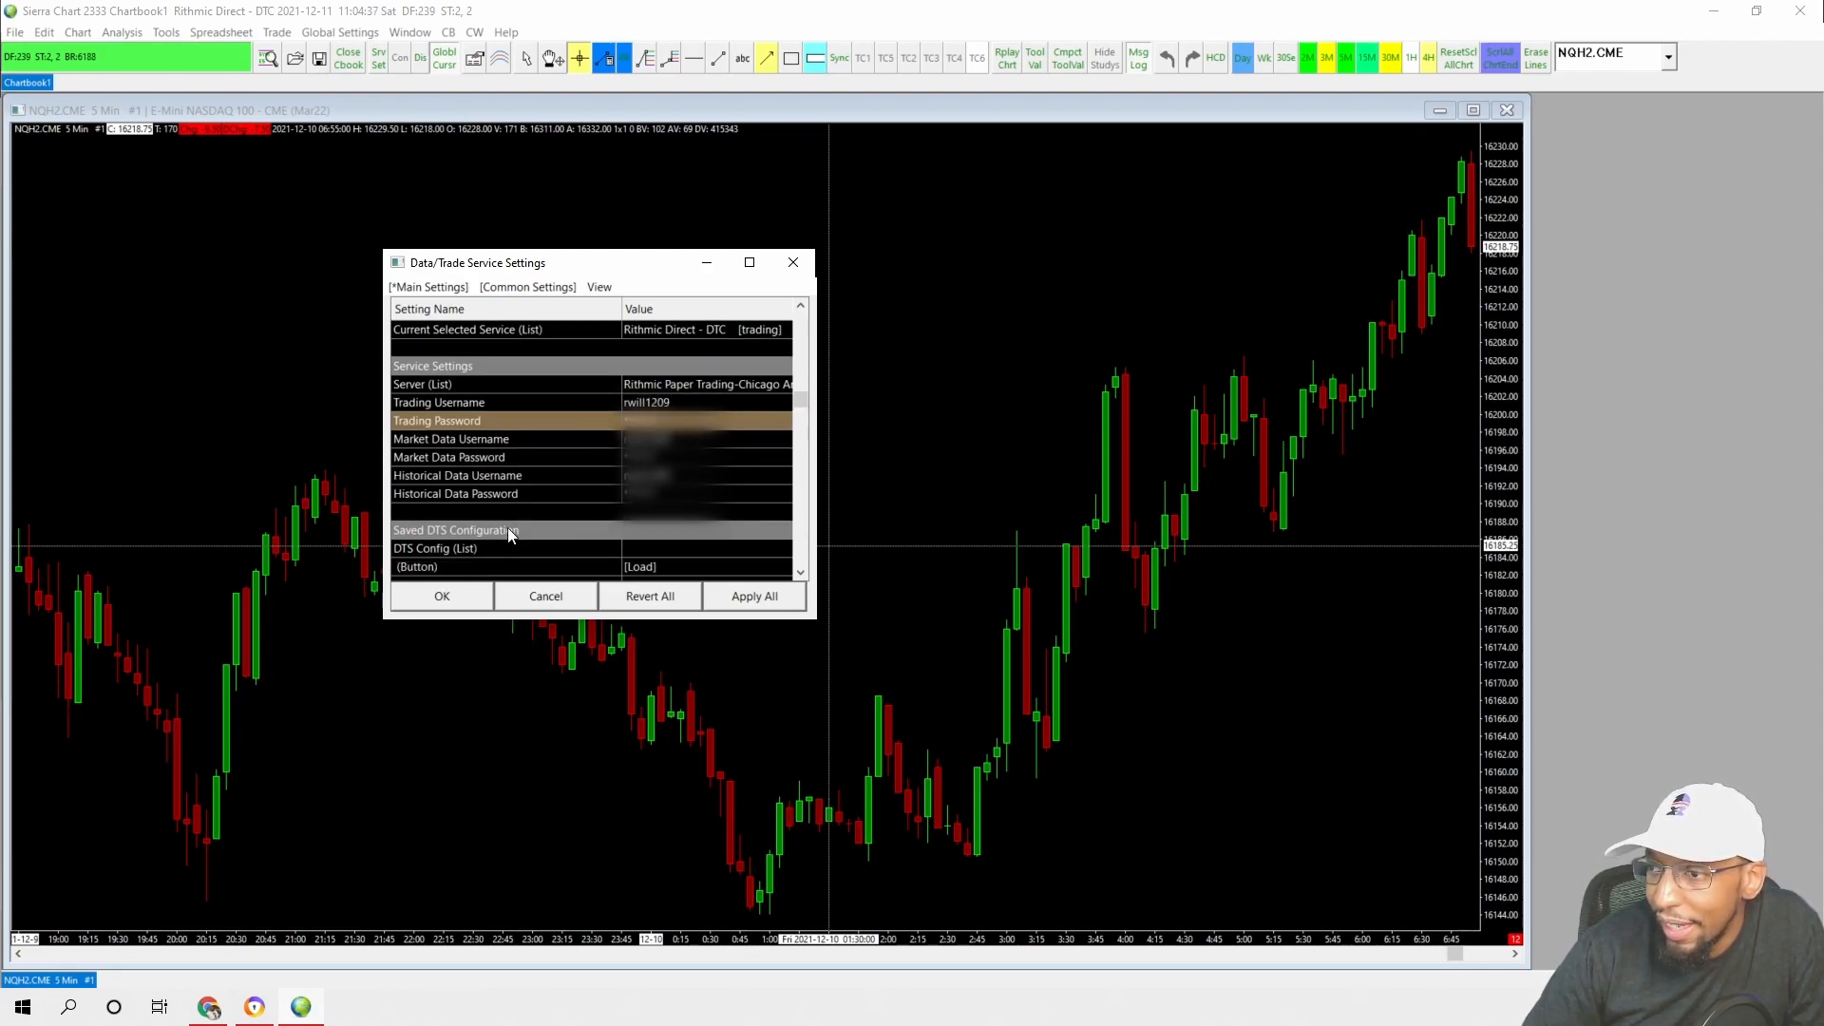
{"action": "left_click", "coordinate": [443, 597]}
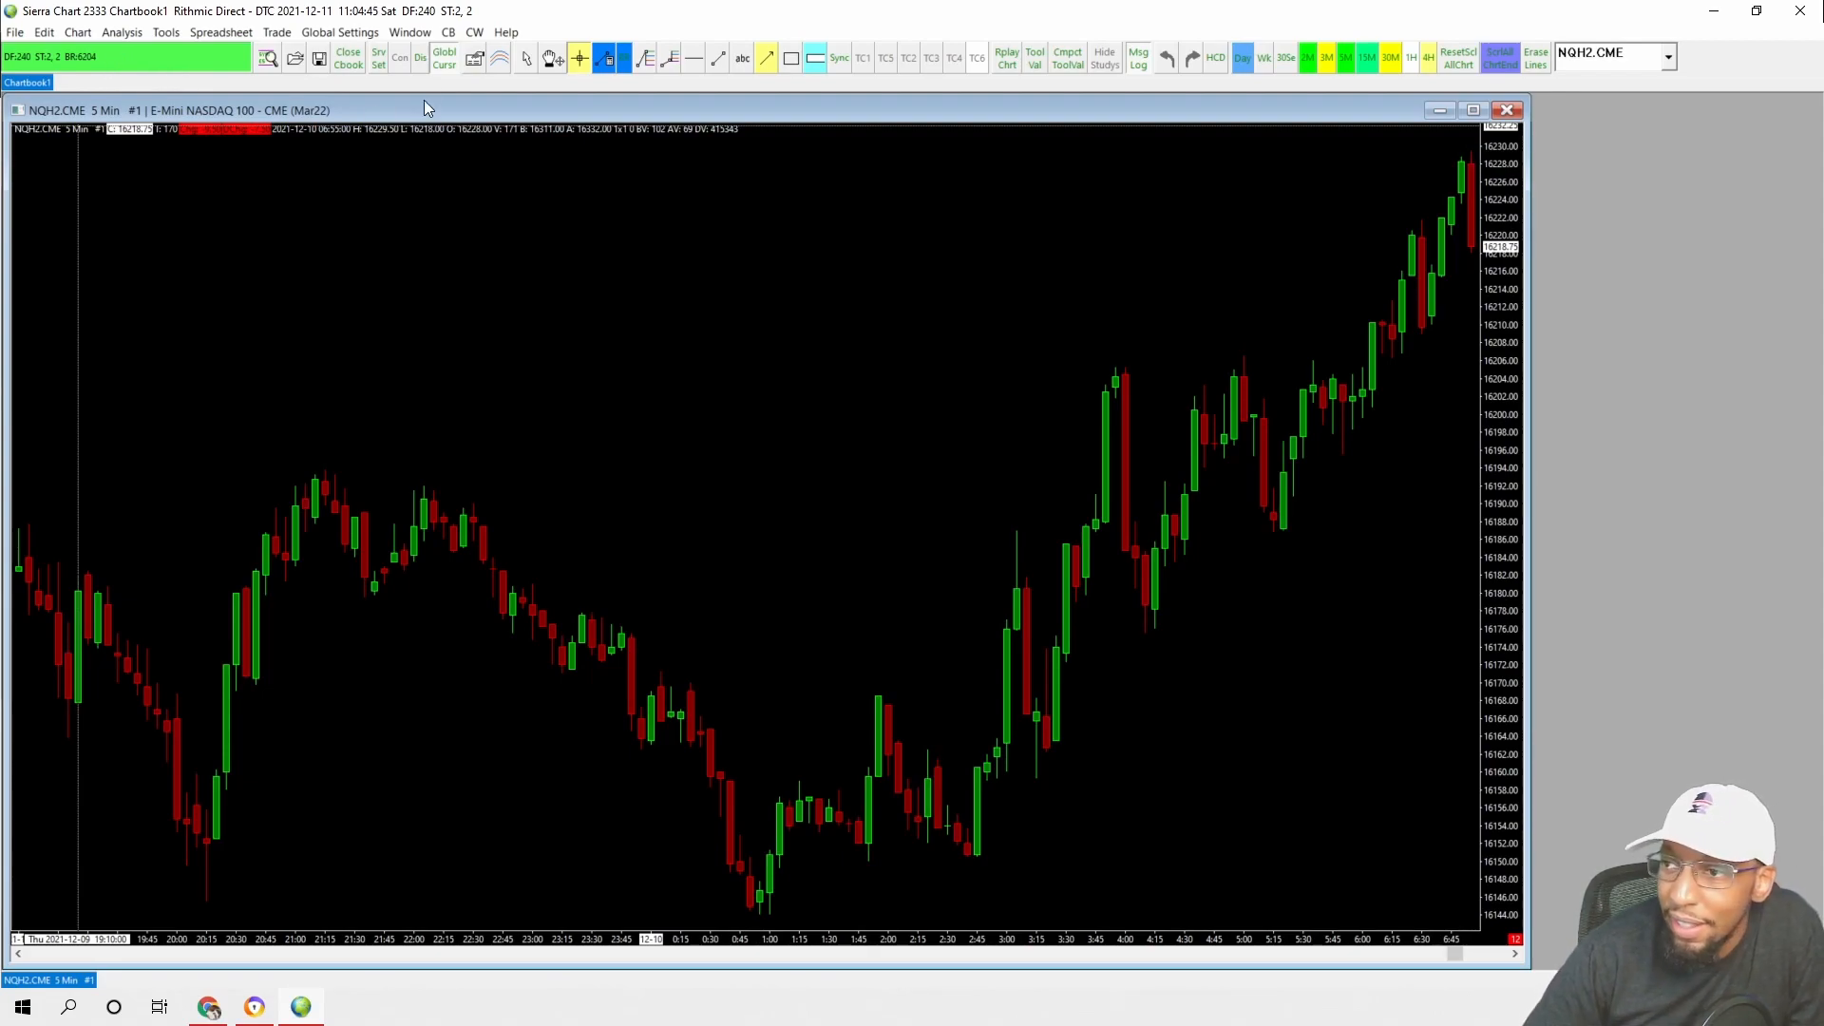
Disconnect from the data feed and reconnect to it
{"action": "left_click", "coordinate": [418, 61]}
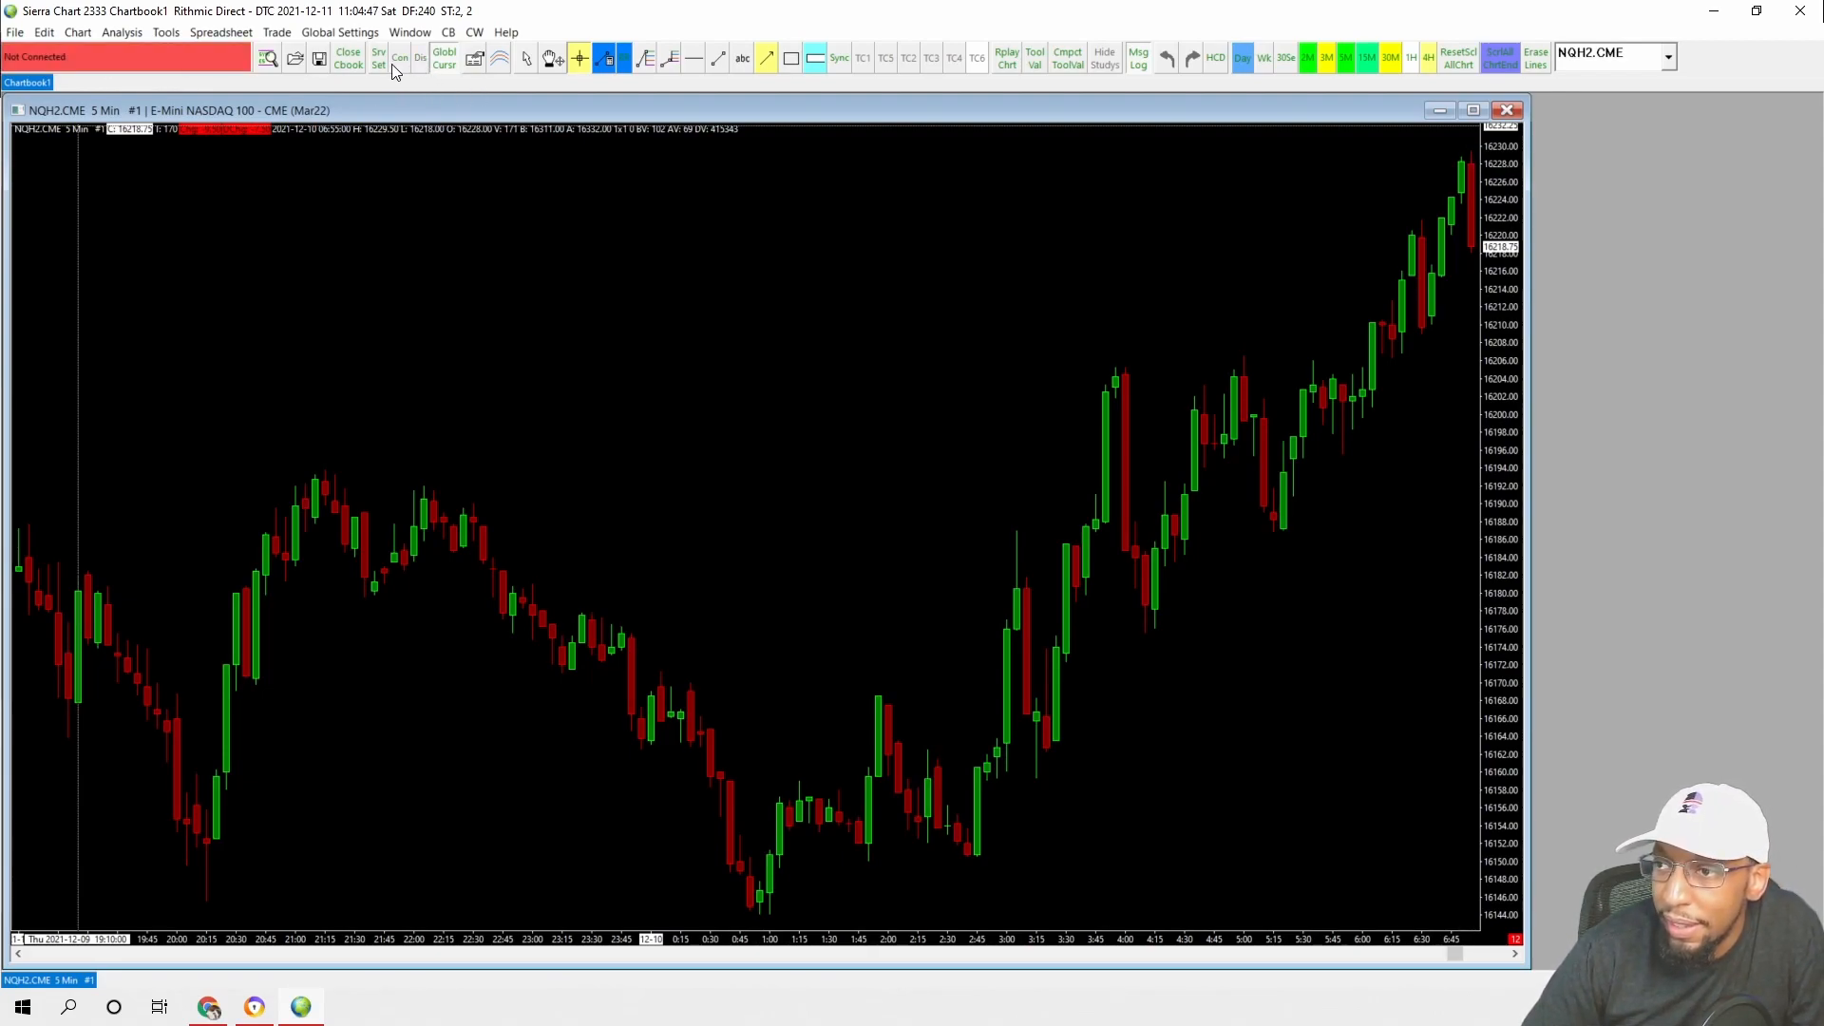
{"action": "left_click", "coordinate": [399, 61]}
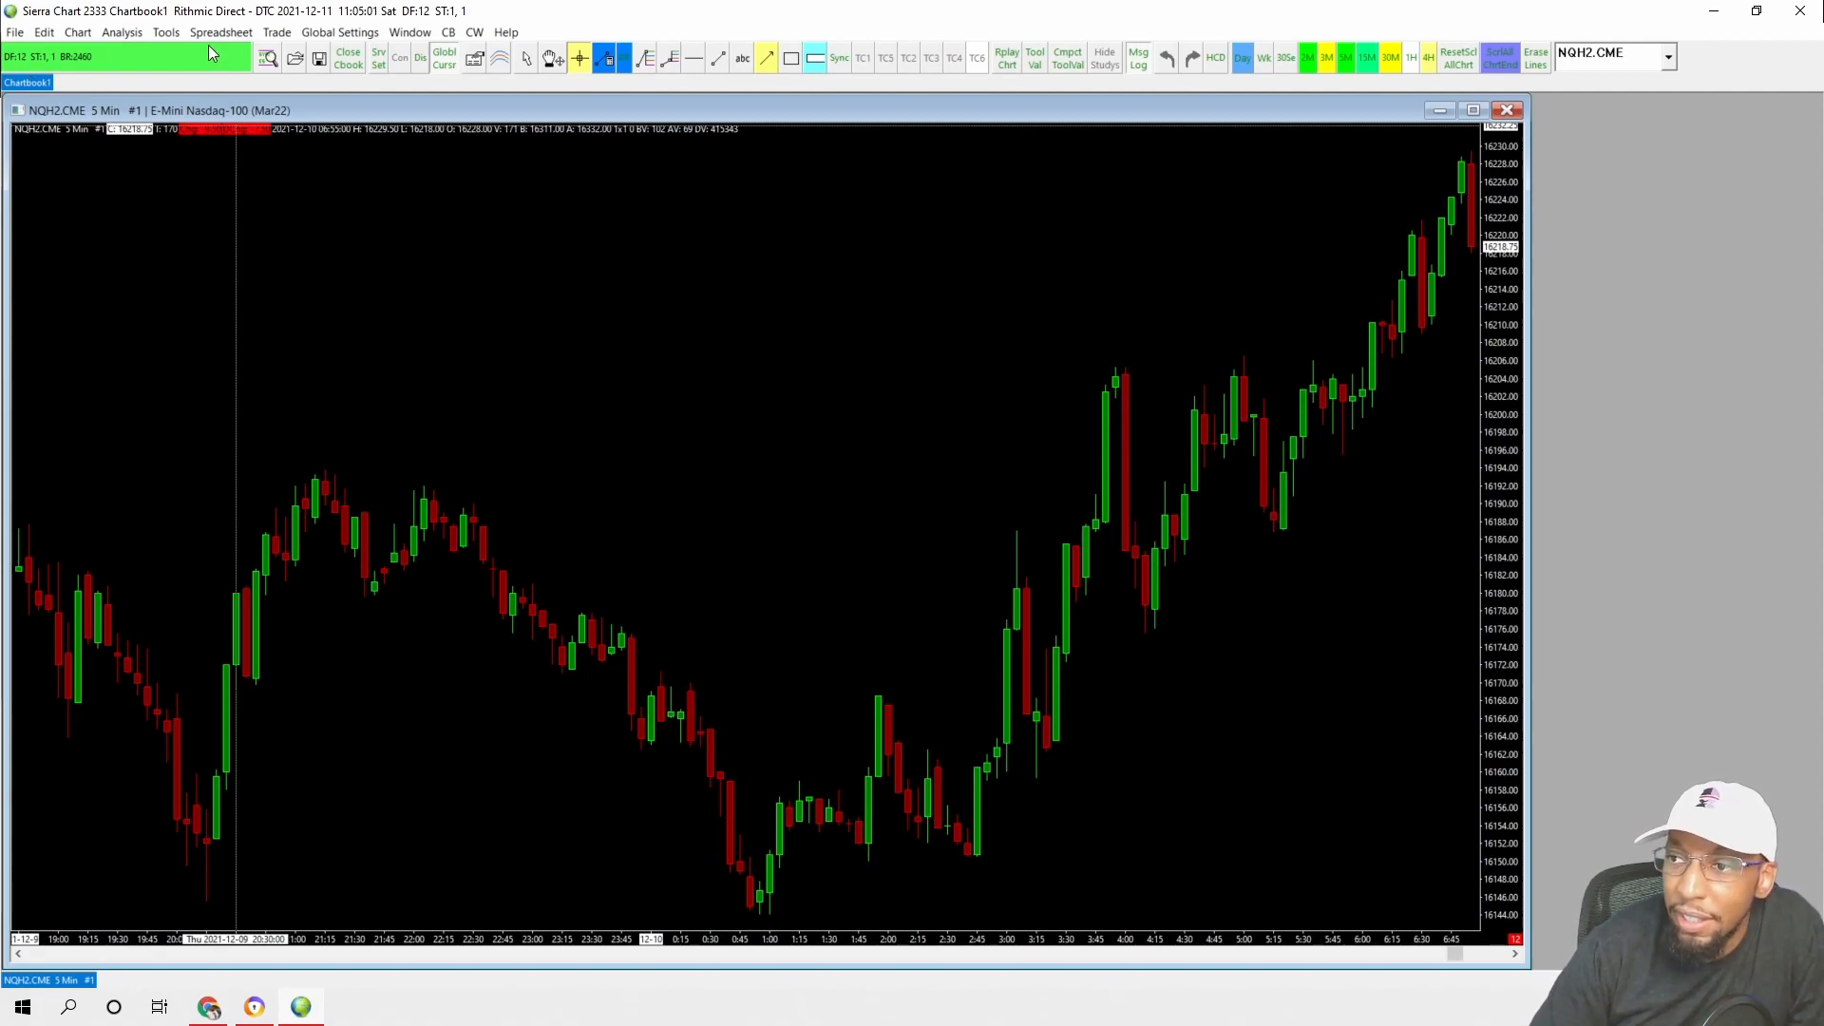
Reopen the data and trade service settings, widen the window, and examine the available choices in the Server list
{"action": "left_click", "coordinate": [15, 32]}
{"action": "mouse_move", "coordinate": [44, 32]}
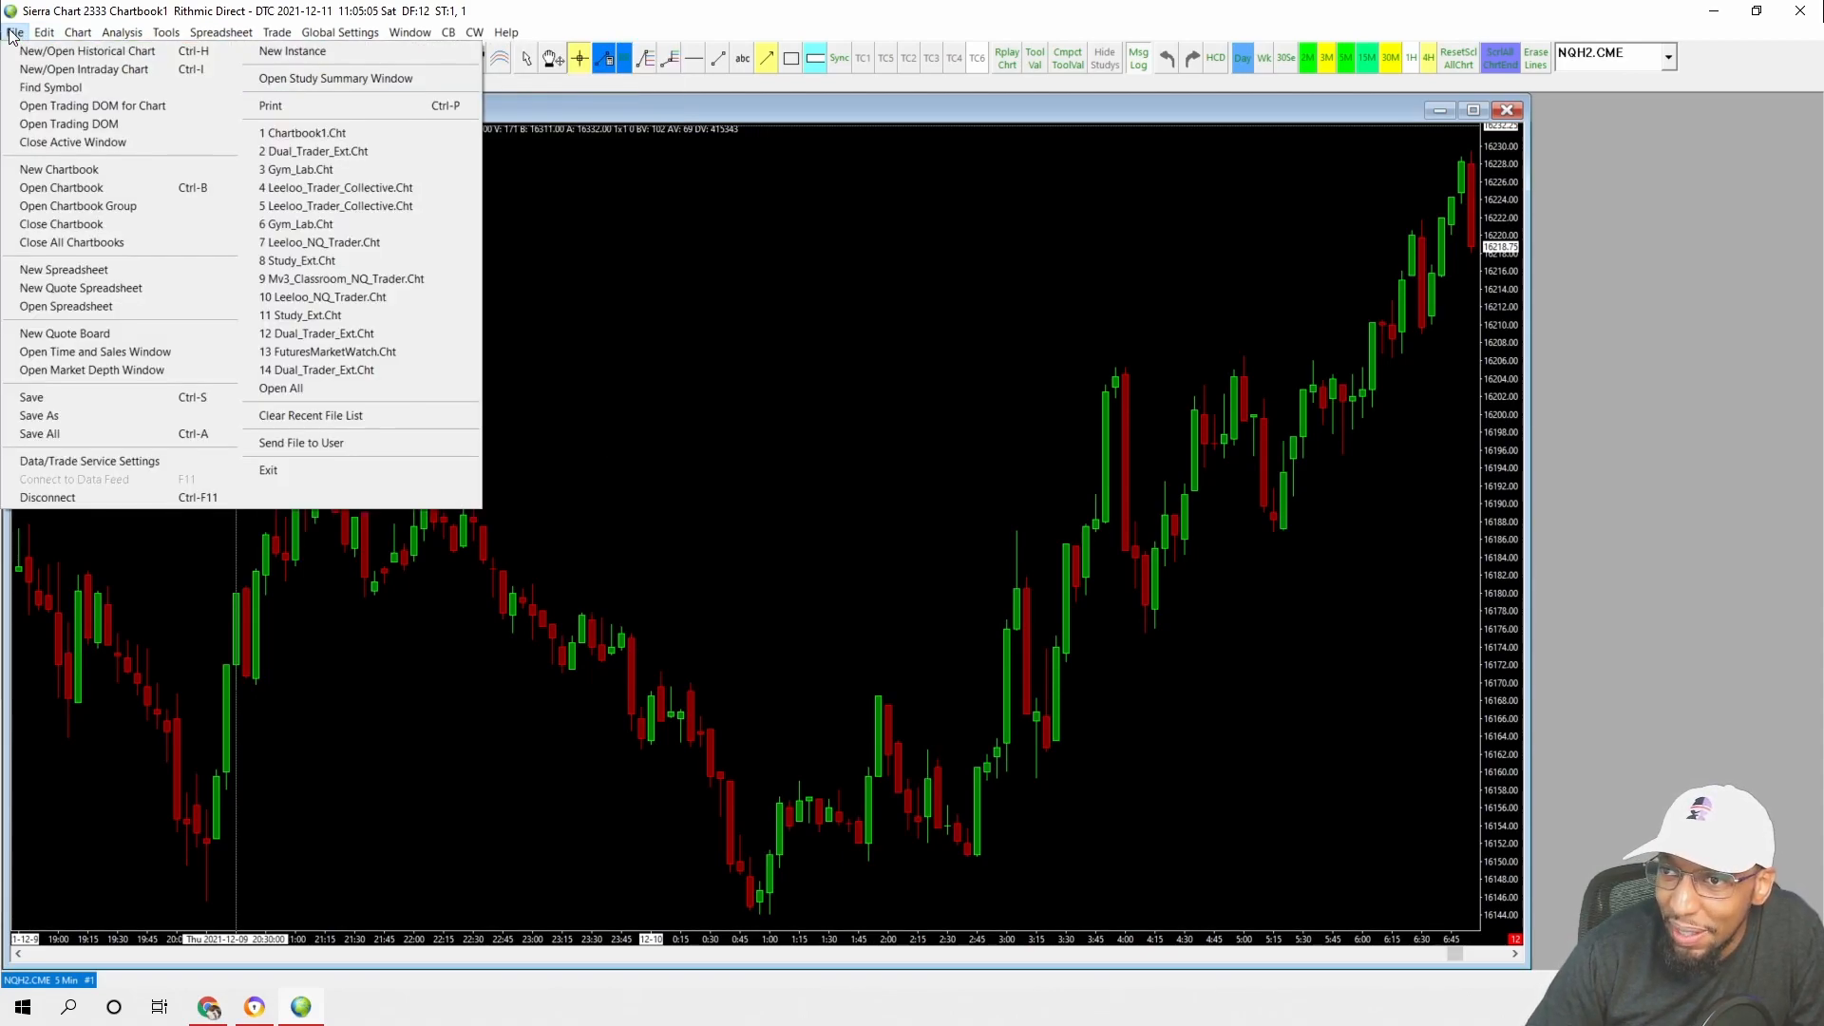
{"action": "left_click", "coordinate": [72, 458]}
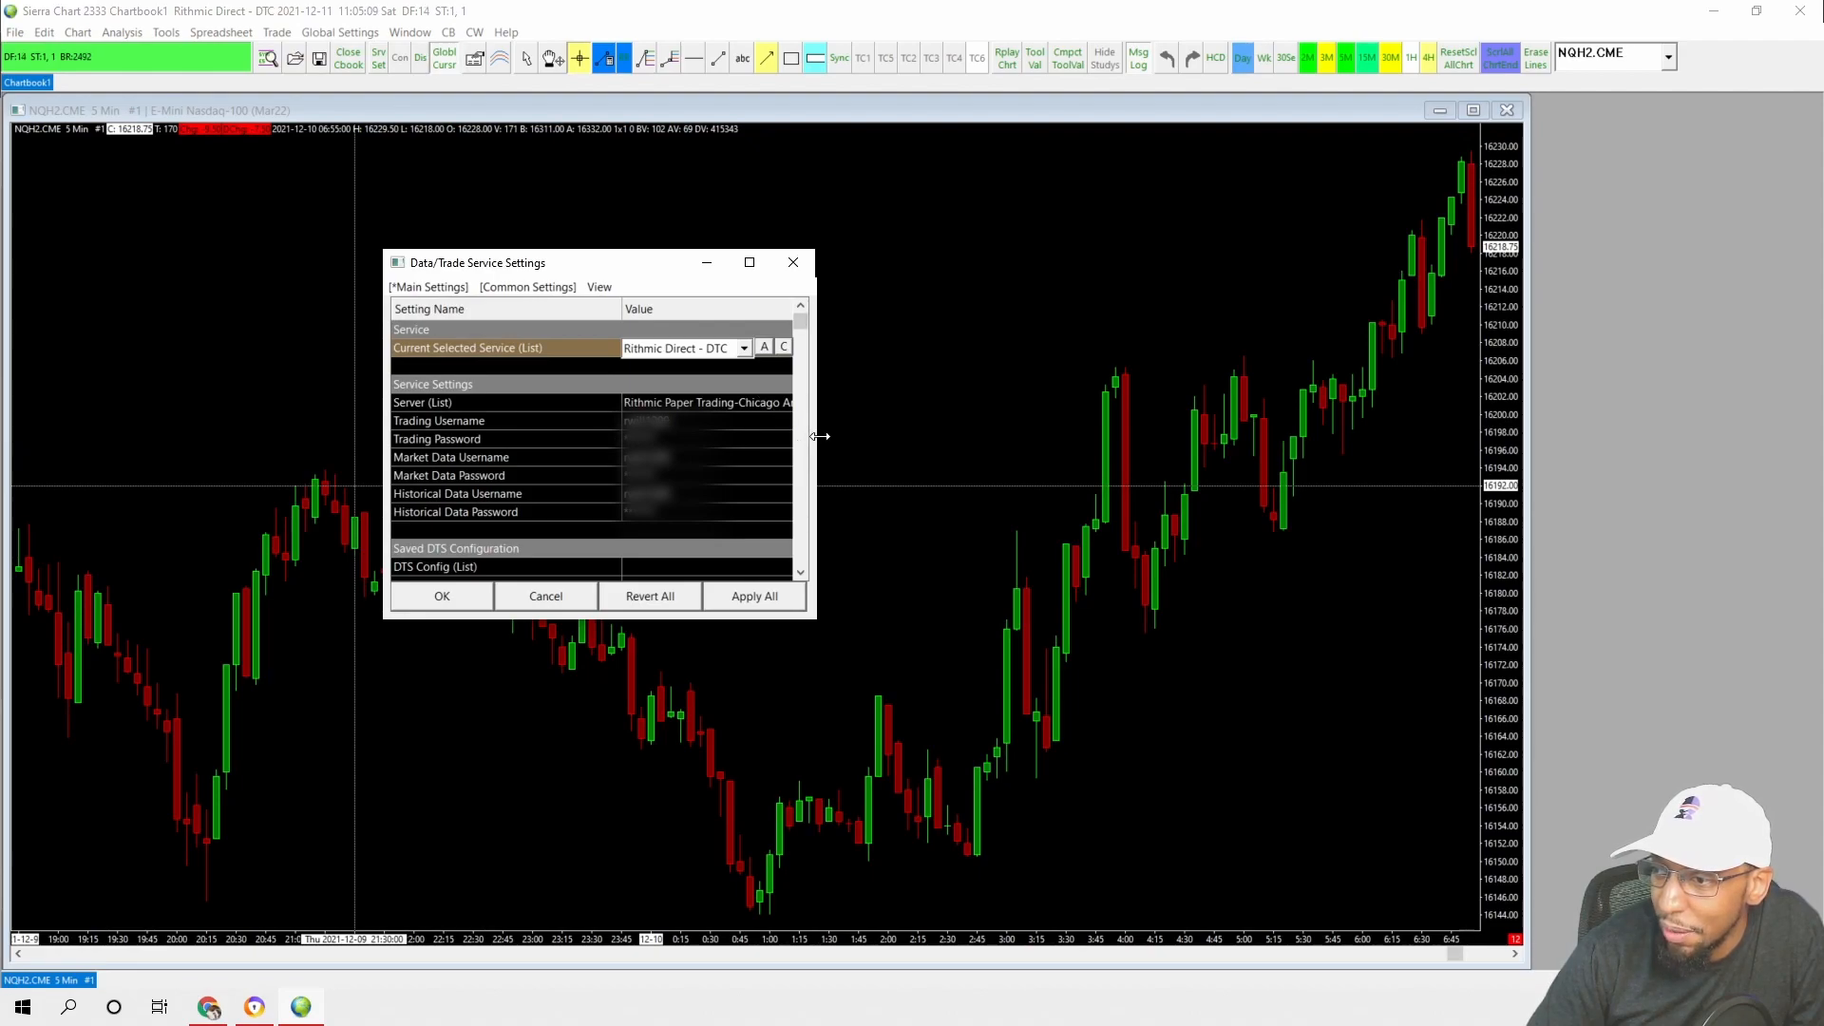
{"action": "left_click_drag", "start_coordinate": [817, 435], "coordinate": [961, 436]}
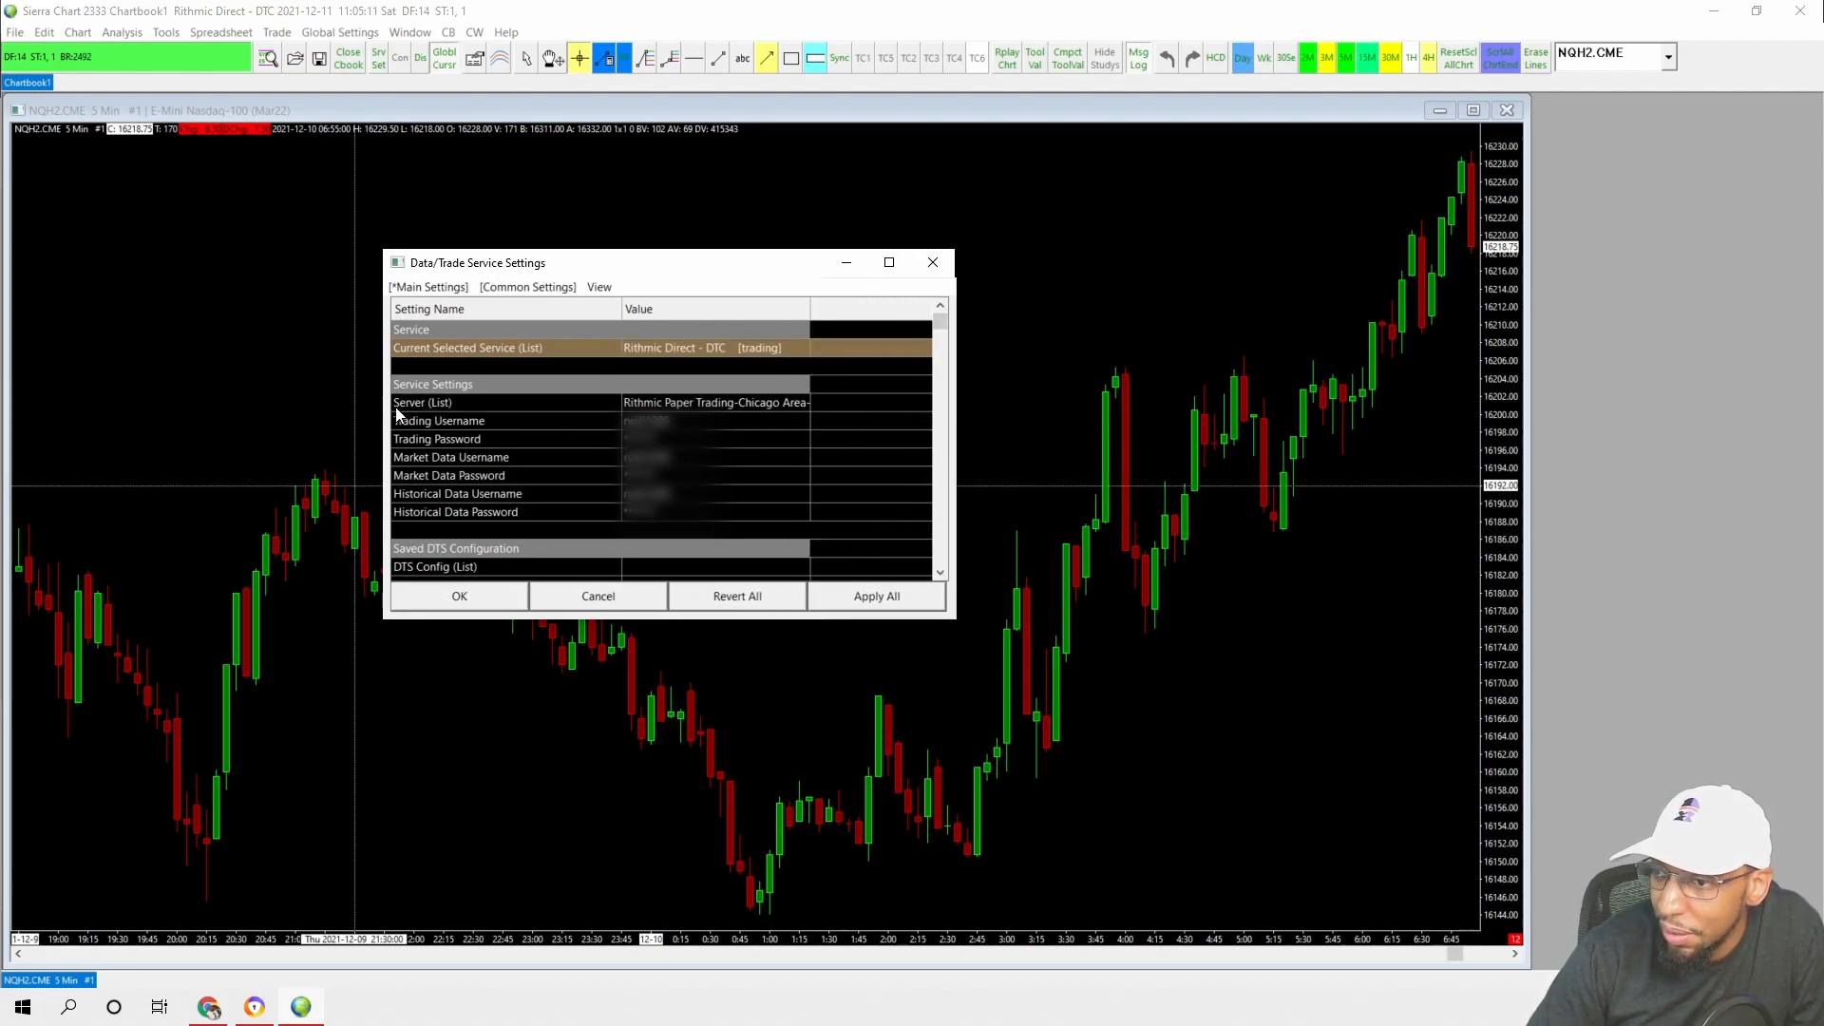
{"action": "left_click", "coordinate": [686, 407]}
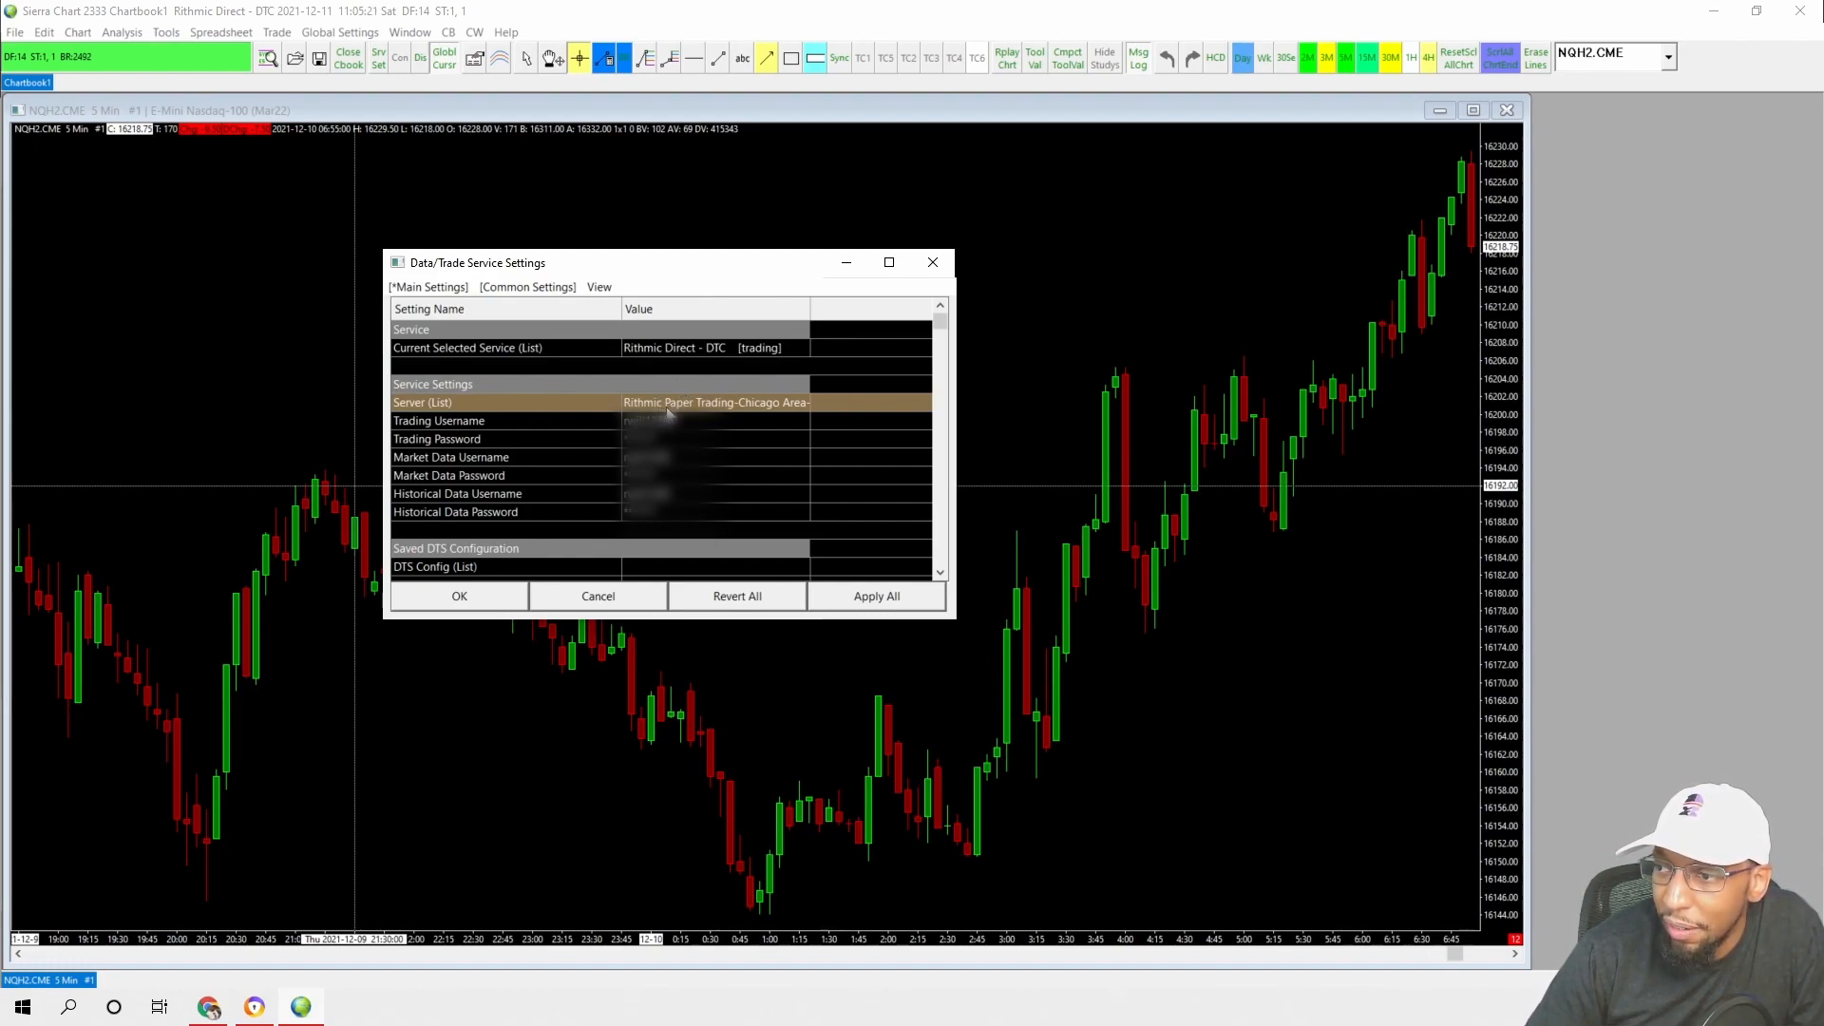
{"action": "left_click", "coordinate": [679, 404]}
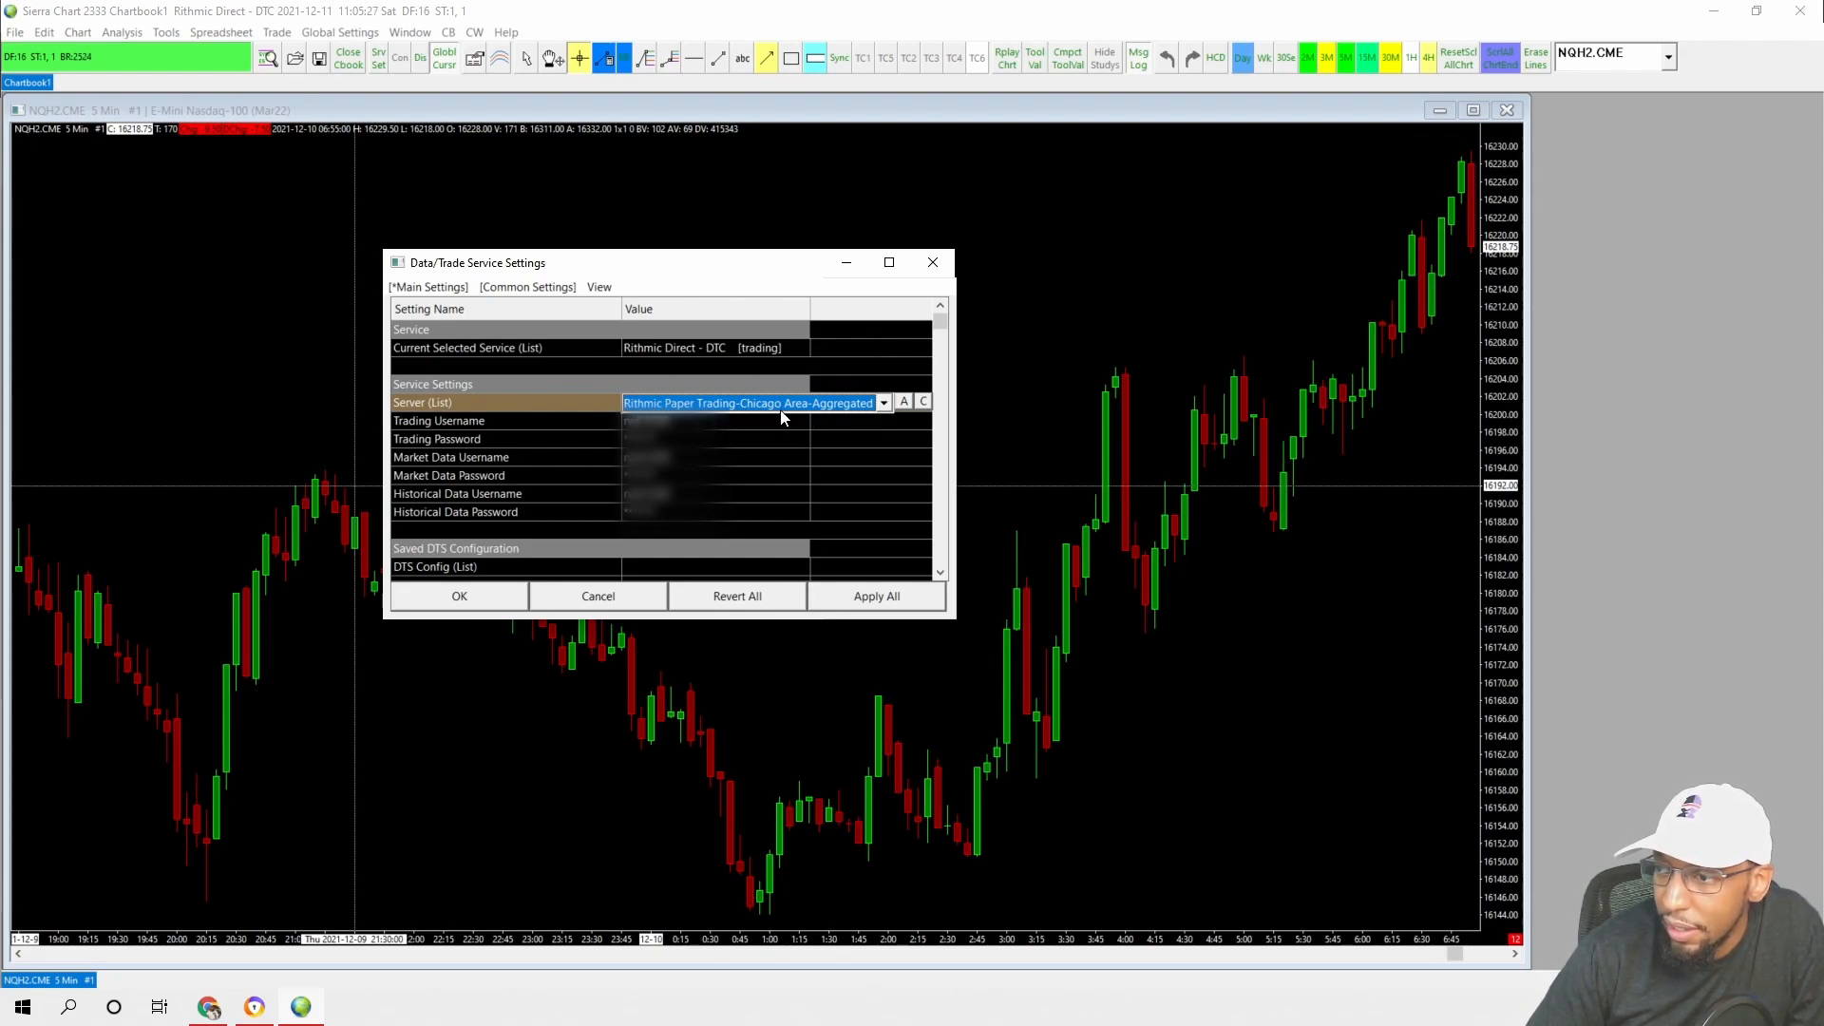
{"action": "left_click", "coordinate": [870, 406]}
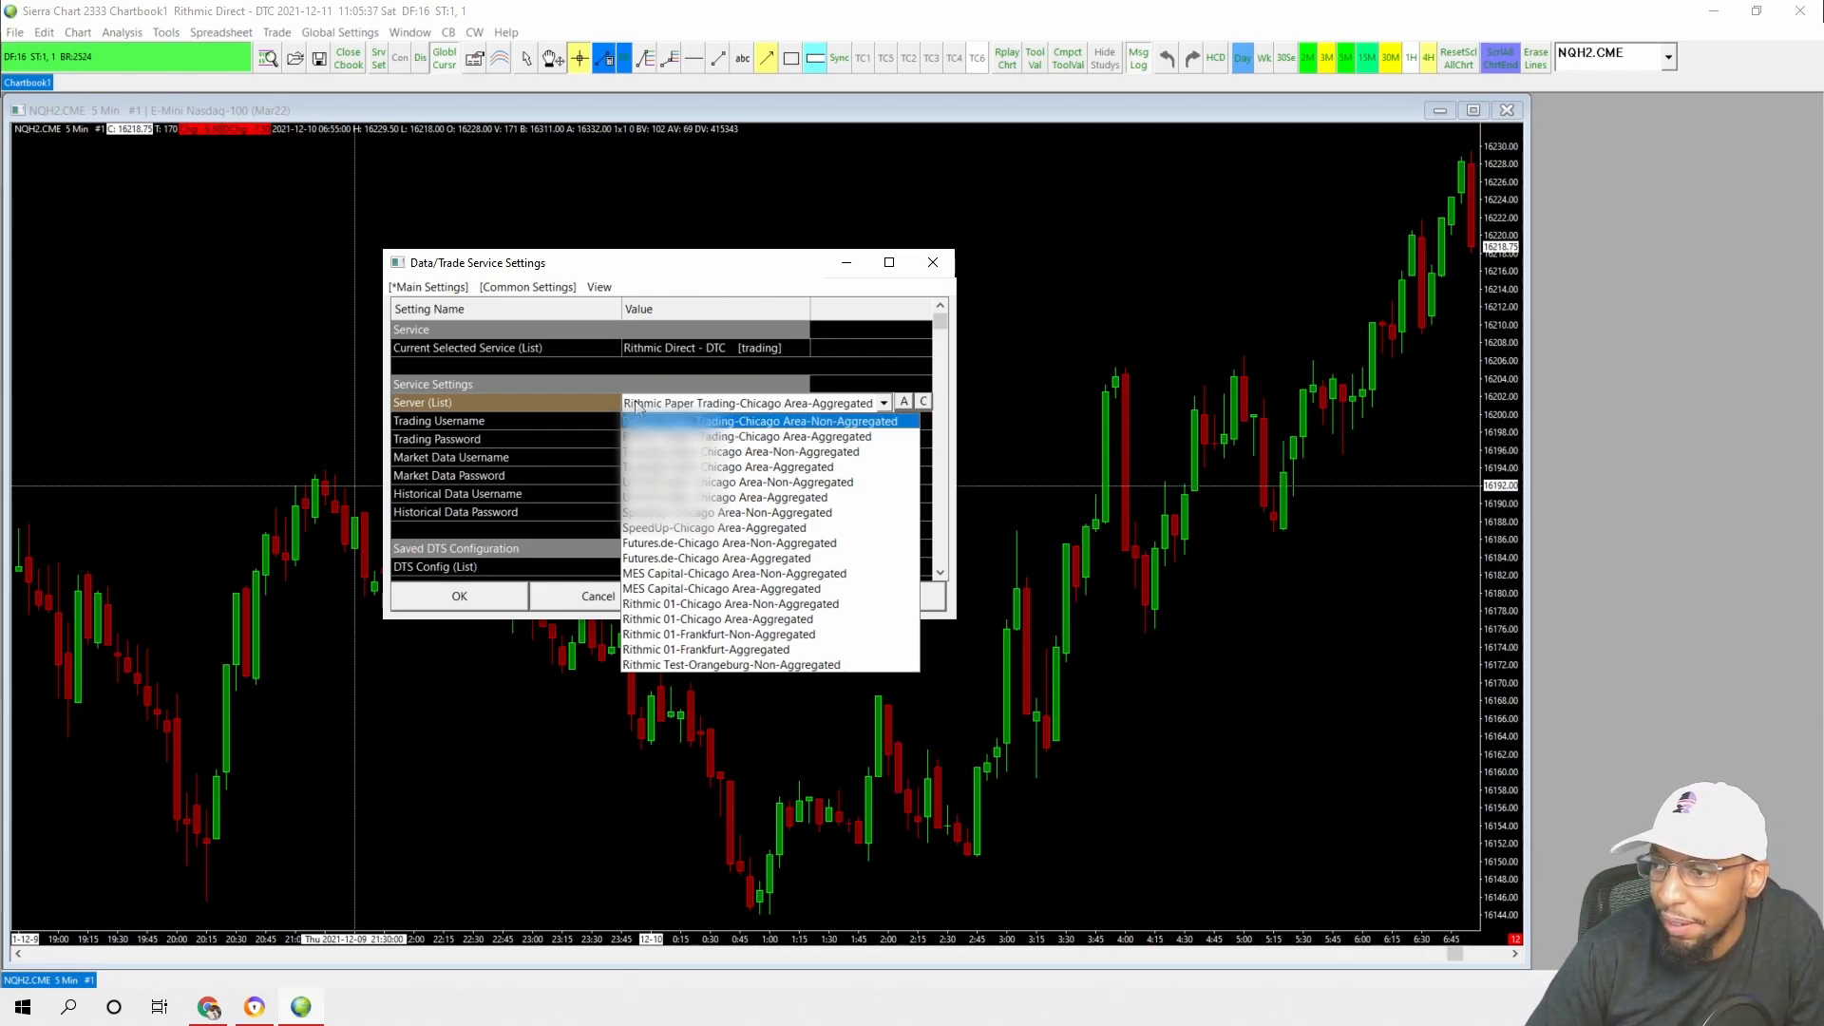
{"action": "left_click", "coordinate": [631, 273]}
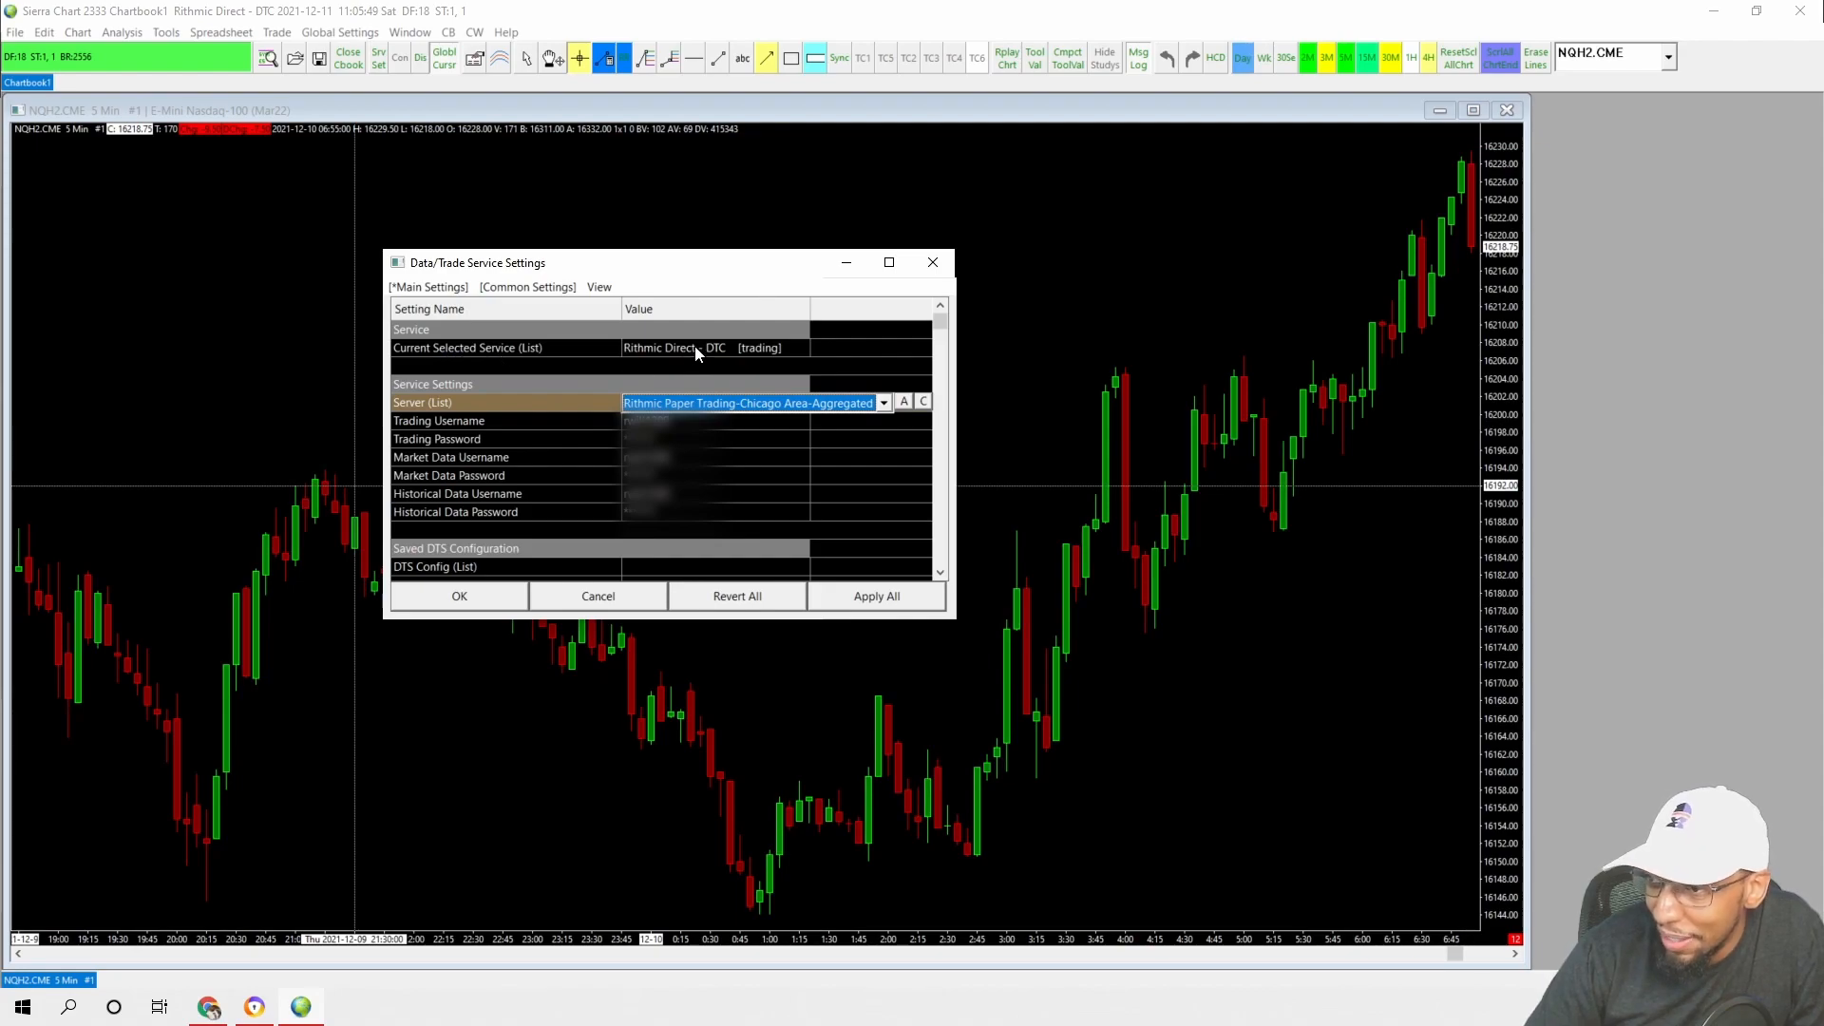
Keep Rithmic Paper Trading-Chicago Area-Aggregated as the server and confirm the data and trade service settings
{"action": "left_click", "coordinate": [643, 352]}
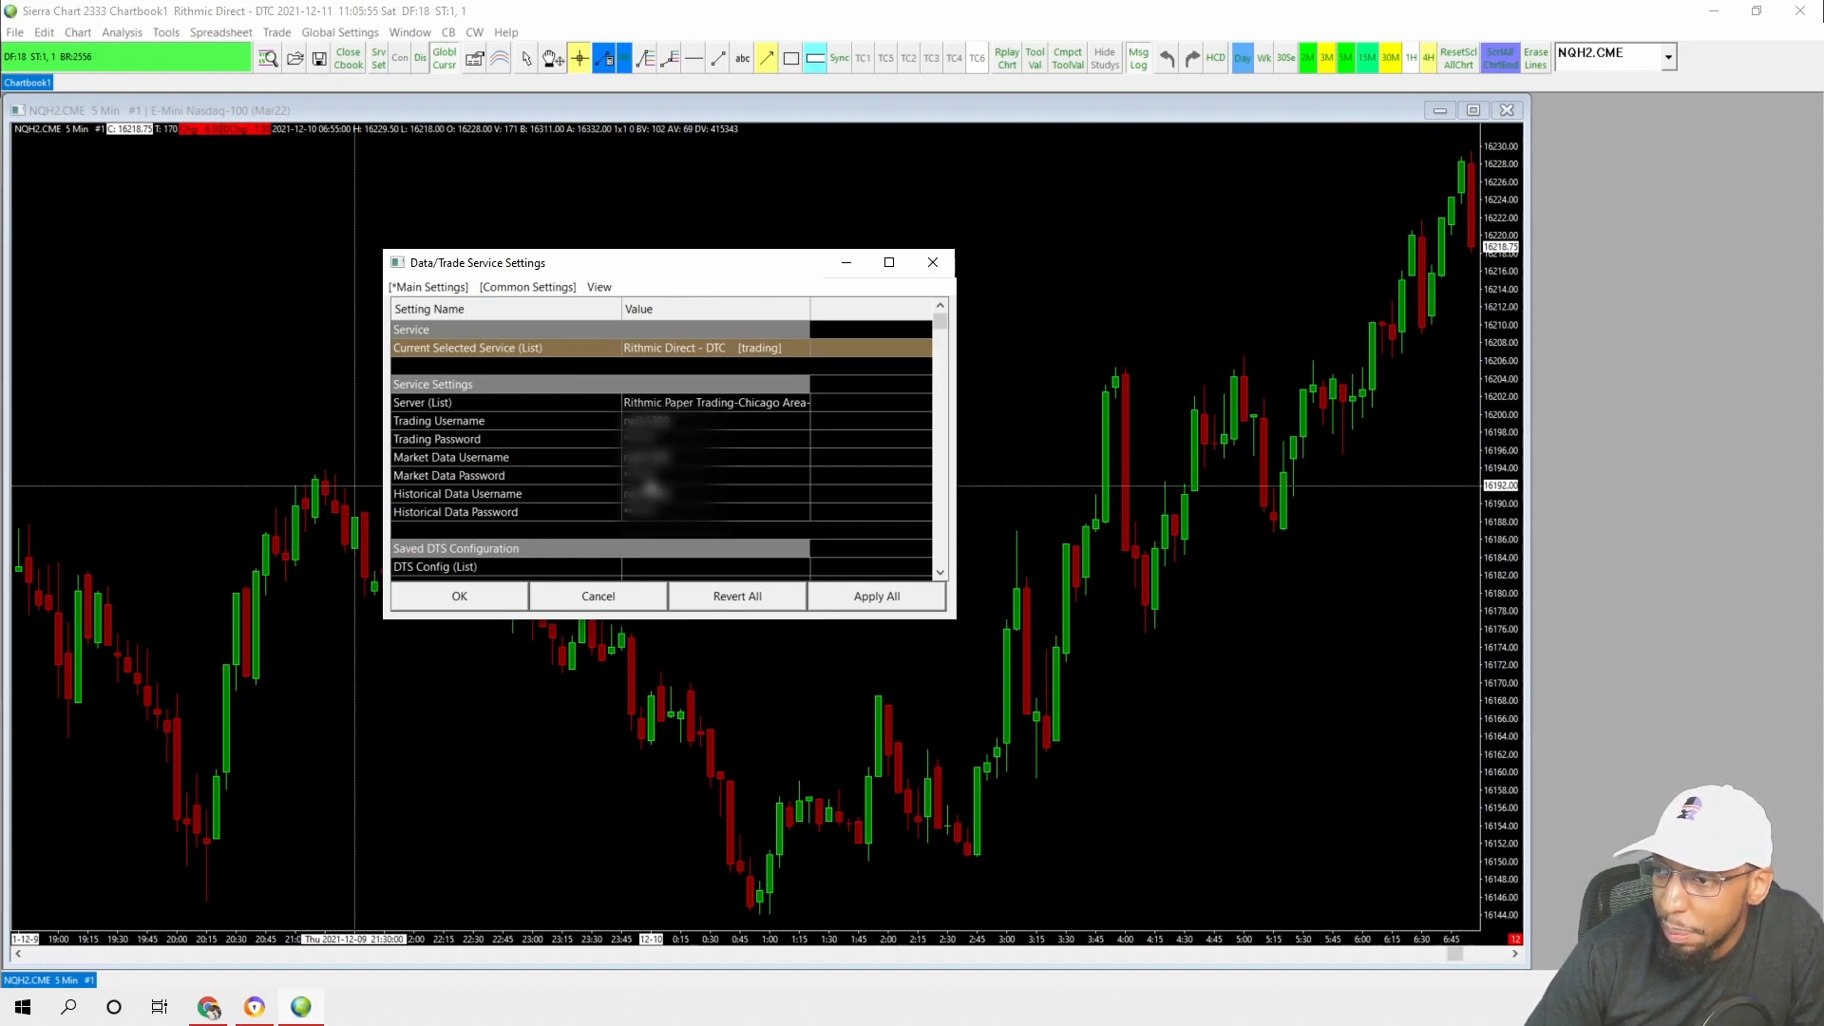
{"action": "left_click", "coordinate": [739, 403]}
{"action": "left_click", "coordinate": [743, 403]}
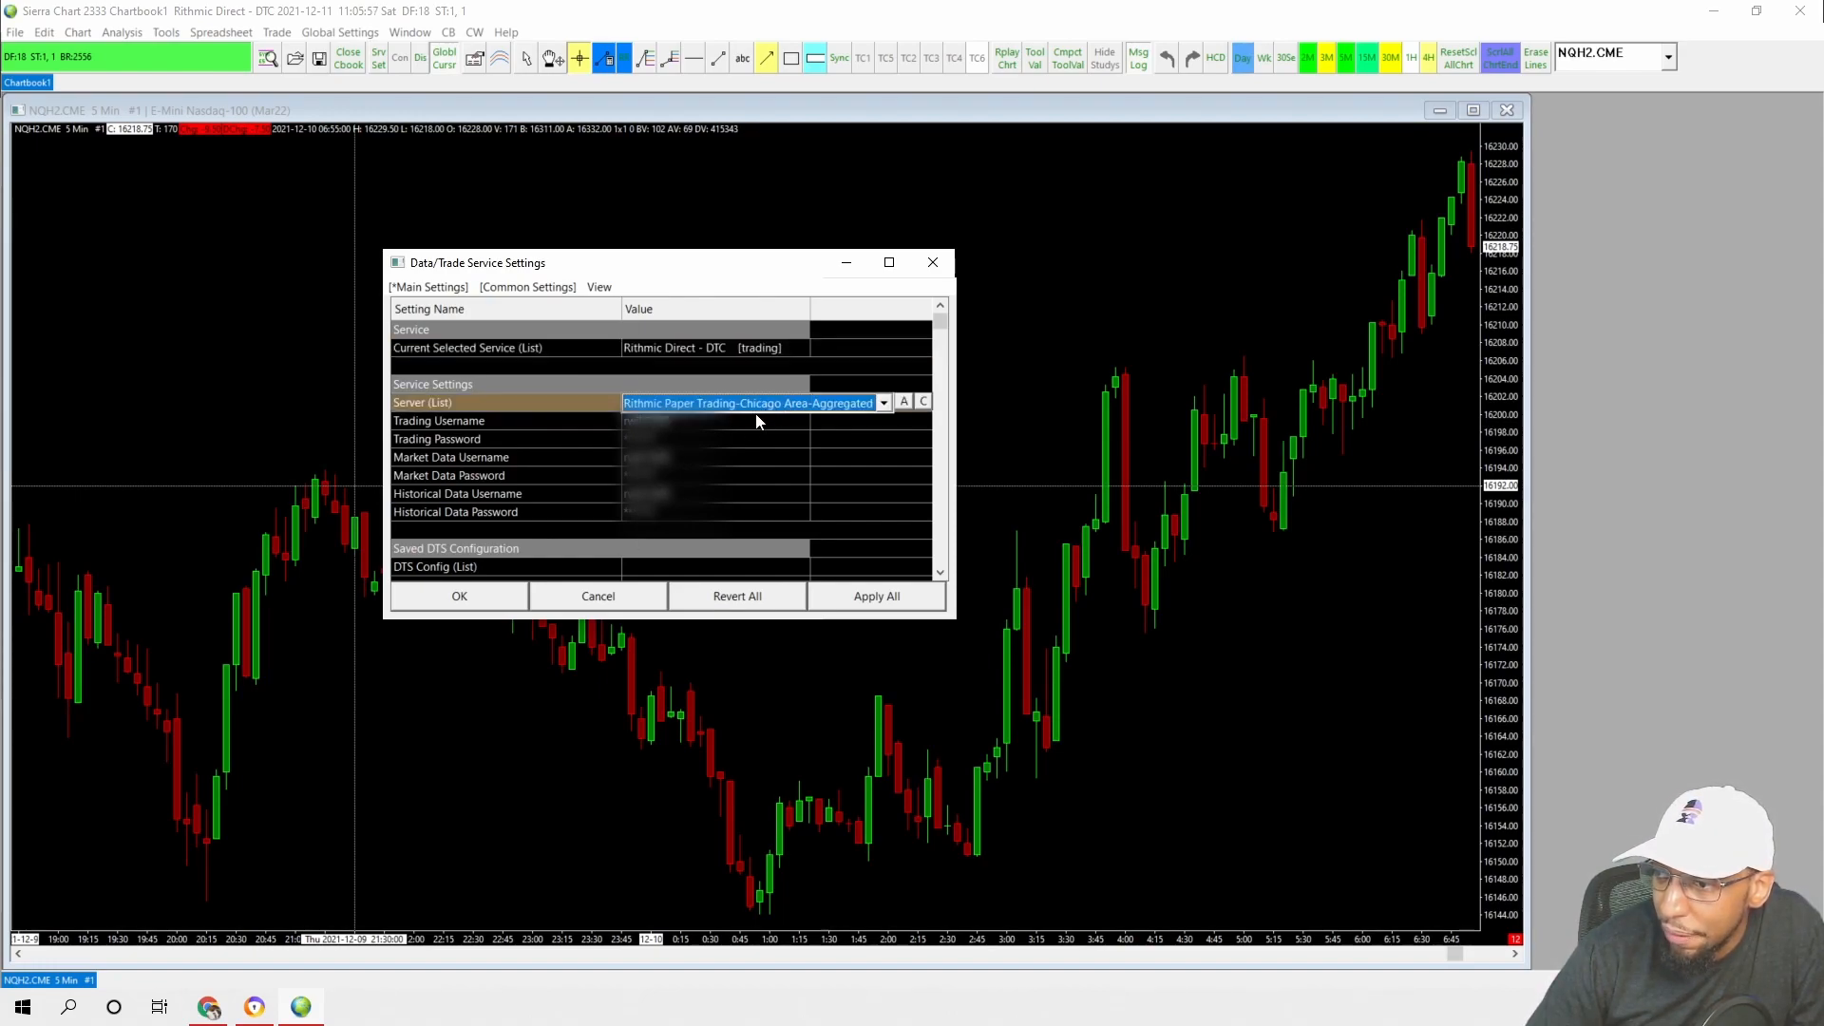
{"action": "left_click", "coordinate": [670, 440]}
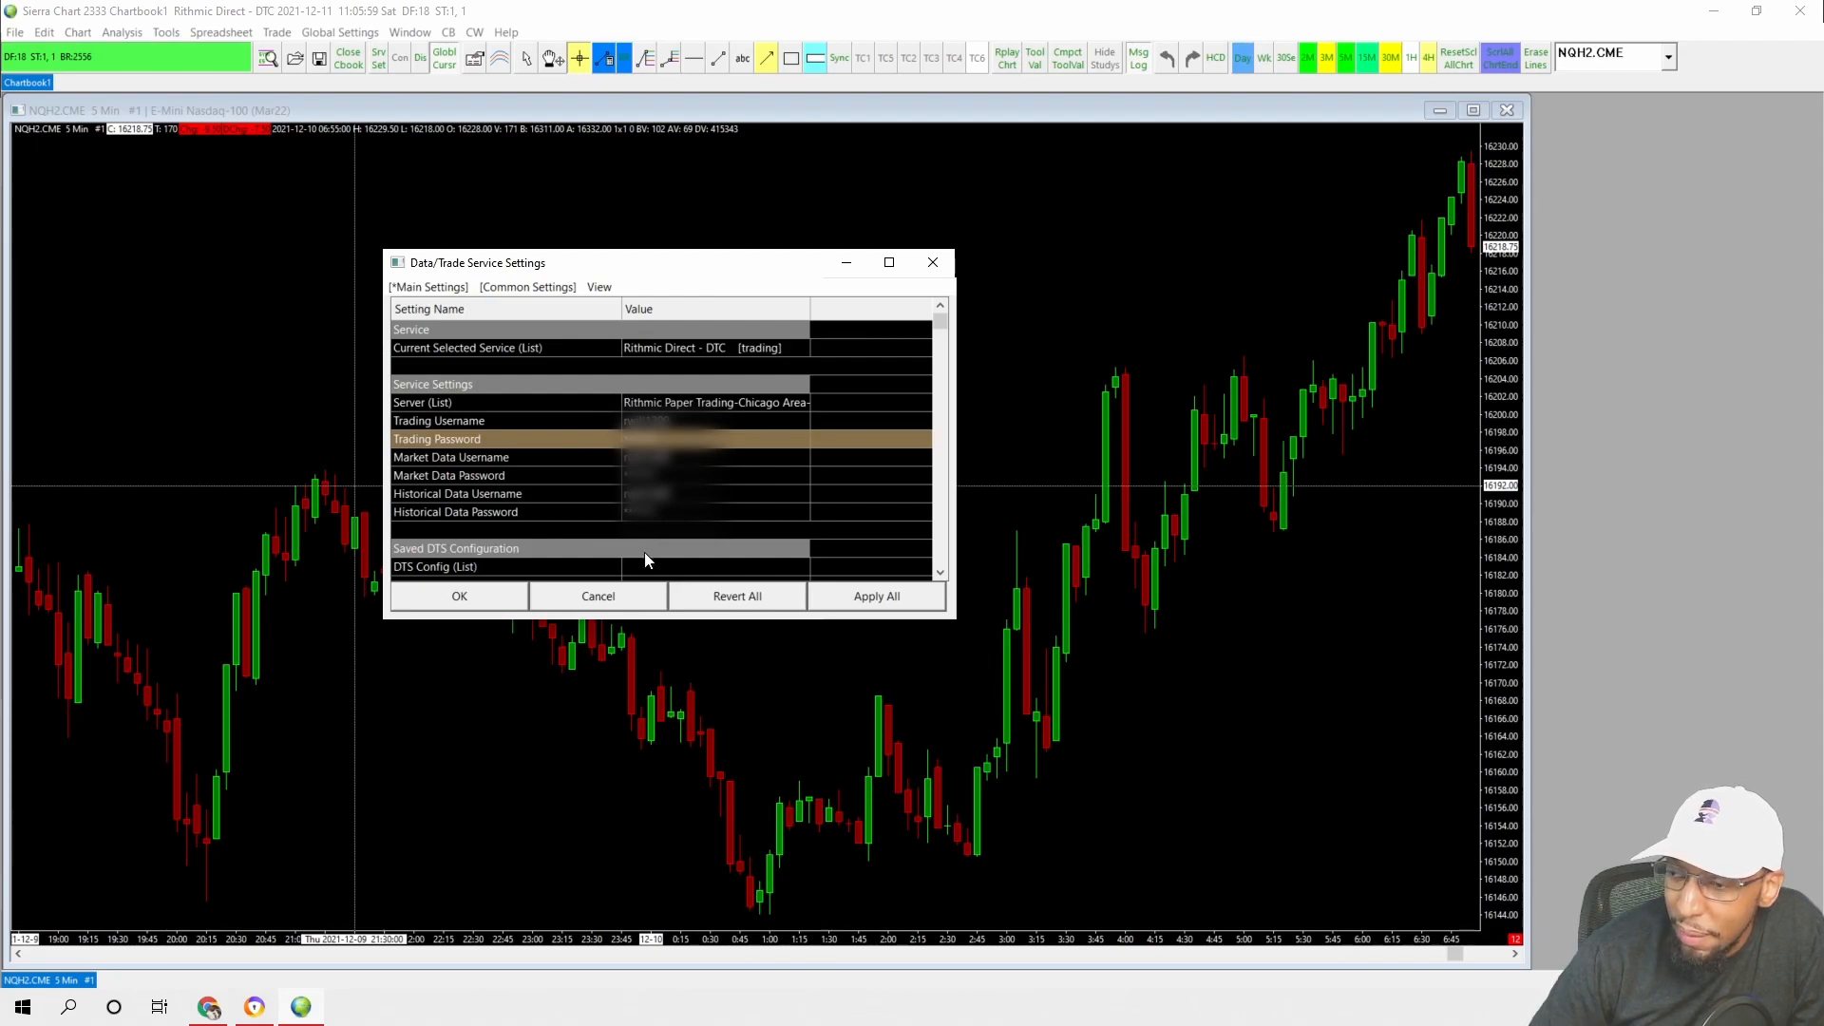
{"action": "left_click", "coordinate": [679, 407]}
{"action": "left_click", "coordinate": [678, 407]}
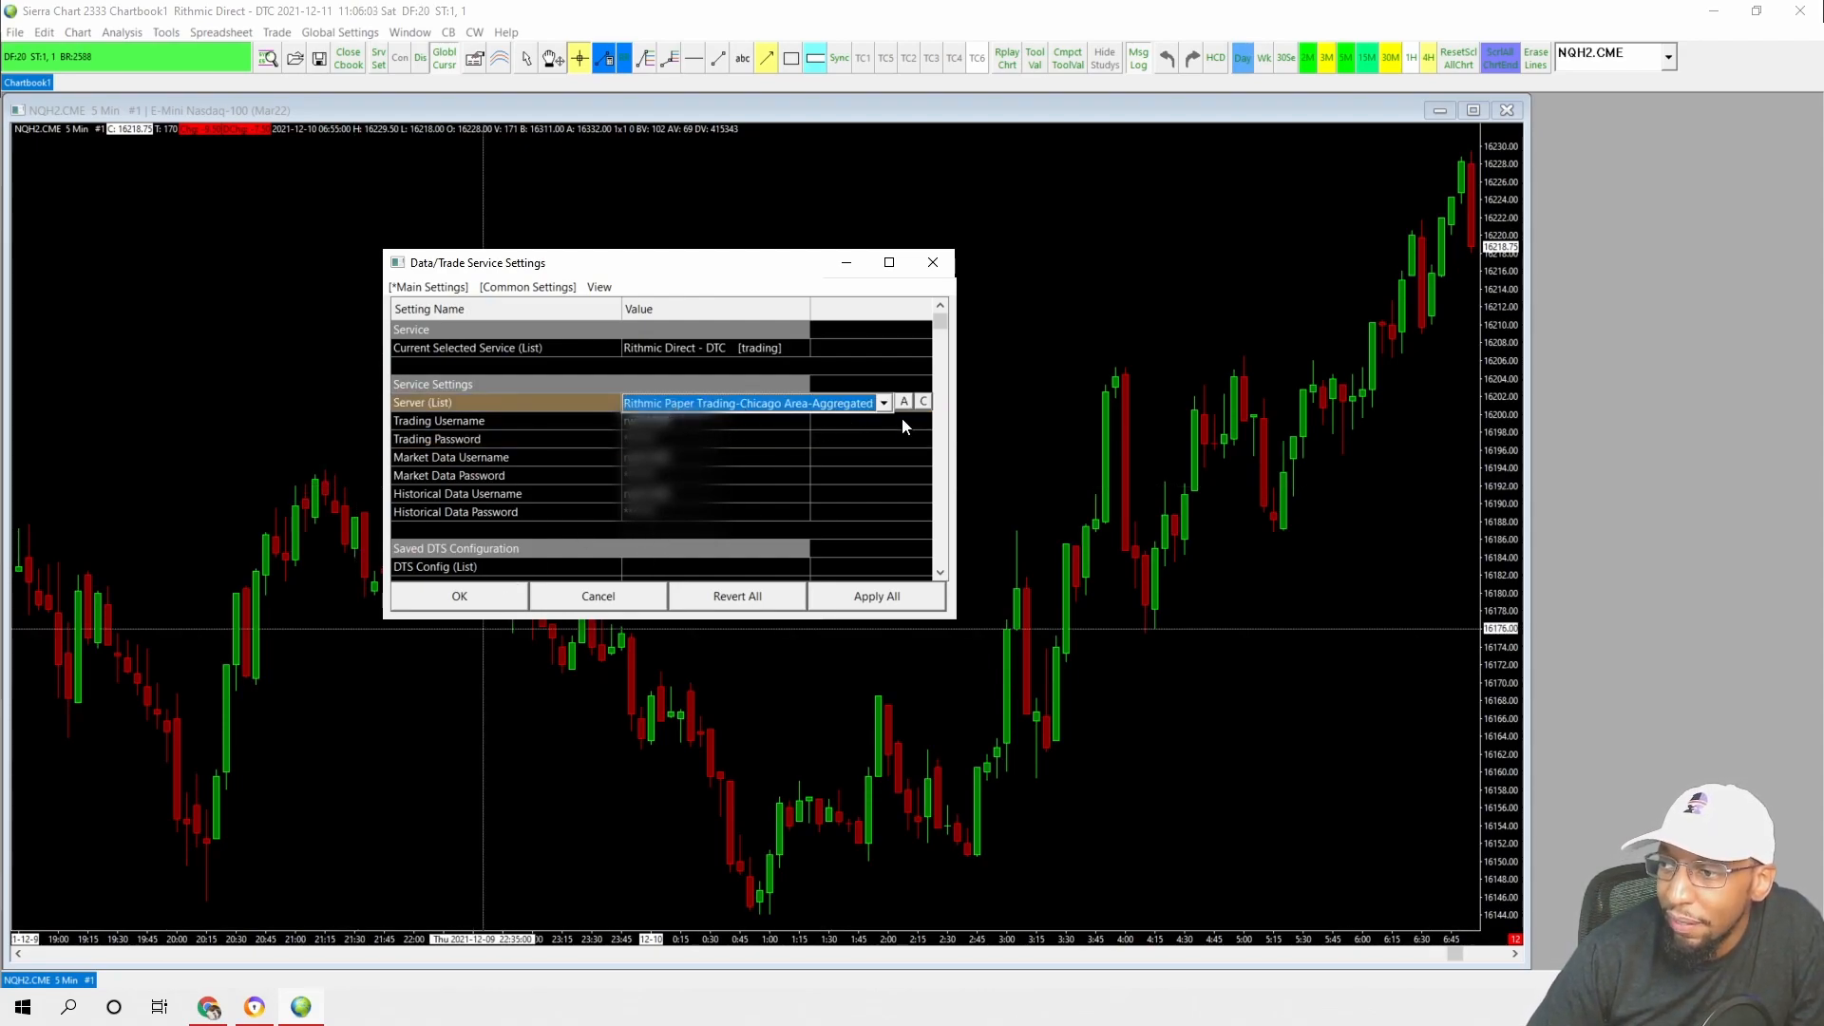
{"action": "left_click", "coordinate": [475, 595]}
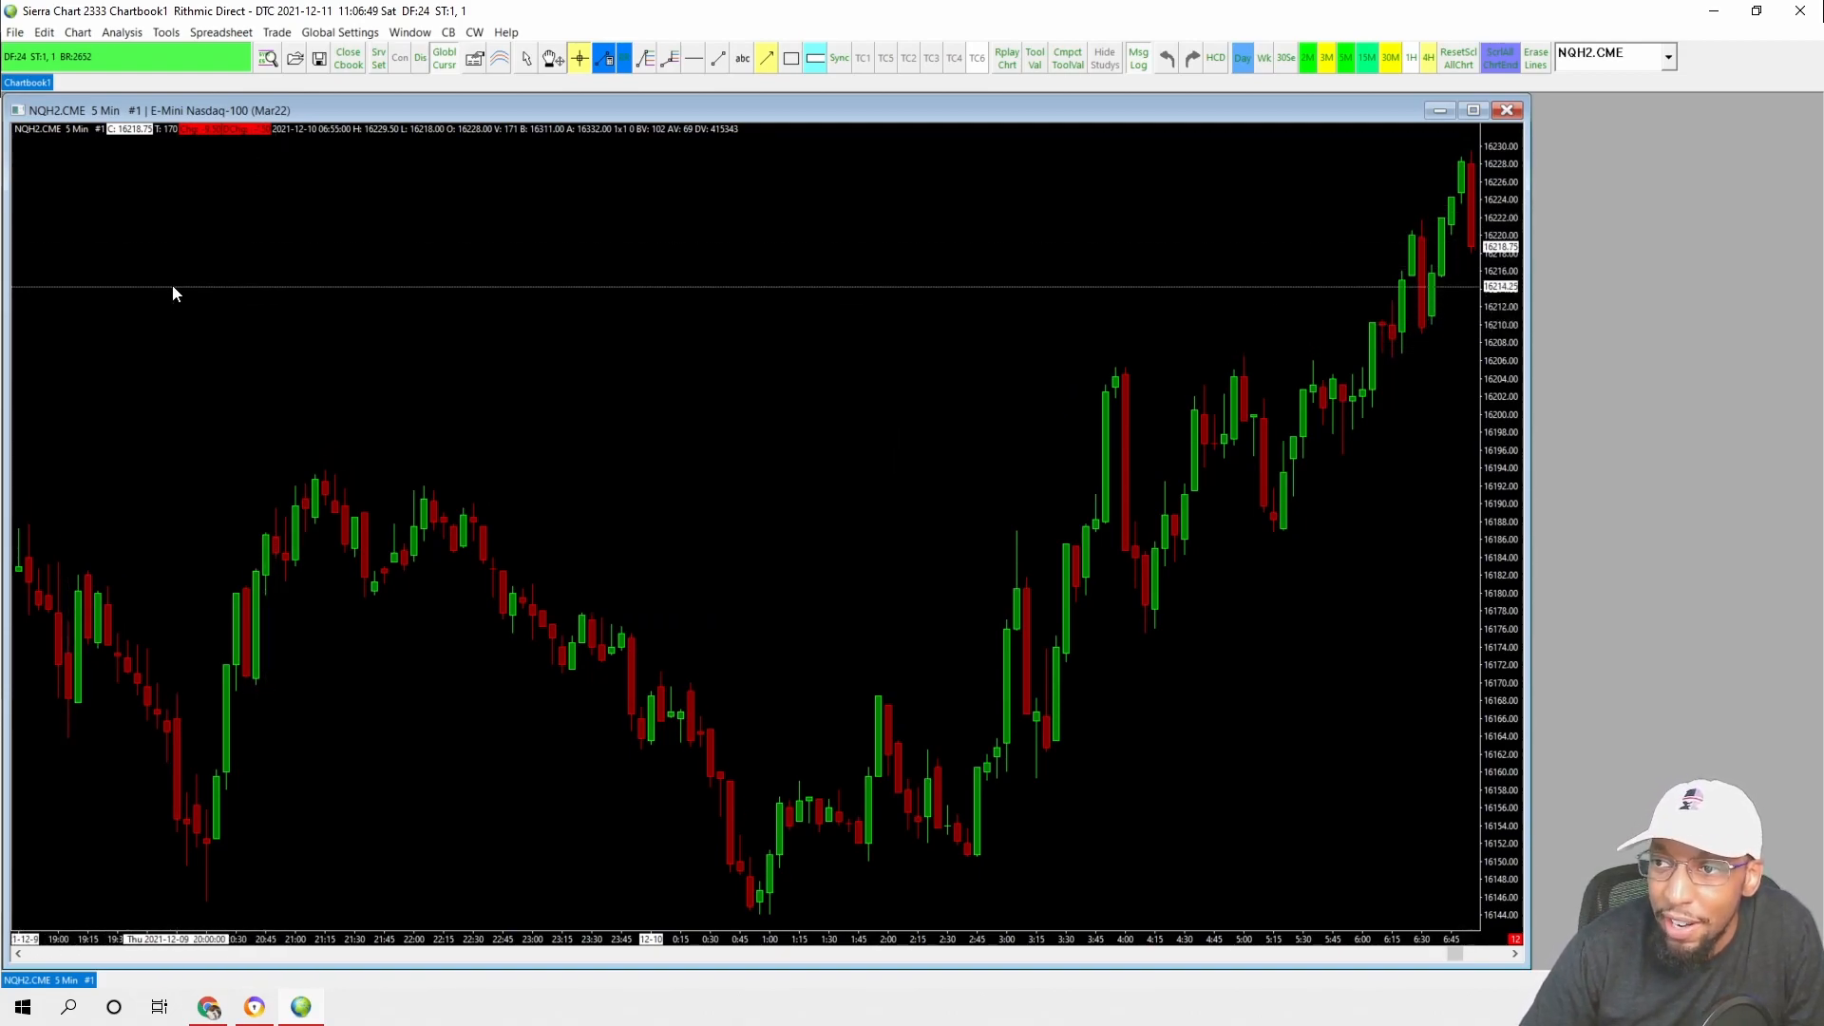
Open the chart settings for the 5-minute NASDAQ chart, move the dialog aside, and check the NQH2.CME symbol entry
{"action": "left_click", "coordinate": [83, 38]}
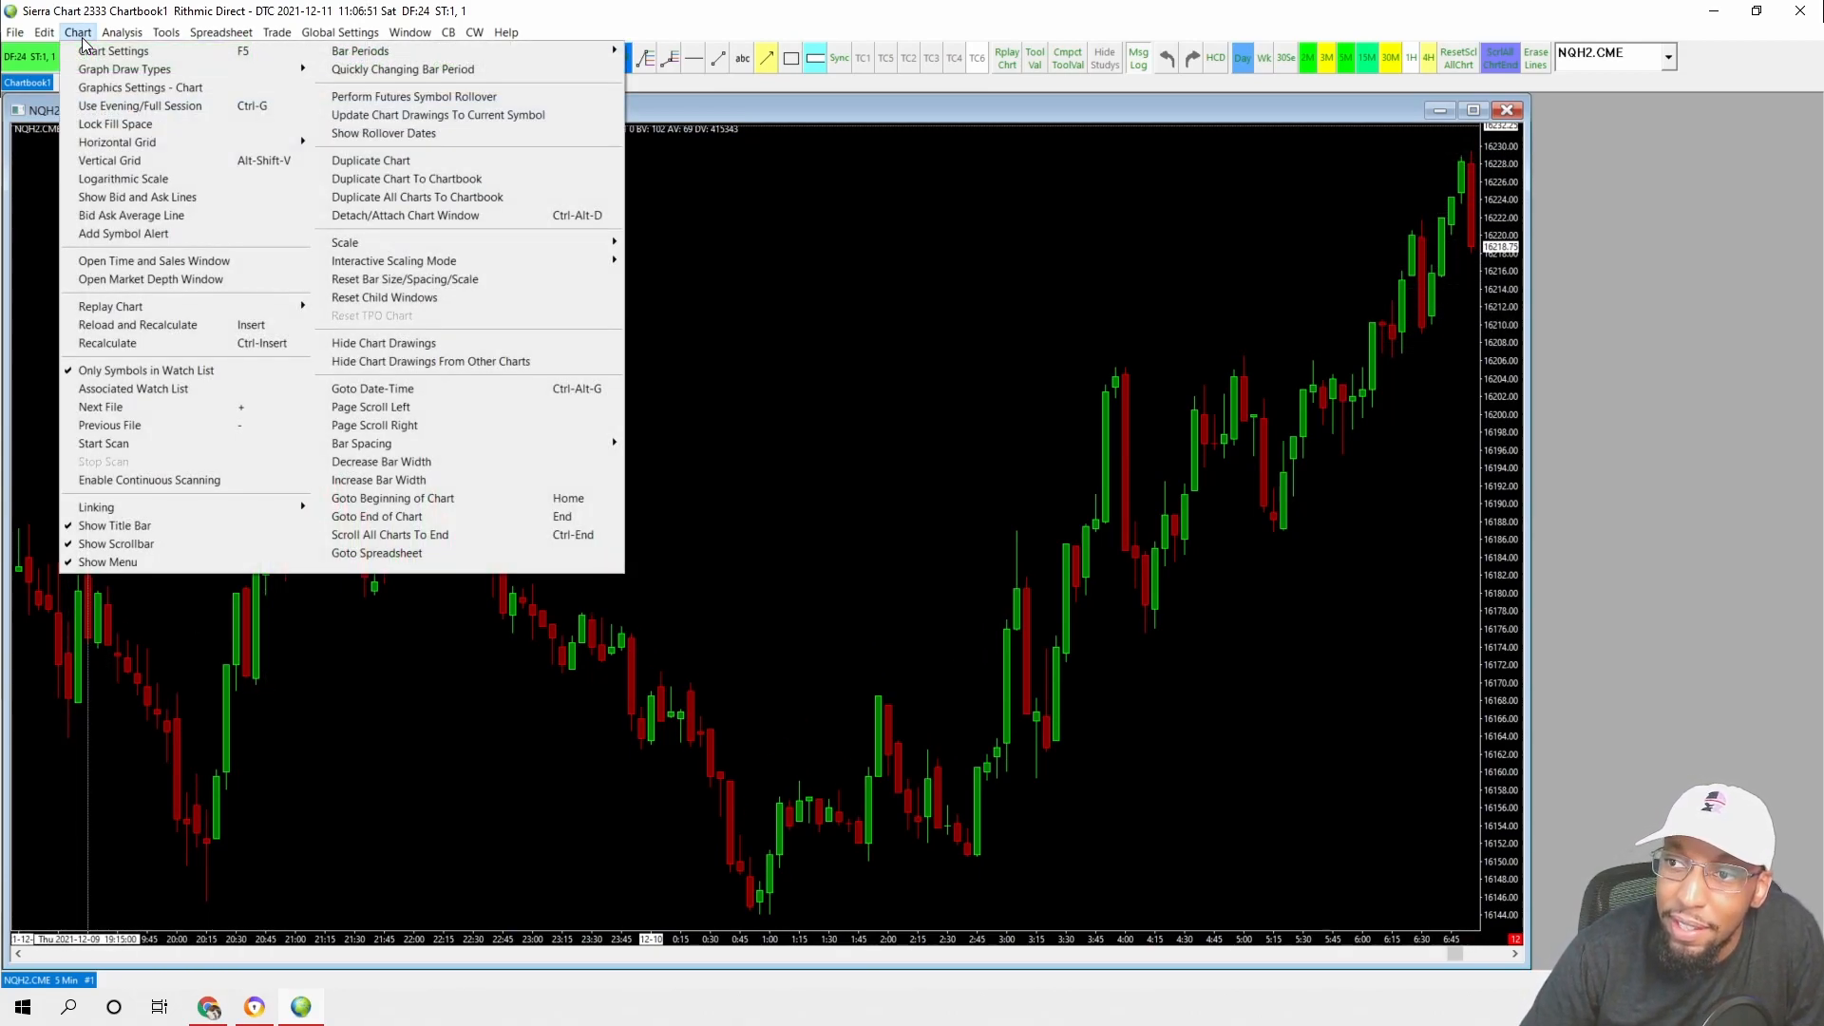
{"action": "left_click", "coordinate": [76, 48]}
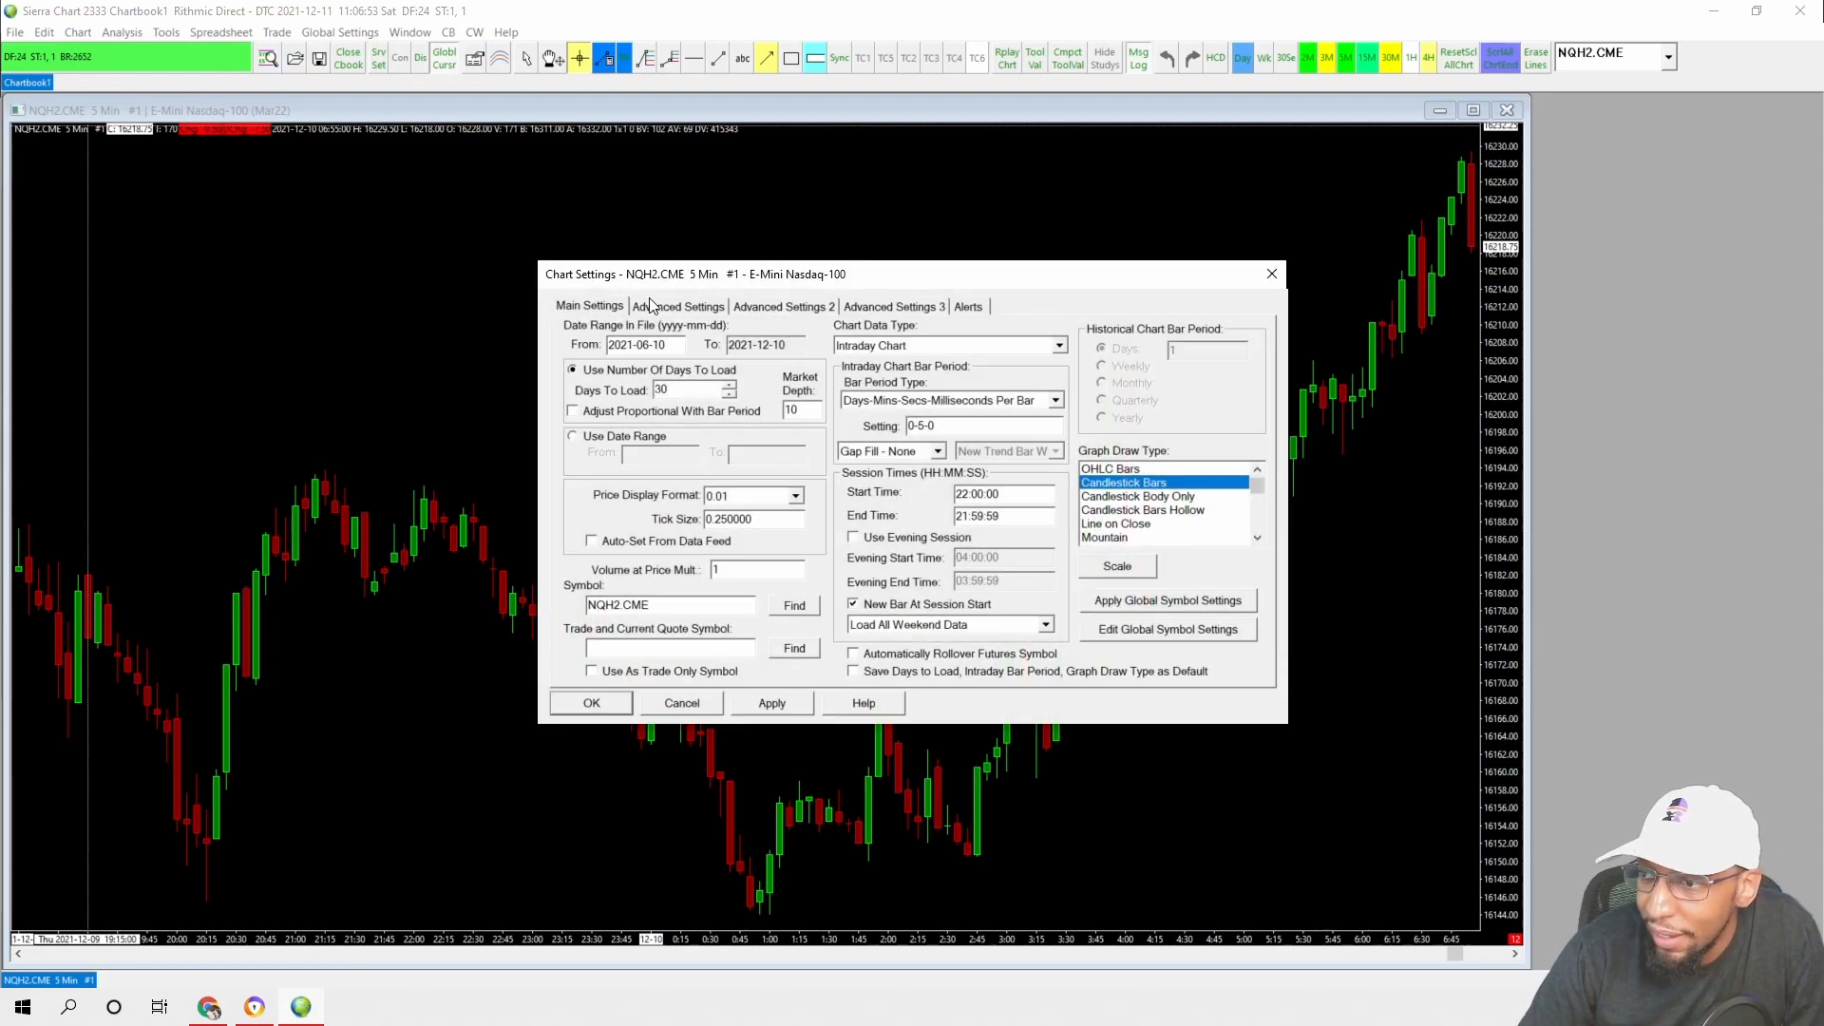
{"action": "left_click_drag", "start_coordinate": [671, 271], "coordinate": [429, 234]}
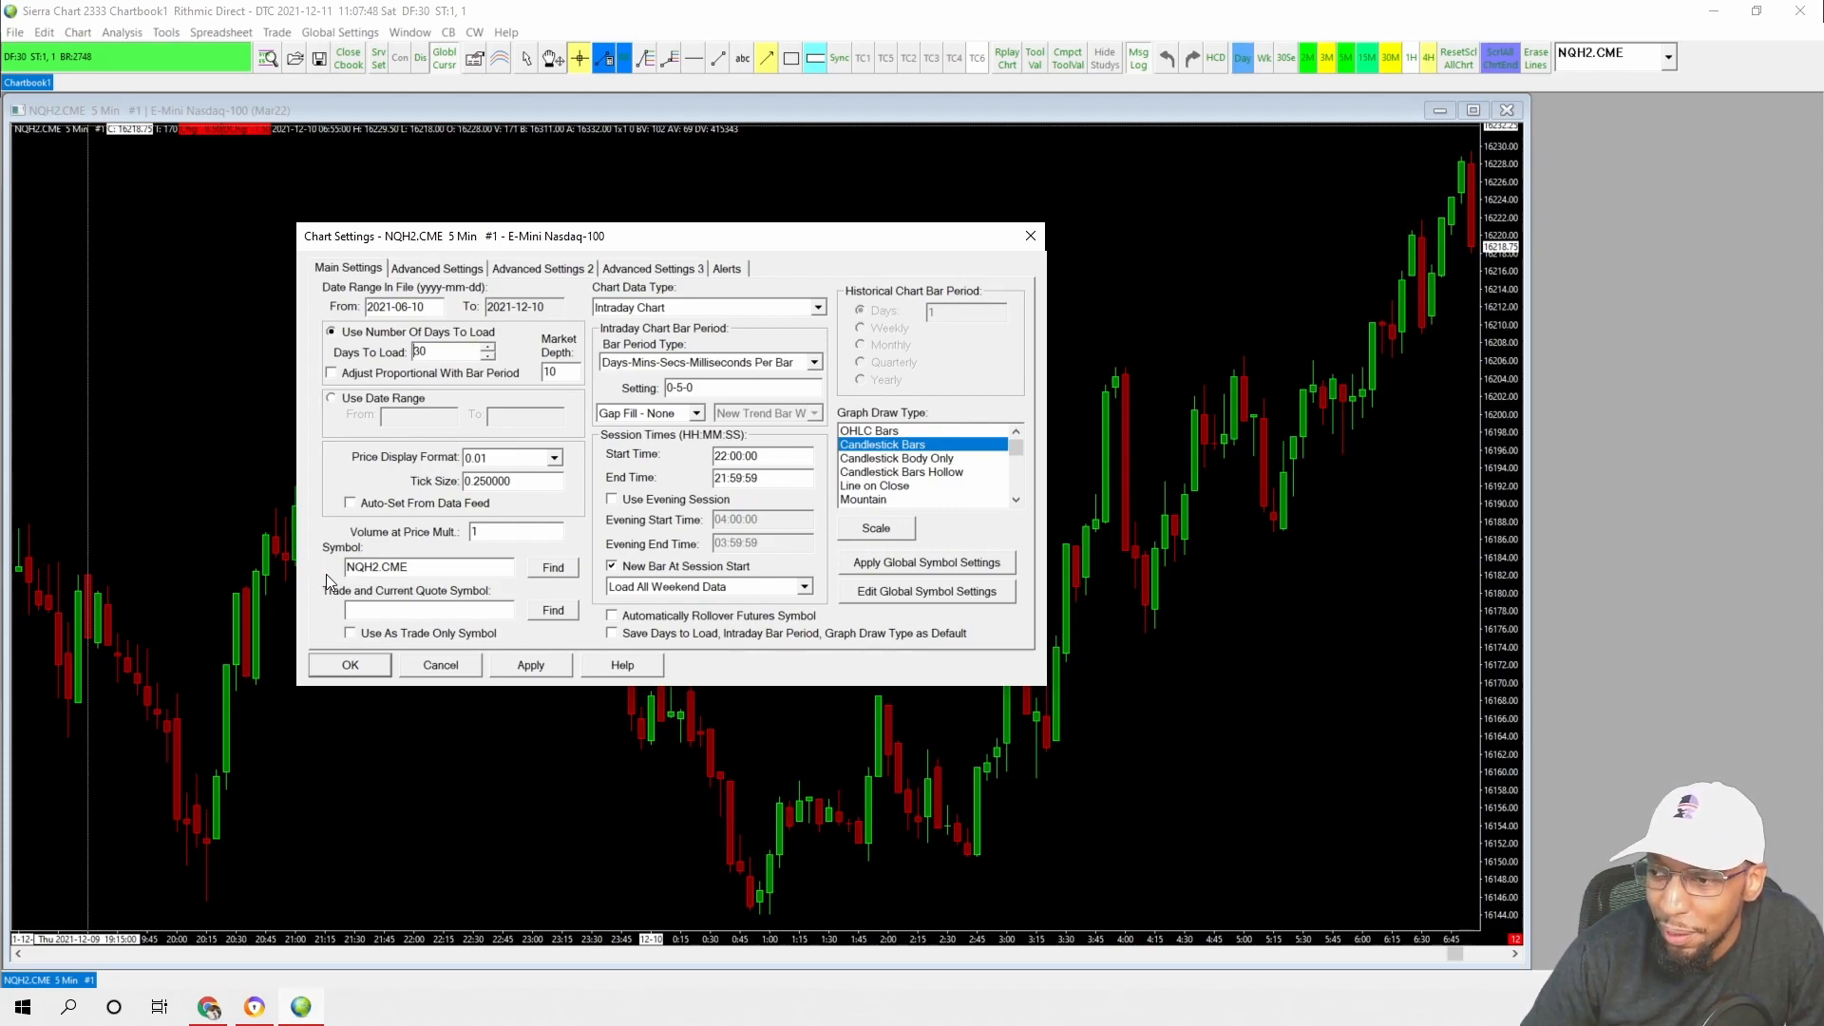
{"action": "left_click_drag", "start_coordinate": [440, 570], "coordinate": [339, 573]}
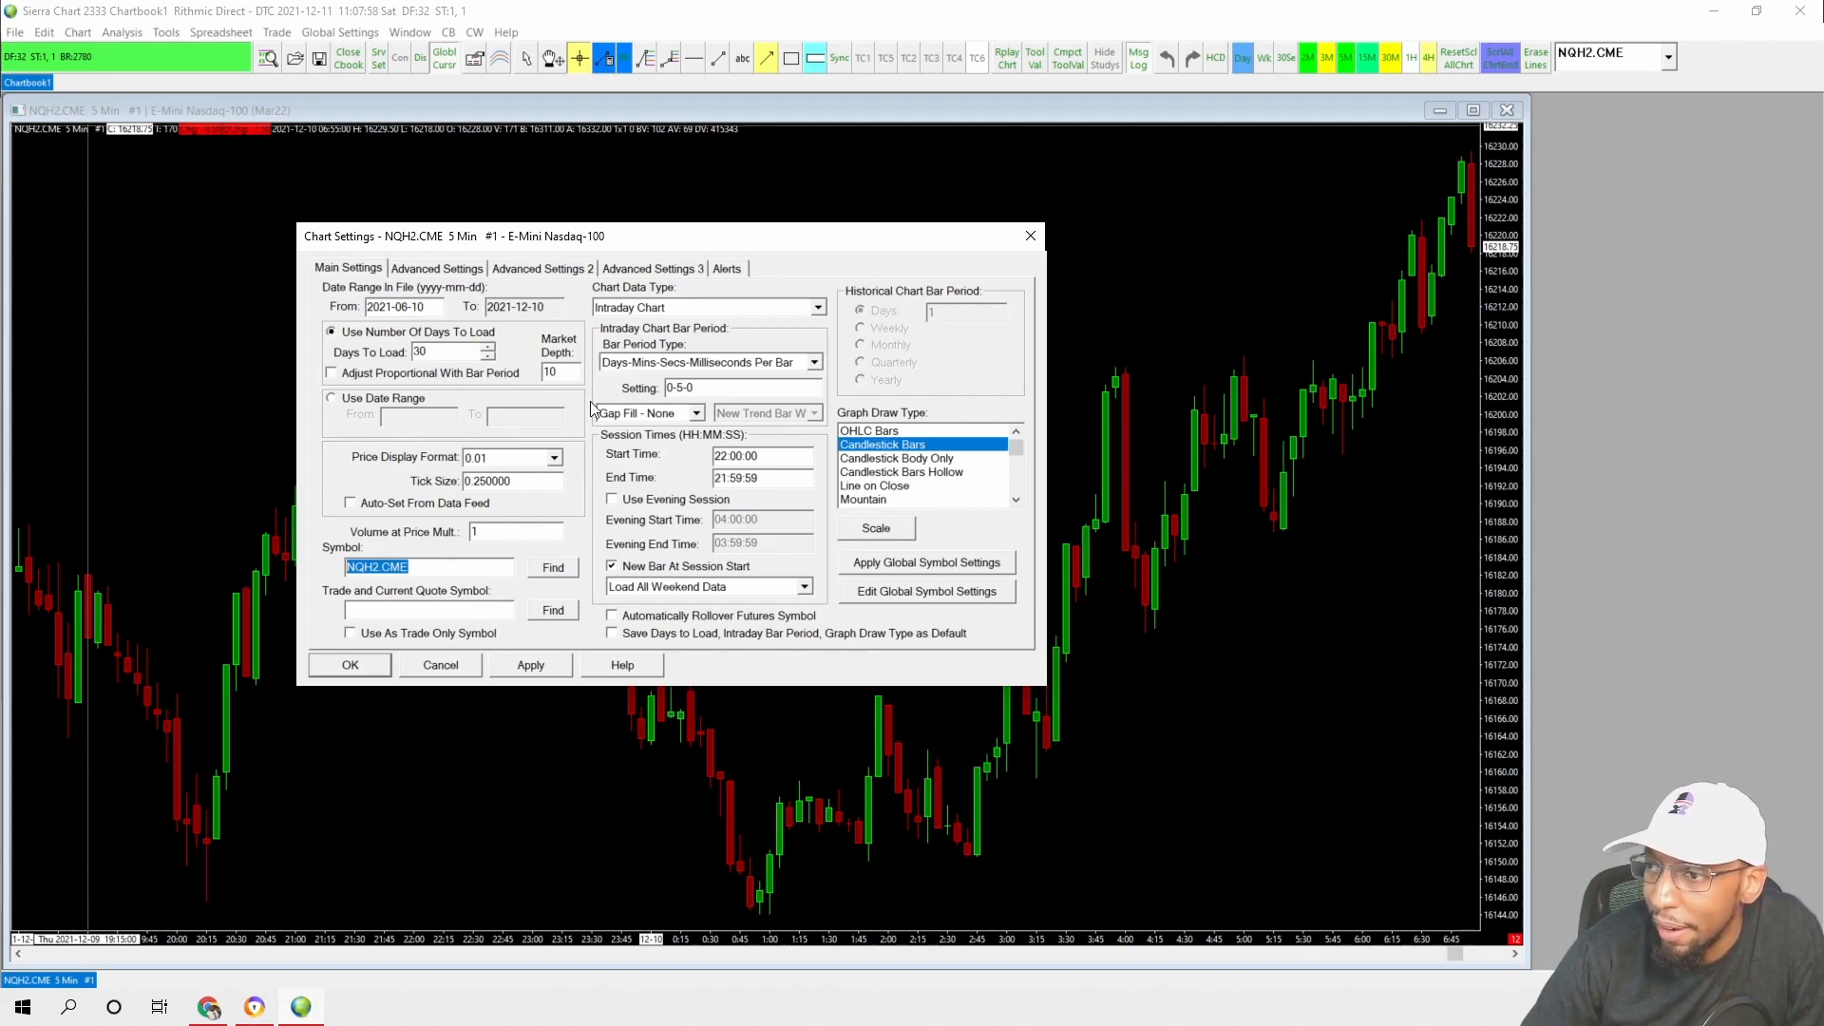
Keep Continuous Contract at None, check the price multipliers in Advanced Settings 2, and confirm the chart settings
{"action": "left_click", "coordinate": [439, 271]}
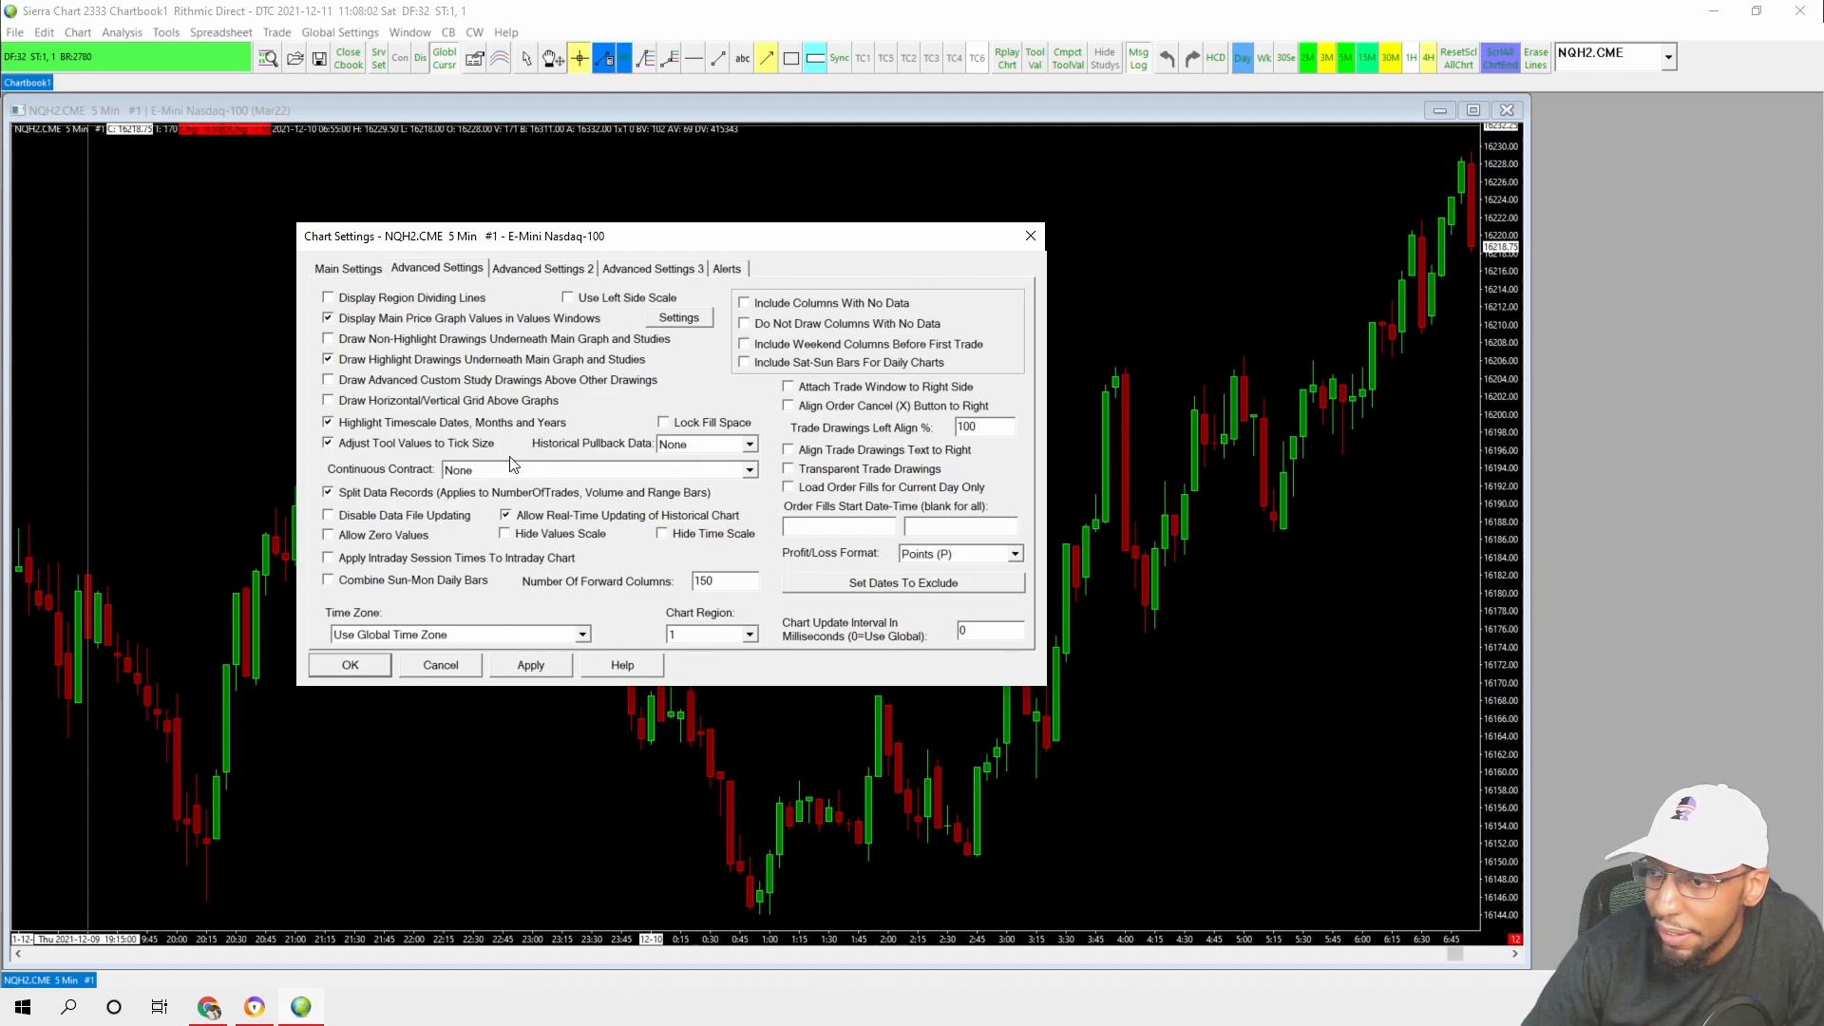
{"action": "left_click", "coordinate": [481, 472]}
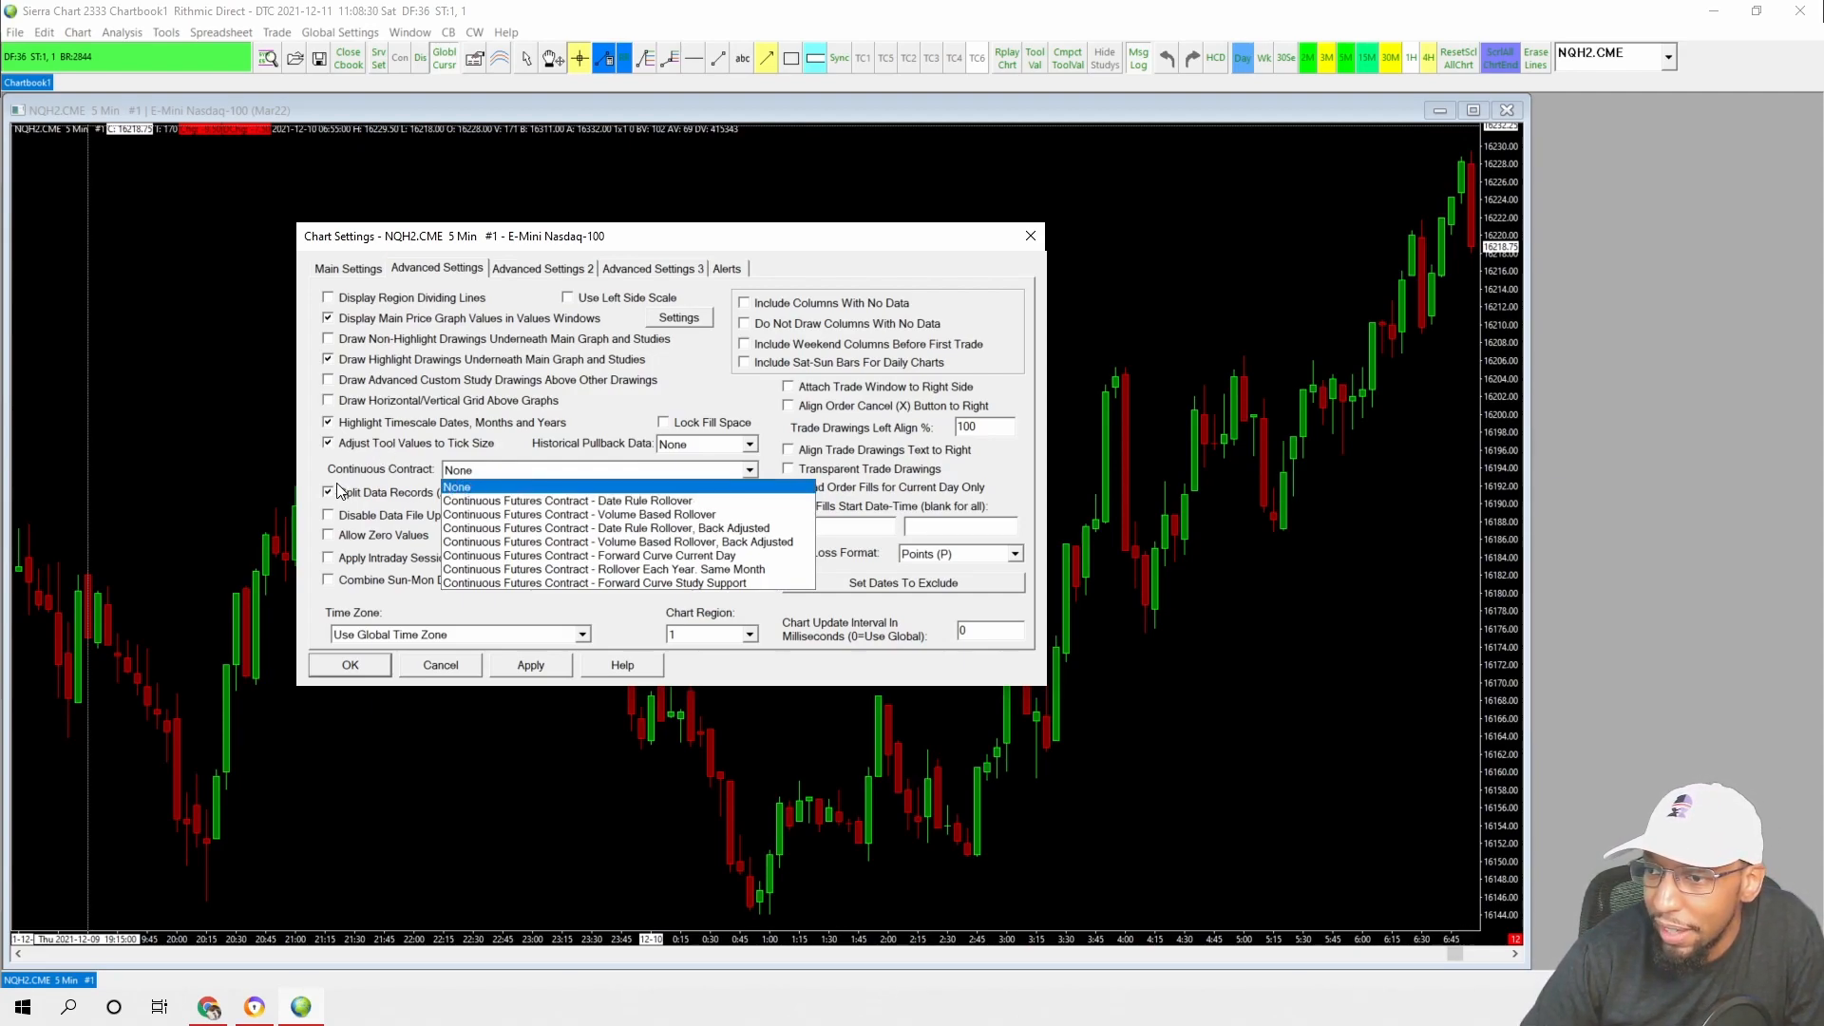
{"action": "left_click", "coordinate": [457, 488]}
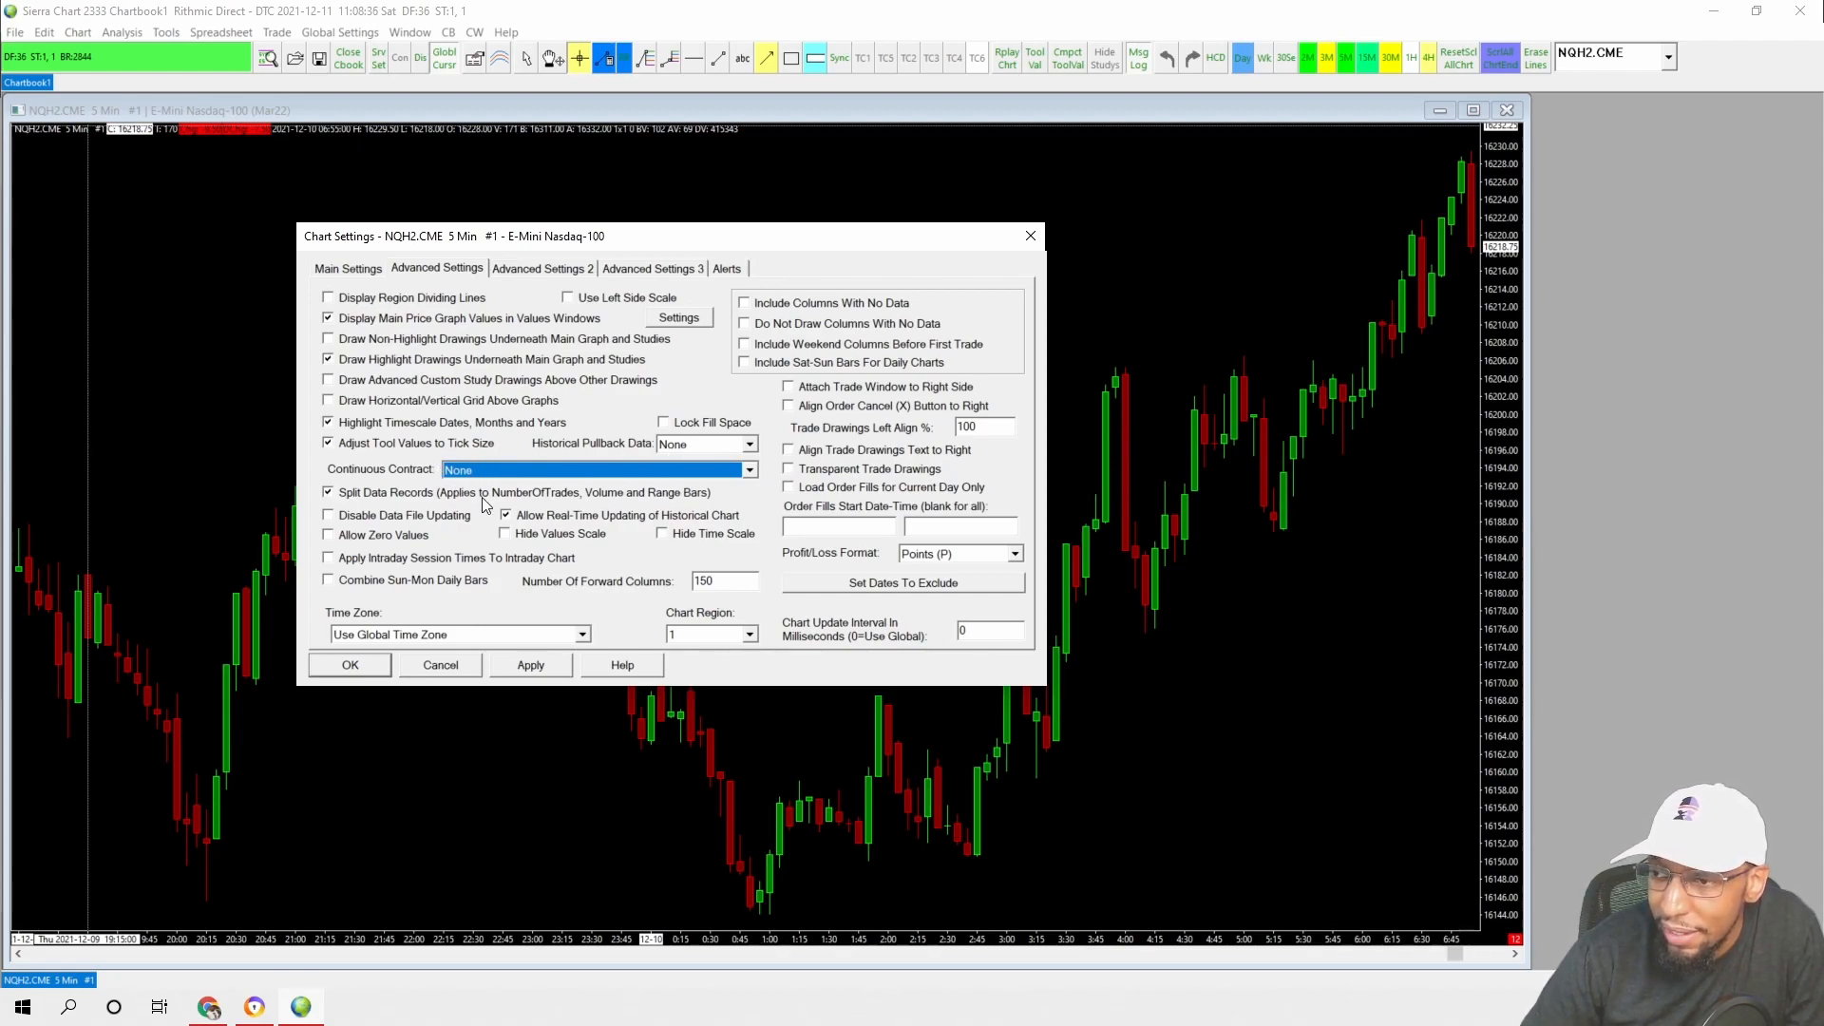
{"action": "left_click", "coordinate": [555, 270]}
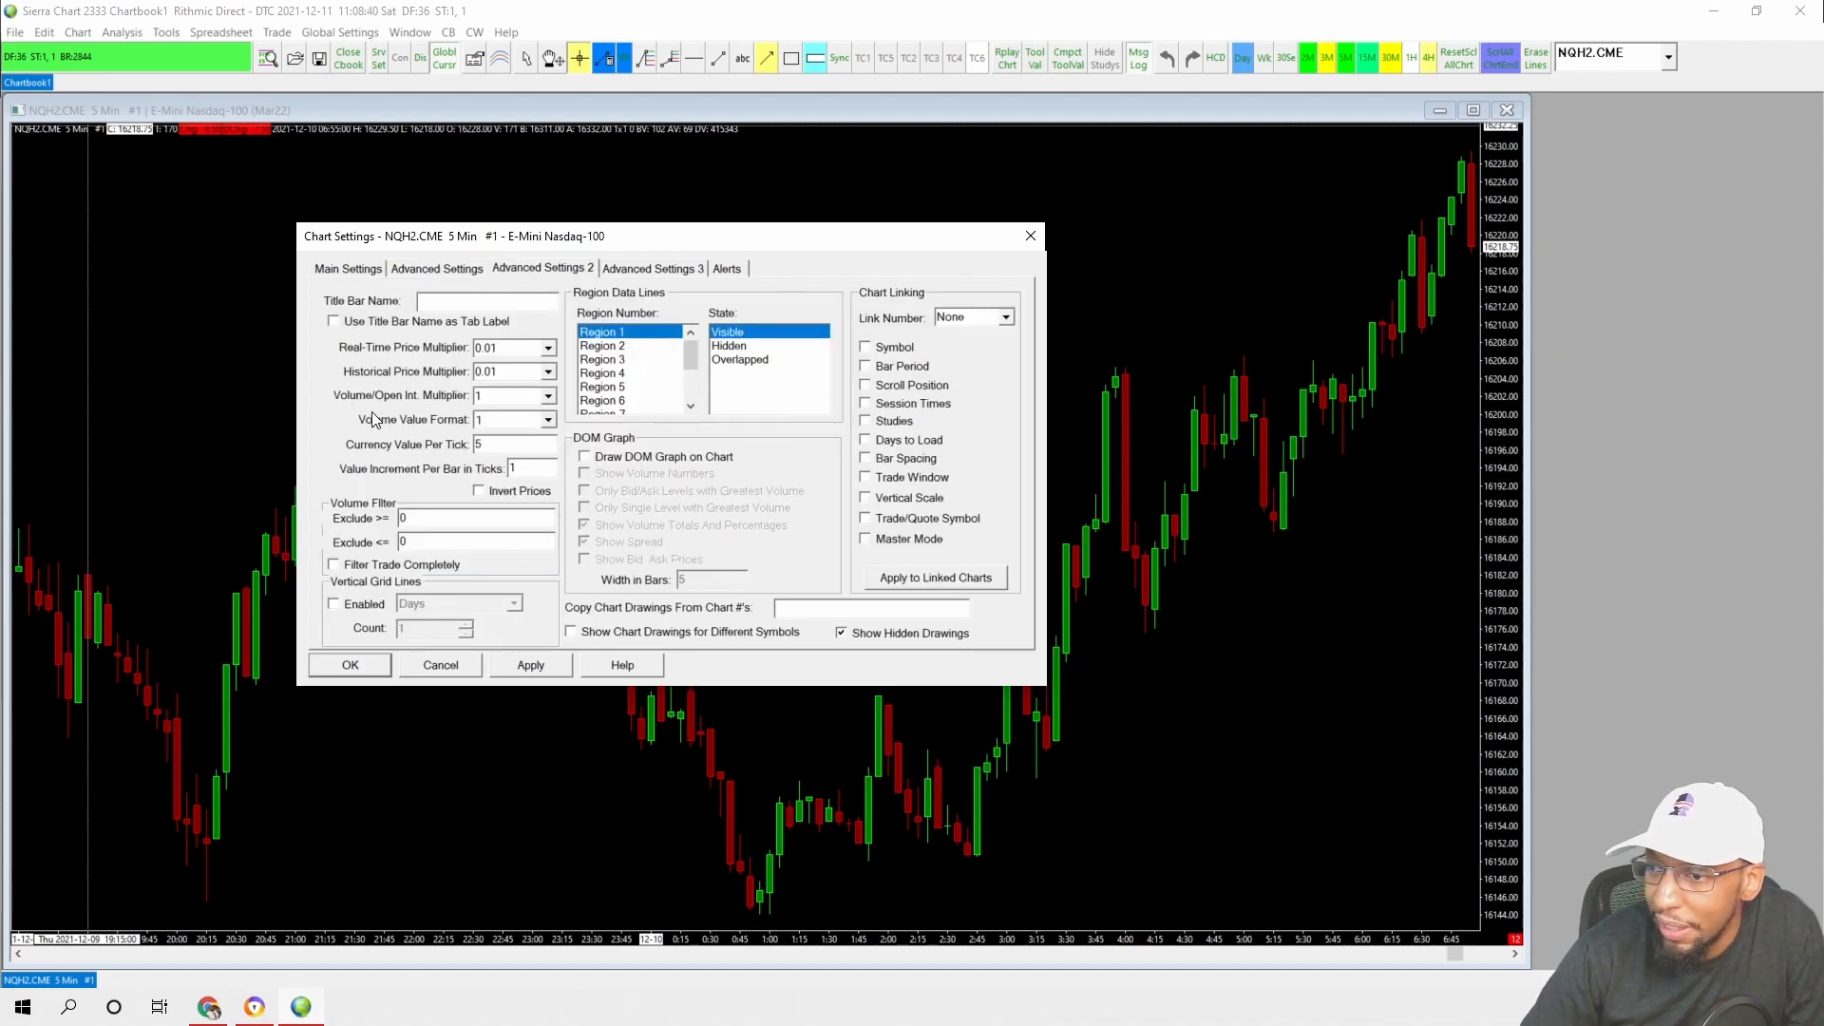
{"action": "left_click", "coordinate": [383, 669]}
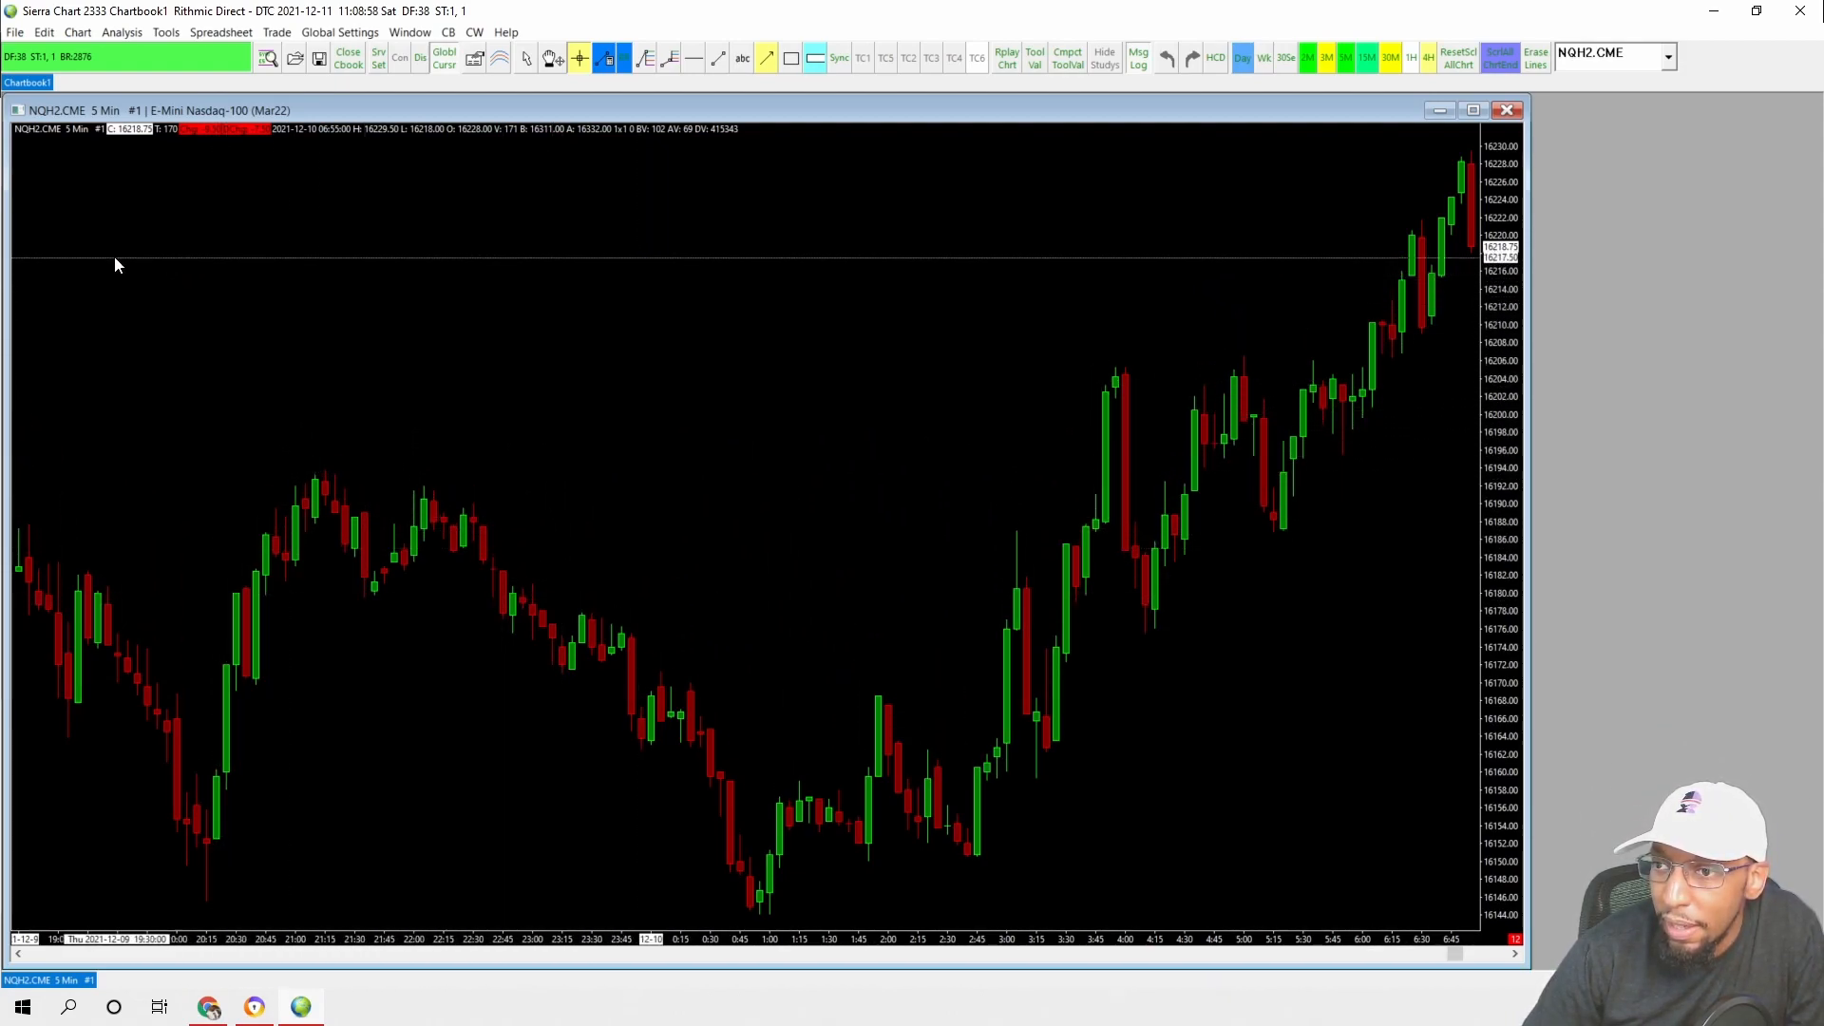
Change the 5-minute chart's symbol to MESH2.CME, the March 2022 Micro E-Mini S&P 500 contract, in its chart settings
{"action": "right_click", "coordinate": [446, 333]}
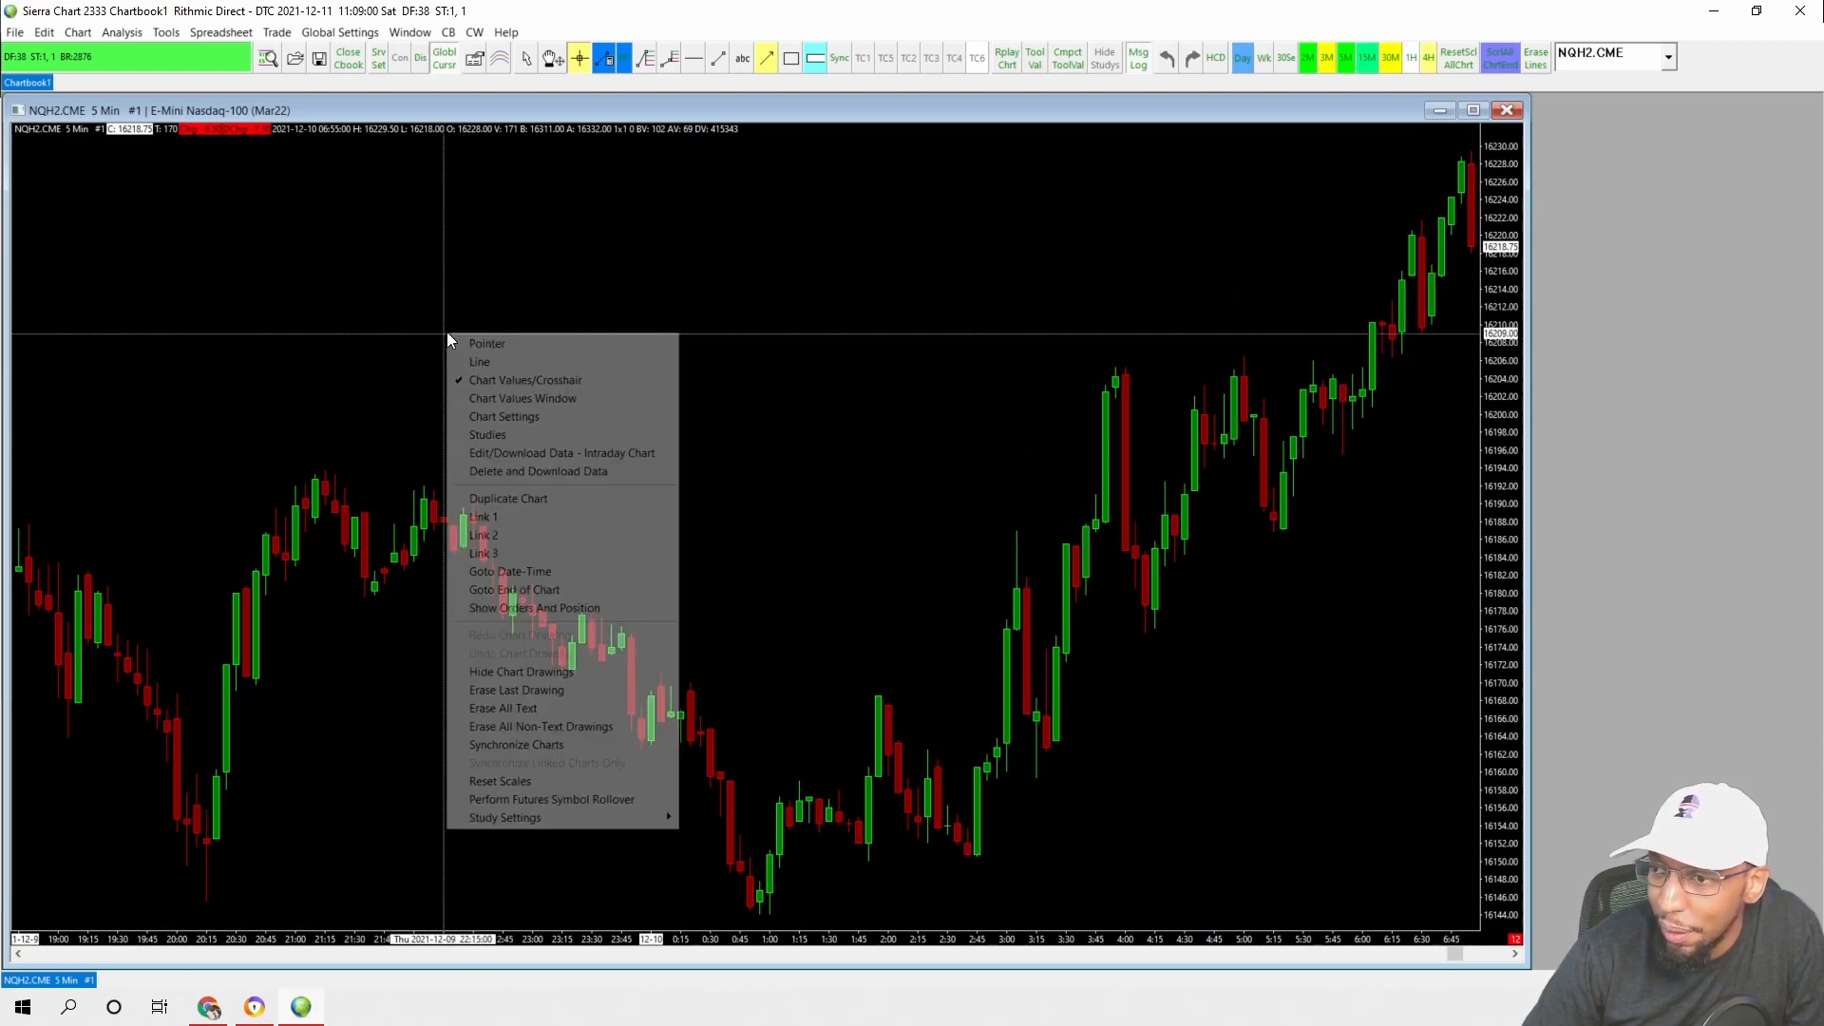
{"action": "left_click", "coordinate": [511, 416]}
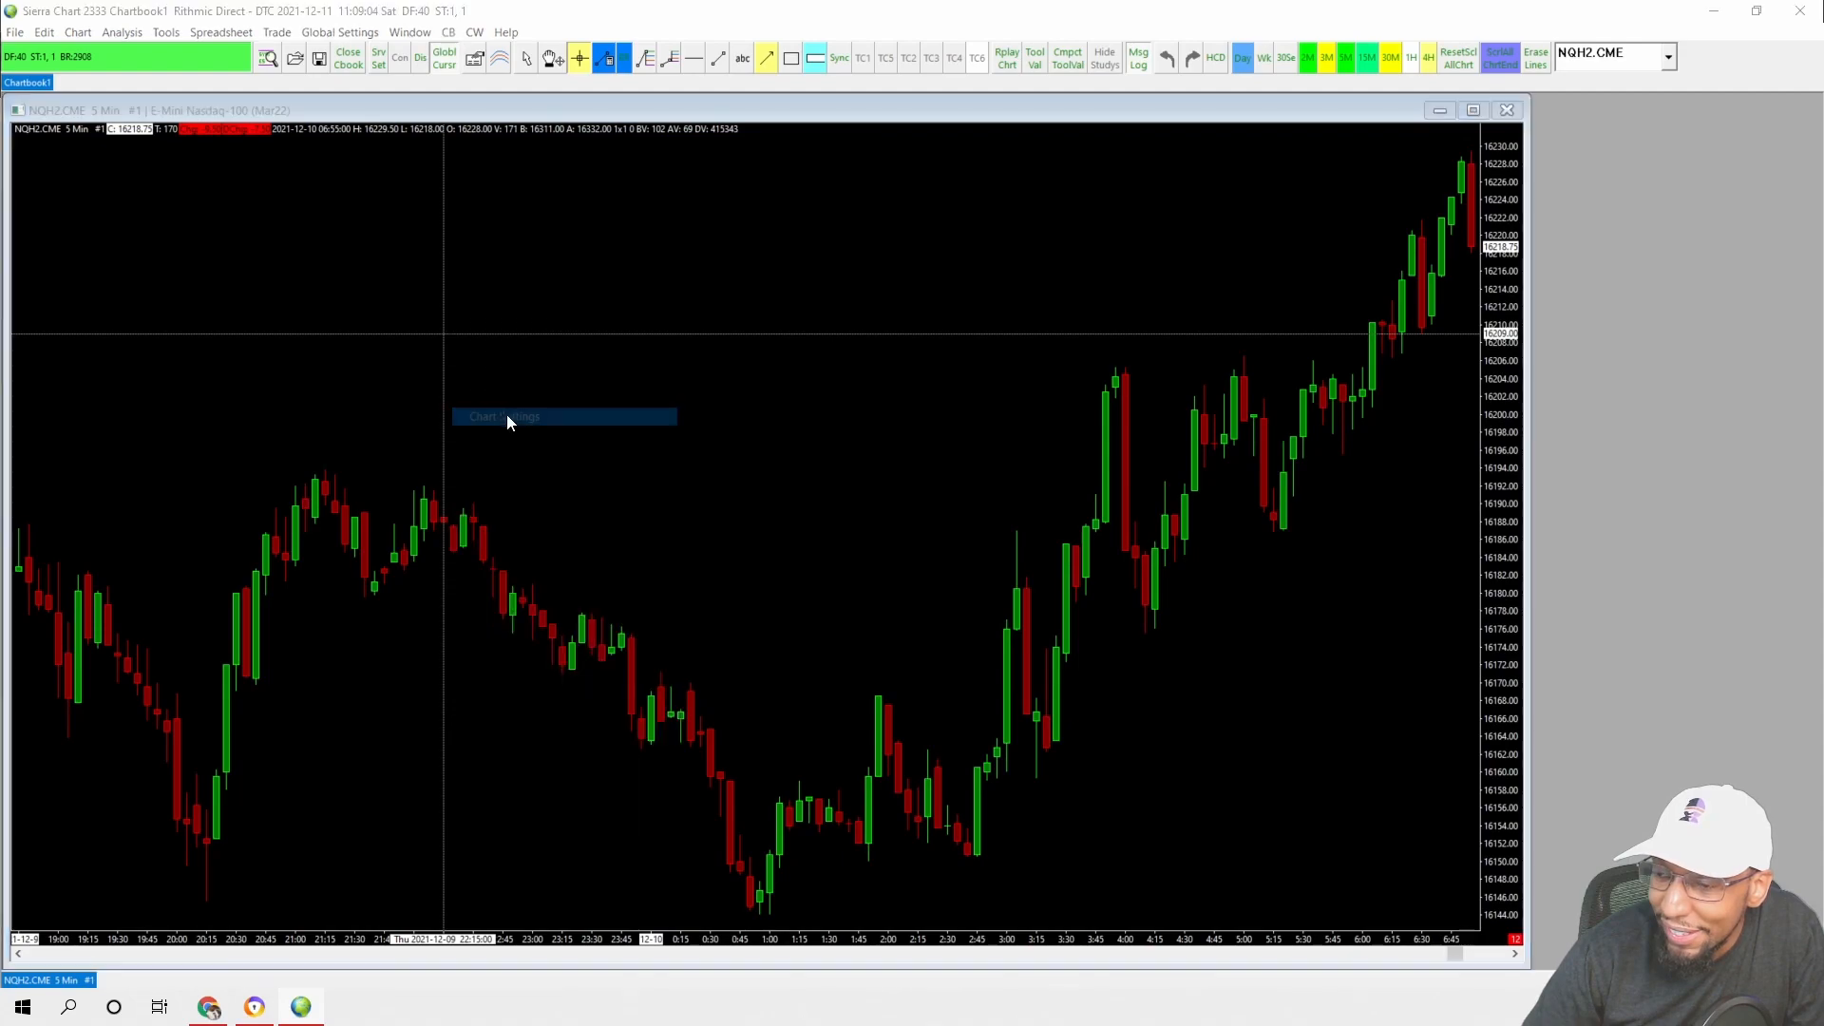
{"action": "left_click", "coordinate": [795, 605]}
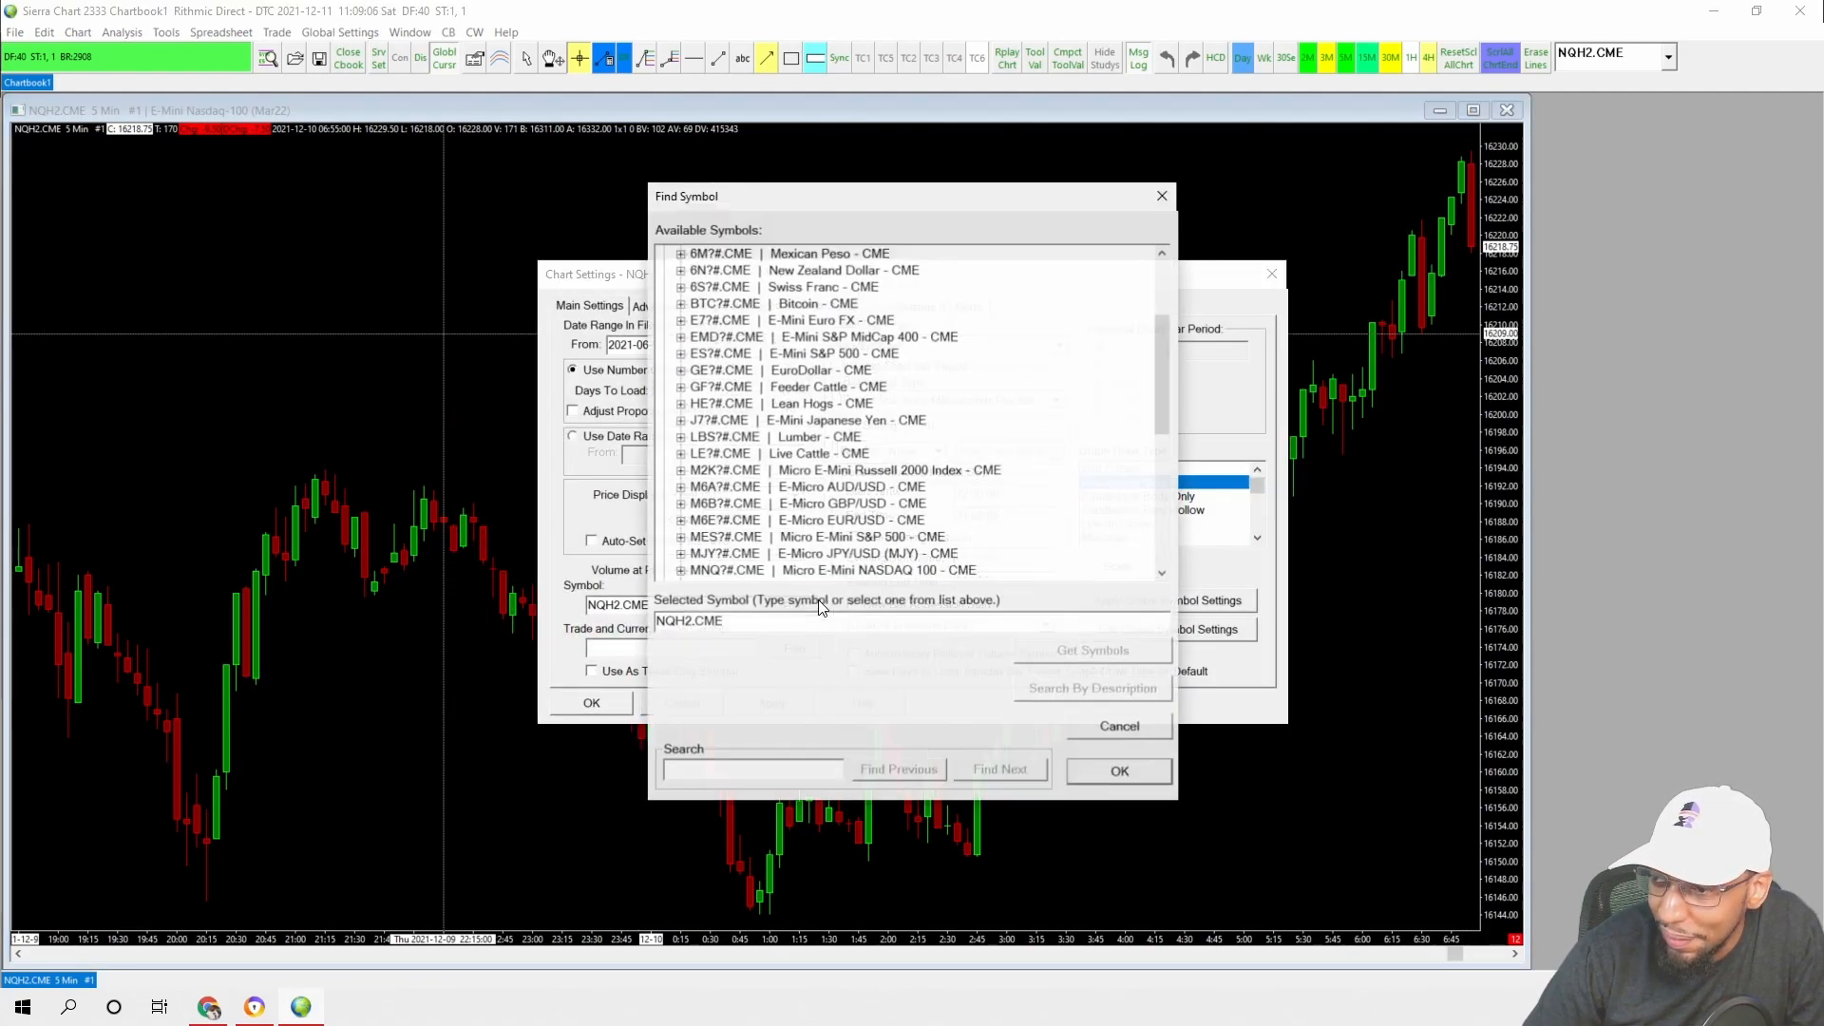
{"action": "left_click", "coordinate": [680, 537]}
{"action": "left_click", "coordinate": [755, 523]}
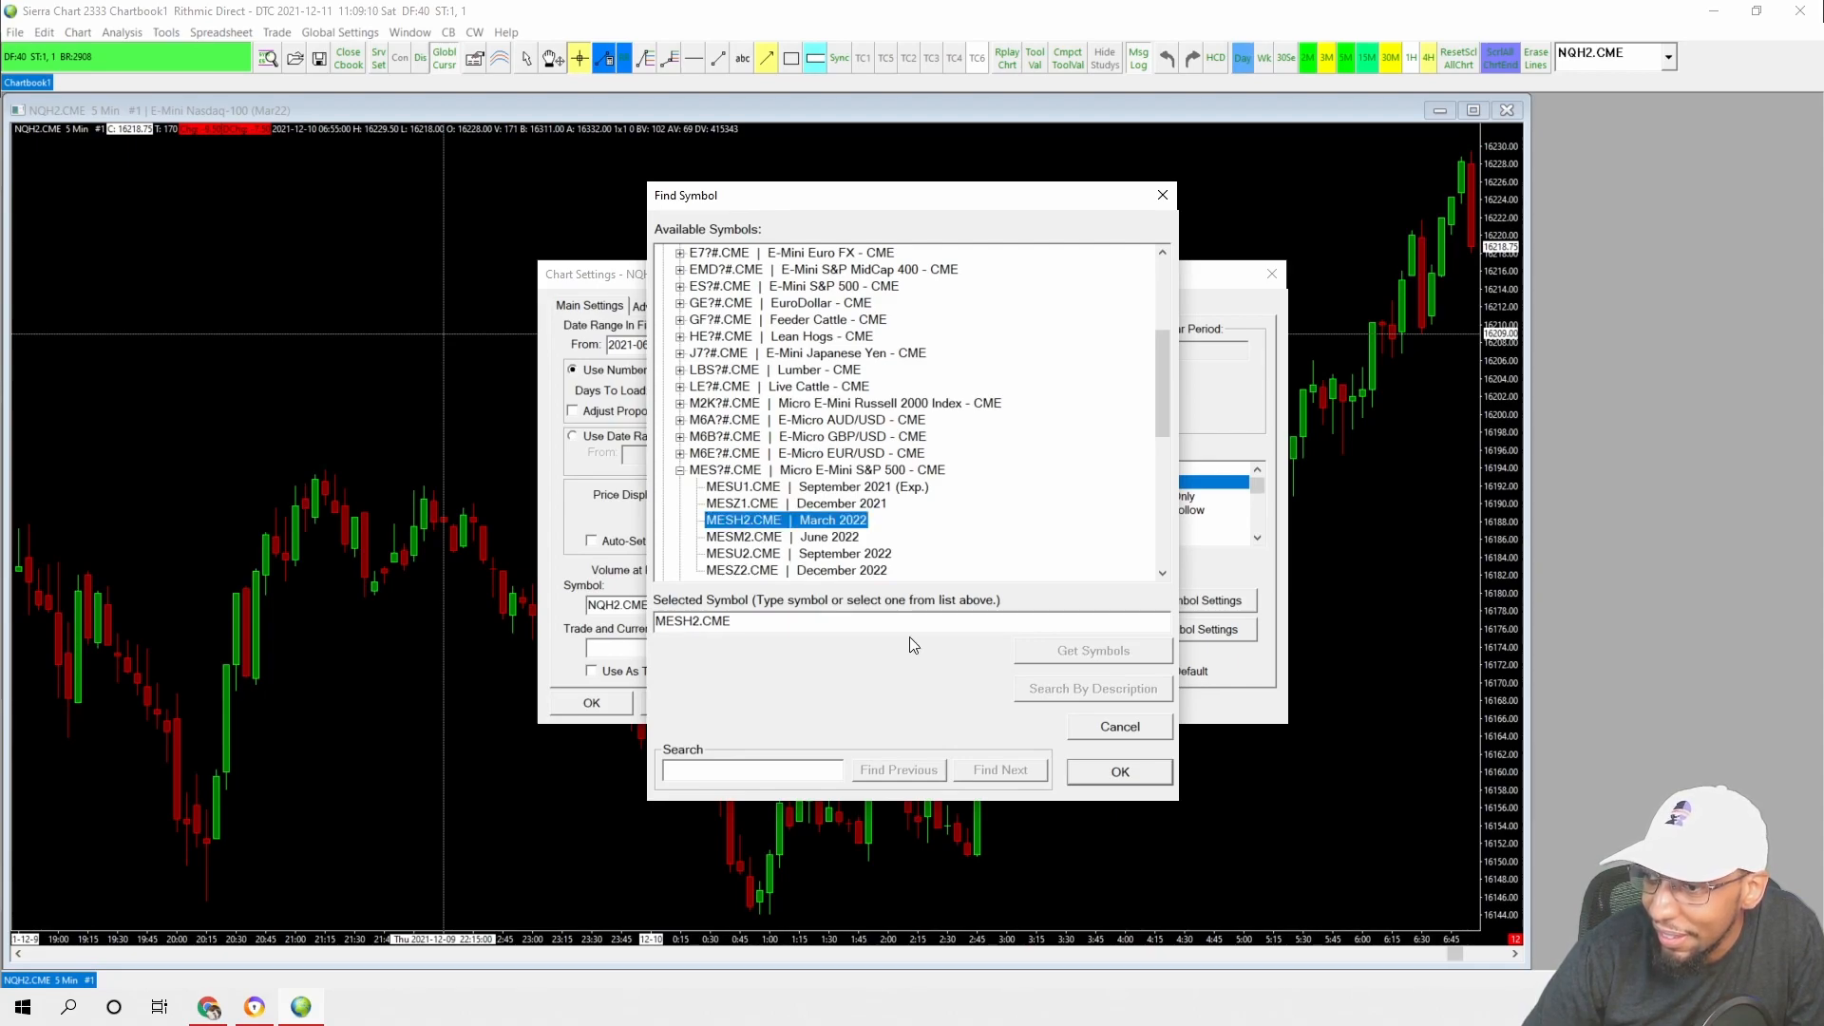
{"action": "left_click", "coordinate": [1089, 772]}
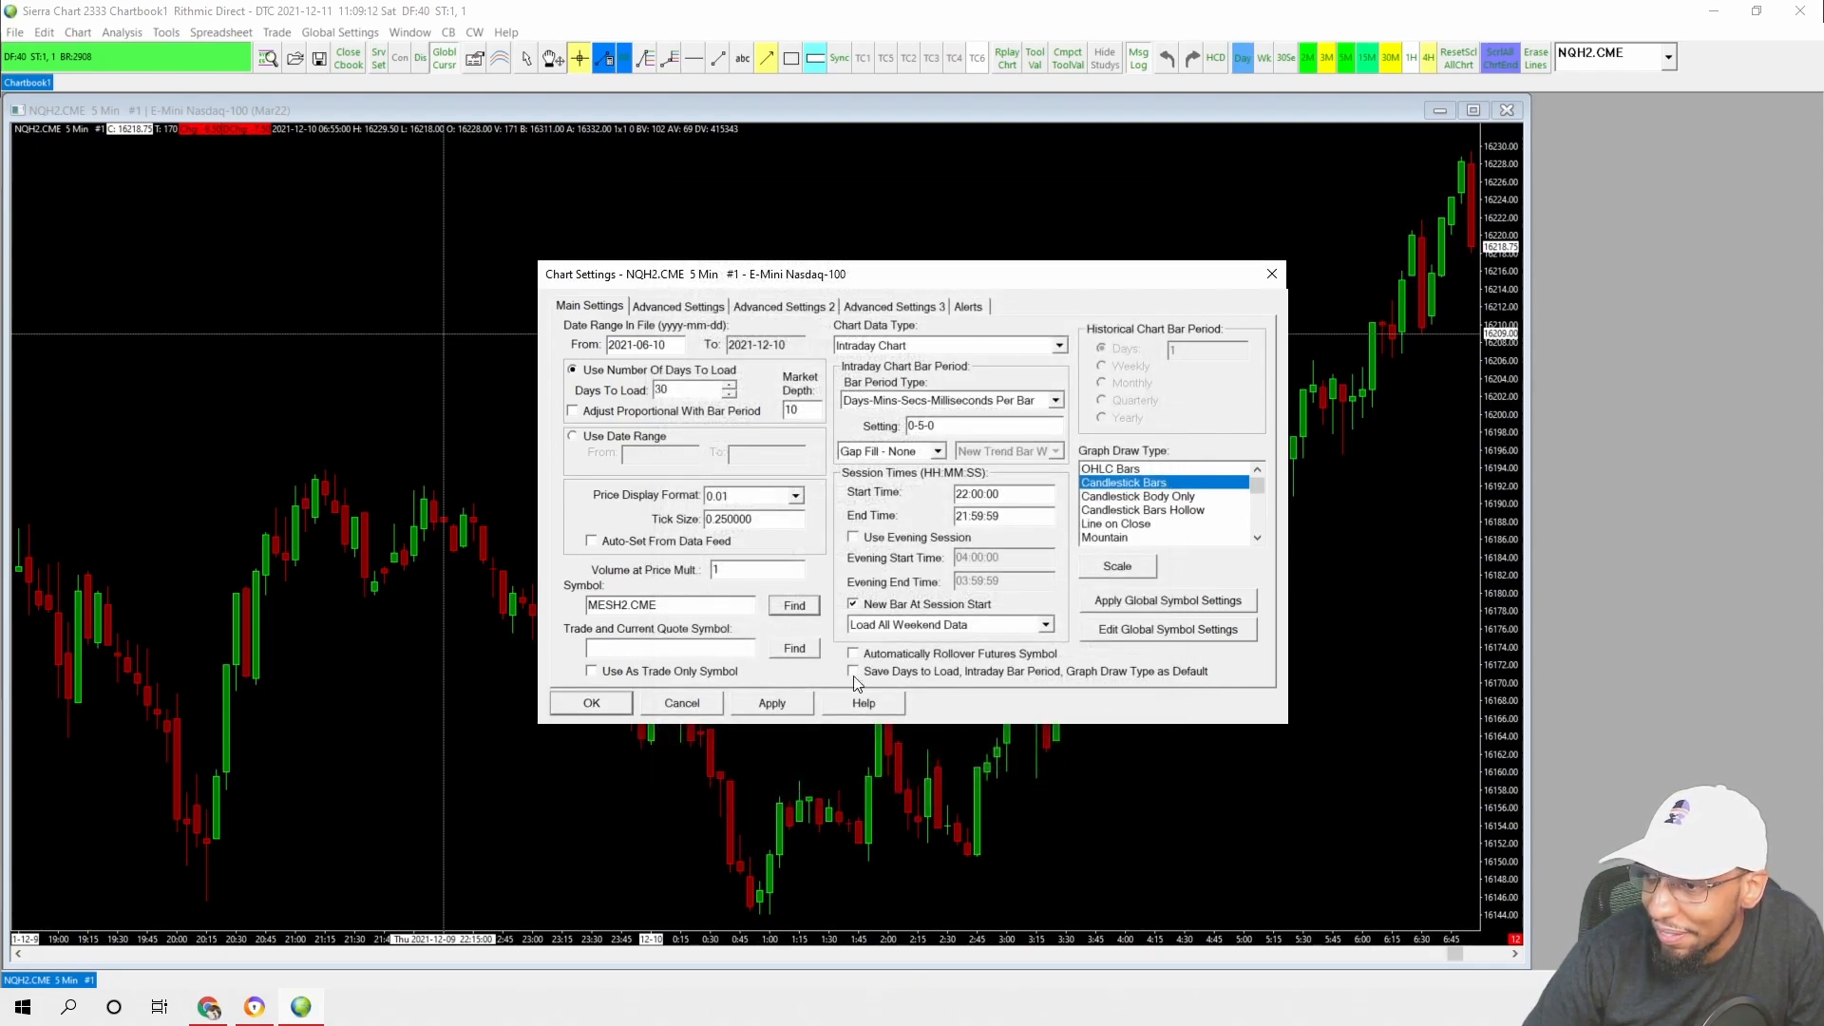
{"action": "left_click", "coordinate": [609, 708]}
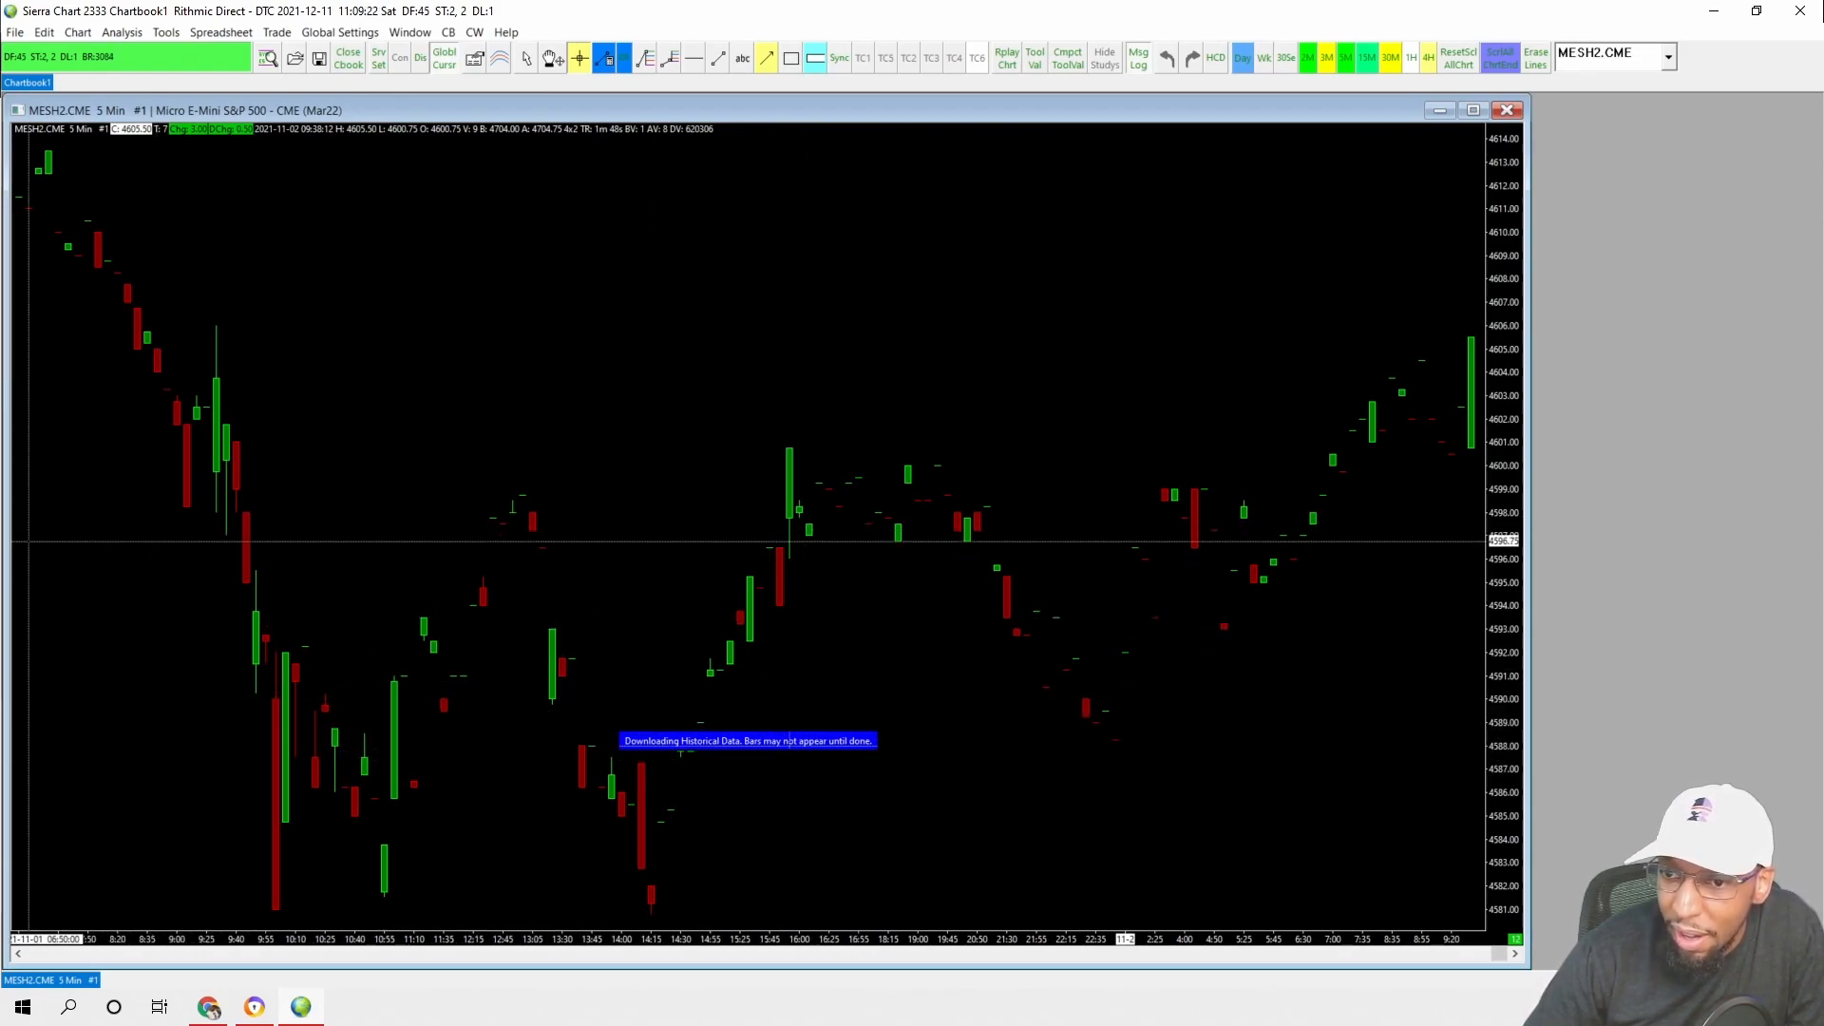
Show the Message Log over the chart and change the chart's symbol to ESH2.CME, the March 2022 E-Mini S&P 500 contract
{"action": "left_click_drag", "start_coordinate": [0, 475], "coordinate": [1227, 176]}
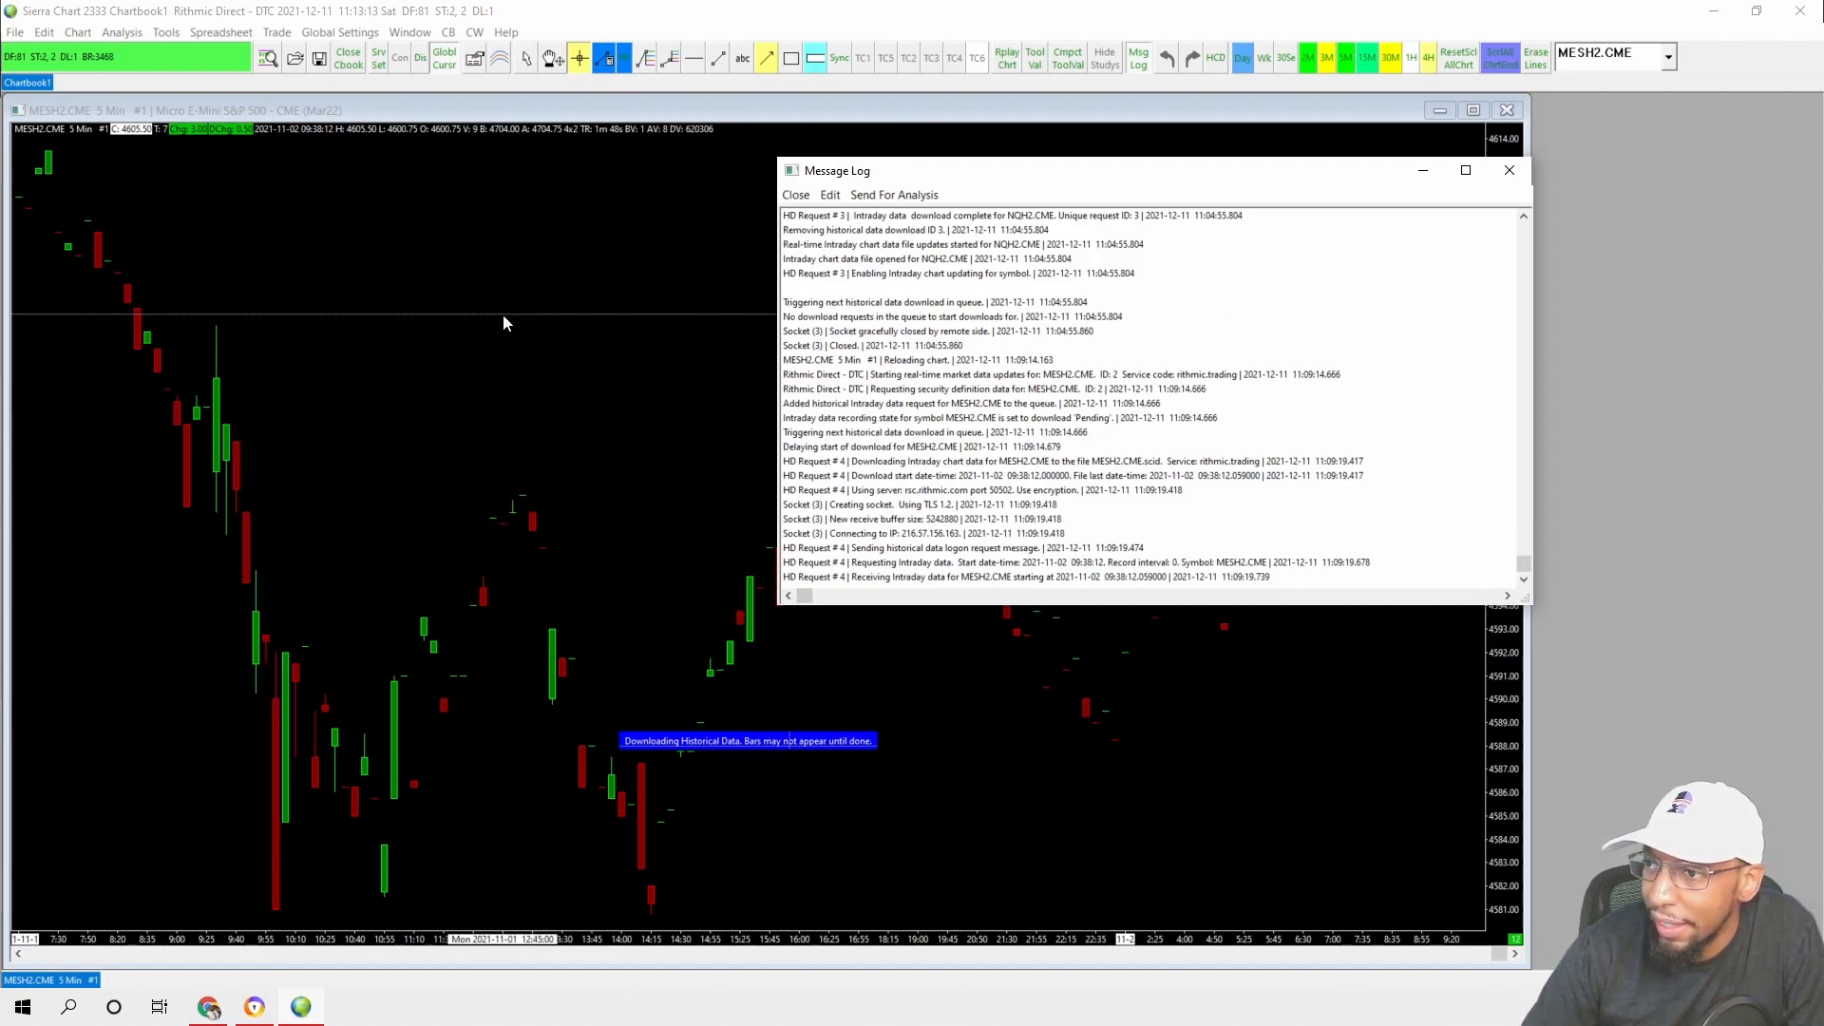
{"action": "right_click", "coordinate": [351, 277]}
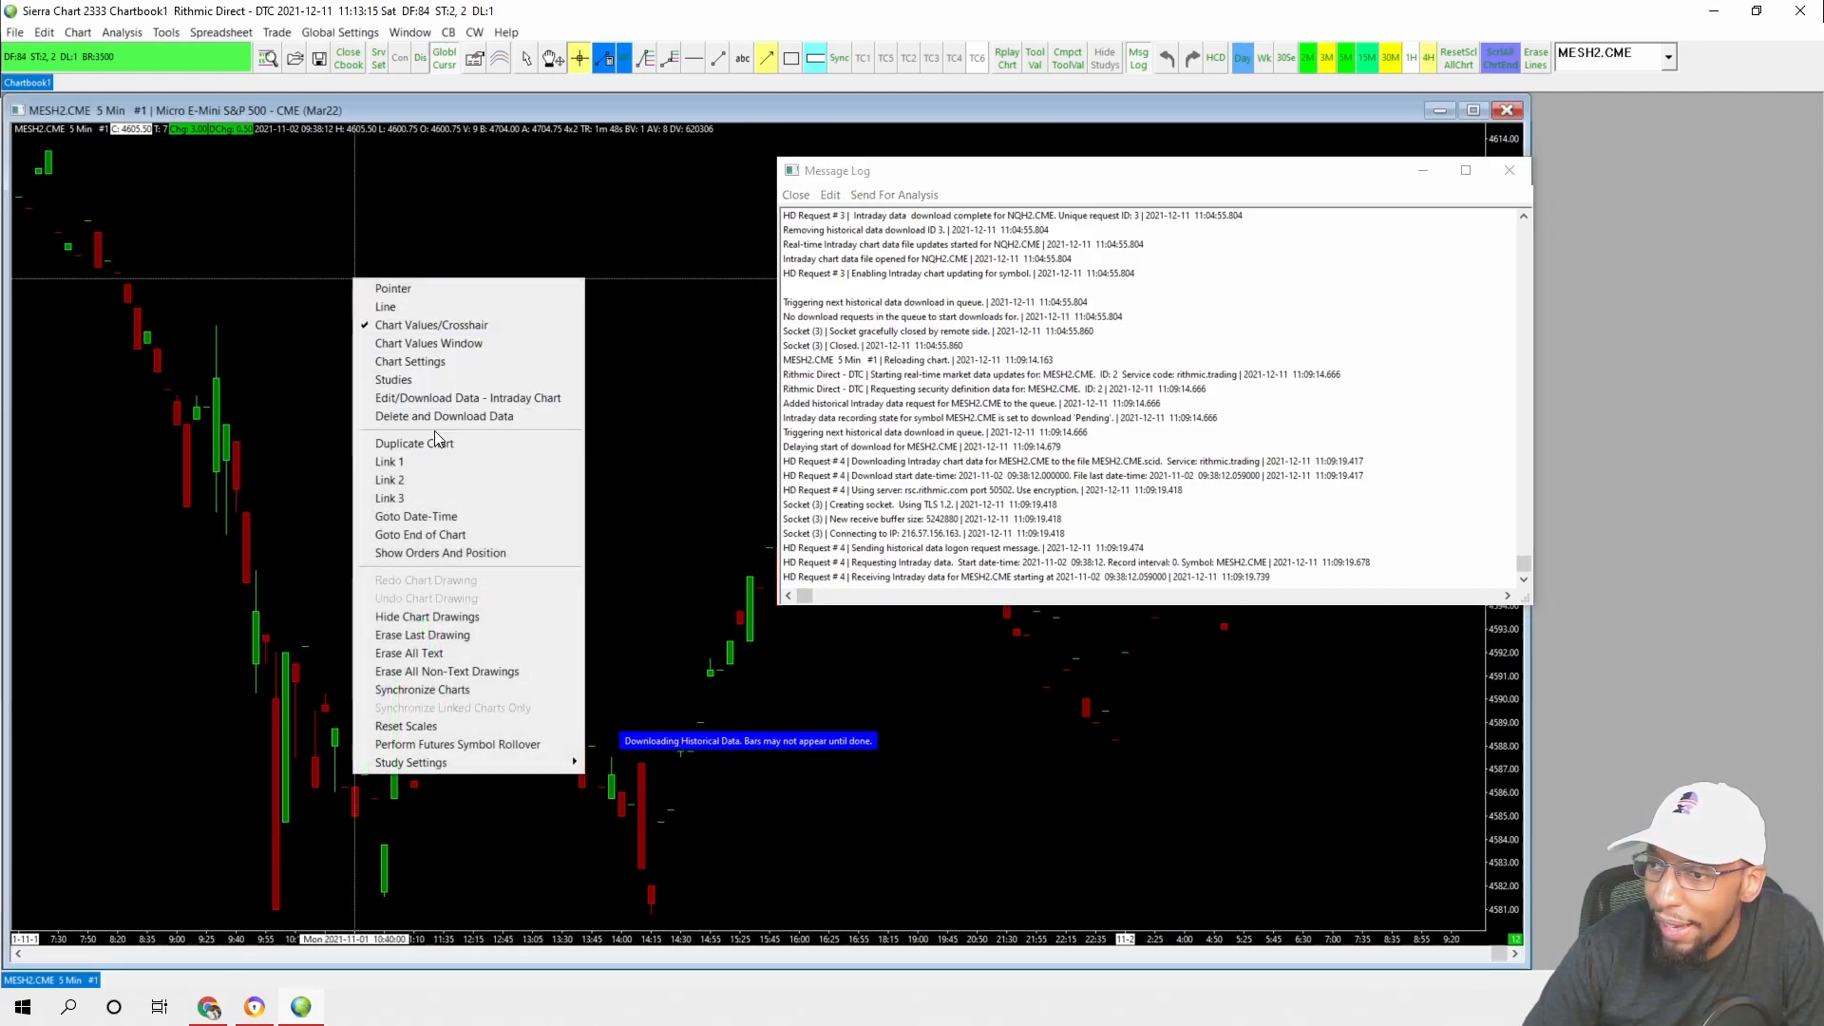
{"action": "left_click", "coordinate": [453, 365]}
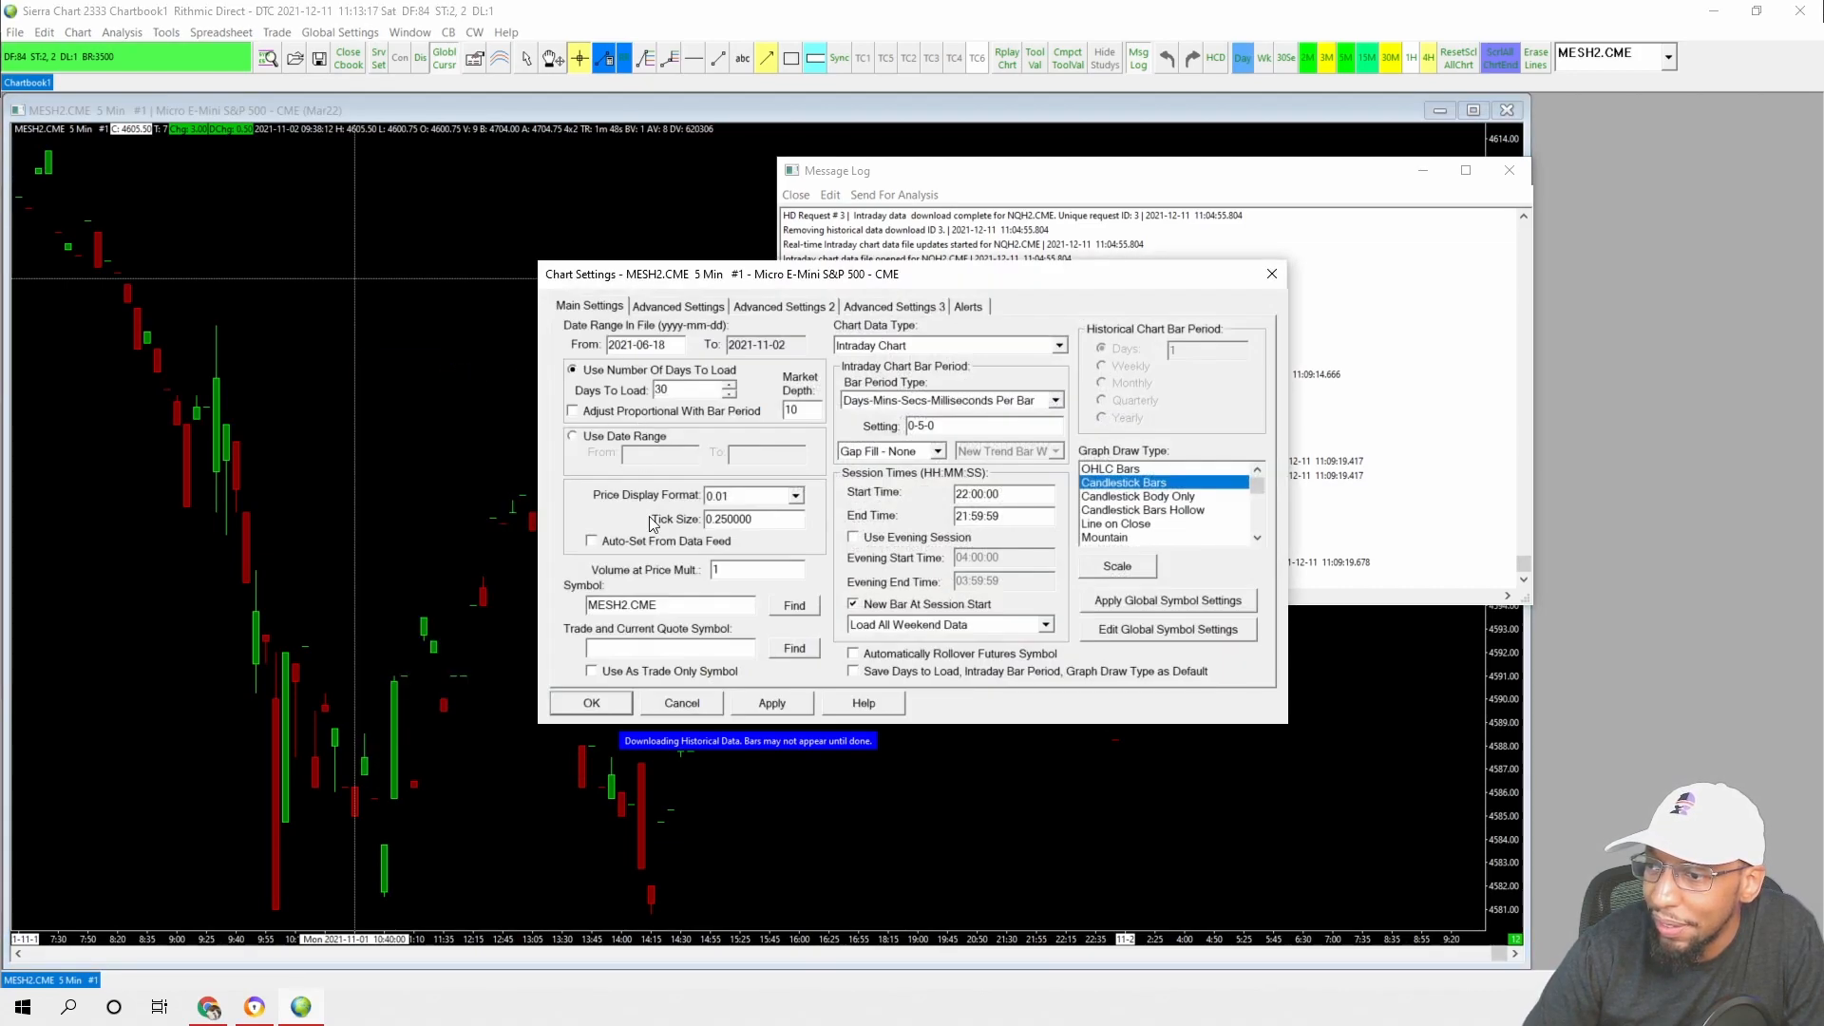
{"action": "left_click", "coordinate": [793, 606]}
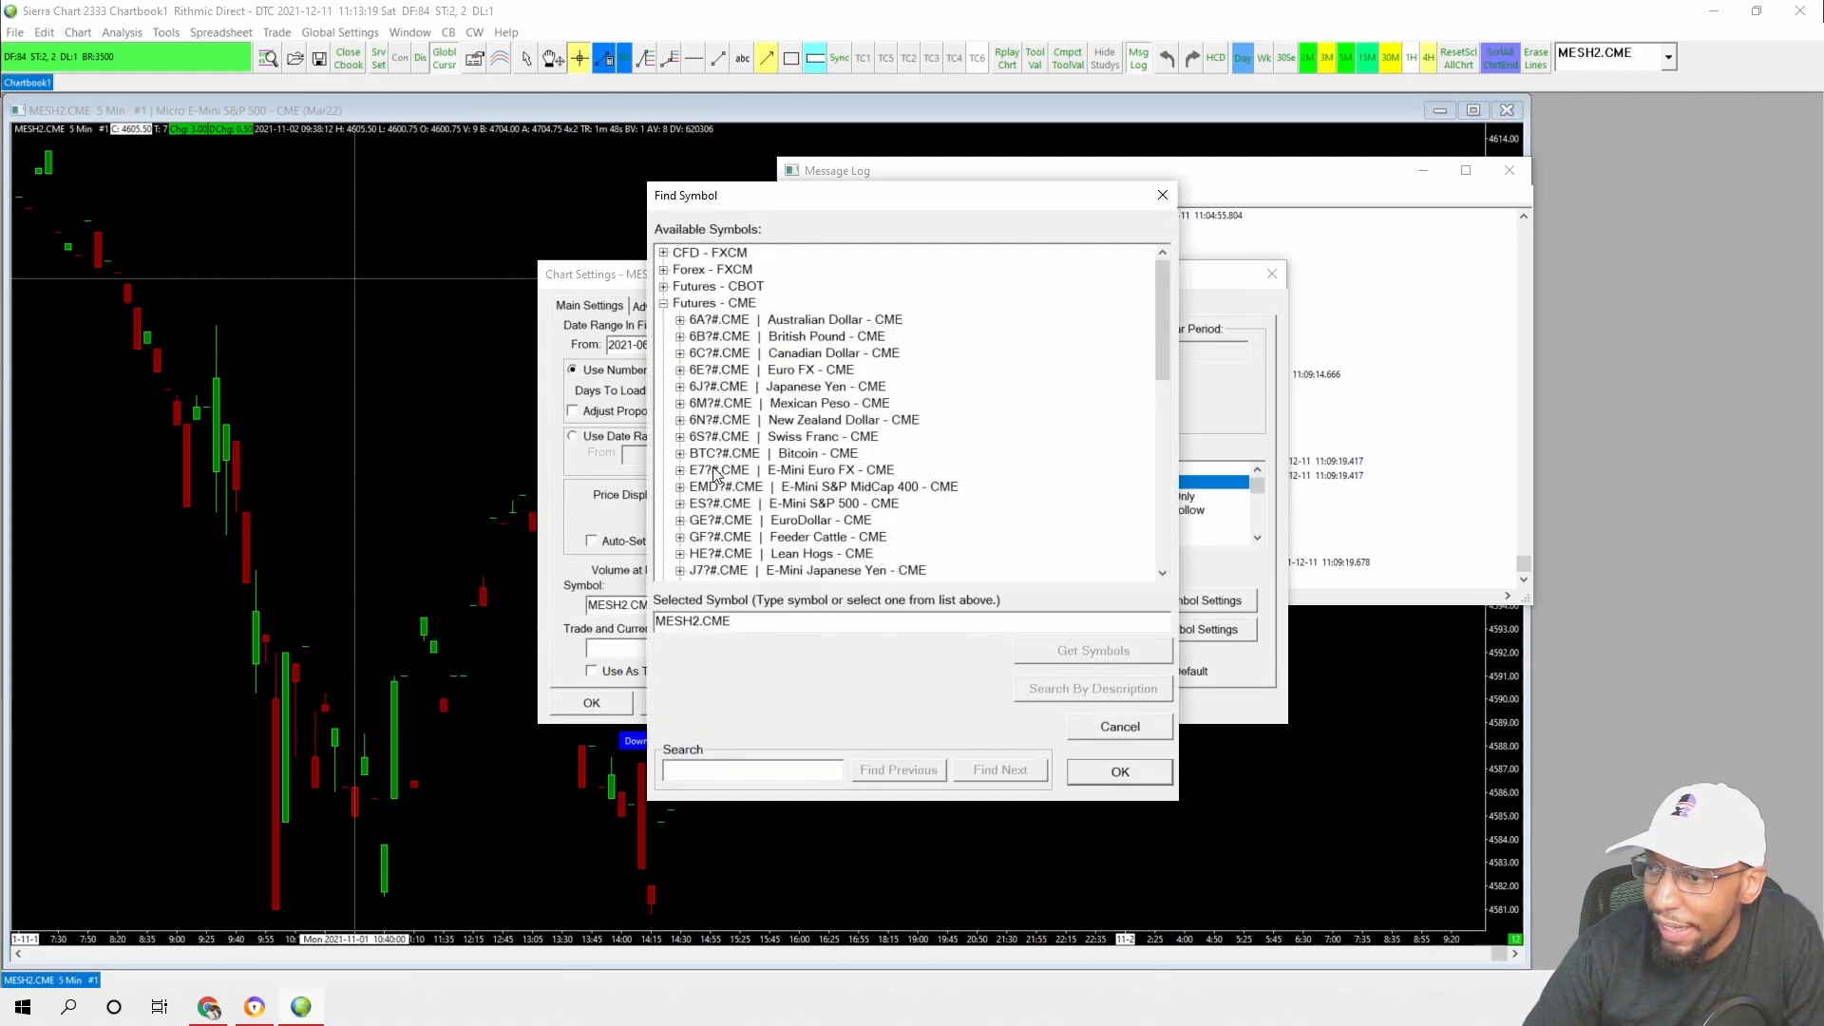
{"action": "left_click", "coordinate": [680, 504]}
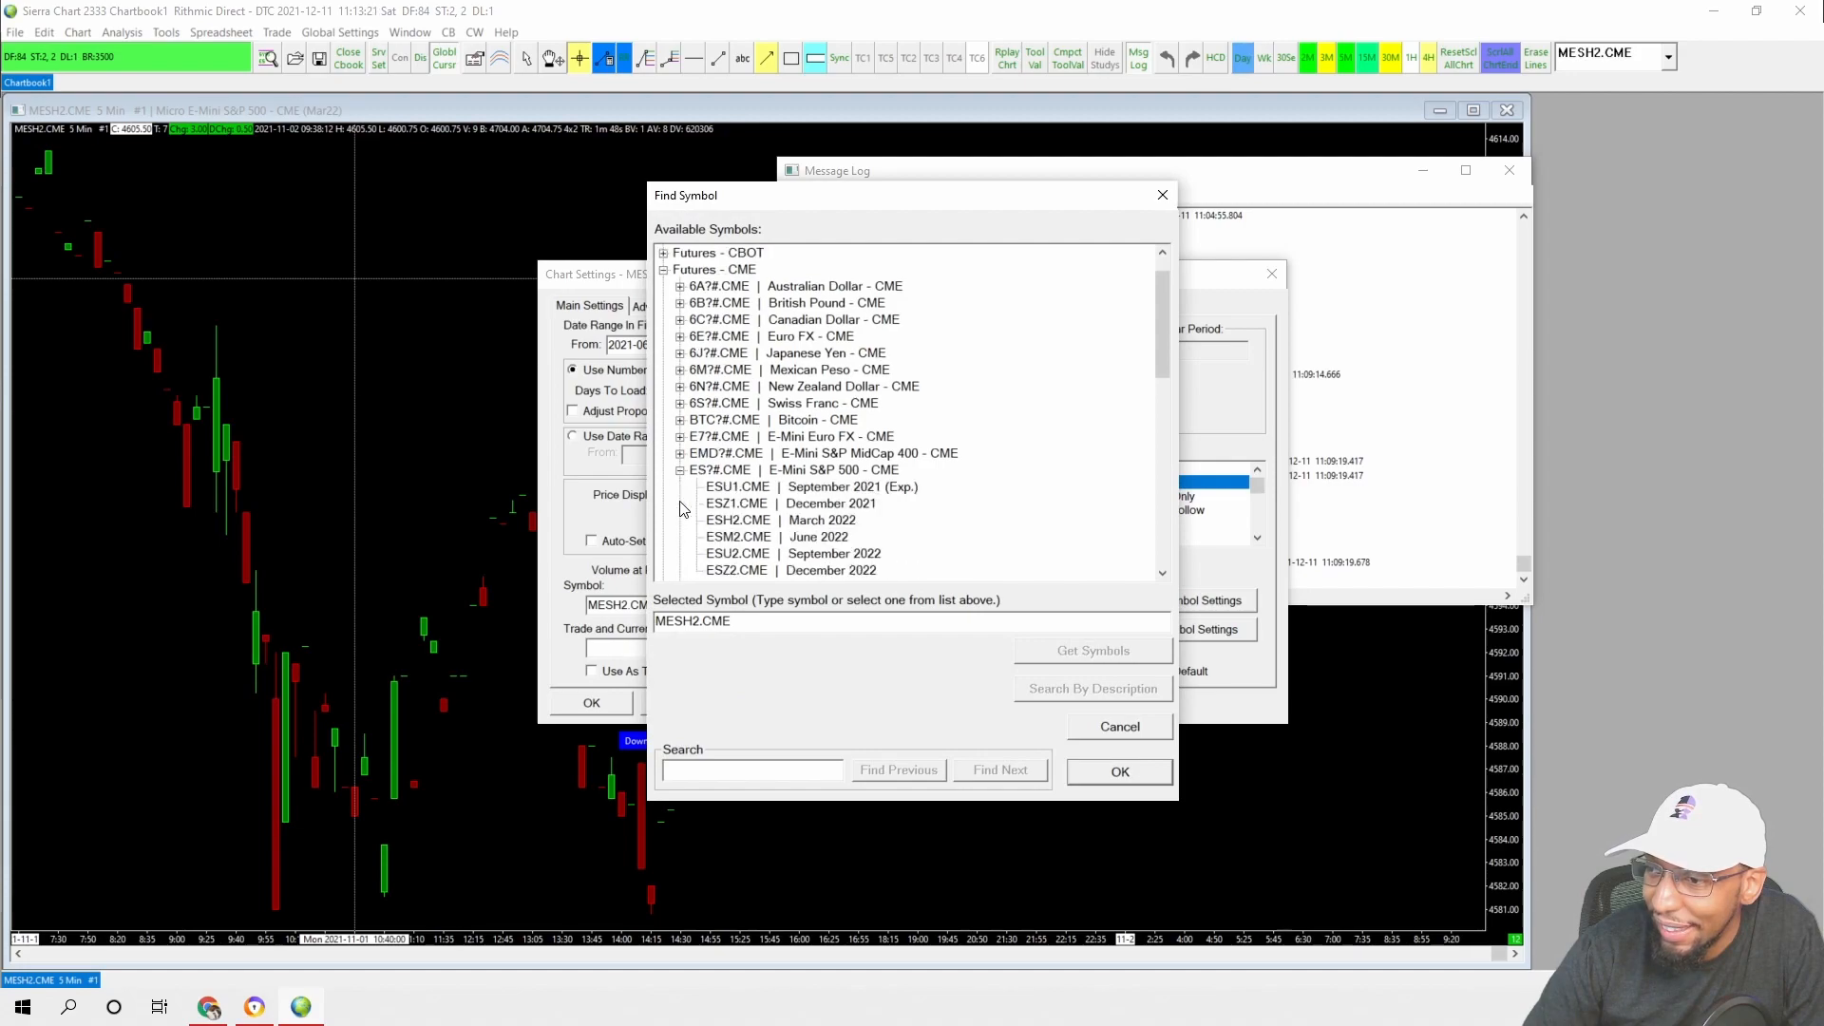
{"action": "left_click", "coordinate": [743, 522]}
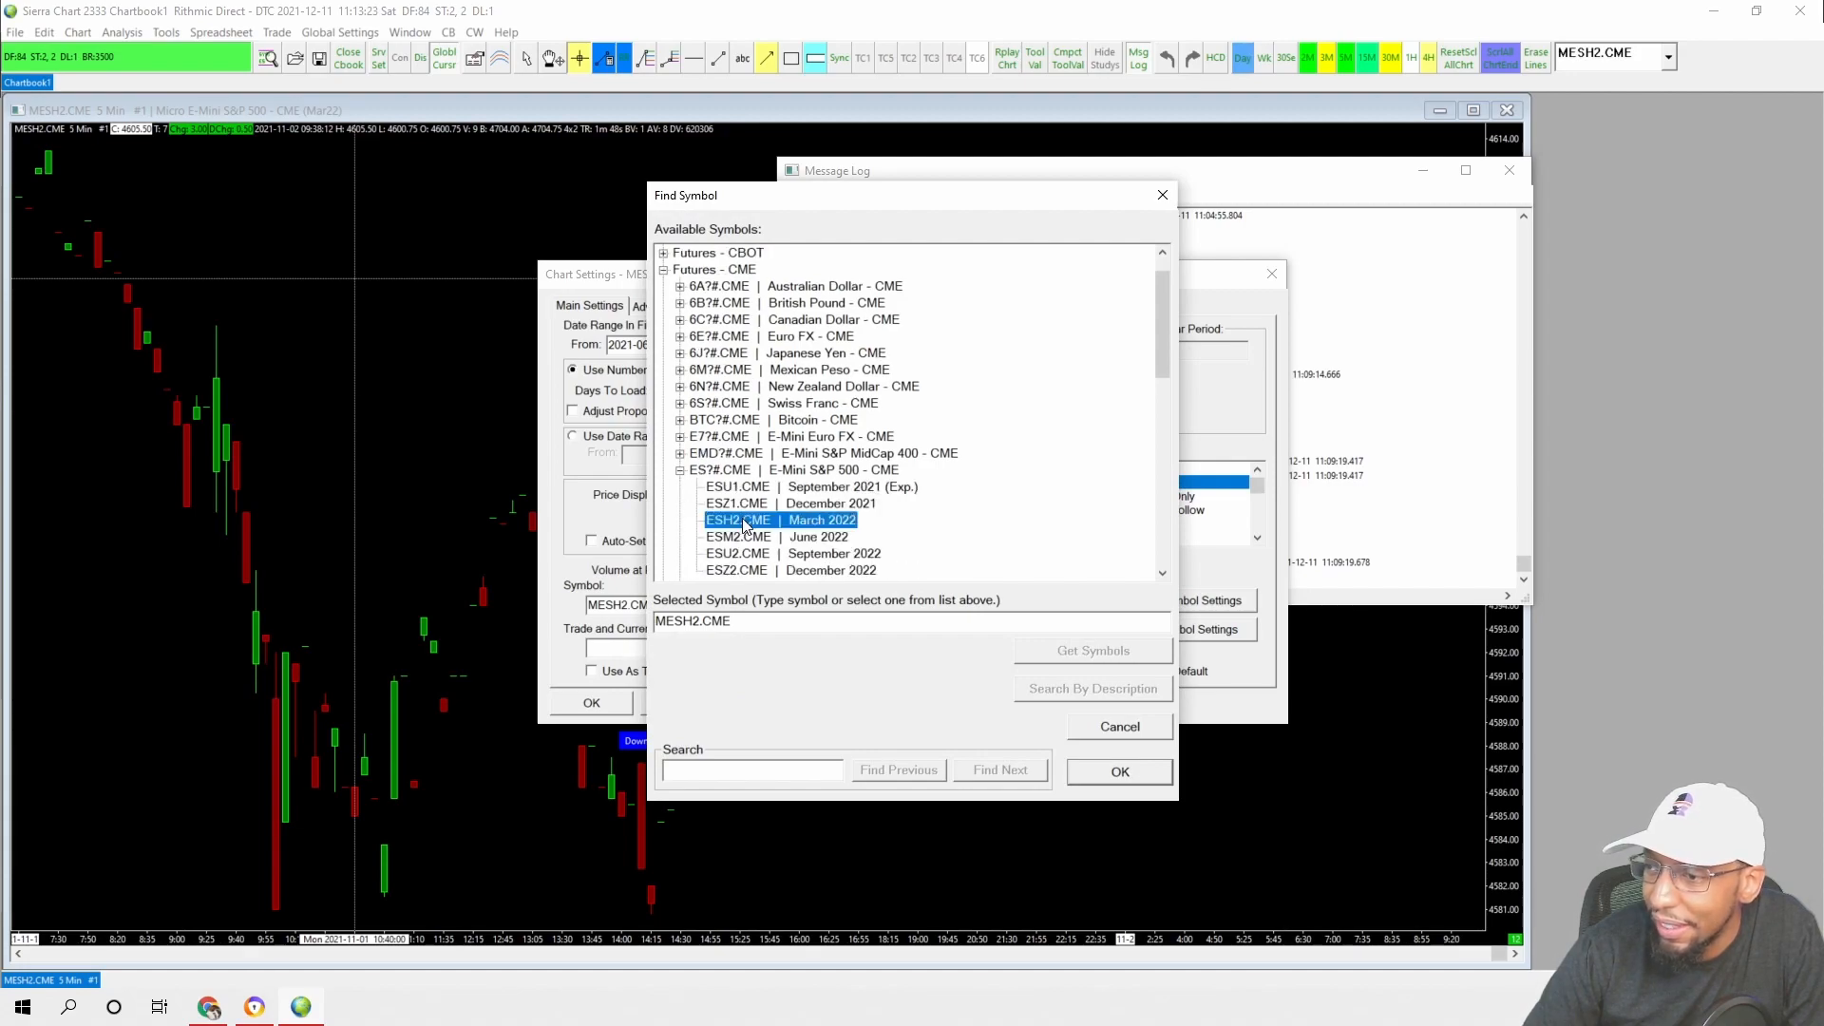
{"action": "left_click", "coordinate": [1121, 775]}
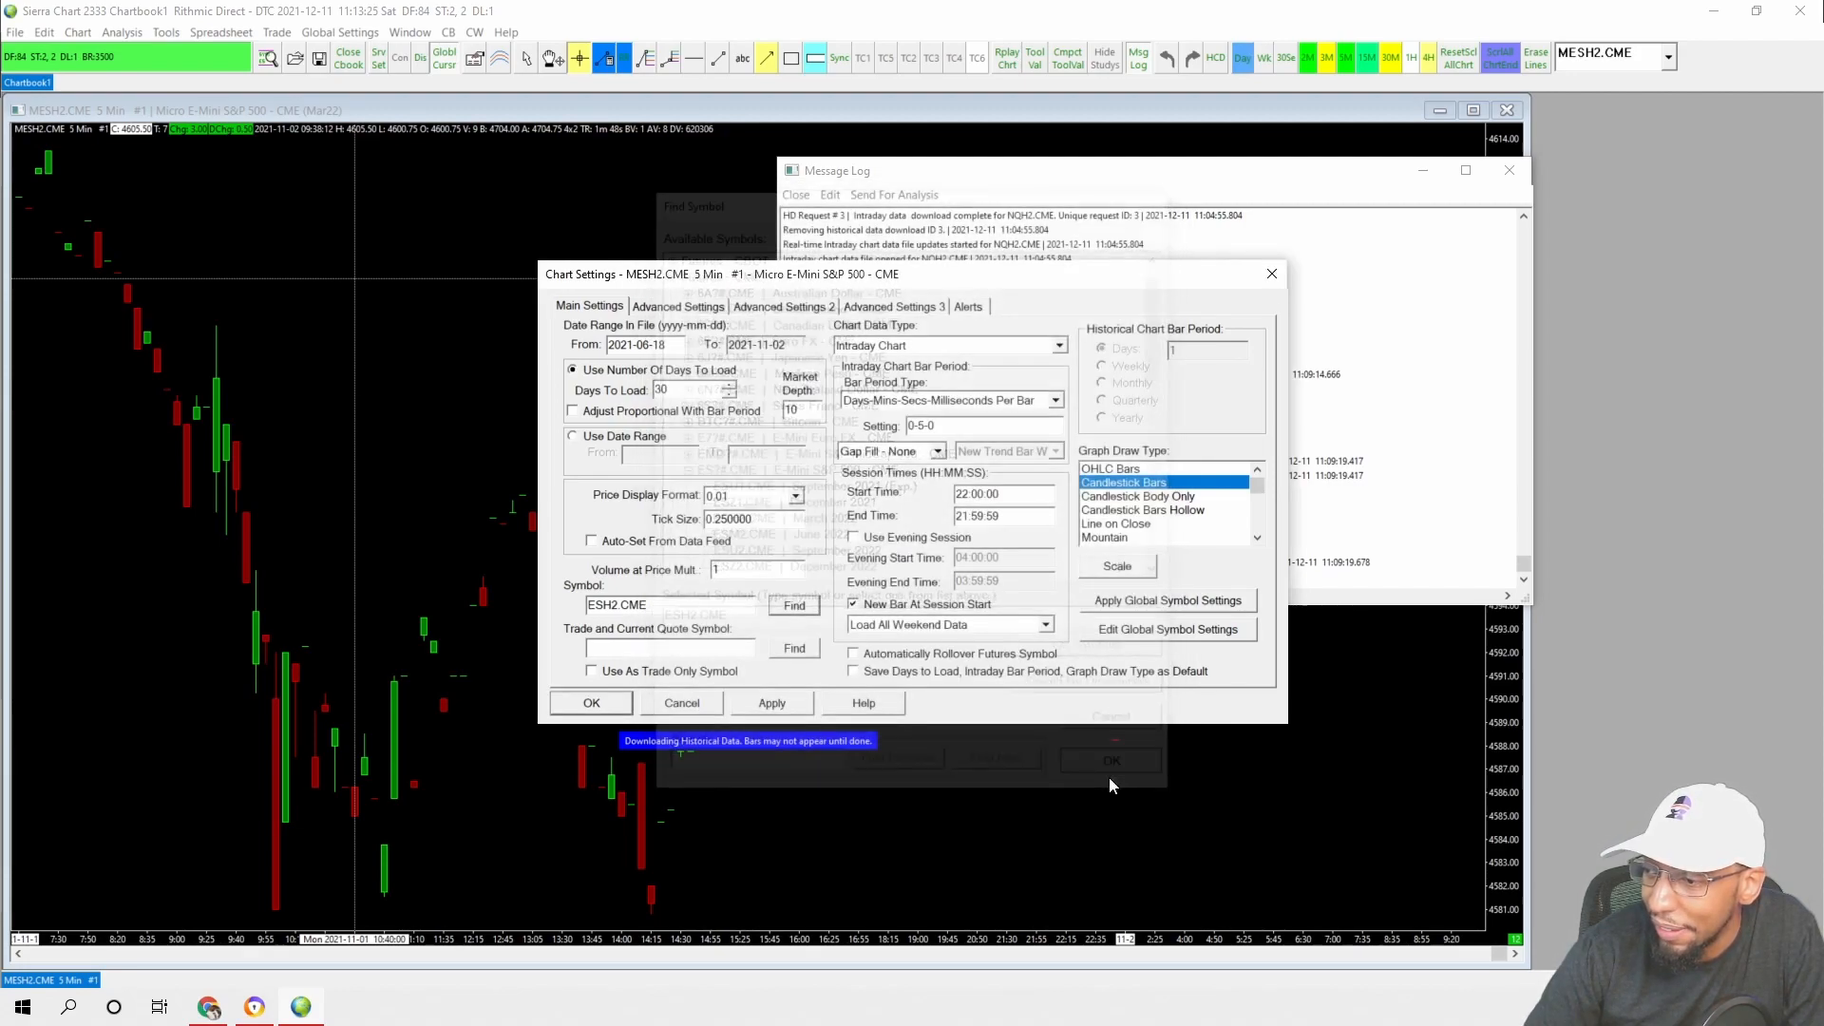
{"action": "left_click", "coordinate": [587, 701]}
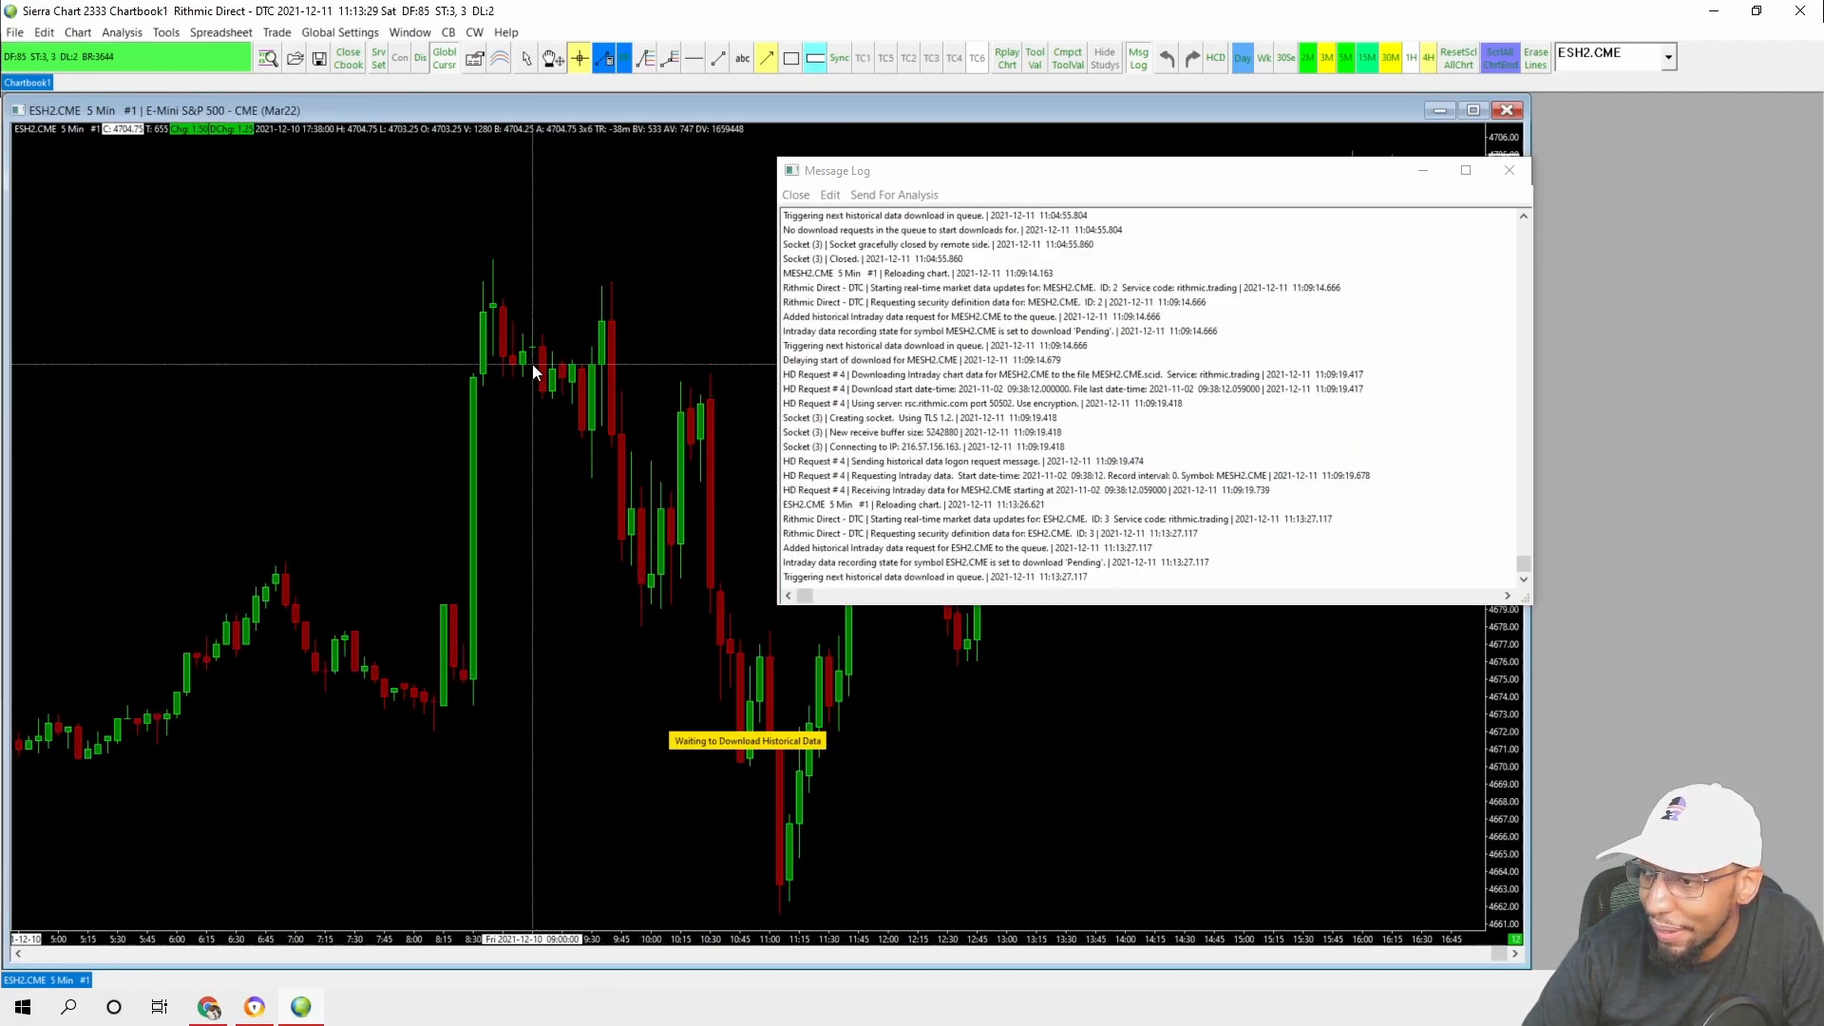
Move the Message Log aside, disconnect and reconnect the data feed, and check the ESH2.CME chart
{"action": "left_click_drag", "start_coordinate": [974, 180], "coordinate": [1245, 135]}
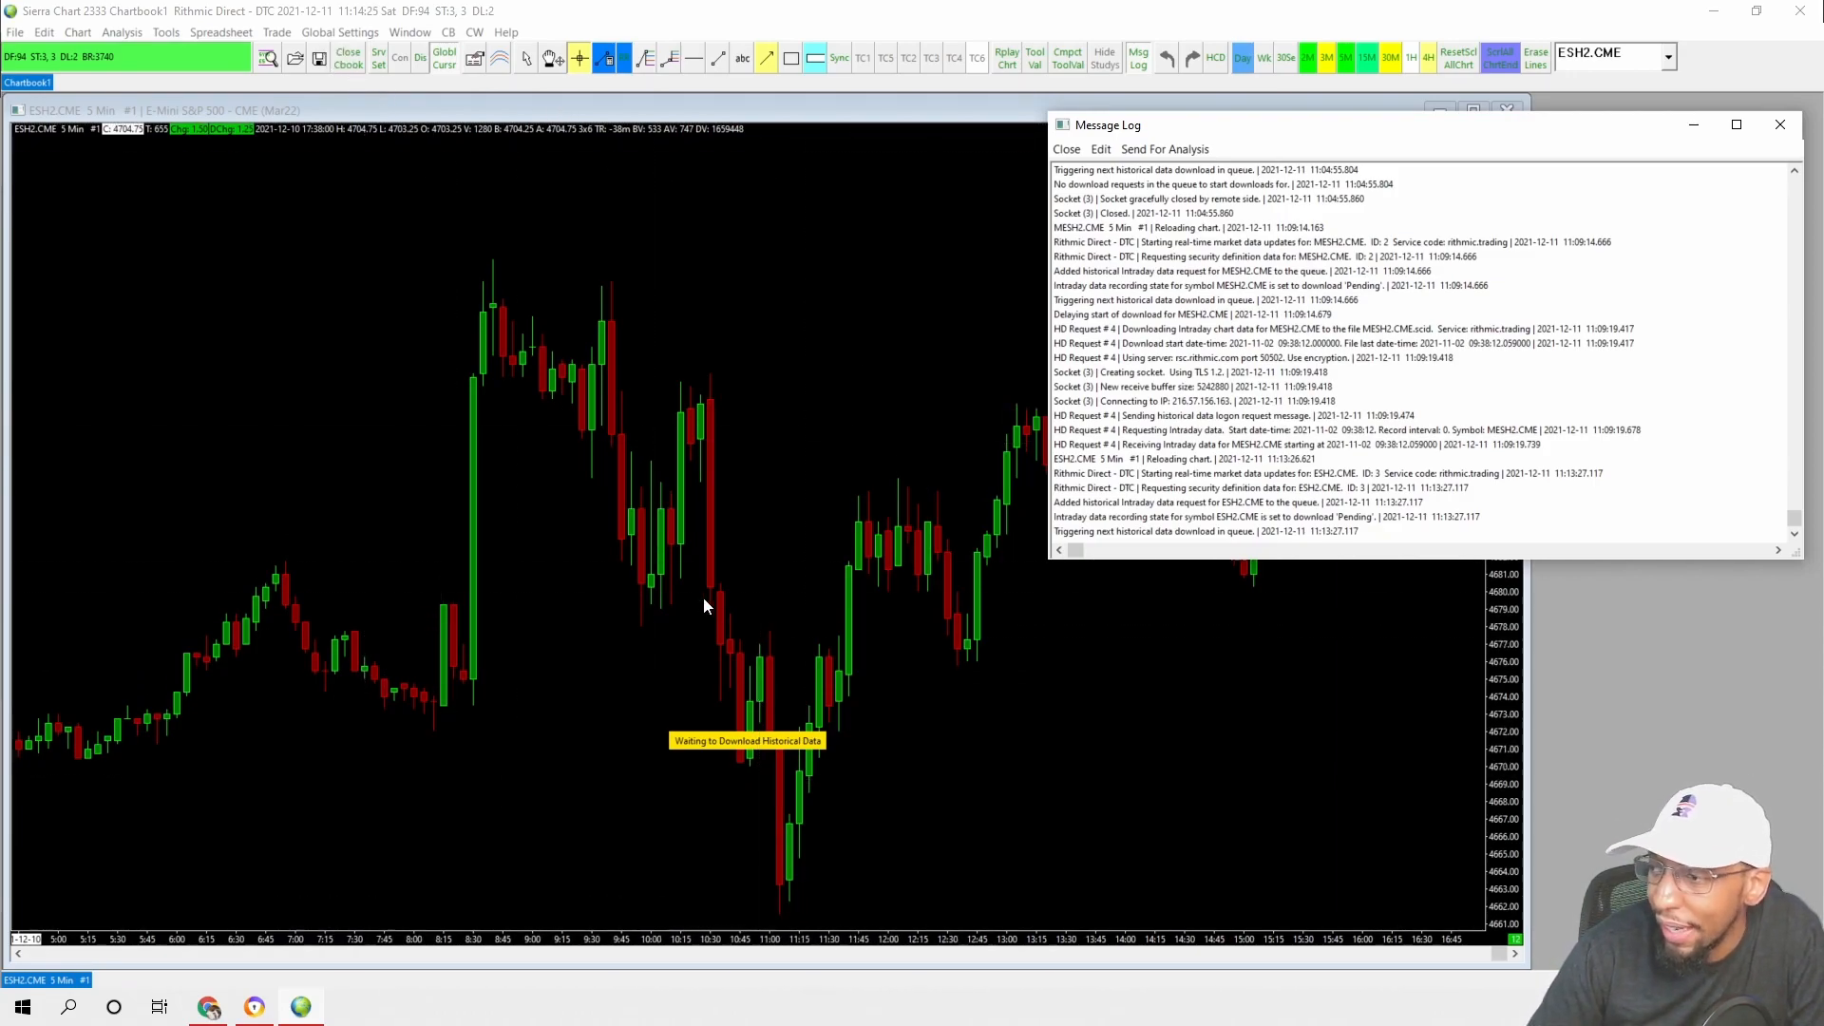
{"action": "left_click", "coordinate": [432, 61]}
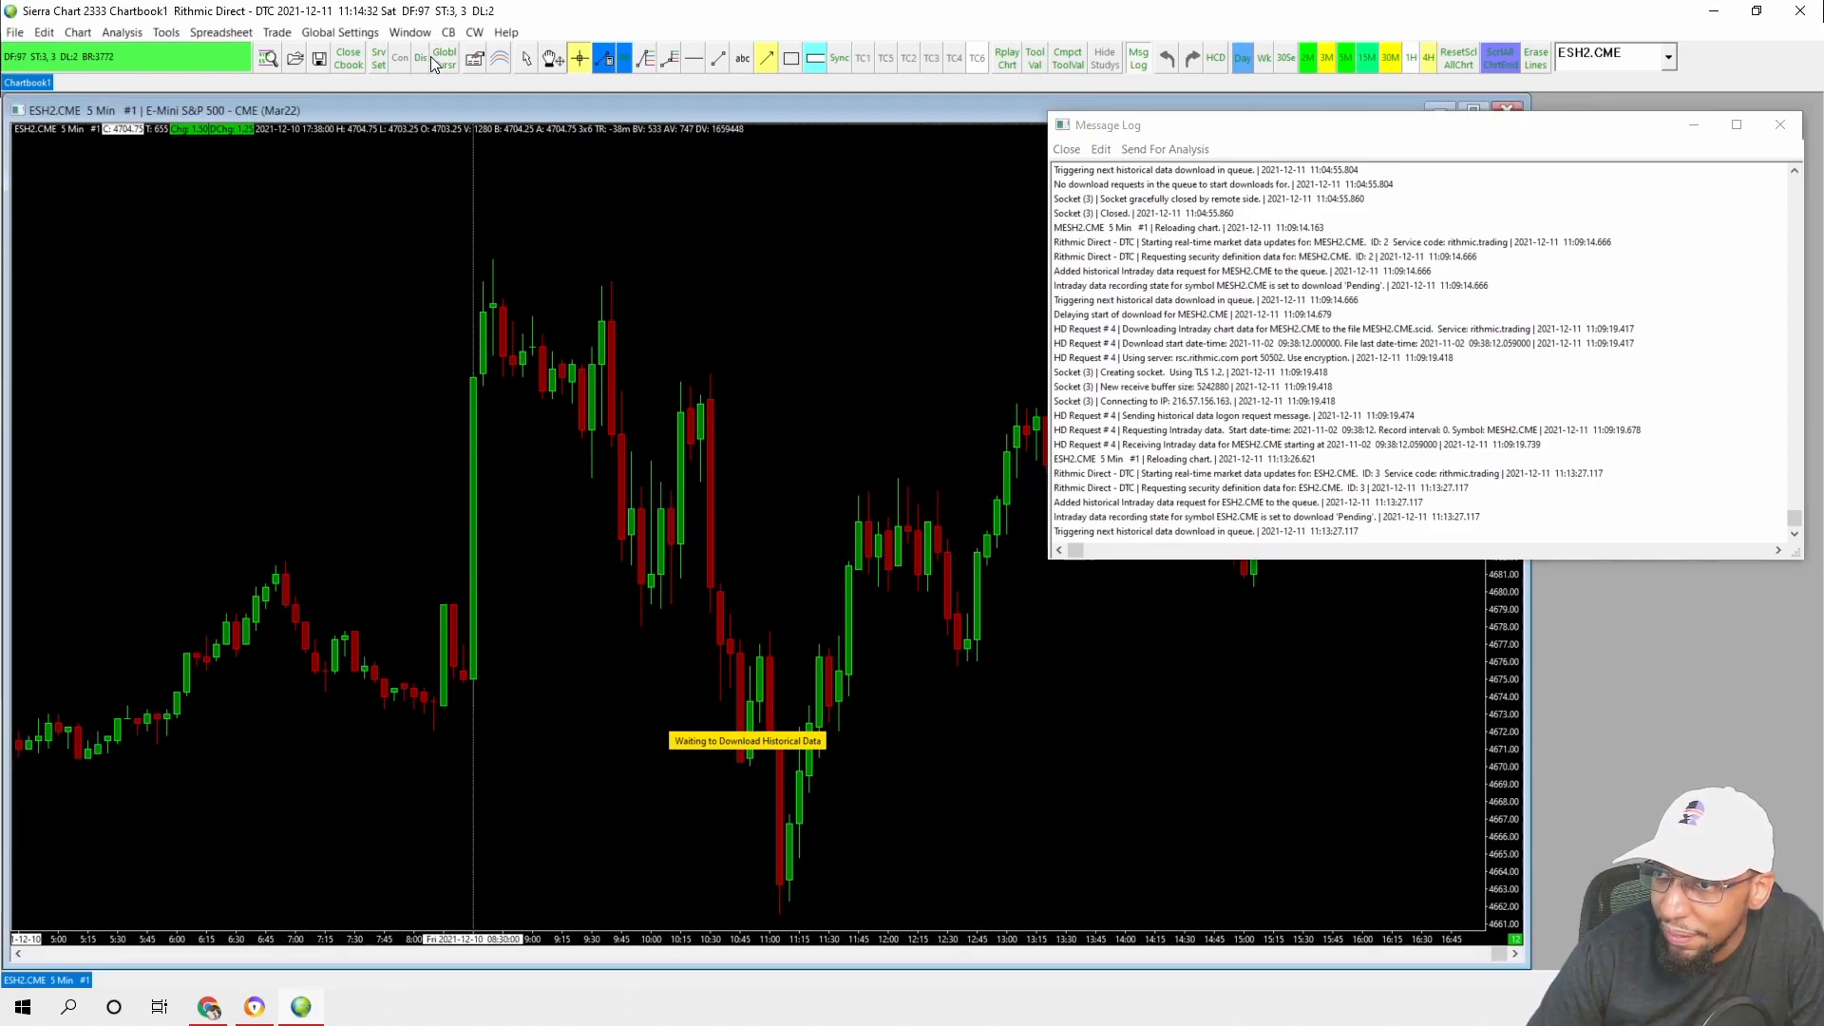
{"action": "left_click", "coordinate": [420, 57]}
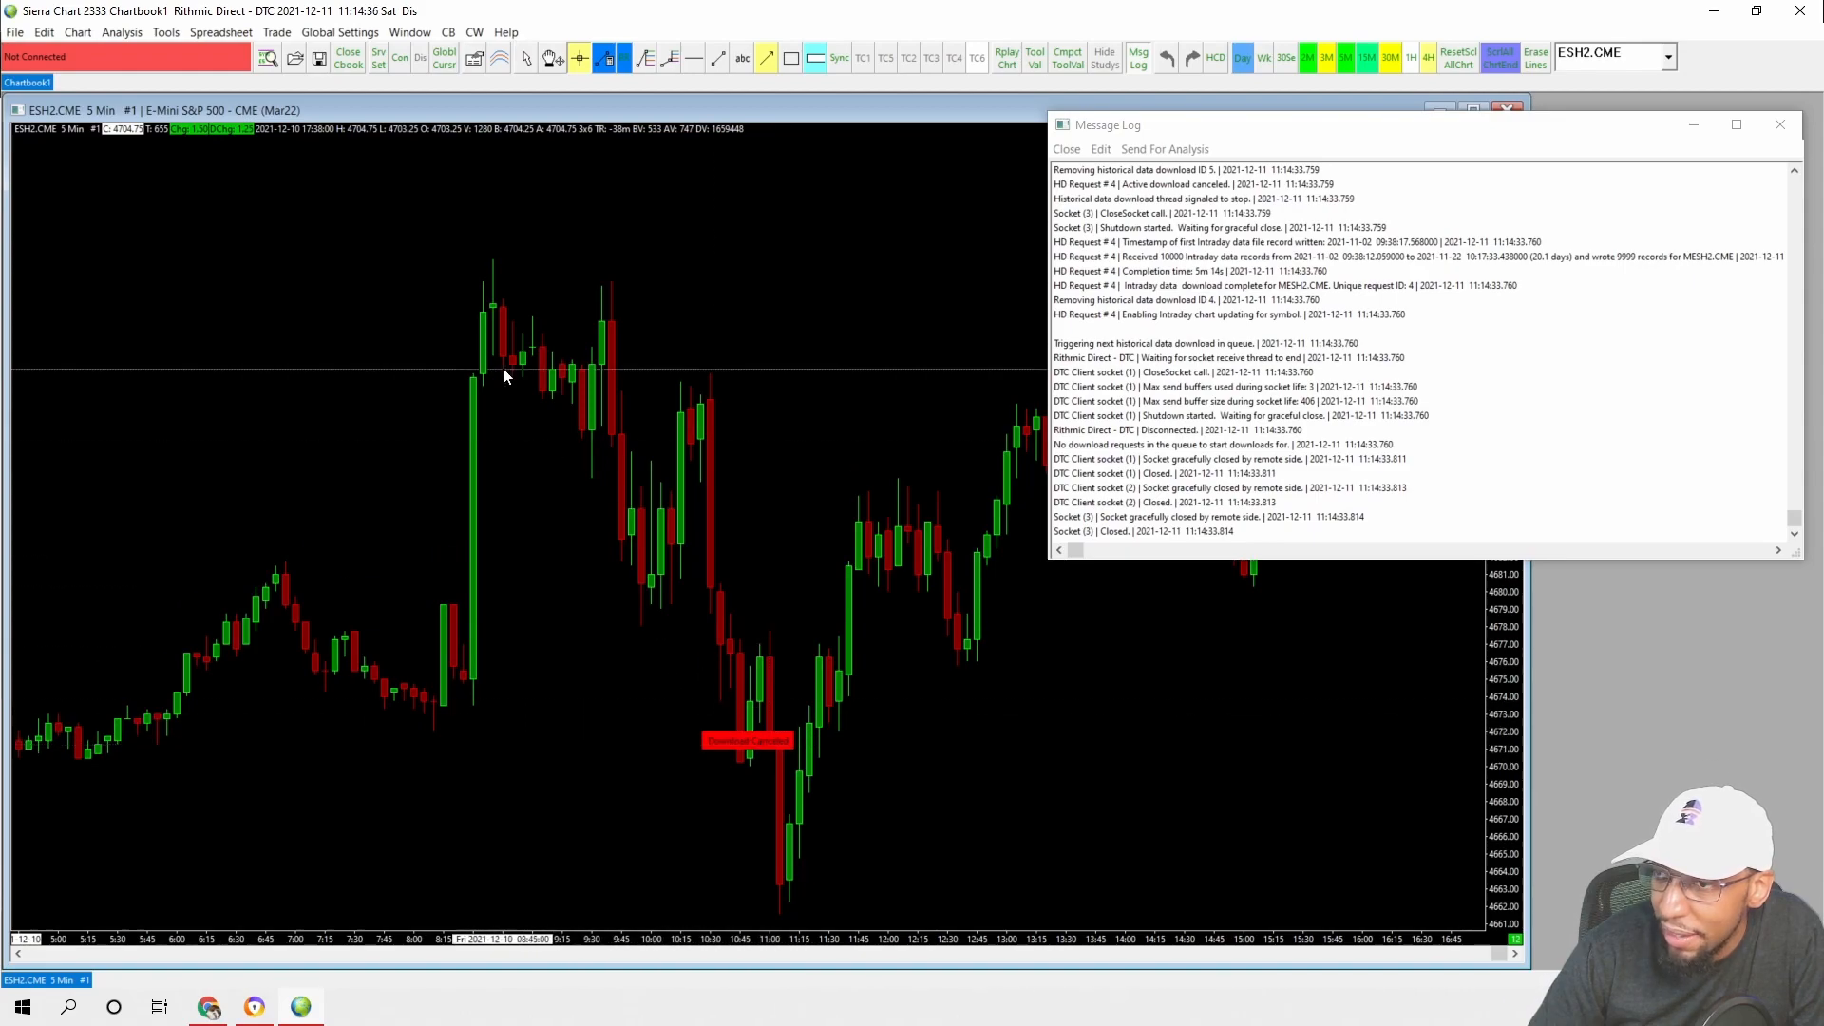
{"action": "left_click", "coordinate": [398, 59]}
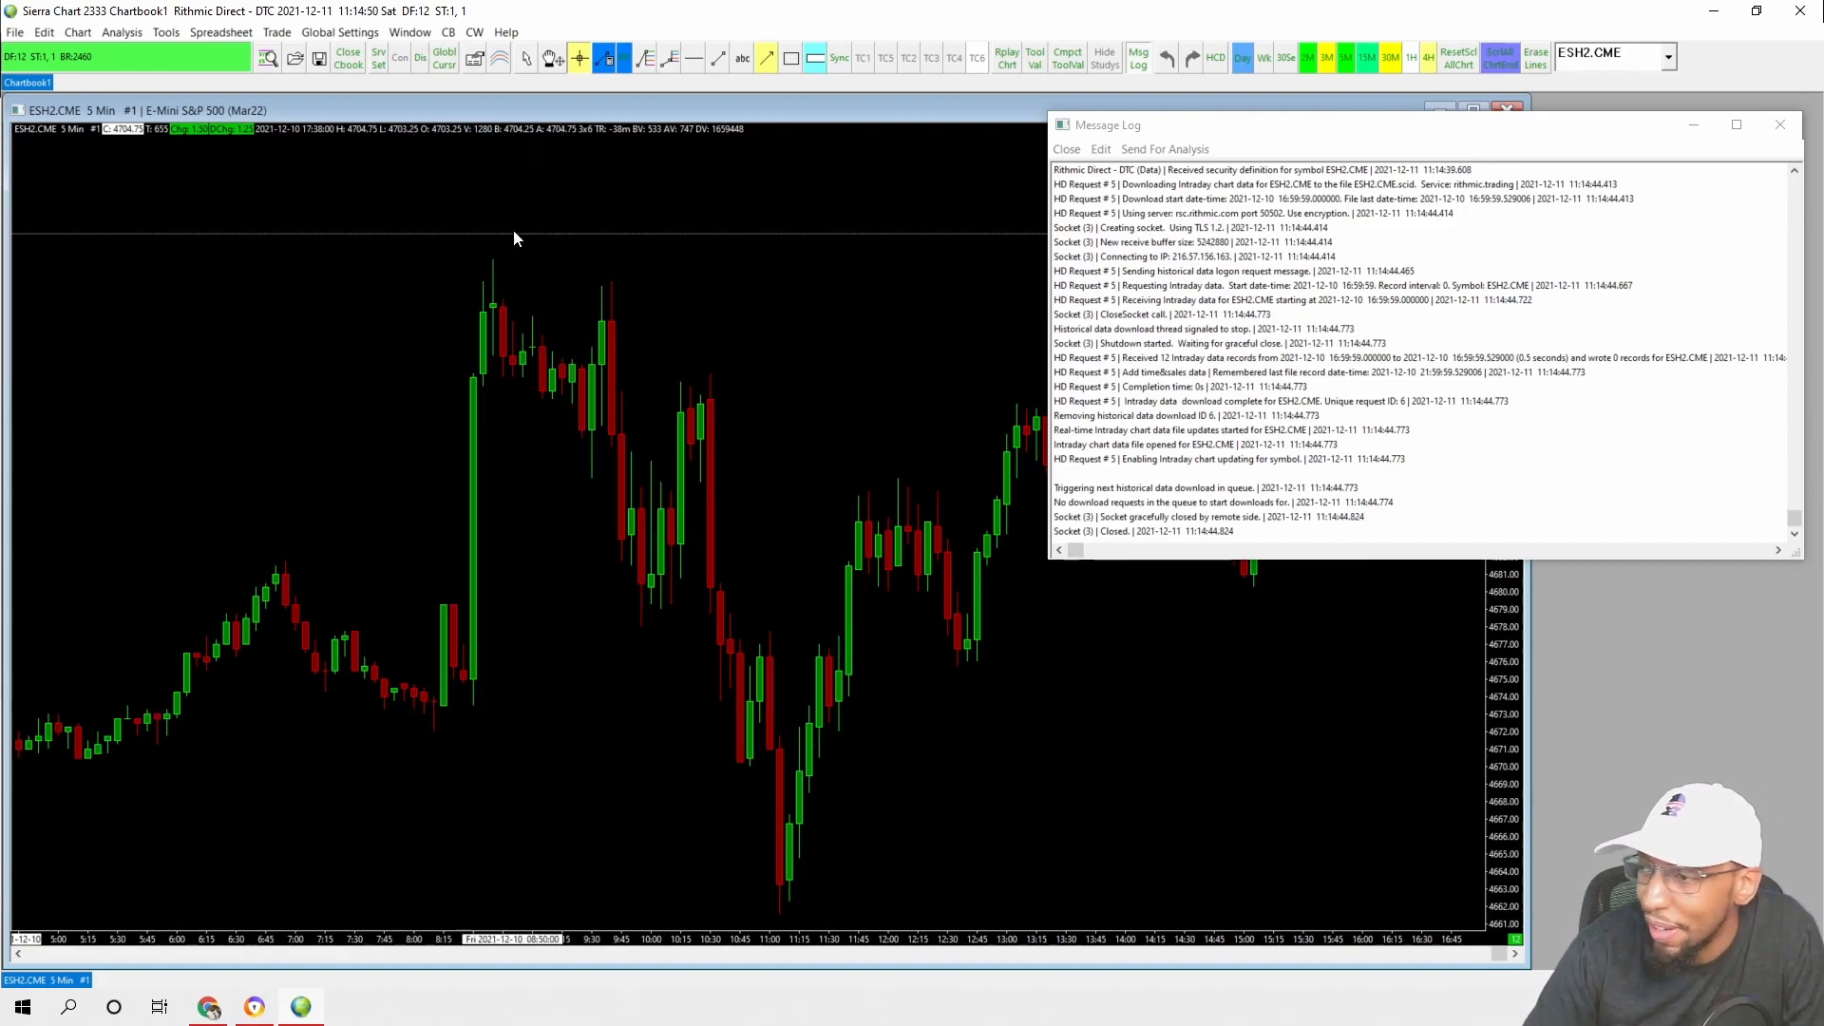
{"action": "scroll", "coordinate": [553, 441], "scroll_direction": "up", "scroll_amount": 1}
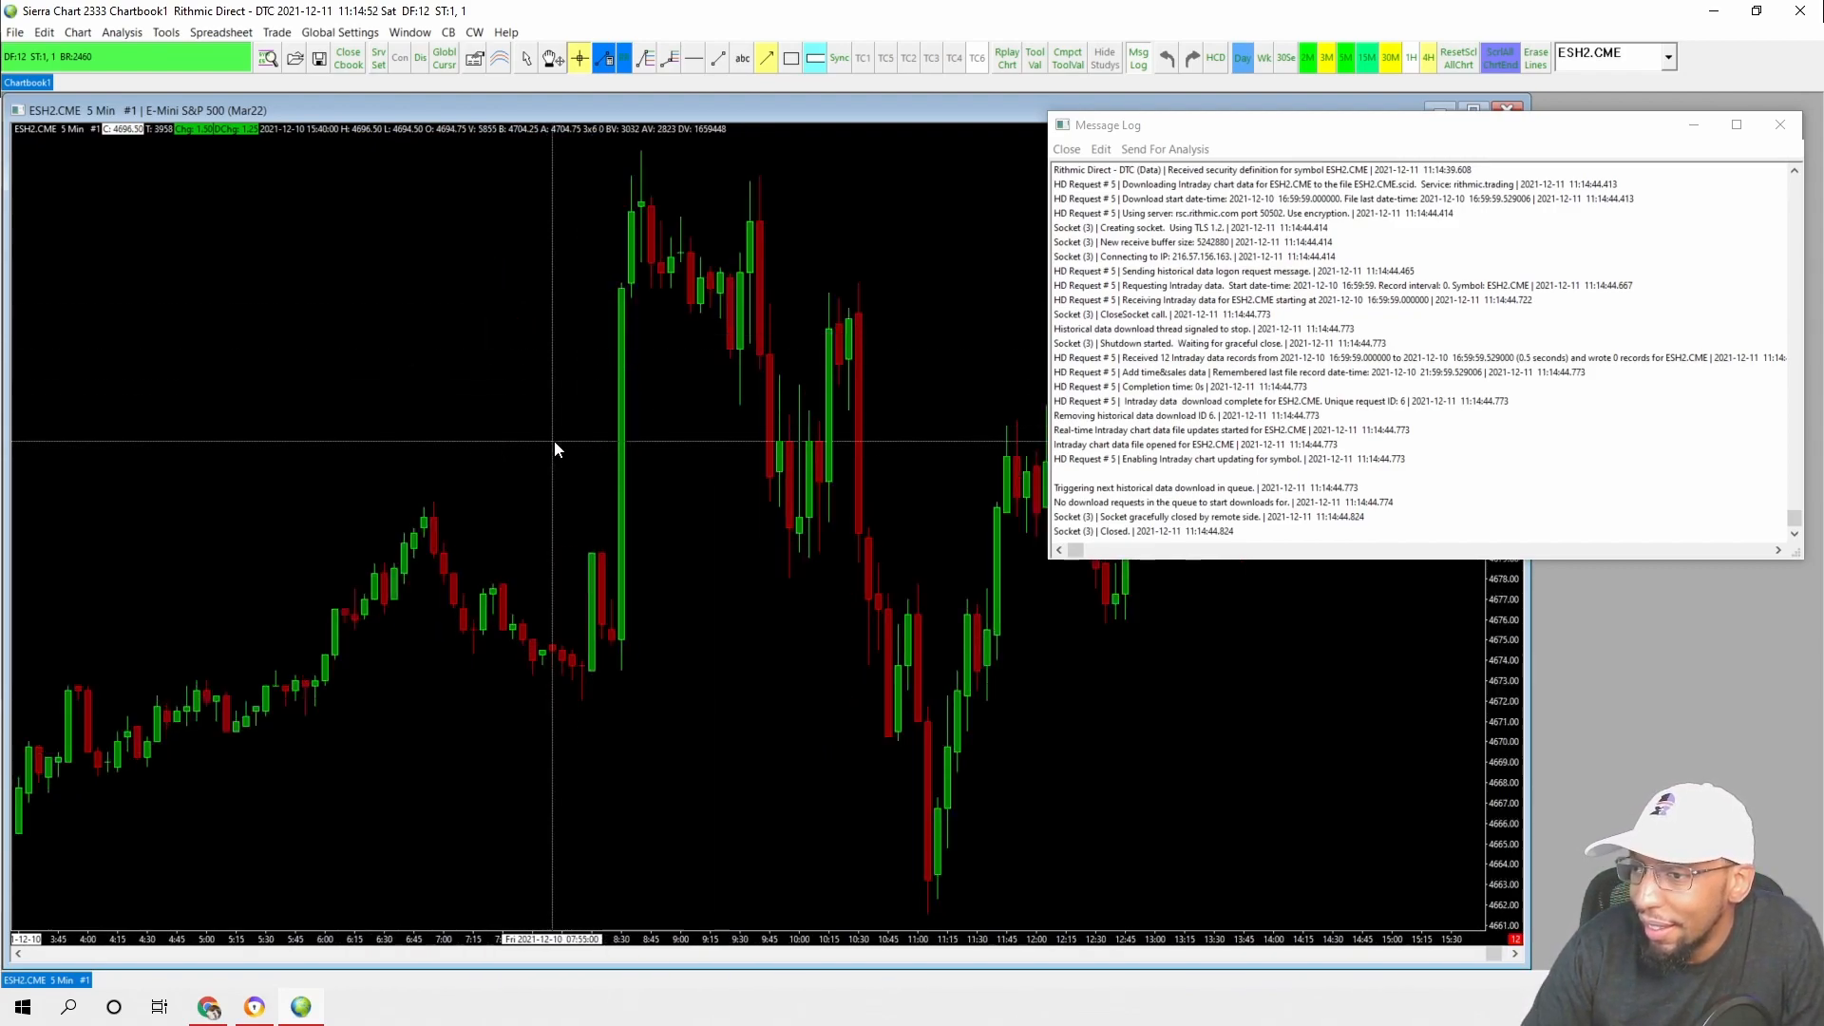
{"action": "scroll", "coordinate": [674, 408], "scroll_direction": "up", "scroll_amount": 1}
{"action": "scroll", "coordinate": [671, 410], "scroll_direction": "down", "scroll_amount": 3}
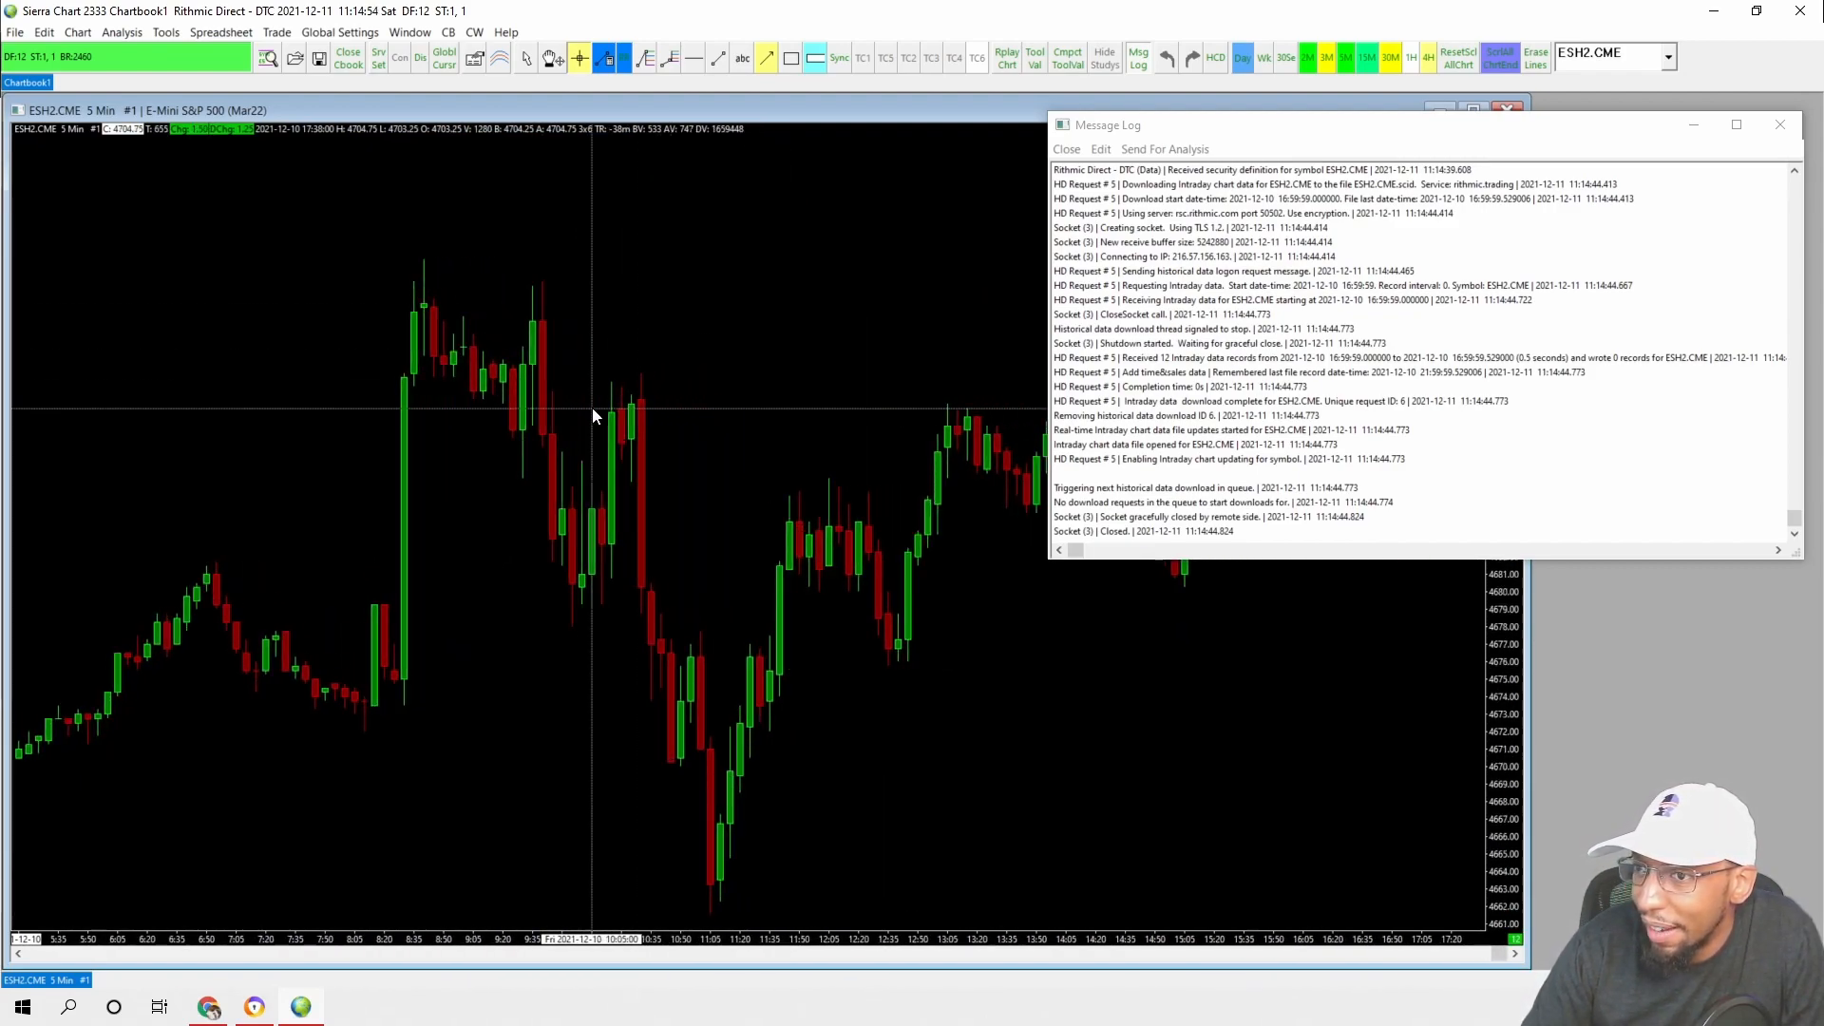
Reposition the Message Log and narrow it so that it covers less of the ESH2.CME chart
{"action": "left_click_drag", "start_coordinate": [1407, 124], "coordinate": [1193, 142]}
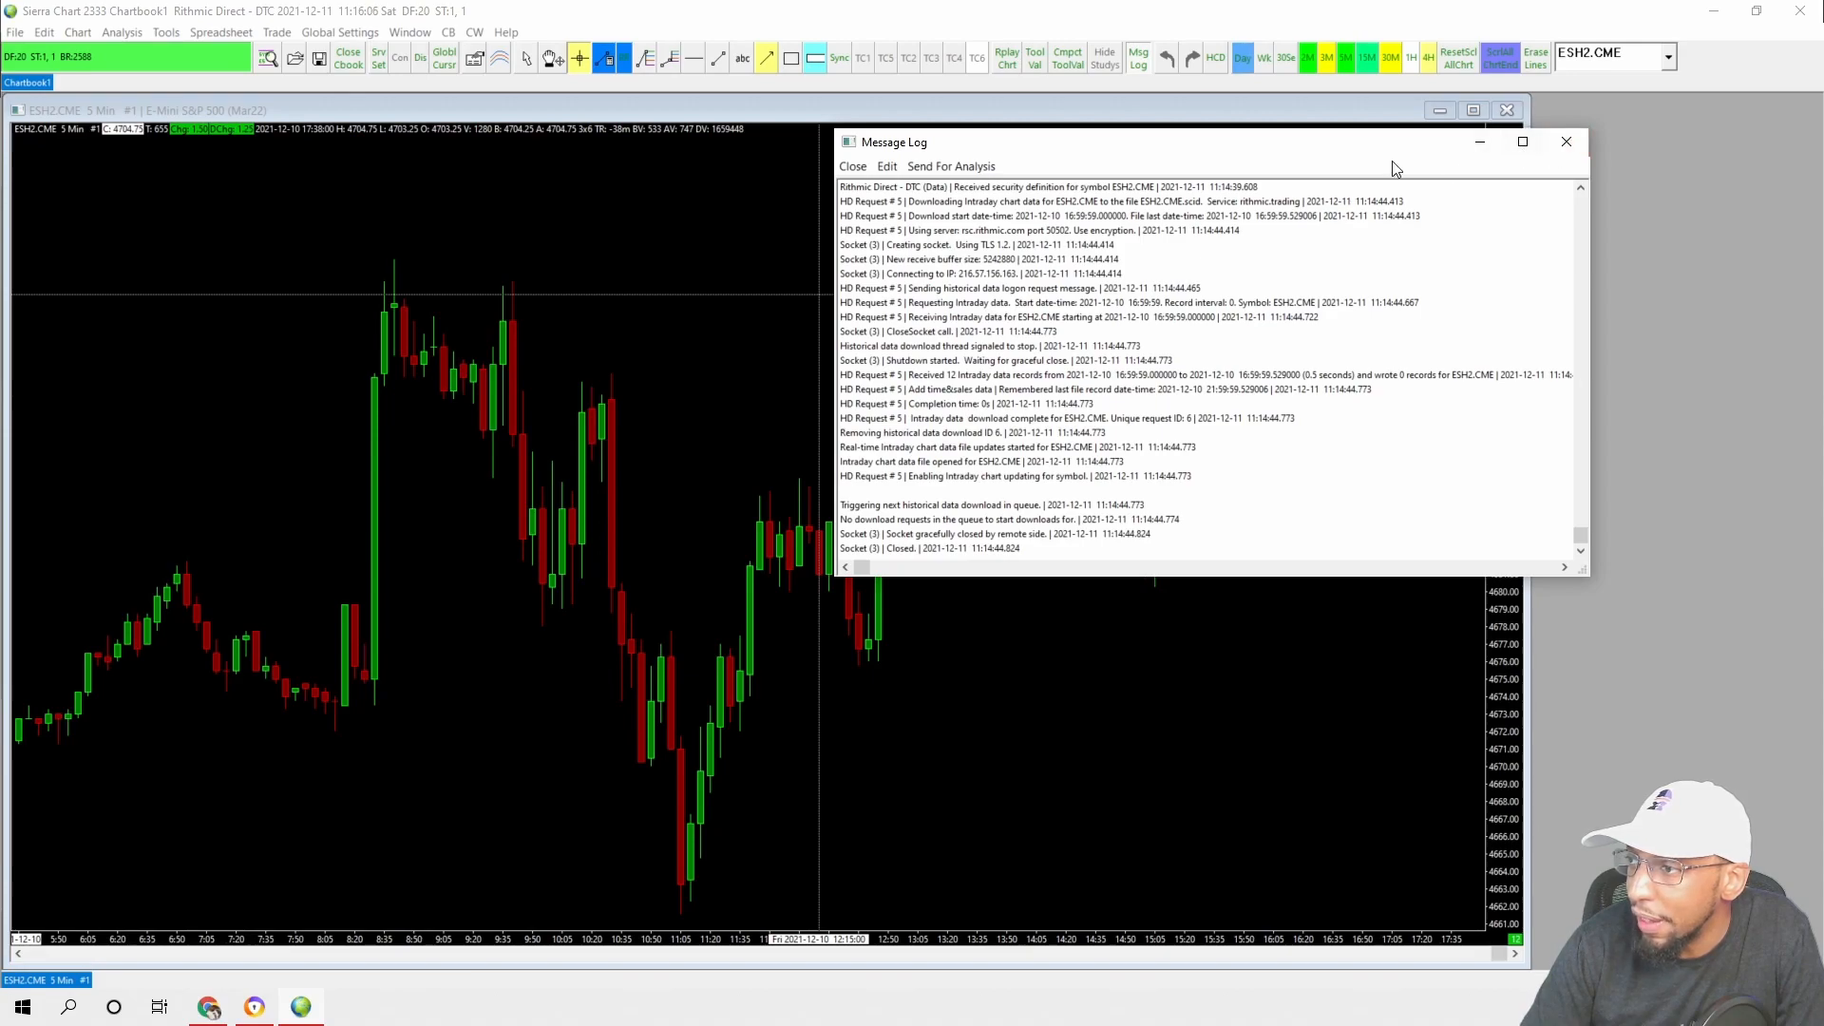
{"action": "left_click_drag", "start_coordinate": [1340, 155], "coordinate": [0, 237]}
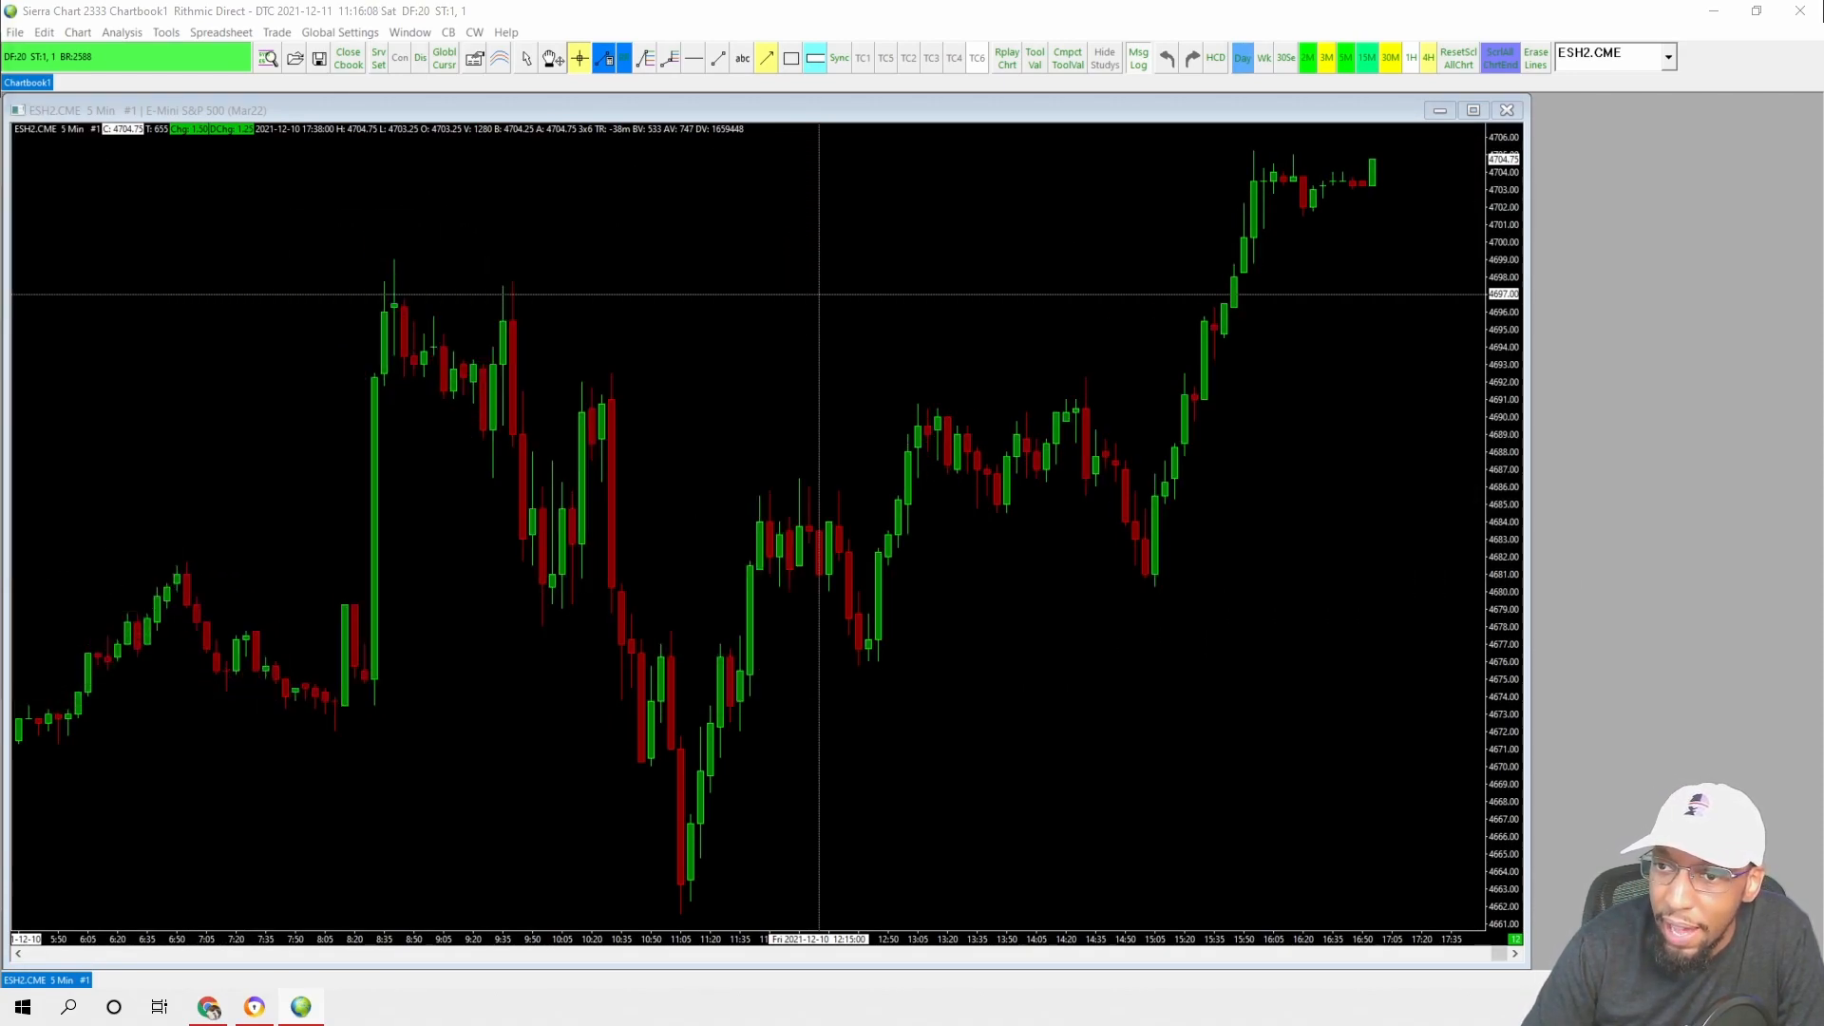
{"action": "left_click_drag", "start_coordinate": [0, 142], "coordinate": [1554, 142]}
{"action": "left_click_drag", "start_coordinate": [1059, 320], "coordinate": [1331, 302]}
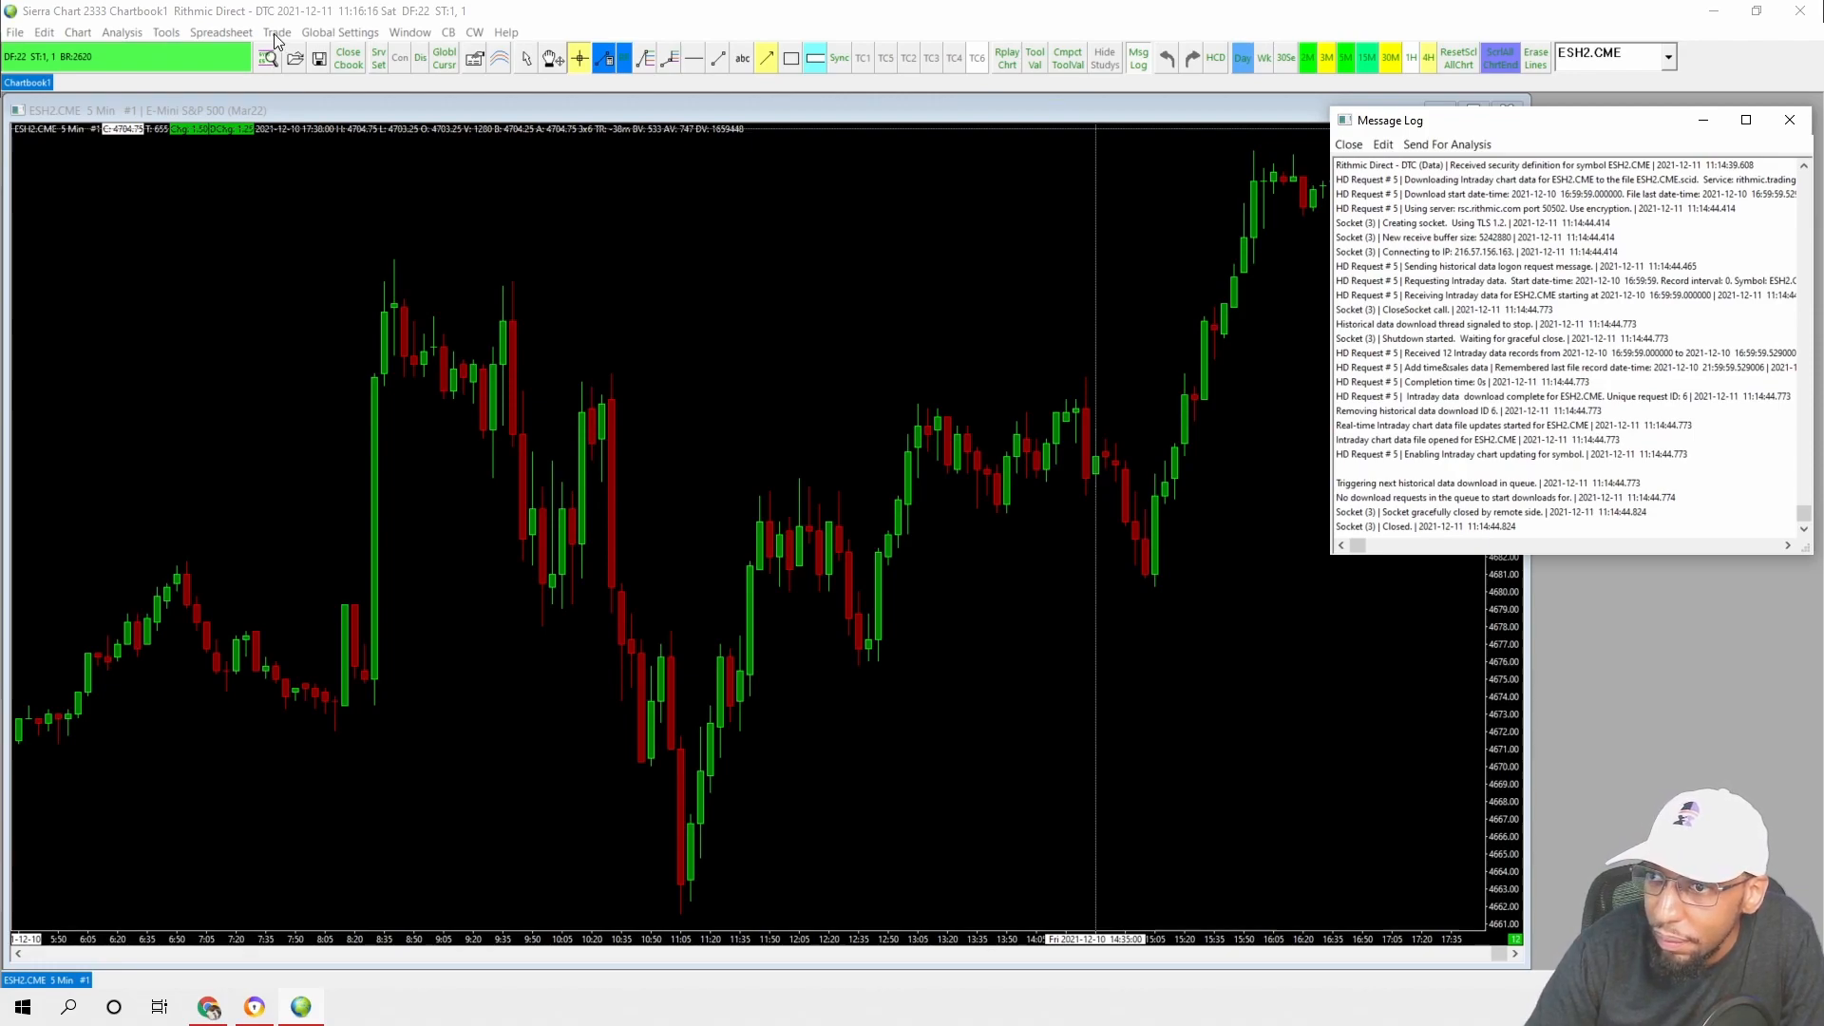
Close Chartbook1 with its changes saved and open the chartbook Dual_Trader_Ext.Cht
{"action": "left_click", "coordinate": [342, 61]}
{"action": "left_click", "coordinate": [872, 539]}
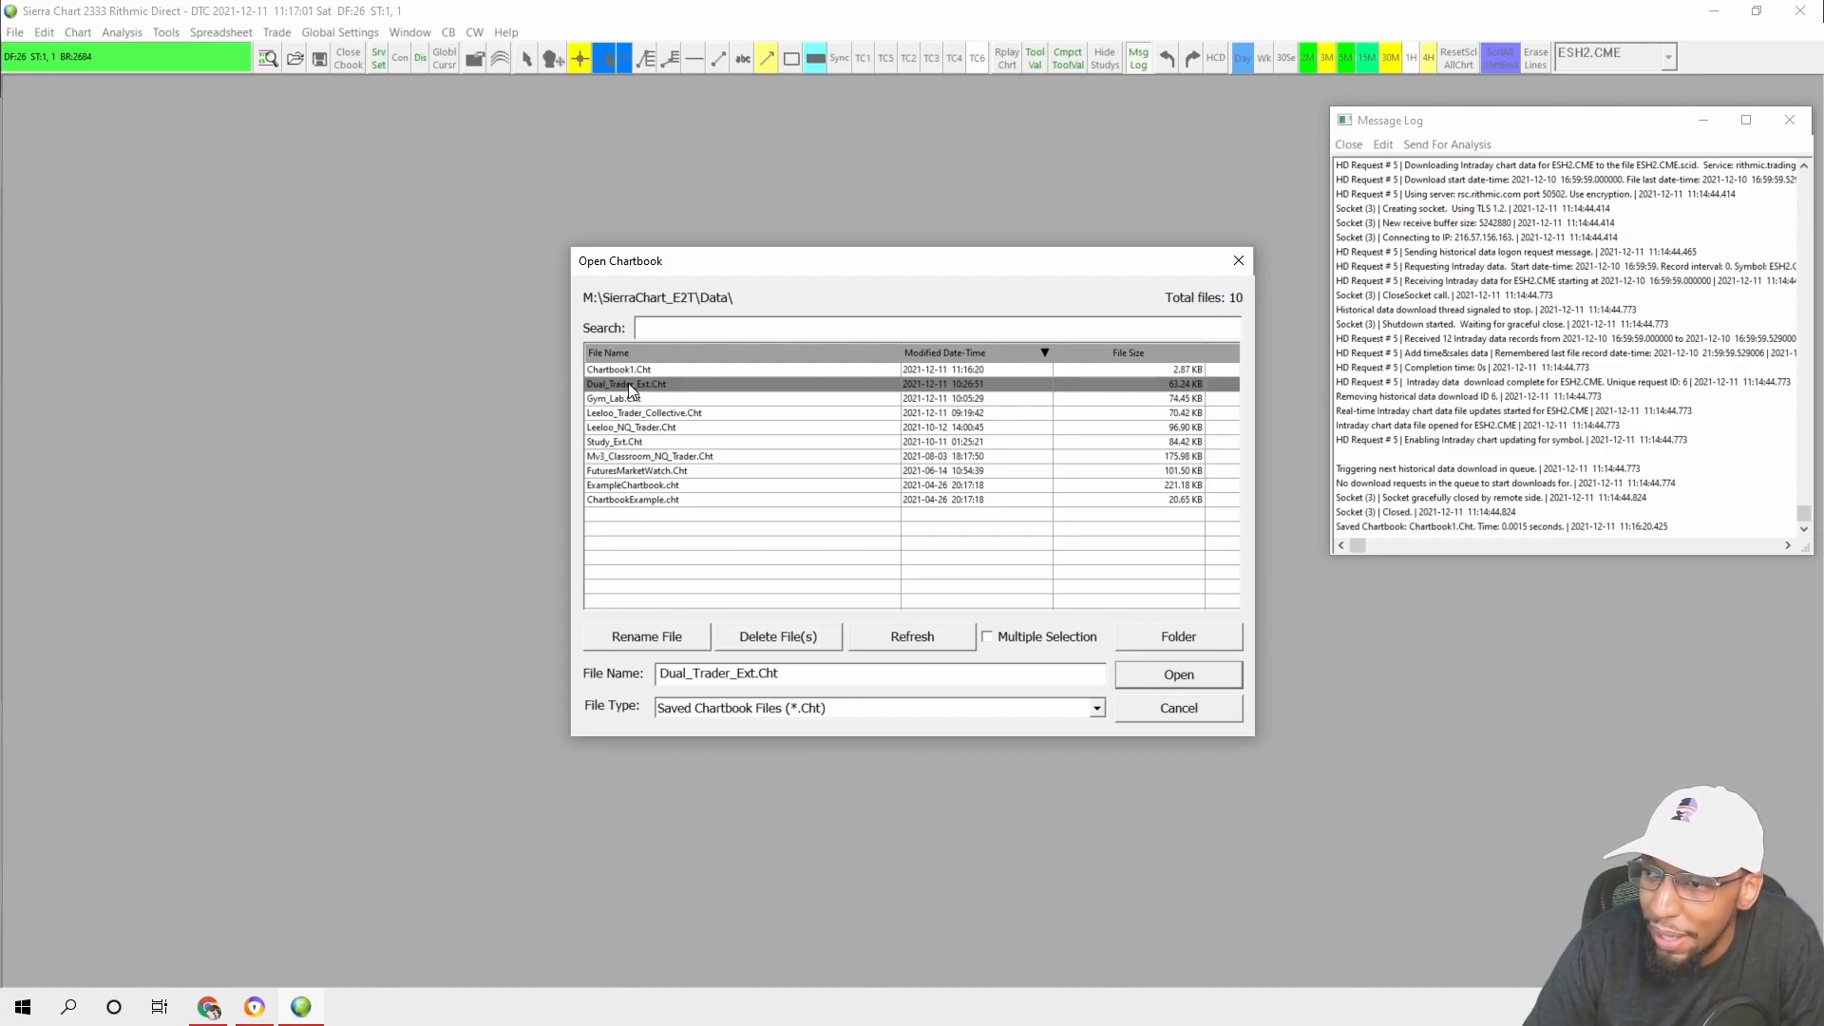
{"action": "left_click", "coordinate": [1141, 677]}
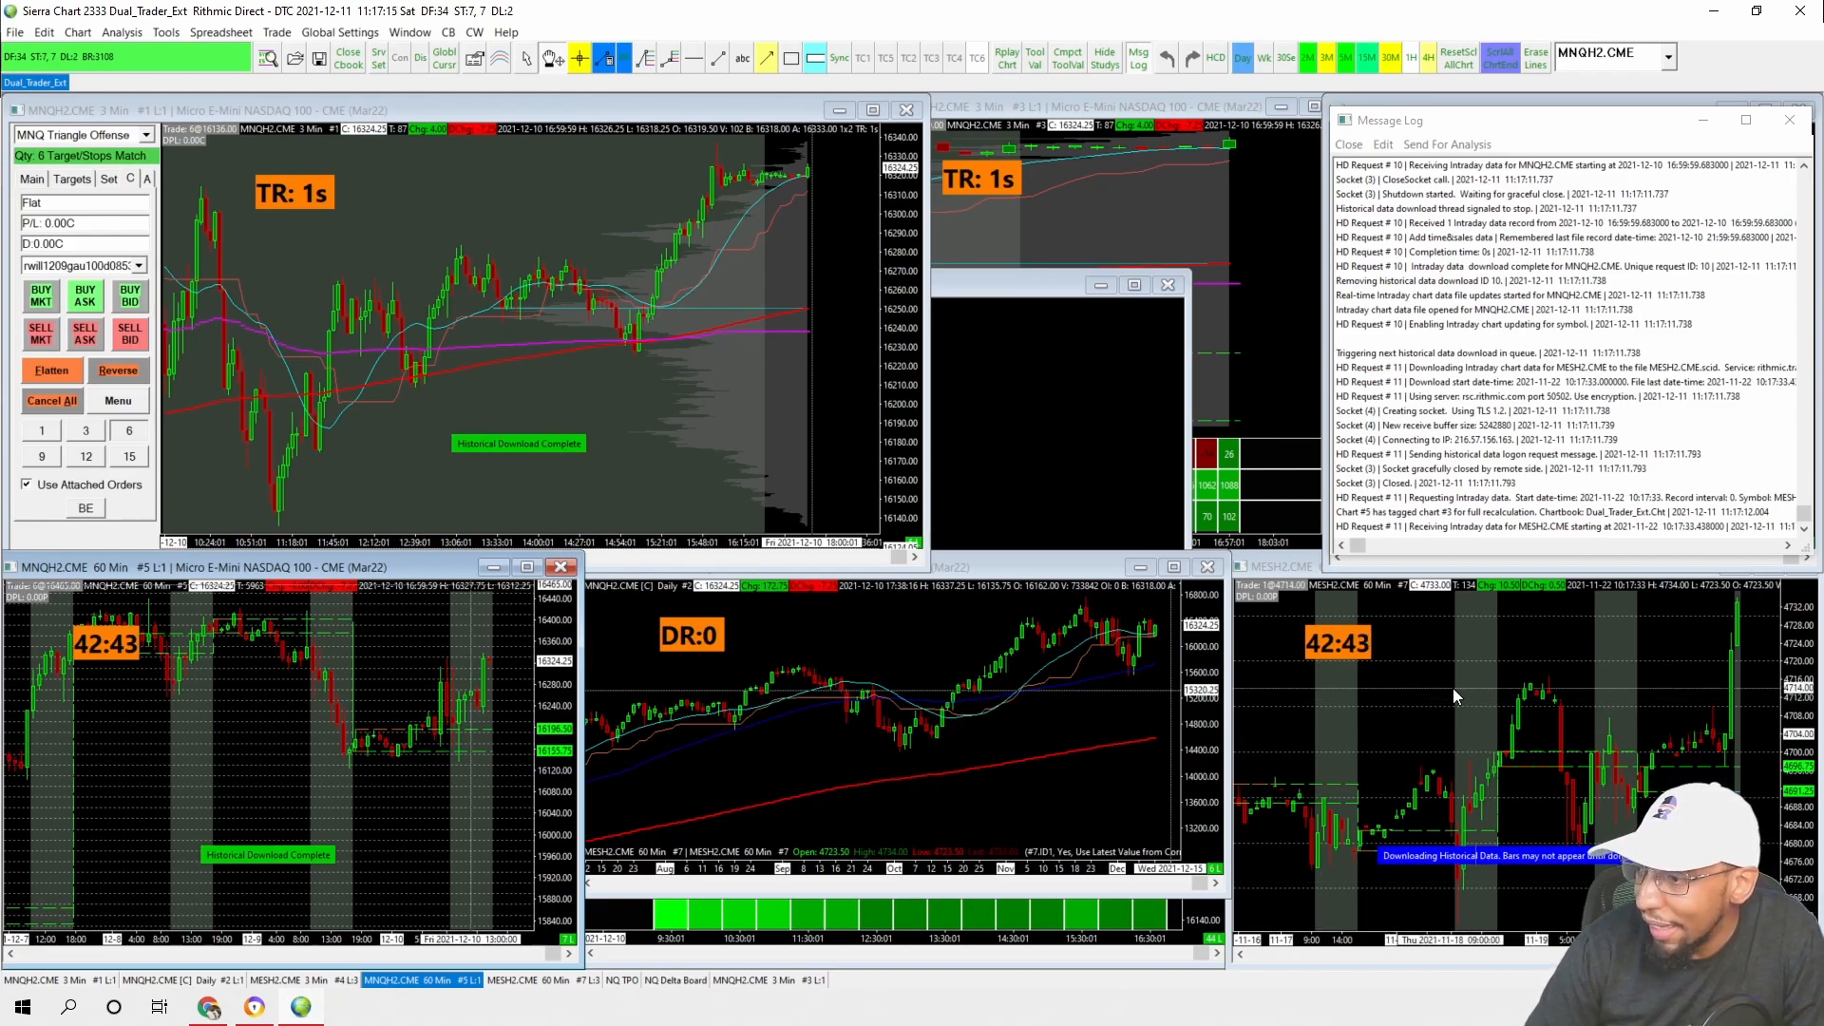
Bring the 3-minute MNQH2.CME and 60-minute MESH2.CME charts forward and move the Message Log off the charts behind it
{"action": "left_click", "coordinate": [1159, 112]}
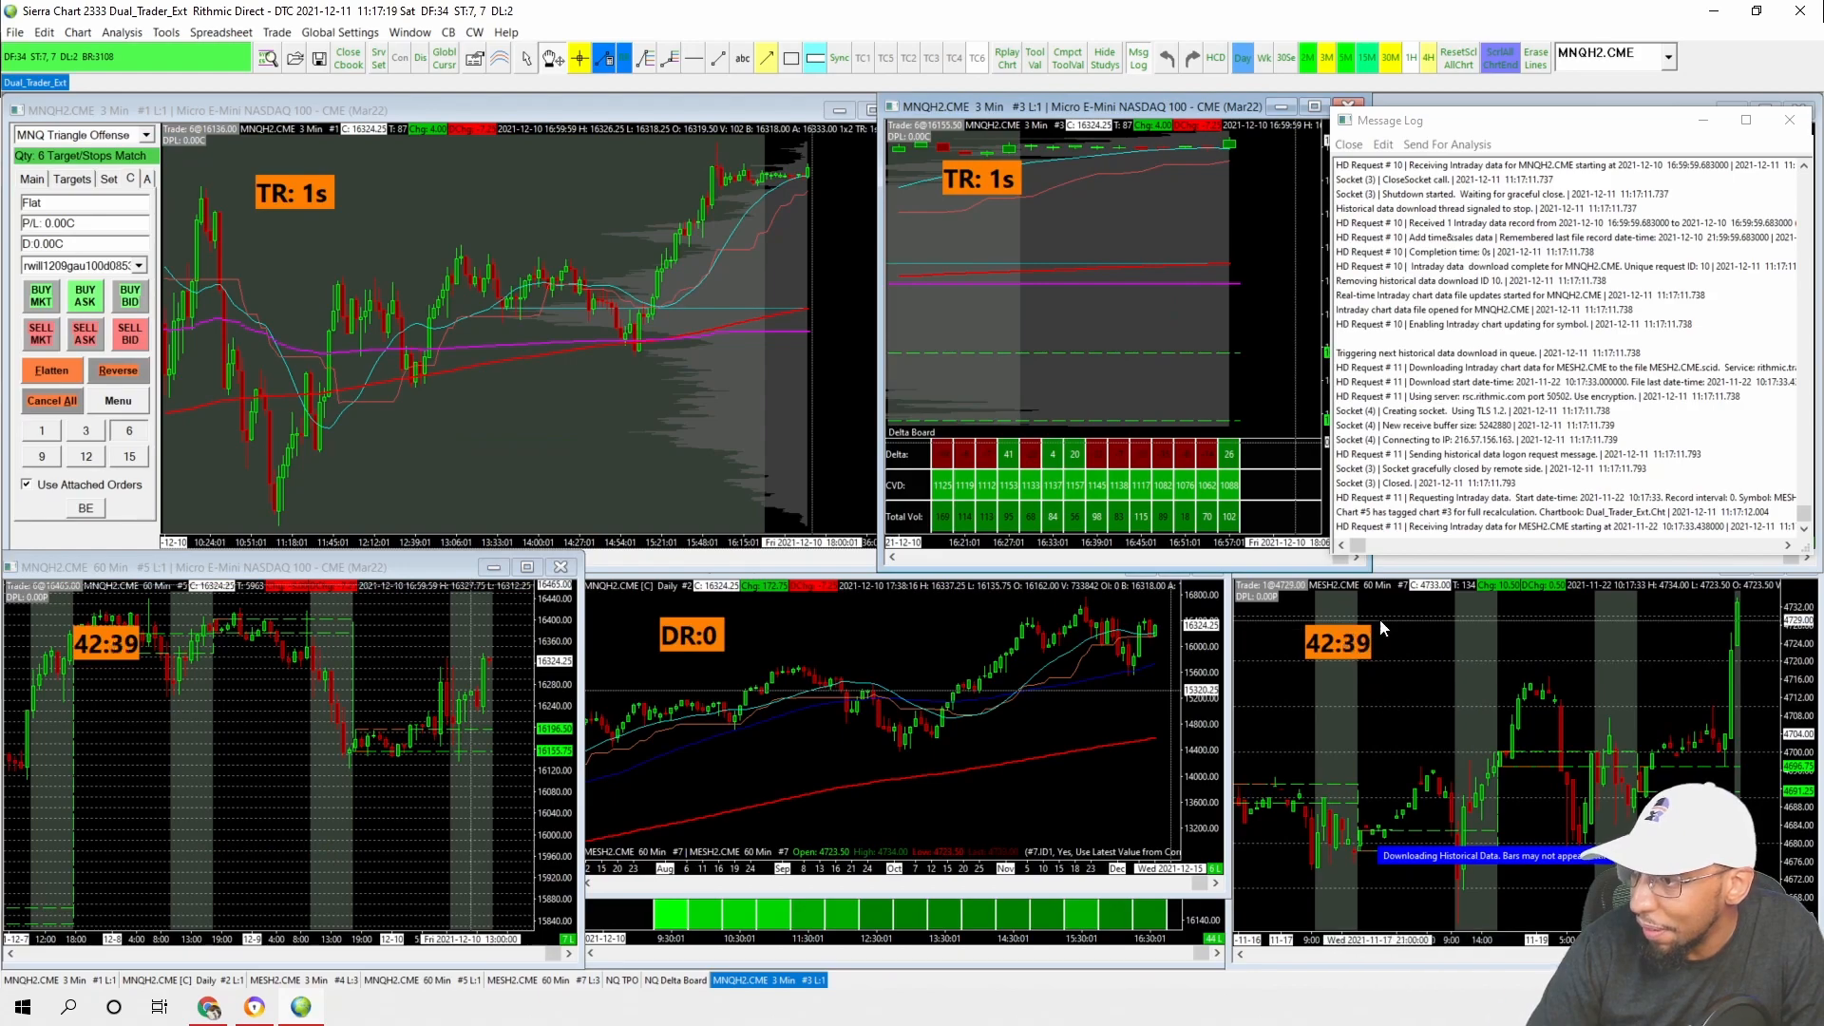
{"action": "left_click", "coordinate": [1471, 602]}
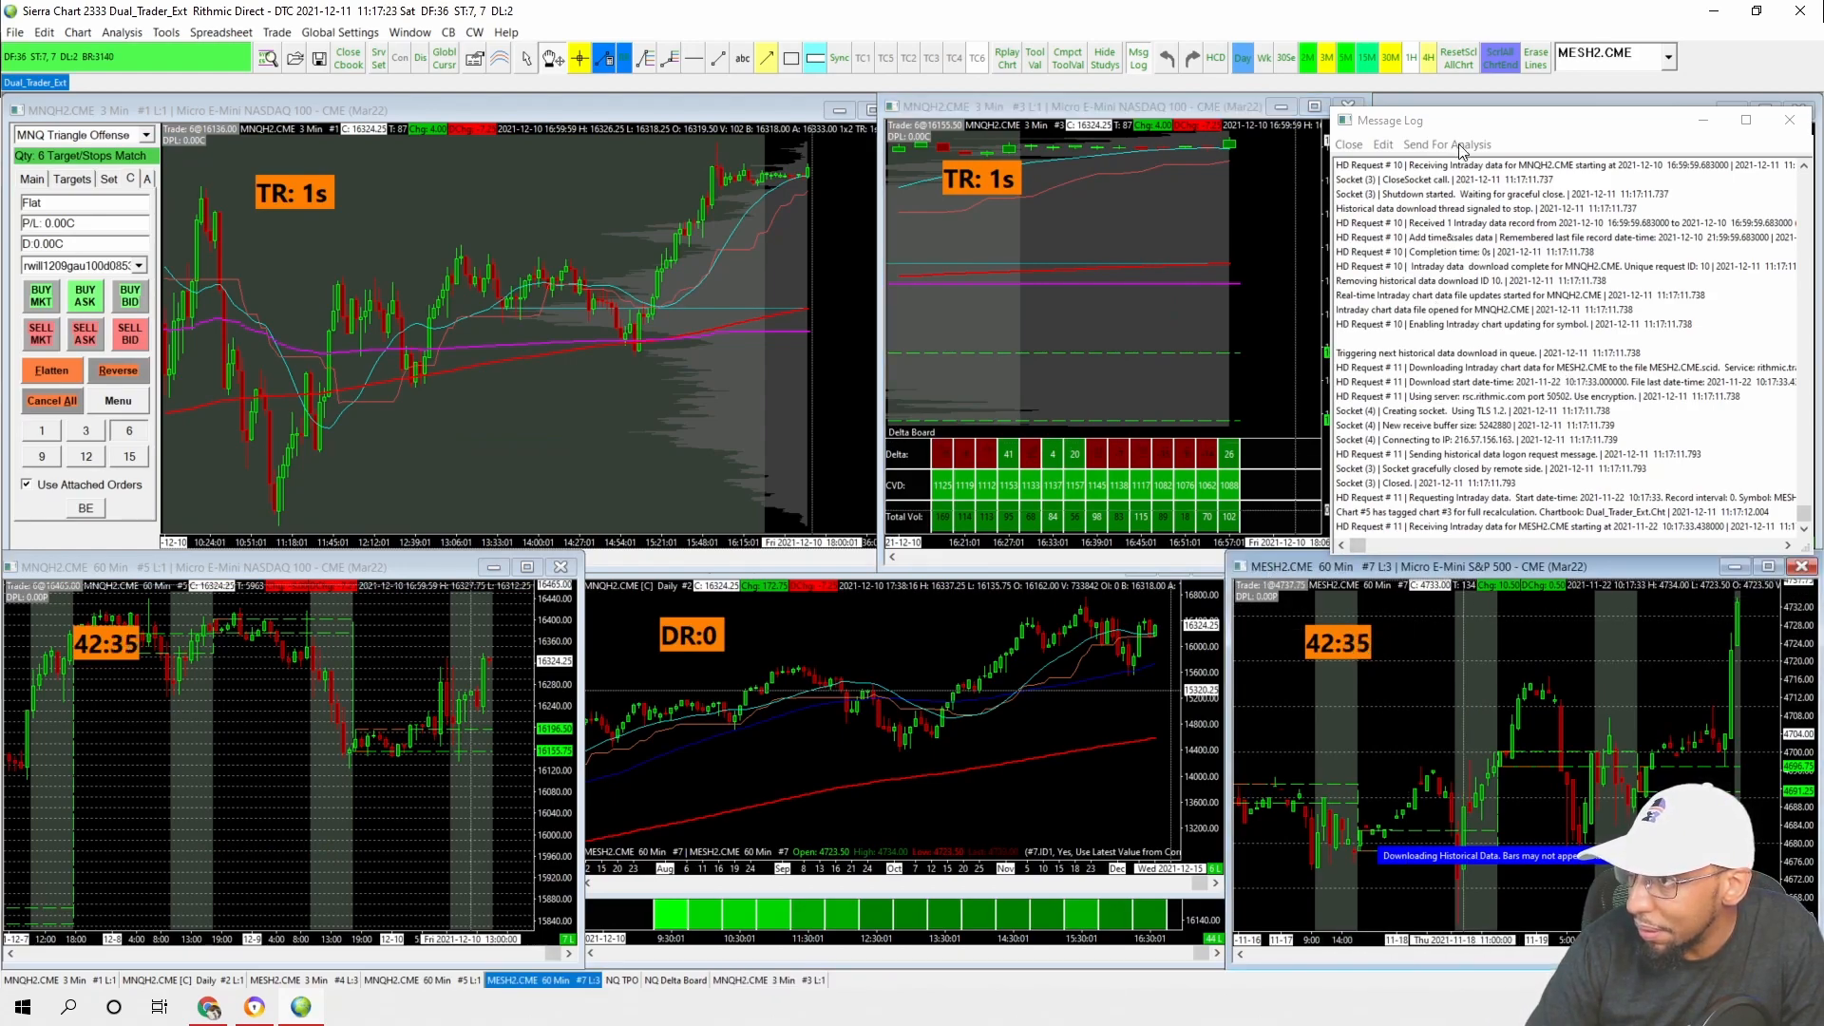
{"action": "left_click_drag", "start_coordinate": [1445, 130], "coordinate": [216, 218]}
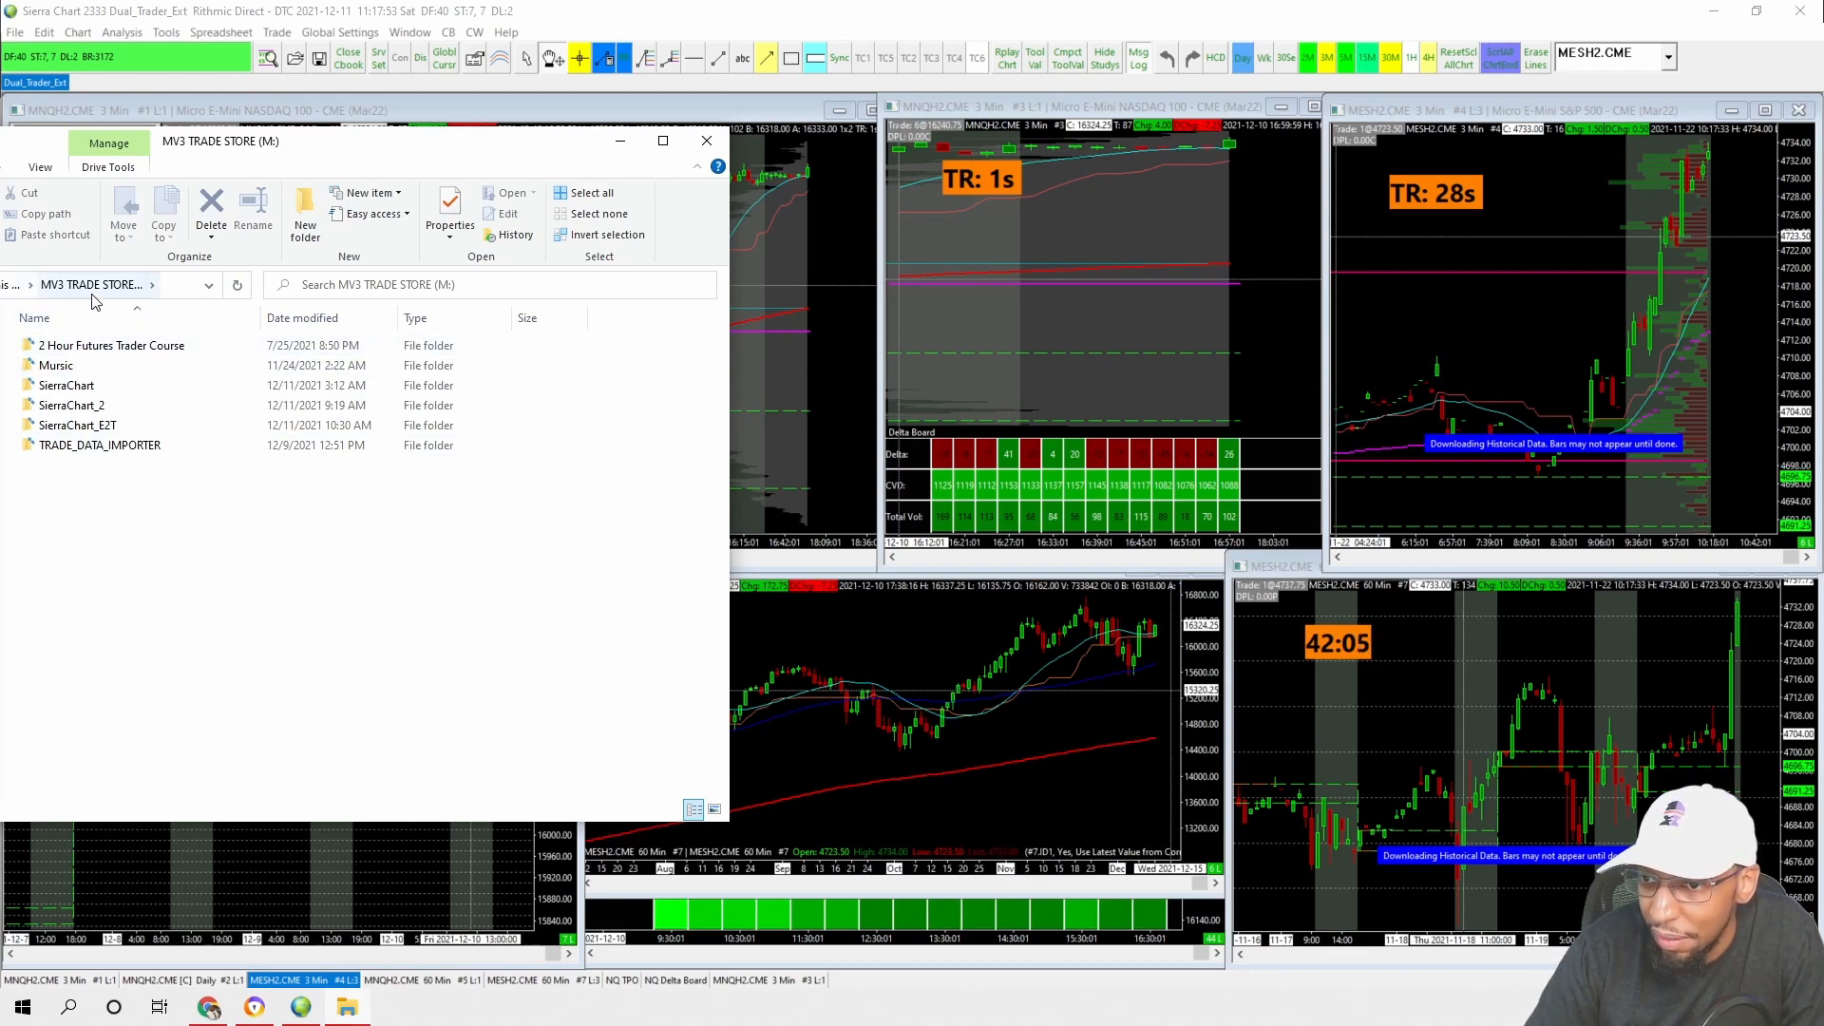
In File Explorer, examine the chart data files in the Data folder of SierraChart_E2T, and move the window out of the way
{"action": "double_click", "coordinate": [78, 426]}
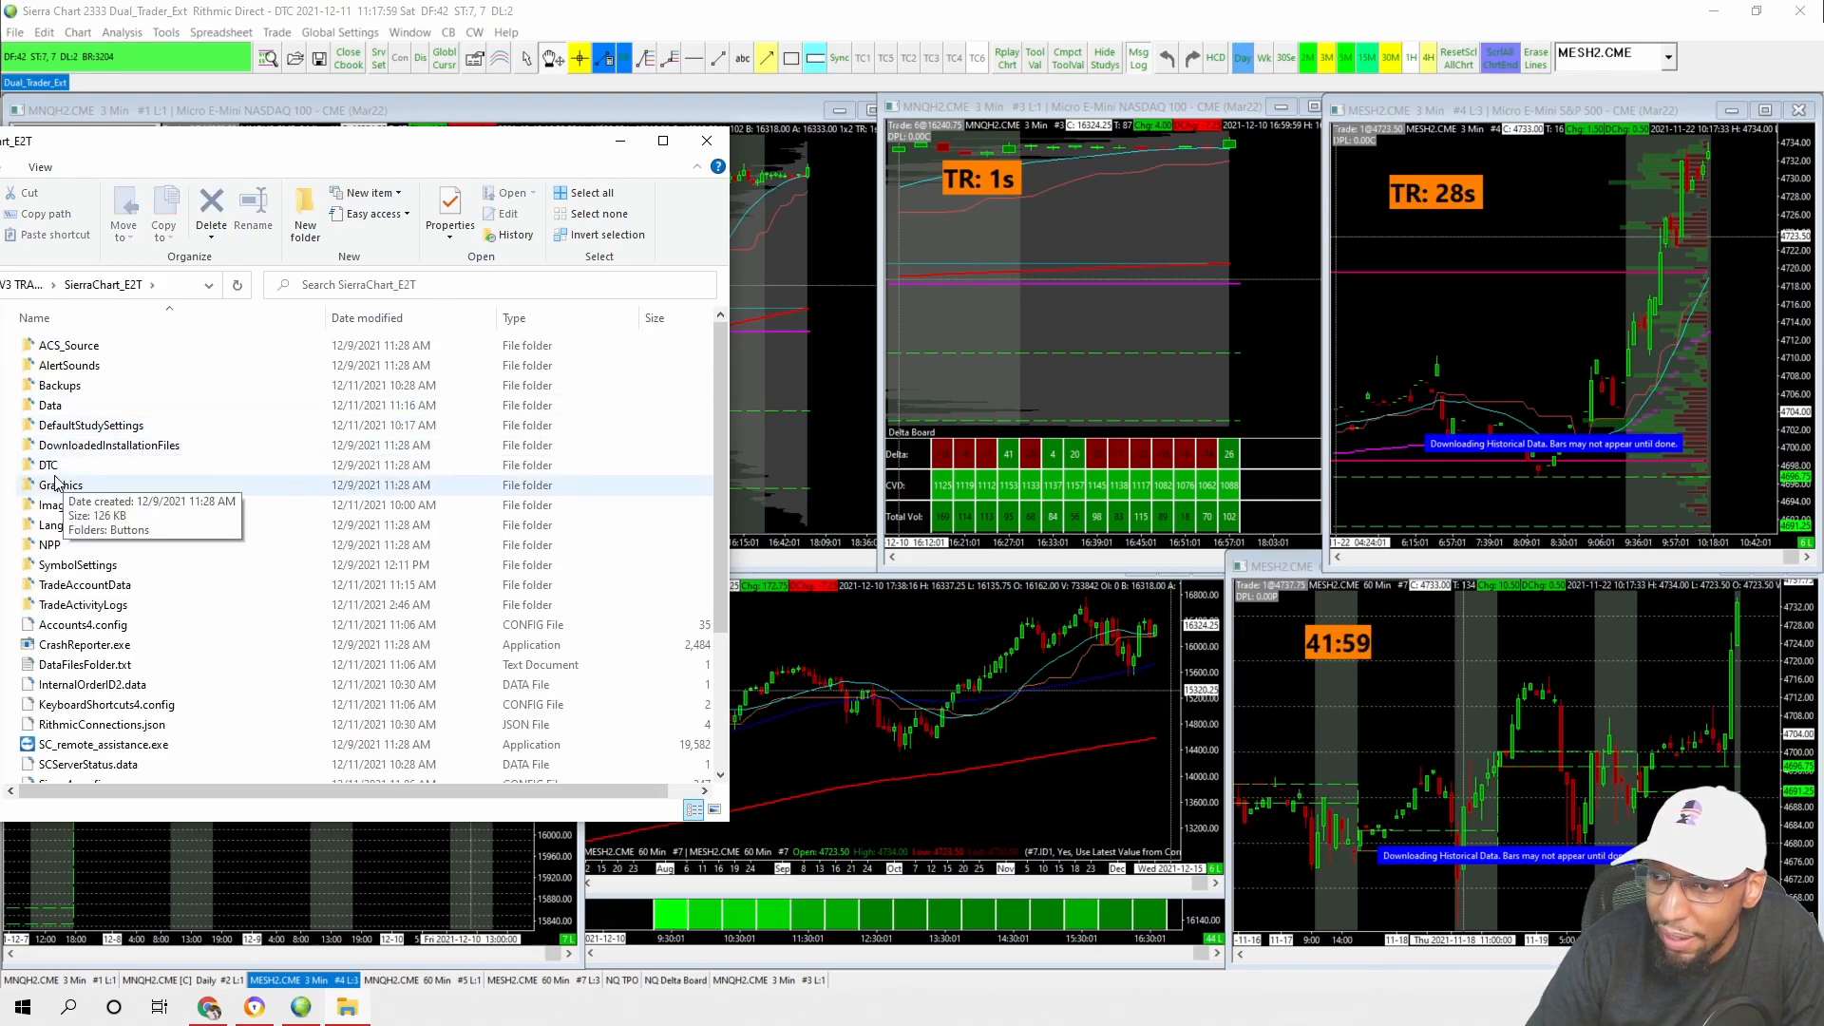
{"action": "double_click", "coordinate": [93, 412]}
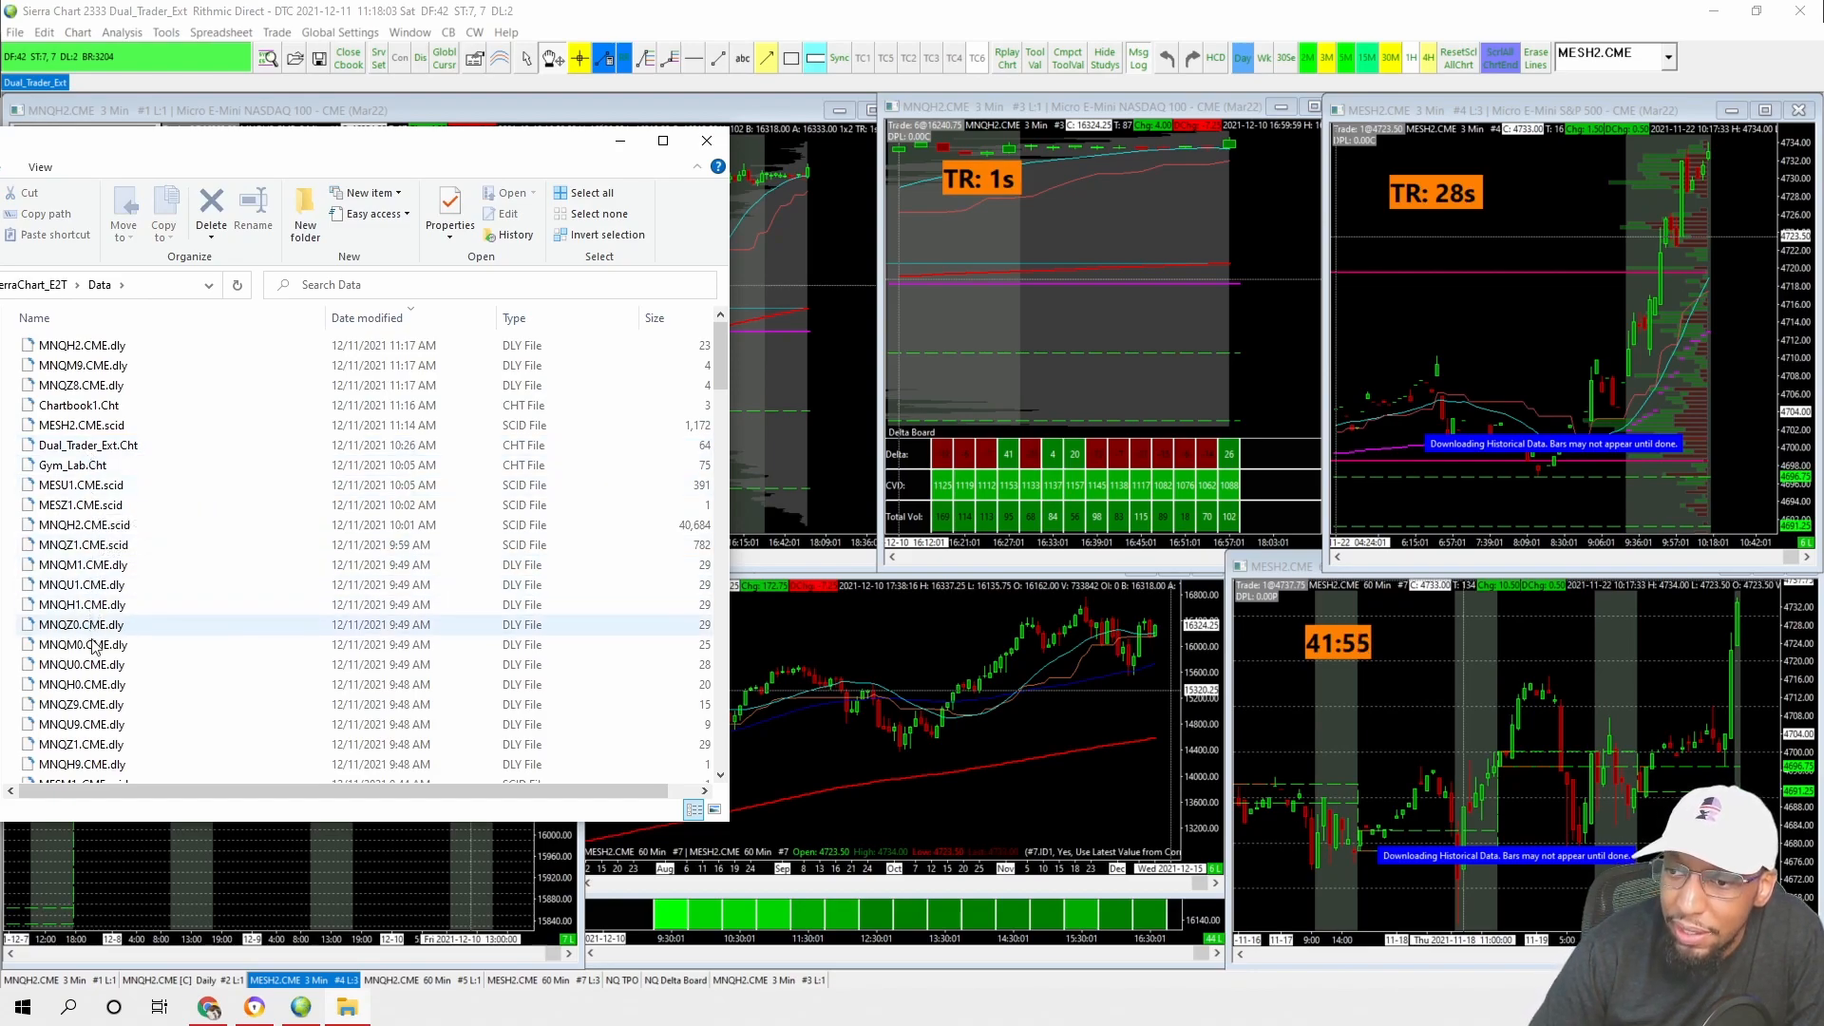
{"action": "scroll", "coordinate": [95, 618], "scroll_direction": "down", "scroll_amount": 1}
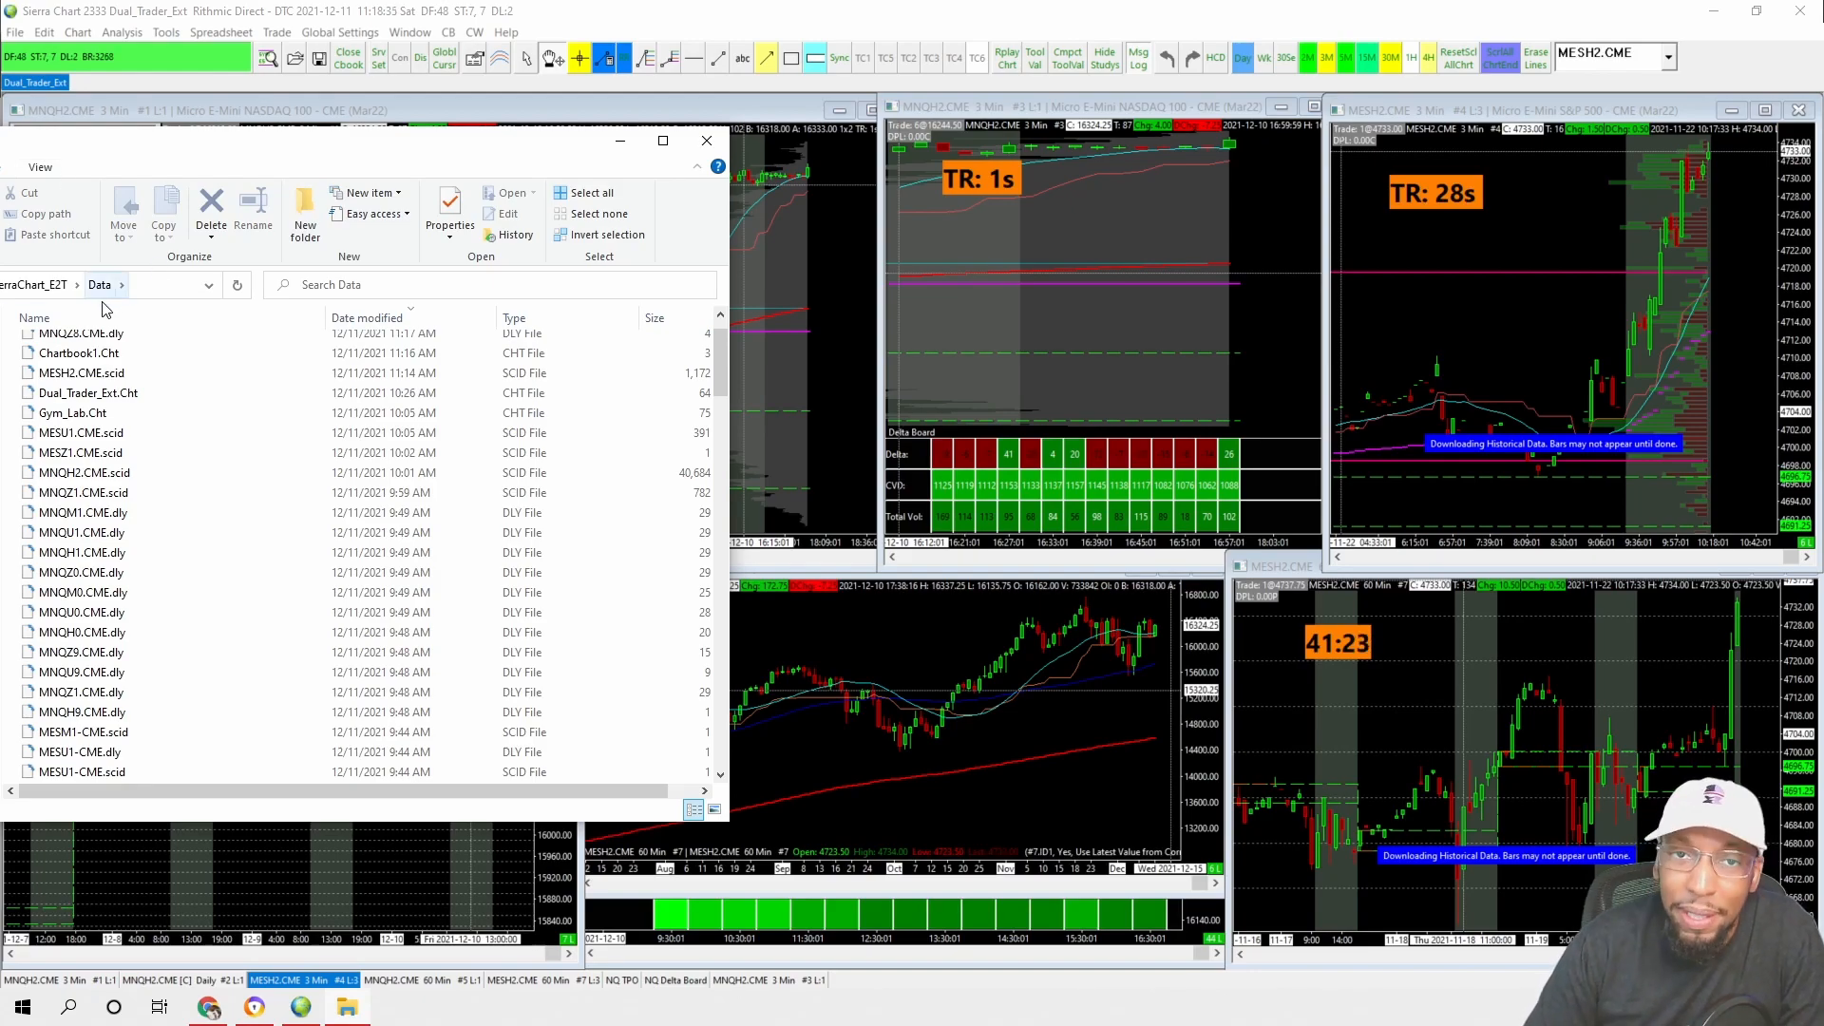
{"action": "left_click_drag", "start_coordinate": [300, 154], "coordinate": [0, 273]}
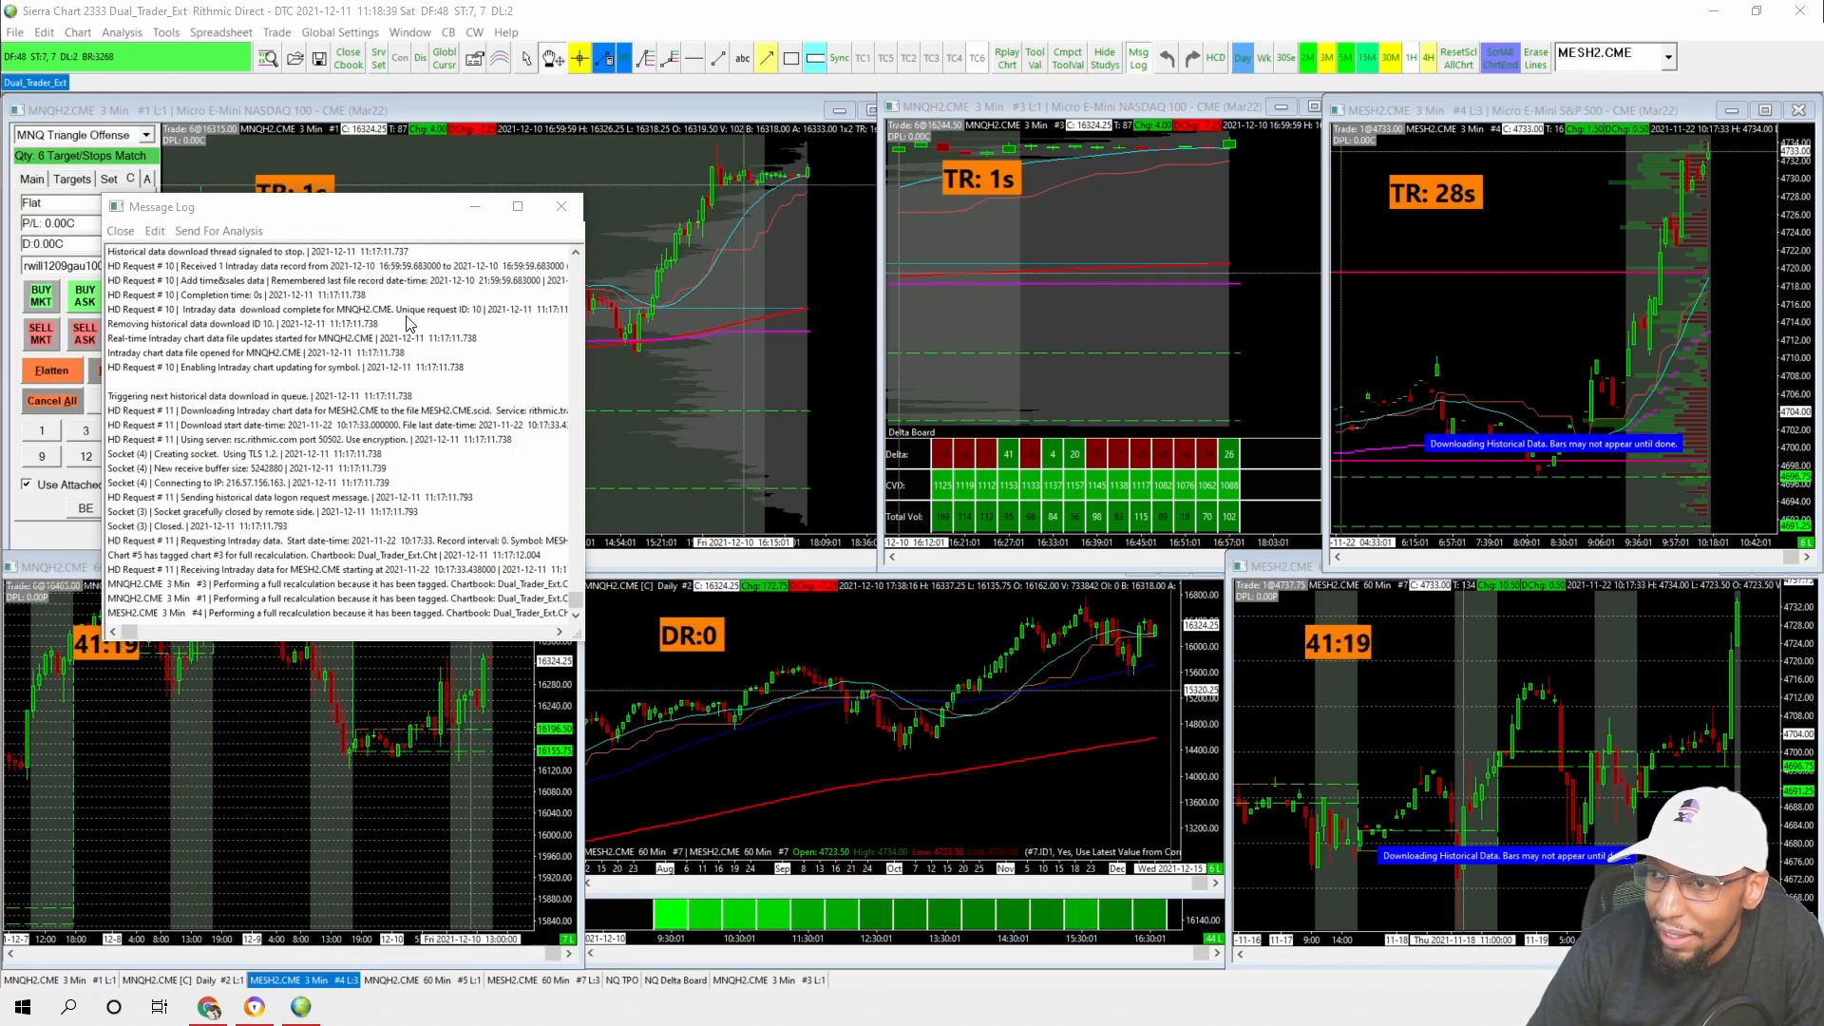
Widen the Message Log and change the symbol of the 3-minute MESH2.CME chart to ESH2.CME, the March 2022 E-Mini S&P 500 contract
{"action": "left_click_drag", "start_coordinate": [583, 239], "coordinate": [967, 239]}
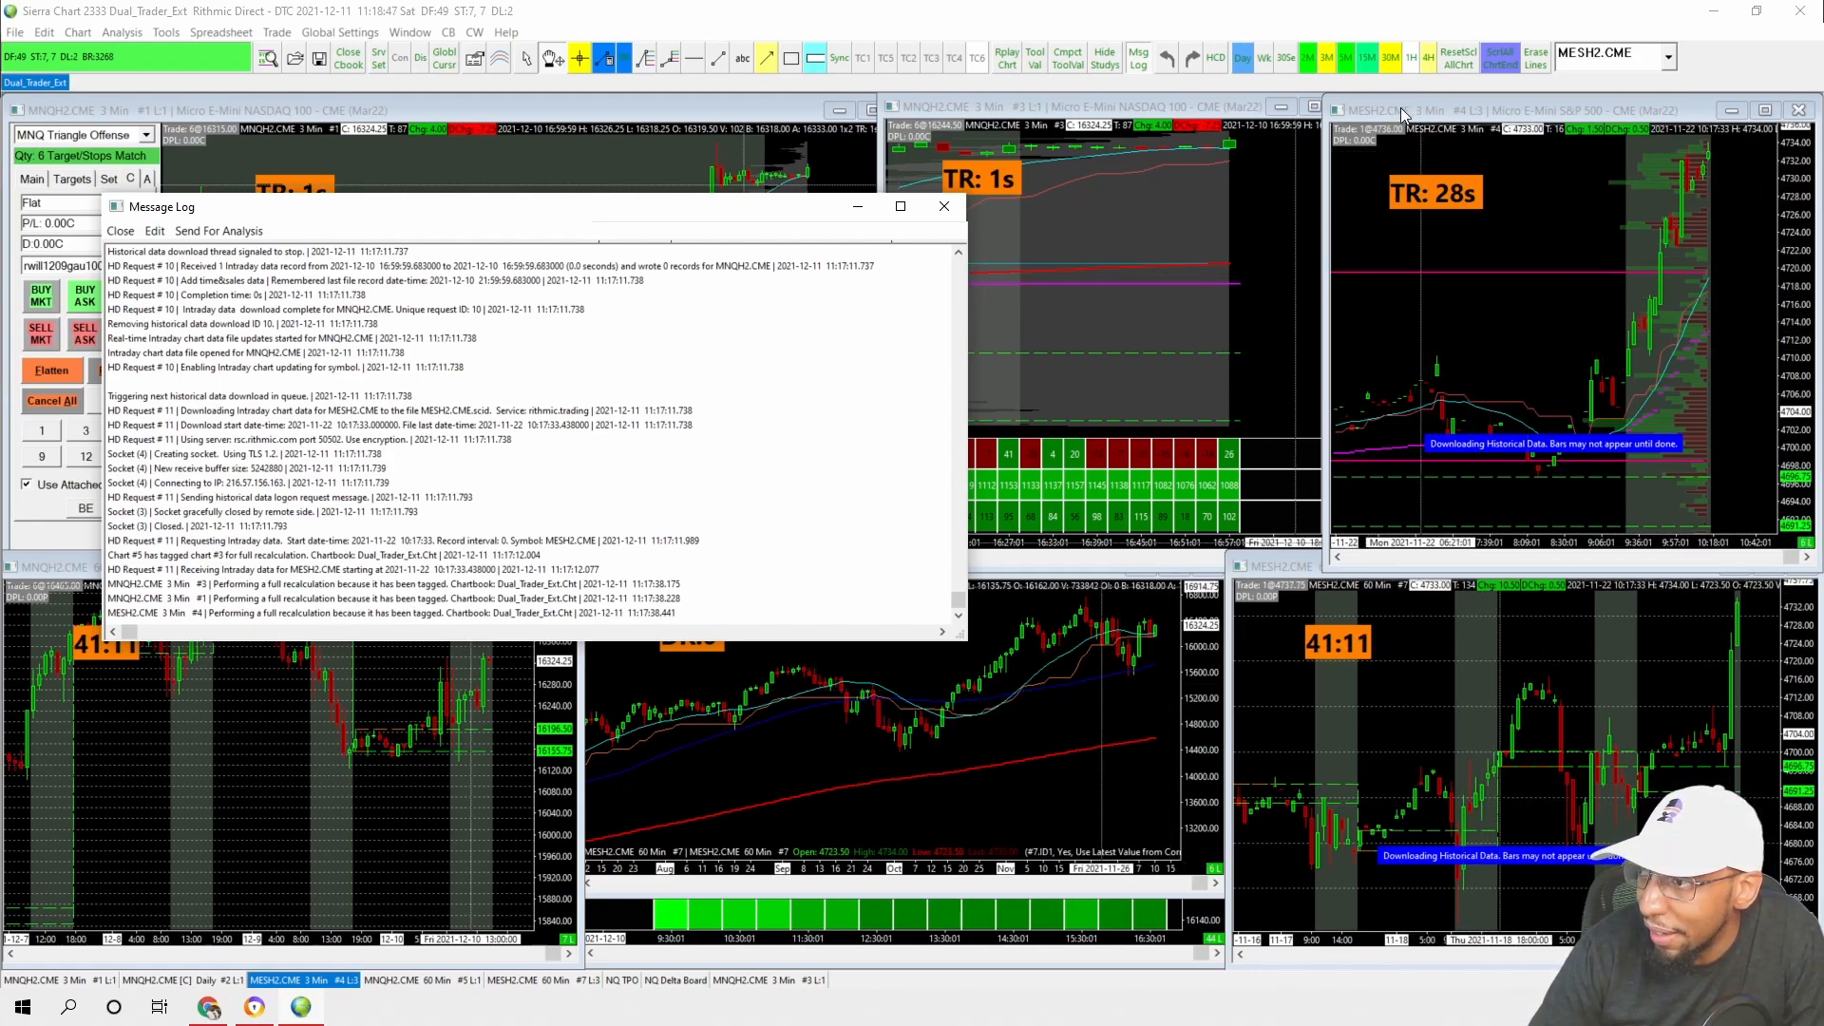
{"action": "right_click", "coordinate": [1374, 226]}
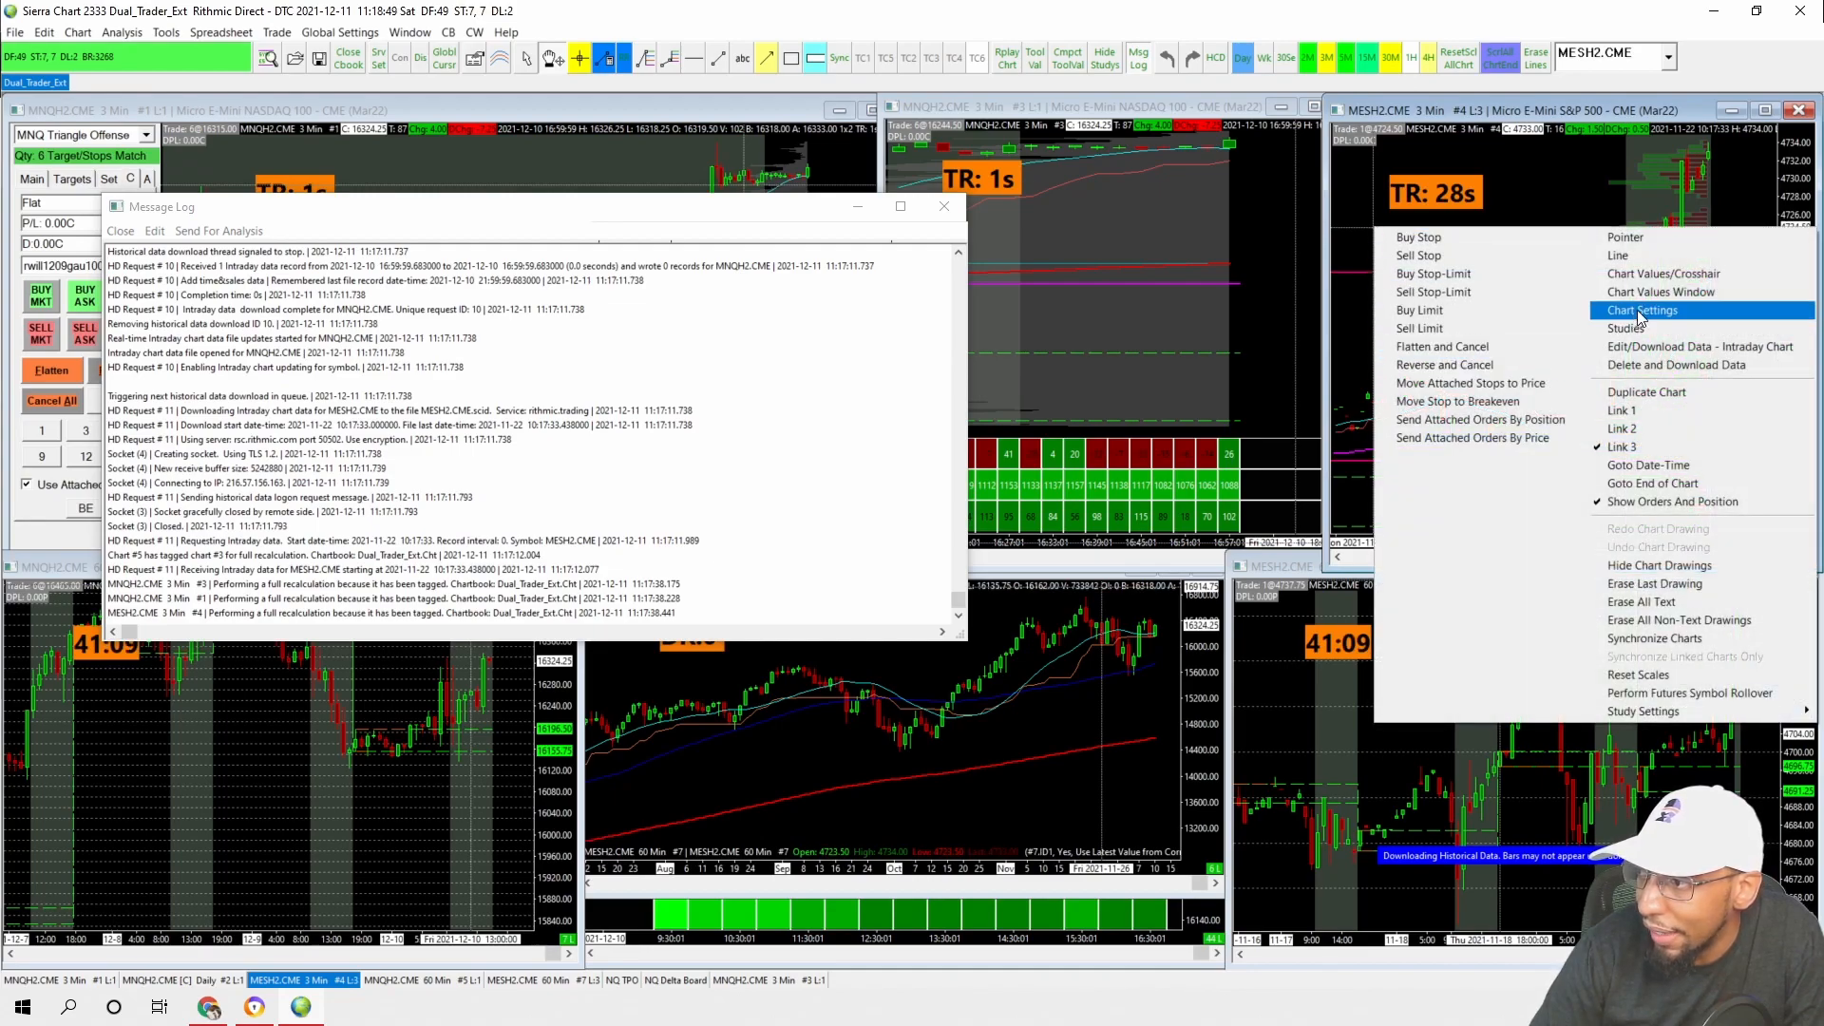
{"action": "left_click", "coordinate": [1638, 309]}
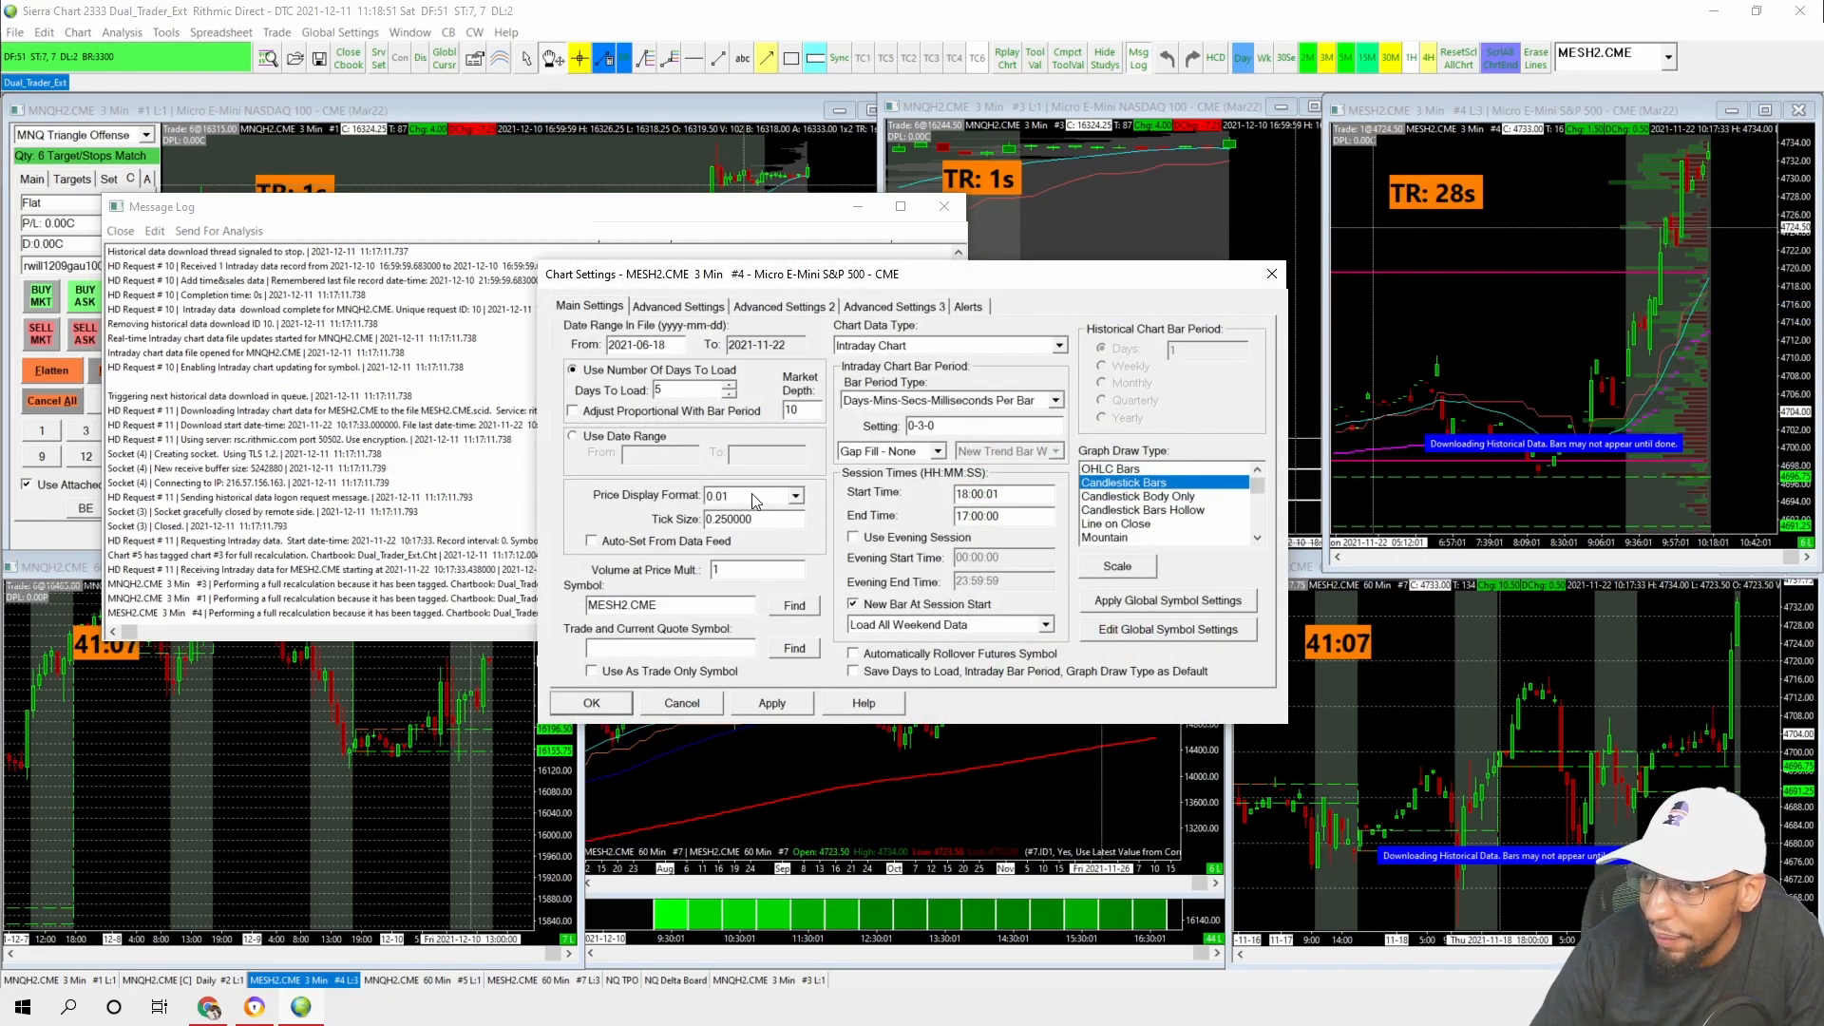
{"action": "left_click", "coordinate": [794, 606]}
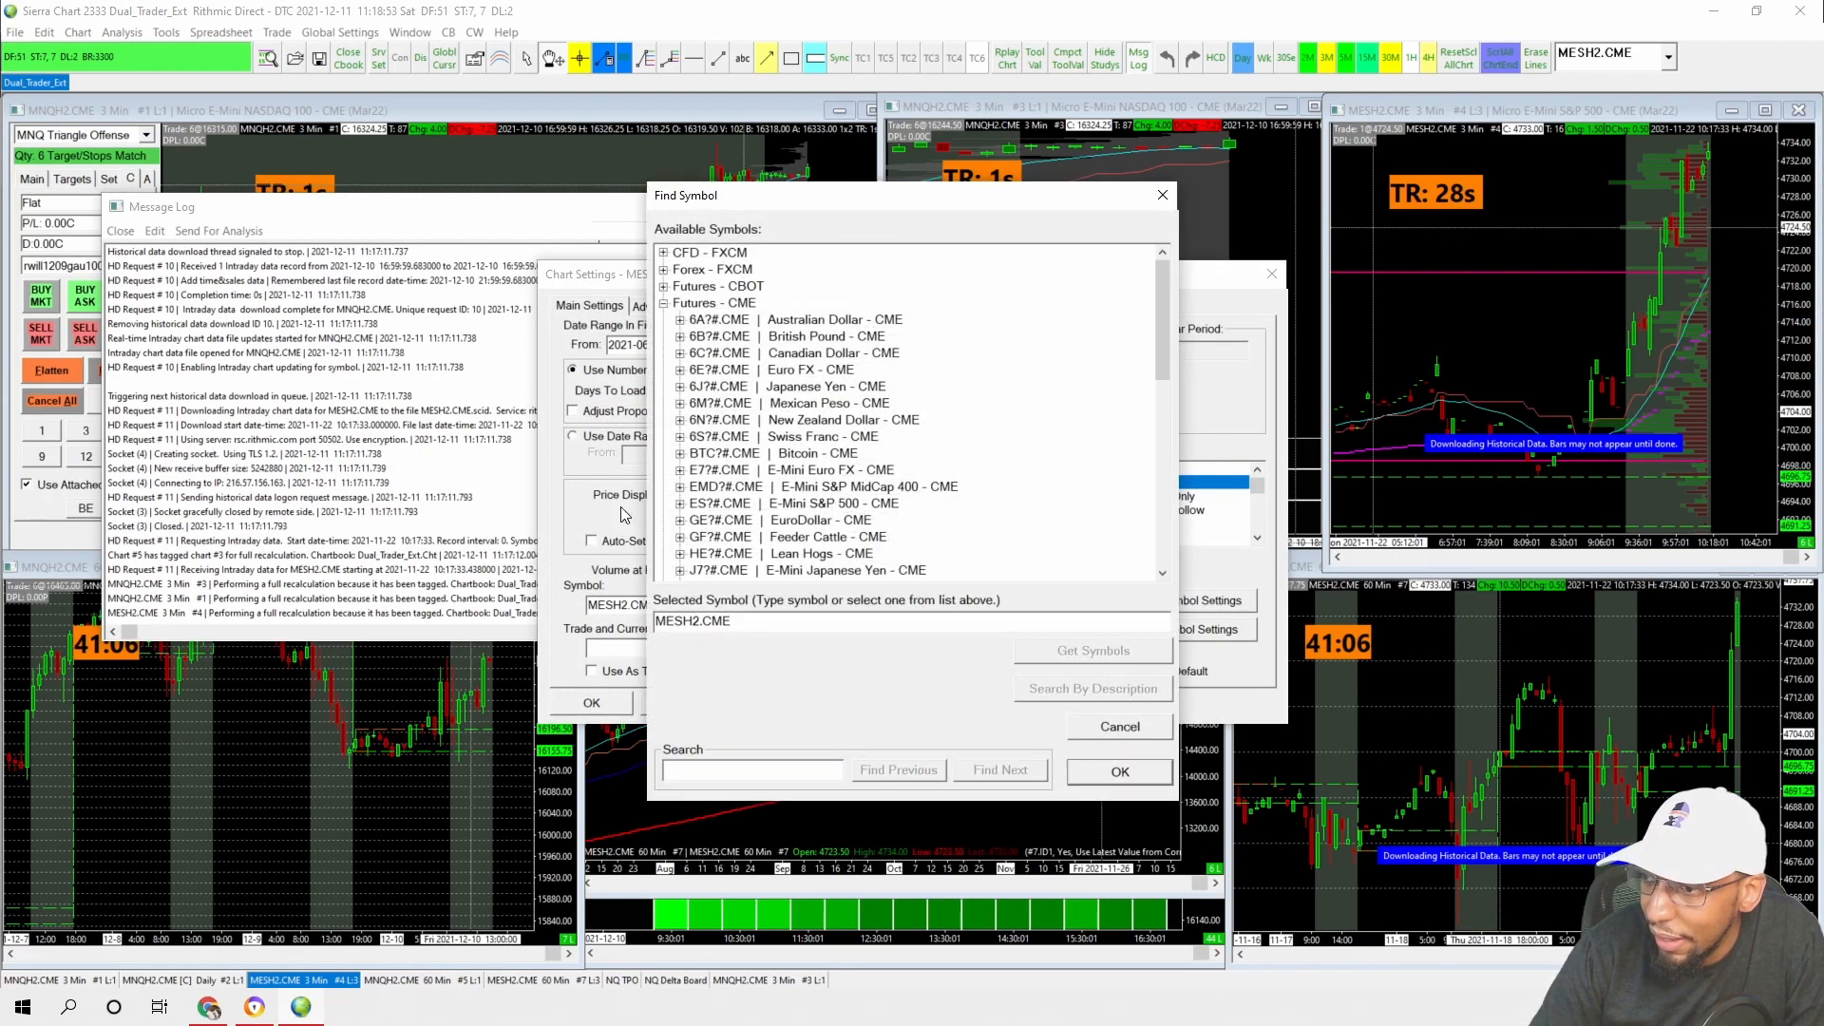
{"action": "left_click", "coordinate": [679, 504]}
{"action": "left_click", "coordinate": [708, 519]}
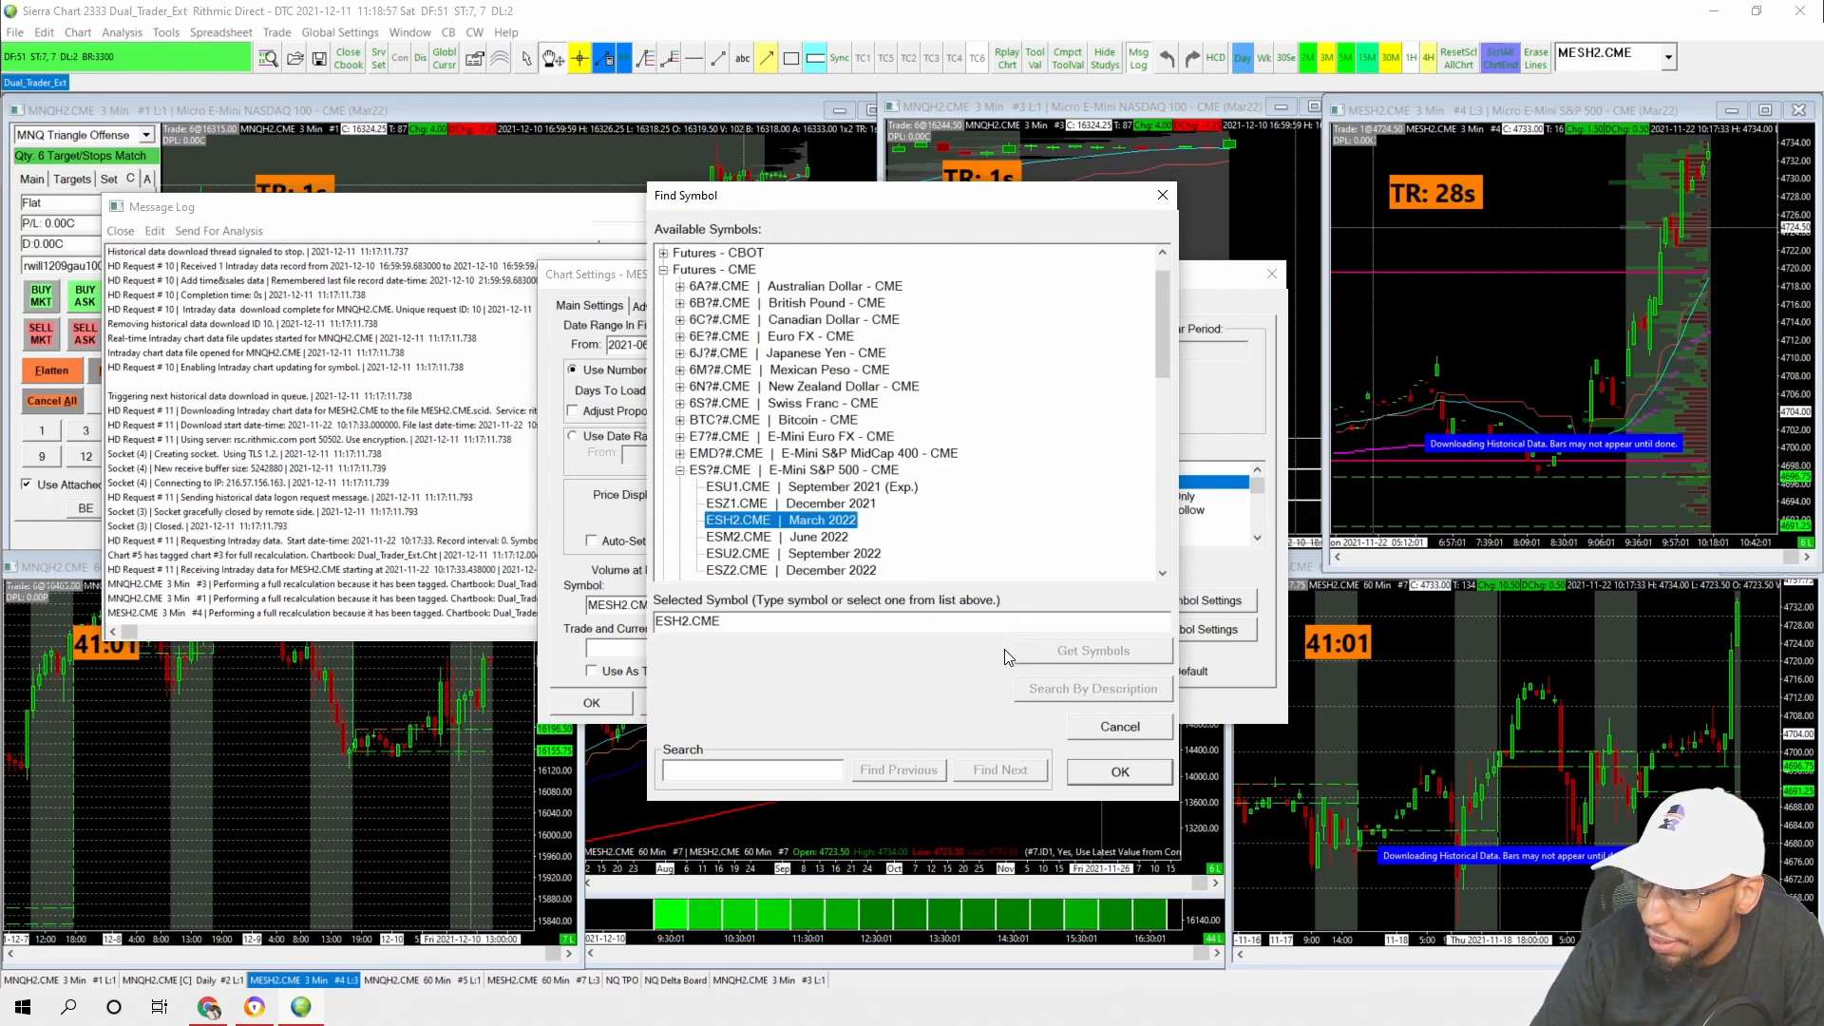
{"action": "left_click", "coordinate": [1103, 769]}
{"action": "left_click", "coordinate": [602, 694]}
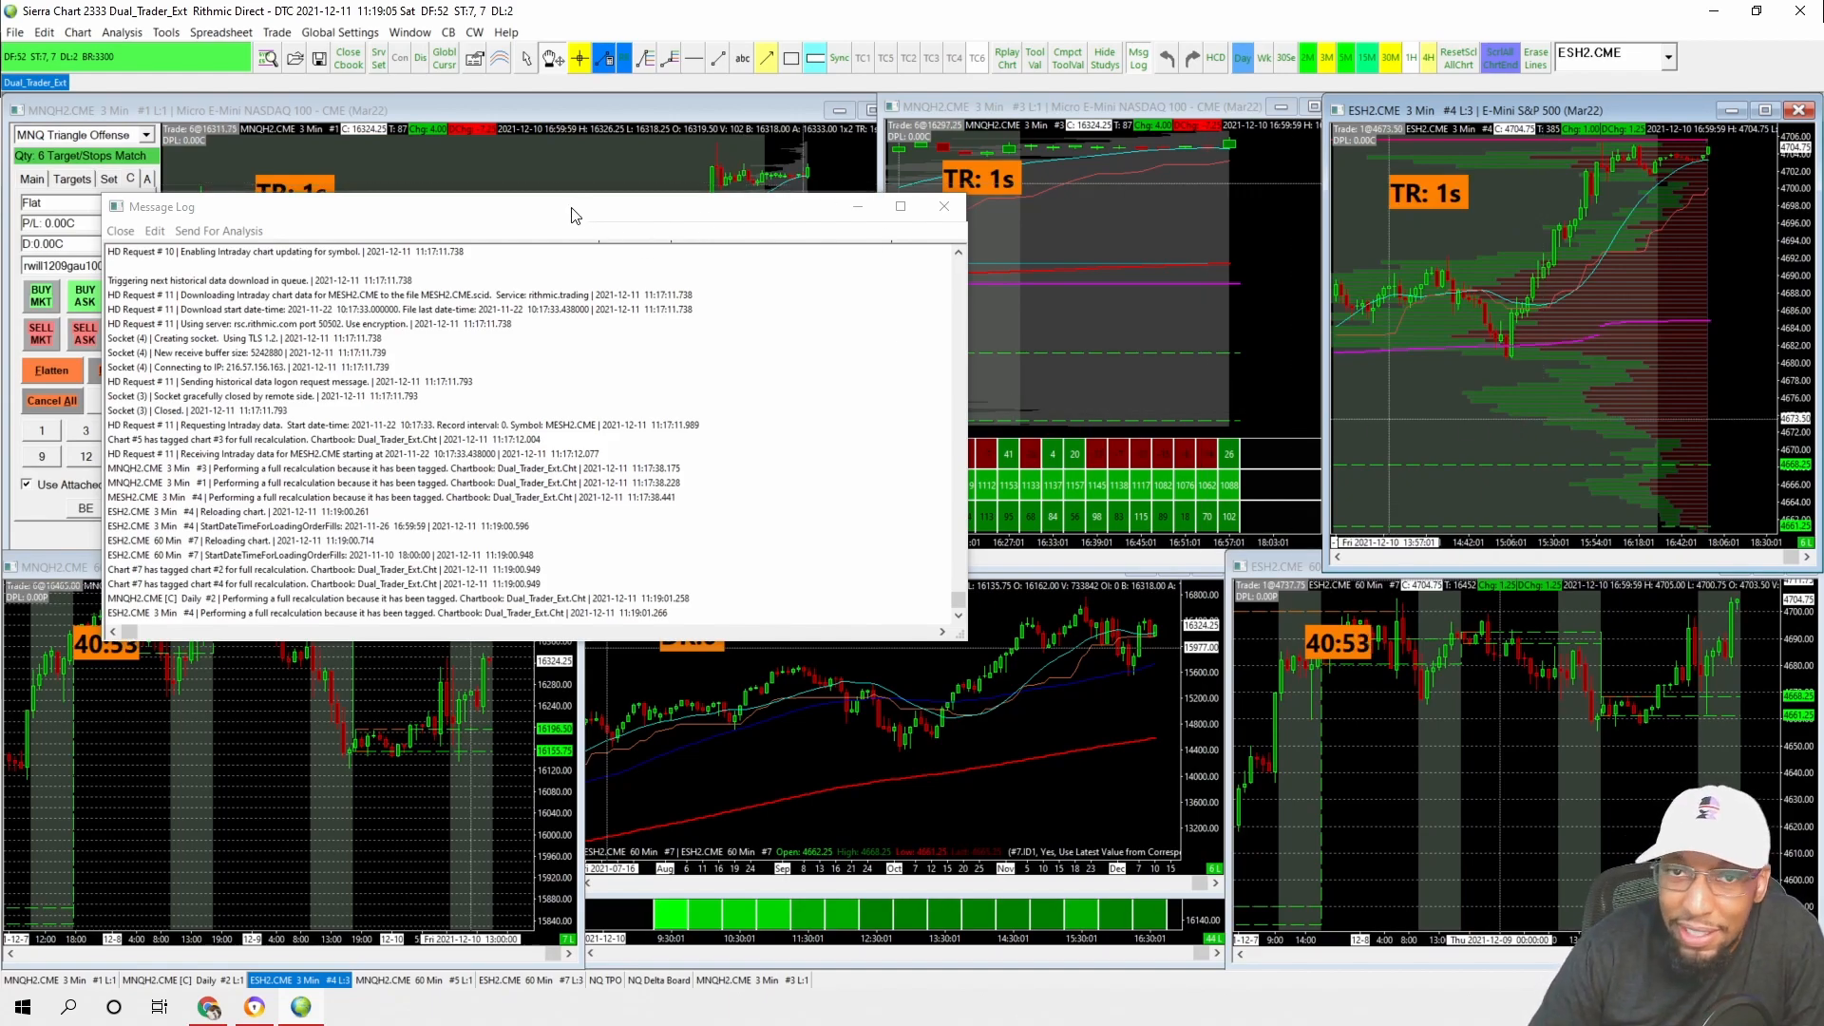
Move the Message Log off the charts and bring the 30-minute NQ Delta Board chart forward
{"action": "left_click_drag", "start_coordinate": [572, 216], "coordinate": [609, 229]}
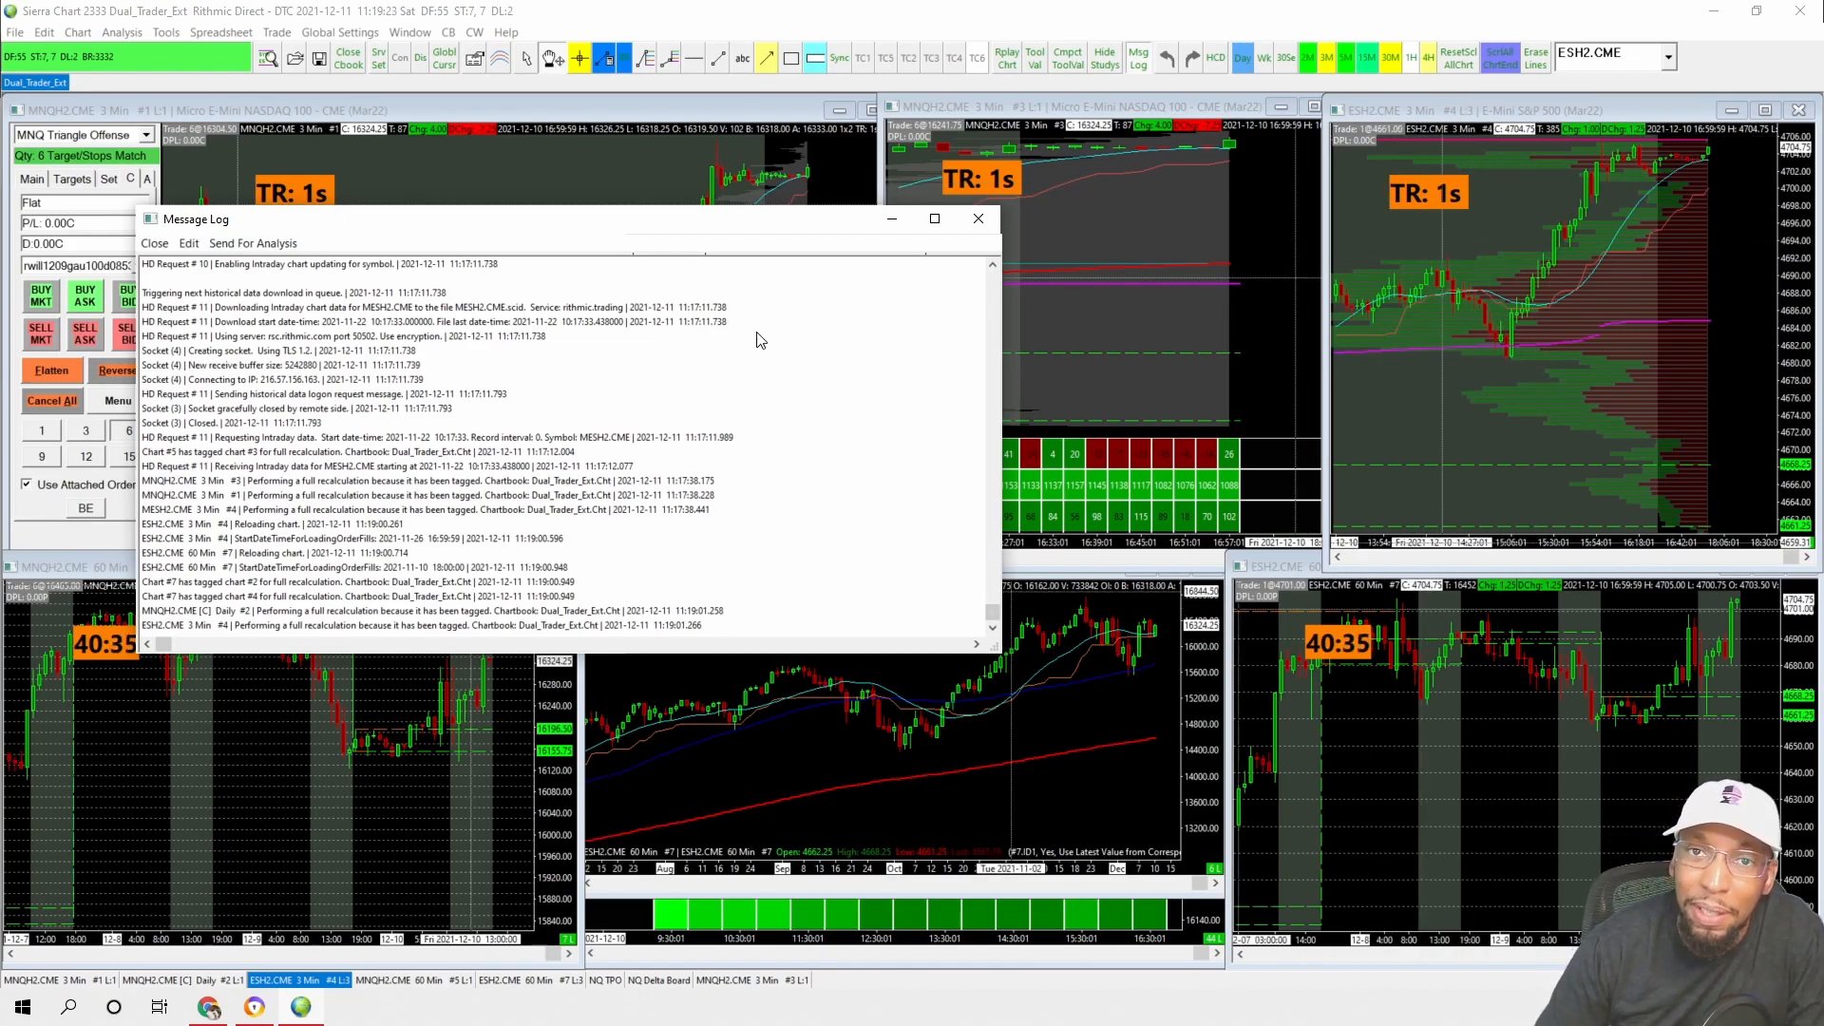
{"action": "left_click_drag", "start_coordinate": [575, 227], "coordinate": [0, 430]}
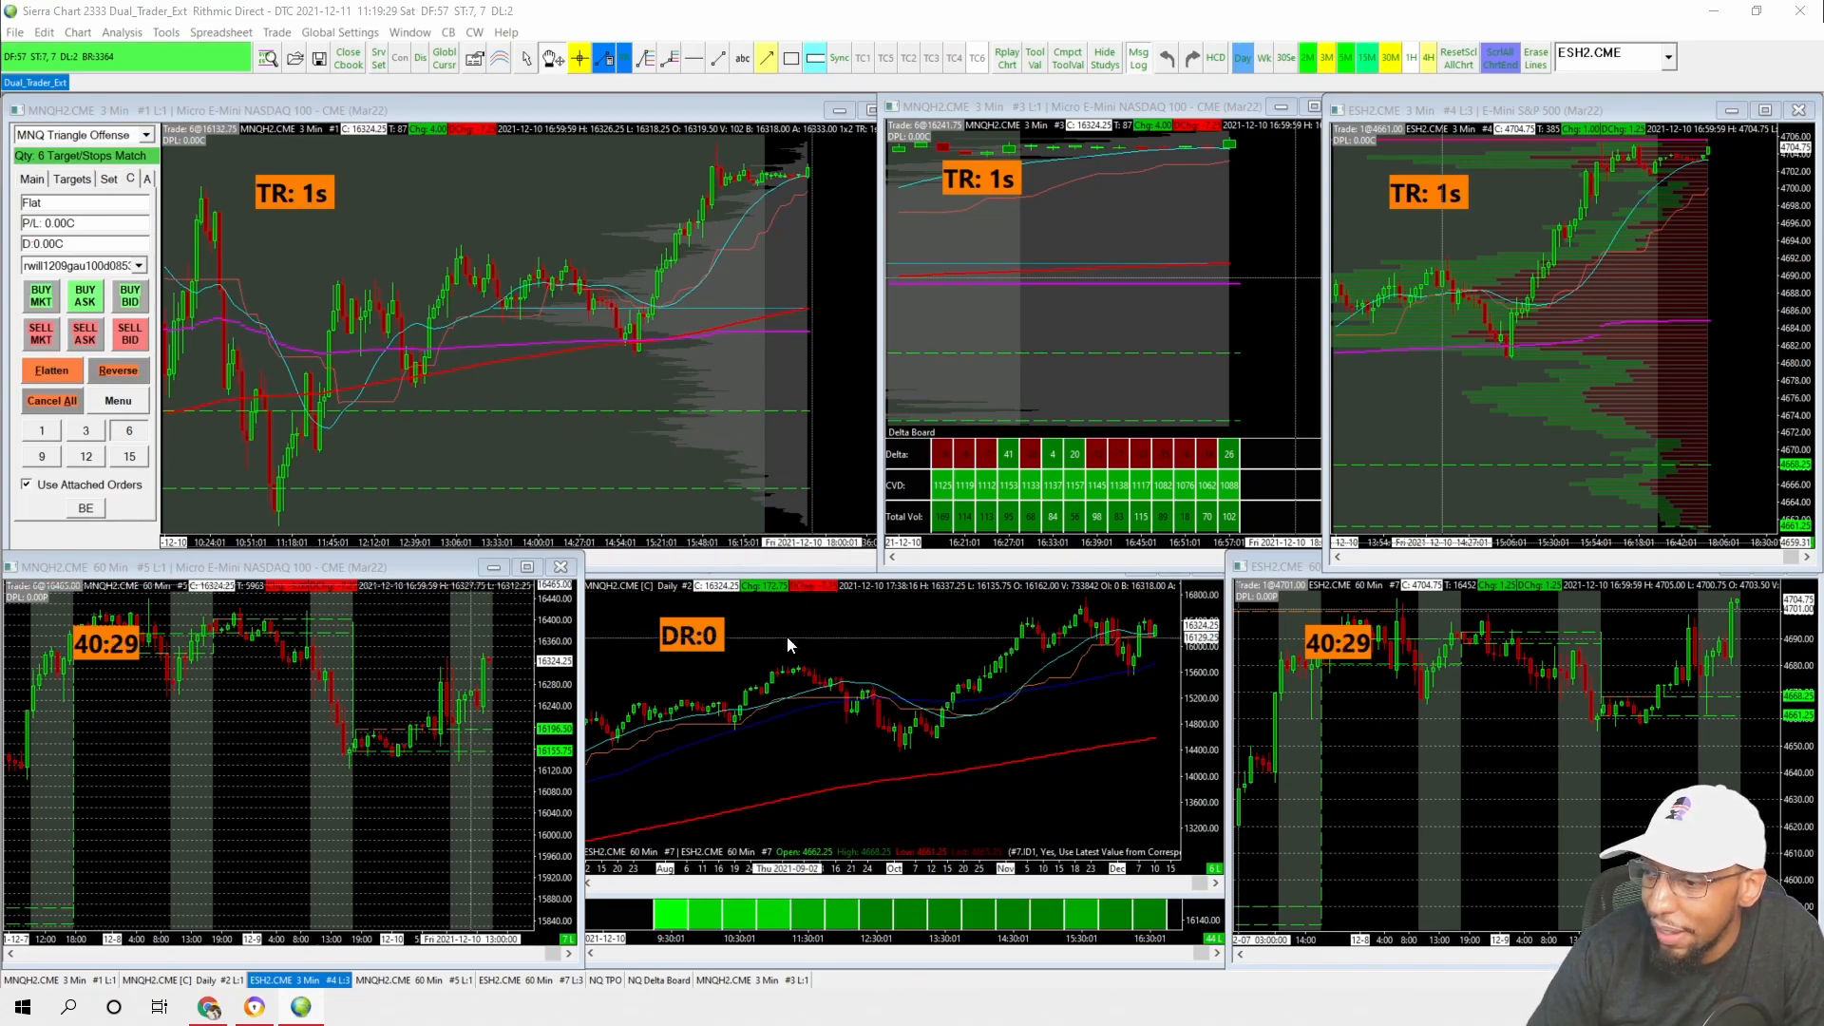
{"action": "left_click", "coordinate": [659, 979]}
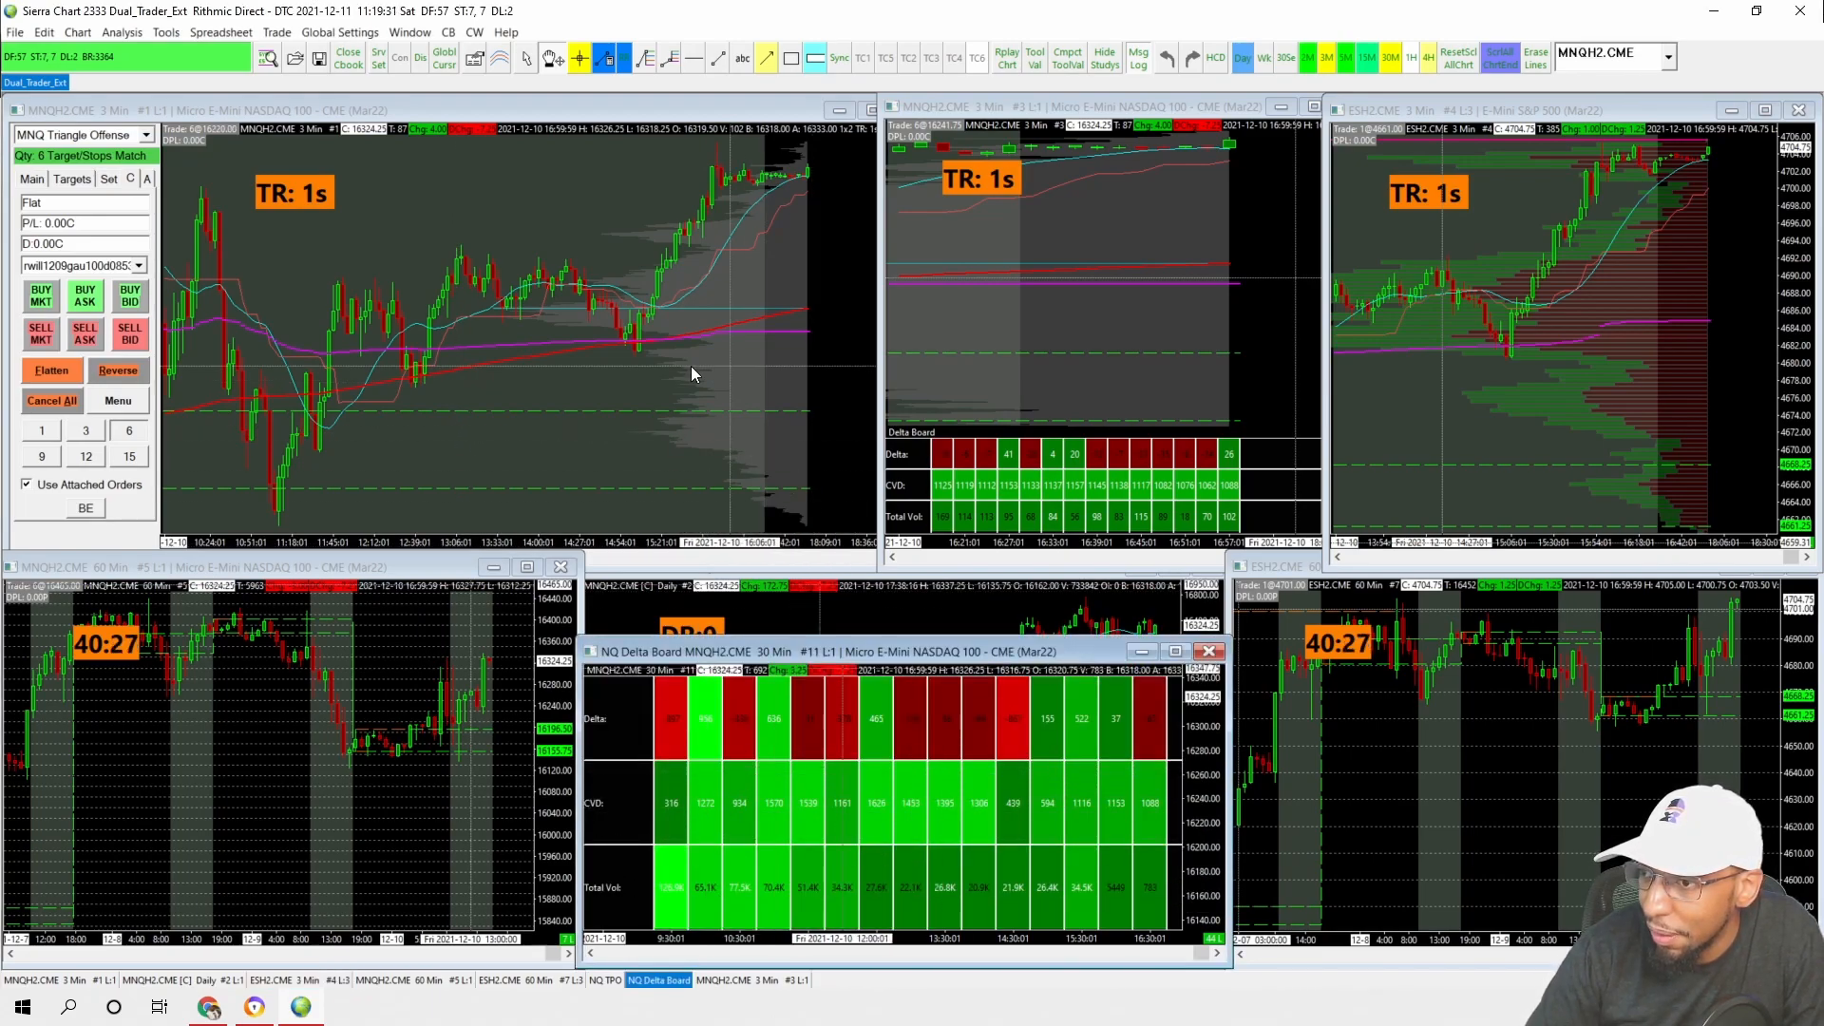
Look back through the earlier bars of the linked MNQH2.CME charts and return to the latest bars
{"action": "scroll", "coordinate": [528, 357], "scroll_direction": "up", "scroll_amount": 20}
{"action": "scroll", "coordinate": [489, 468], "scroll_direction": "down", "scroll_amount": 12}
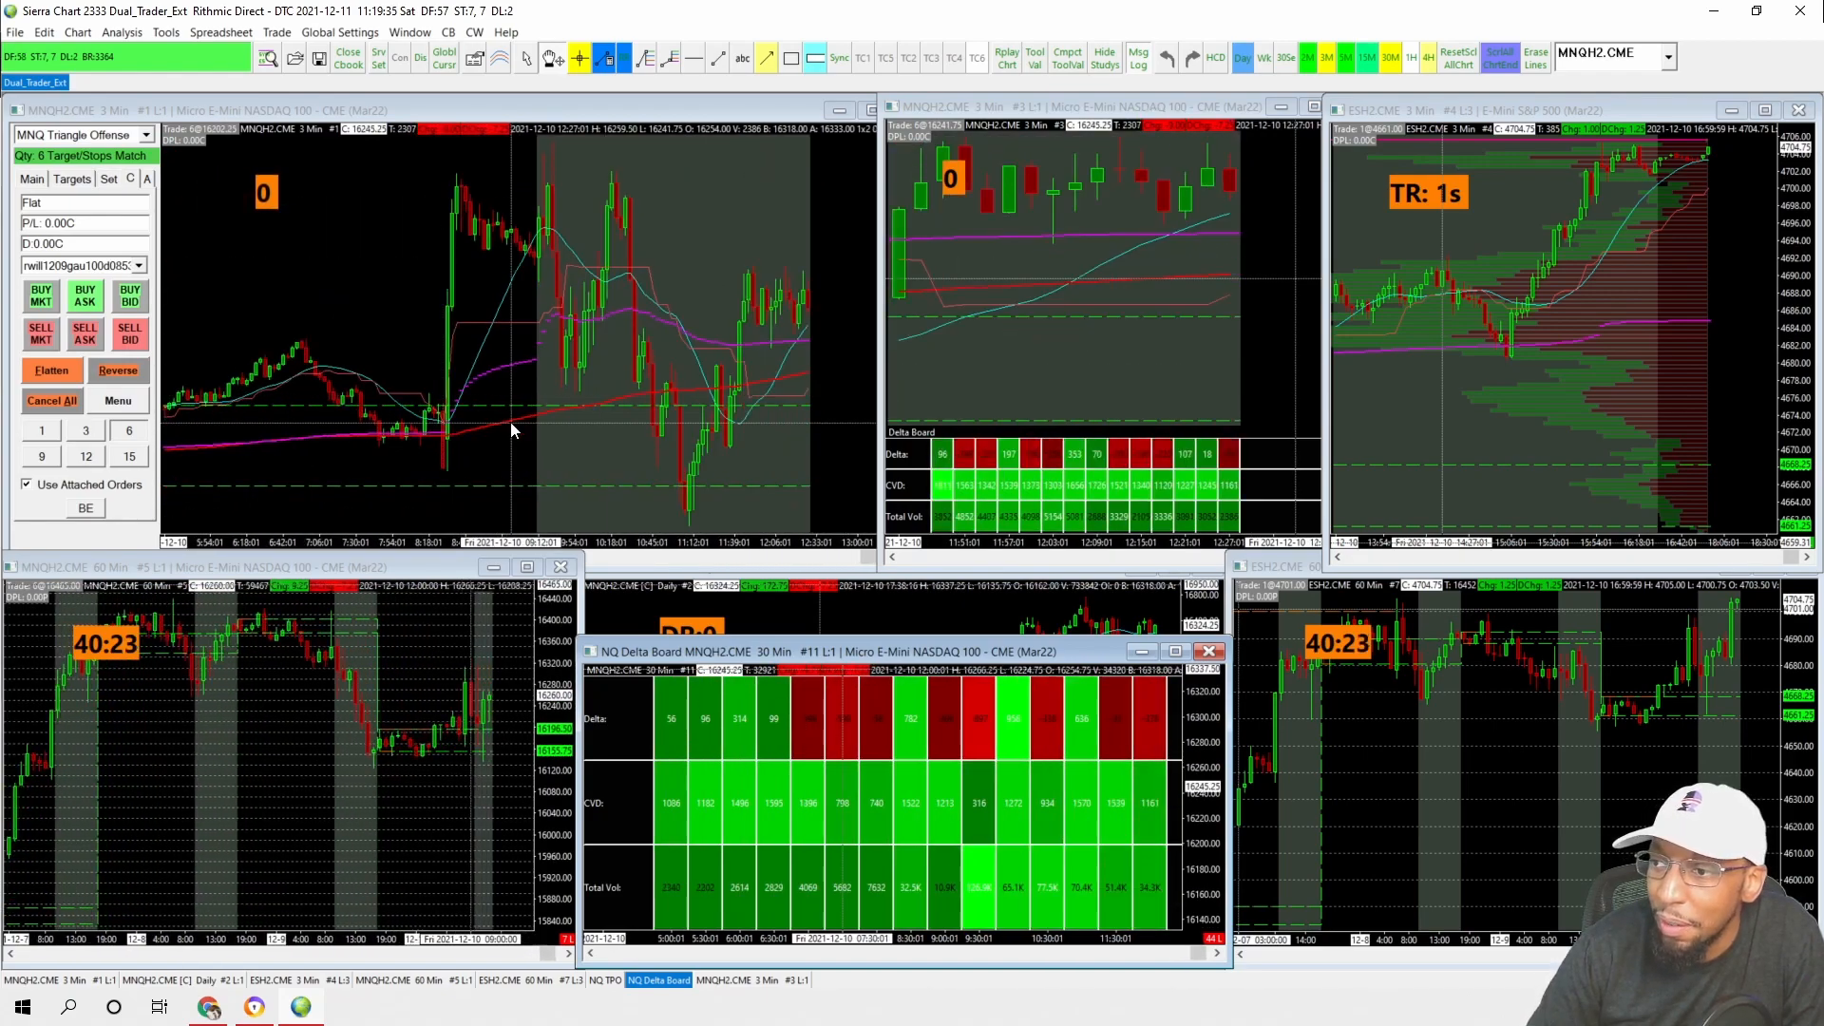
{"action": "scroll", "coordinate": [510, 420], "scroll_direction": "down", "scroll_amount": 8}
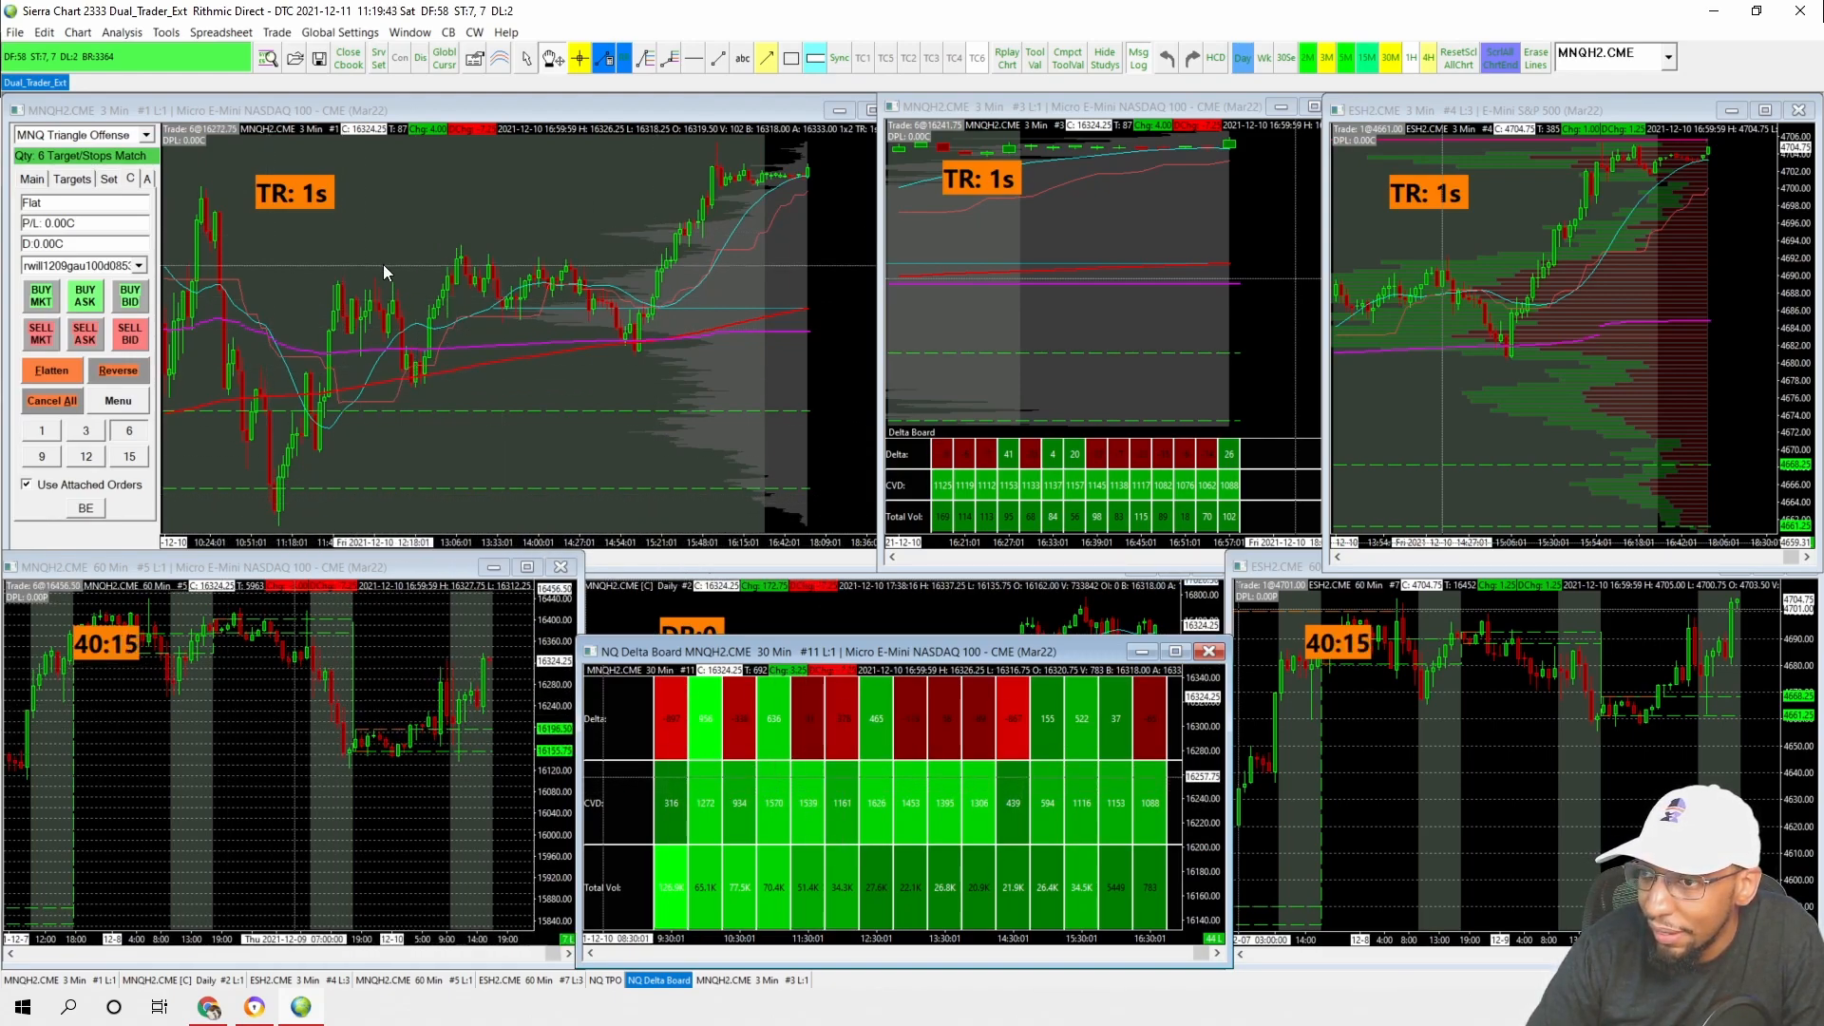
Set the 60-minute MNQH2.CME chart's Continuous Contract option to Continuous Futures Contract - Volume Based Rollover, Back Adjusted
{"action": "left_click", "coordinate": [276, 738]}
{"action": "right_click", "coordinate": [279, 738]}
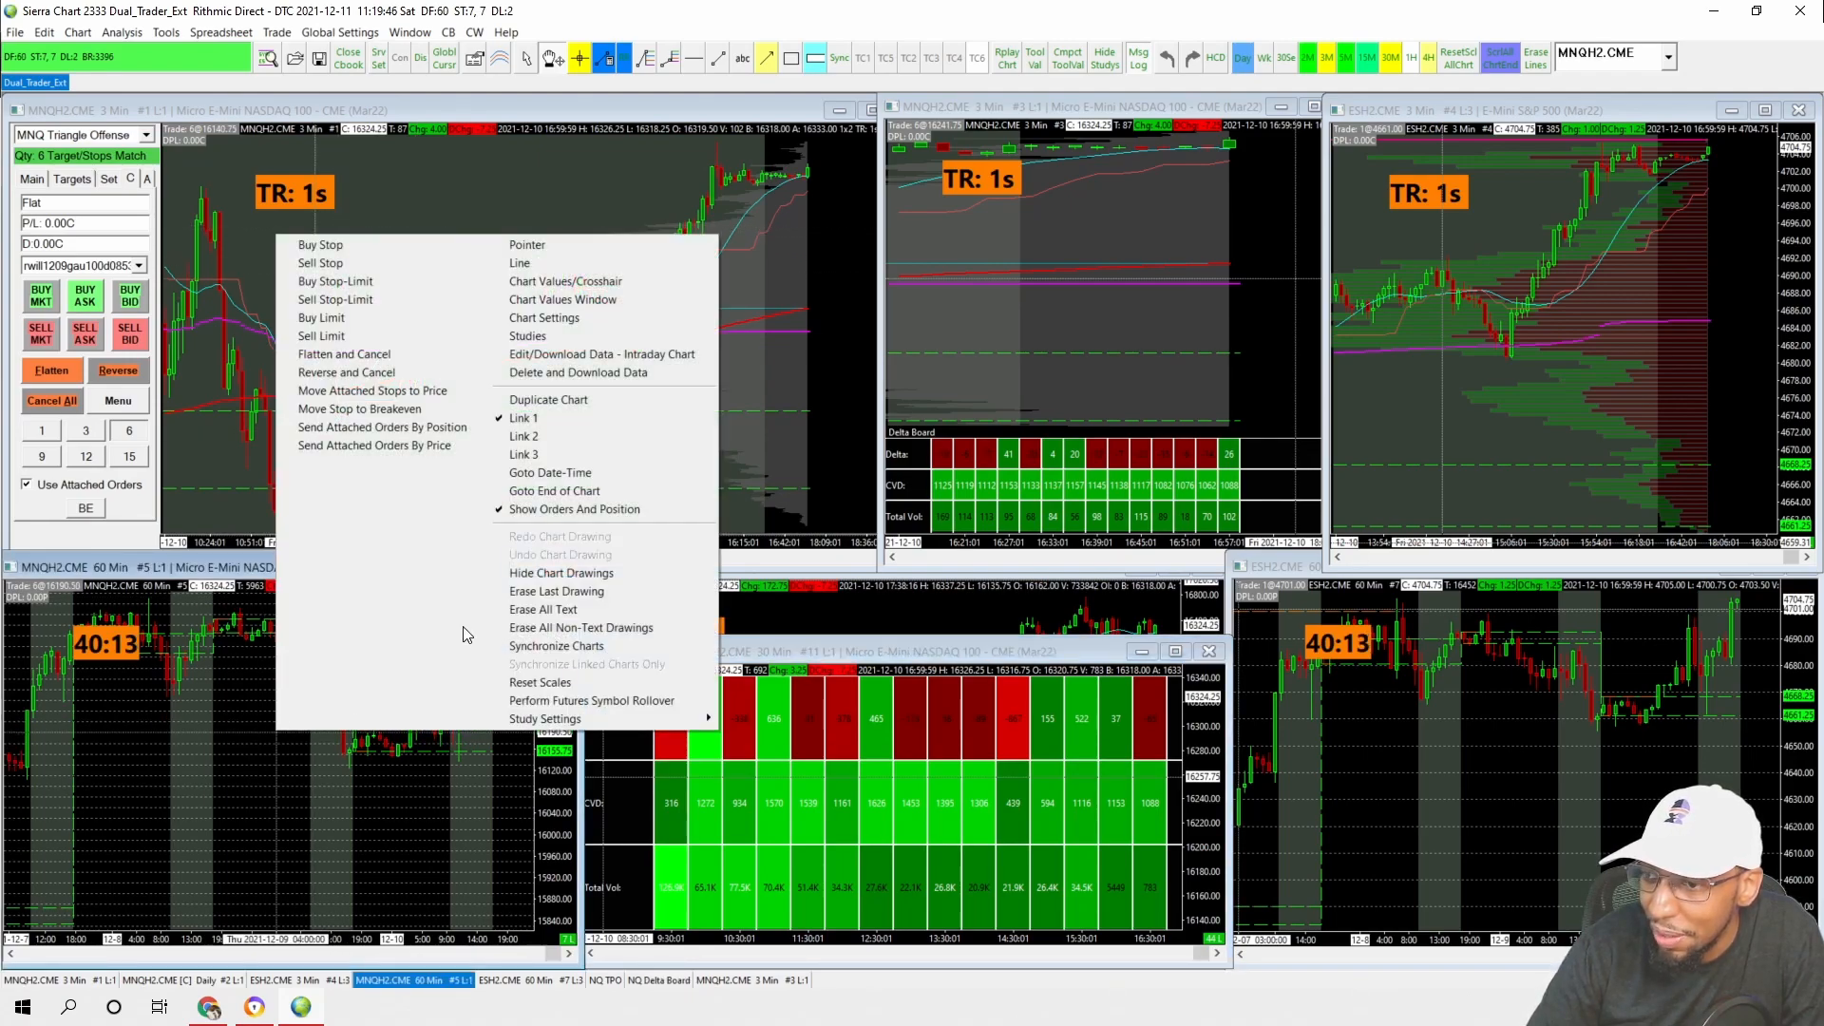
{"action": "left_click", "coordinate": [612, 323]}
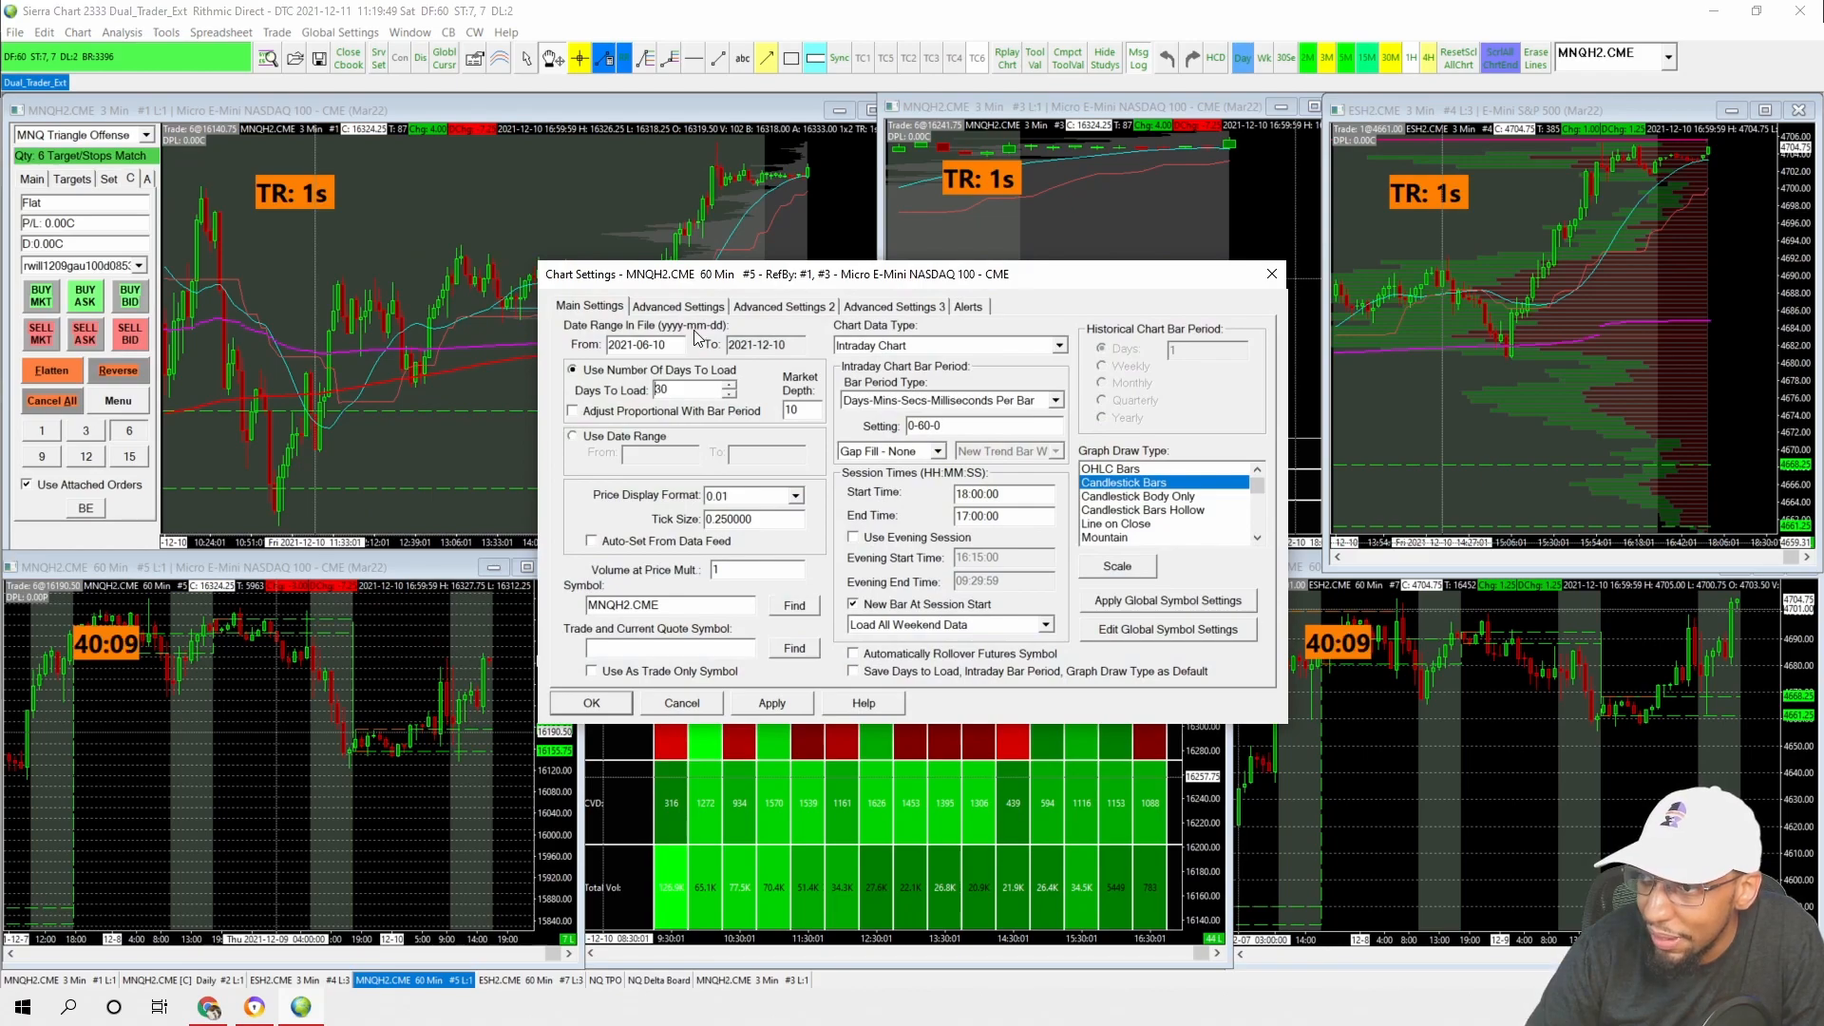
{"action": "left_click", "coordinate": [692, 308]}
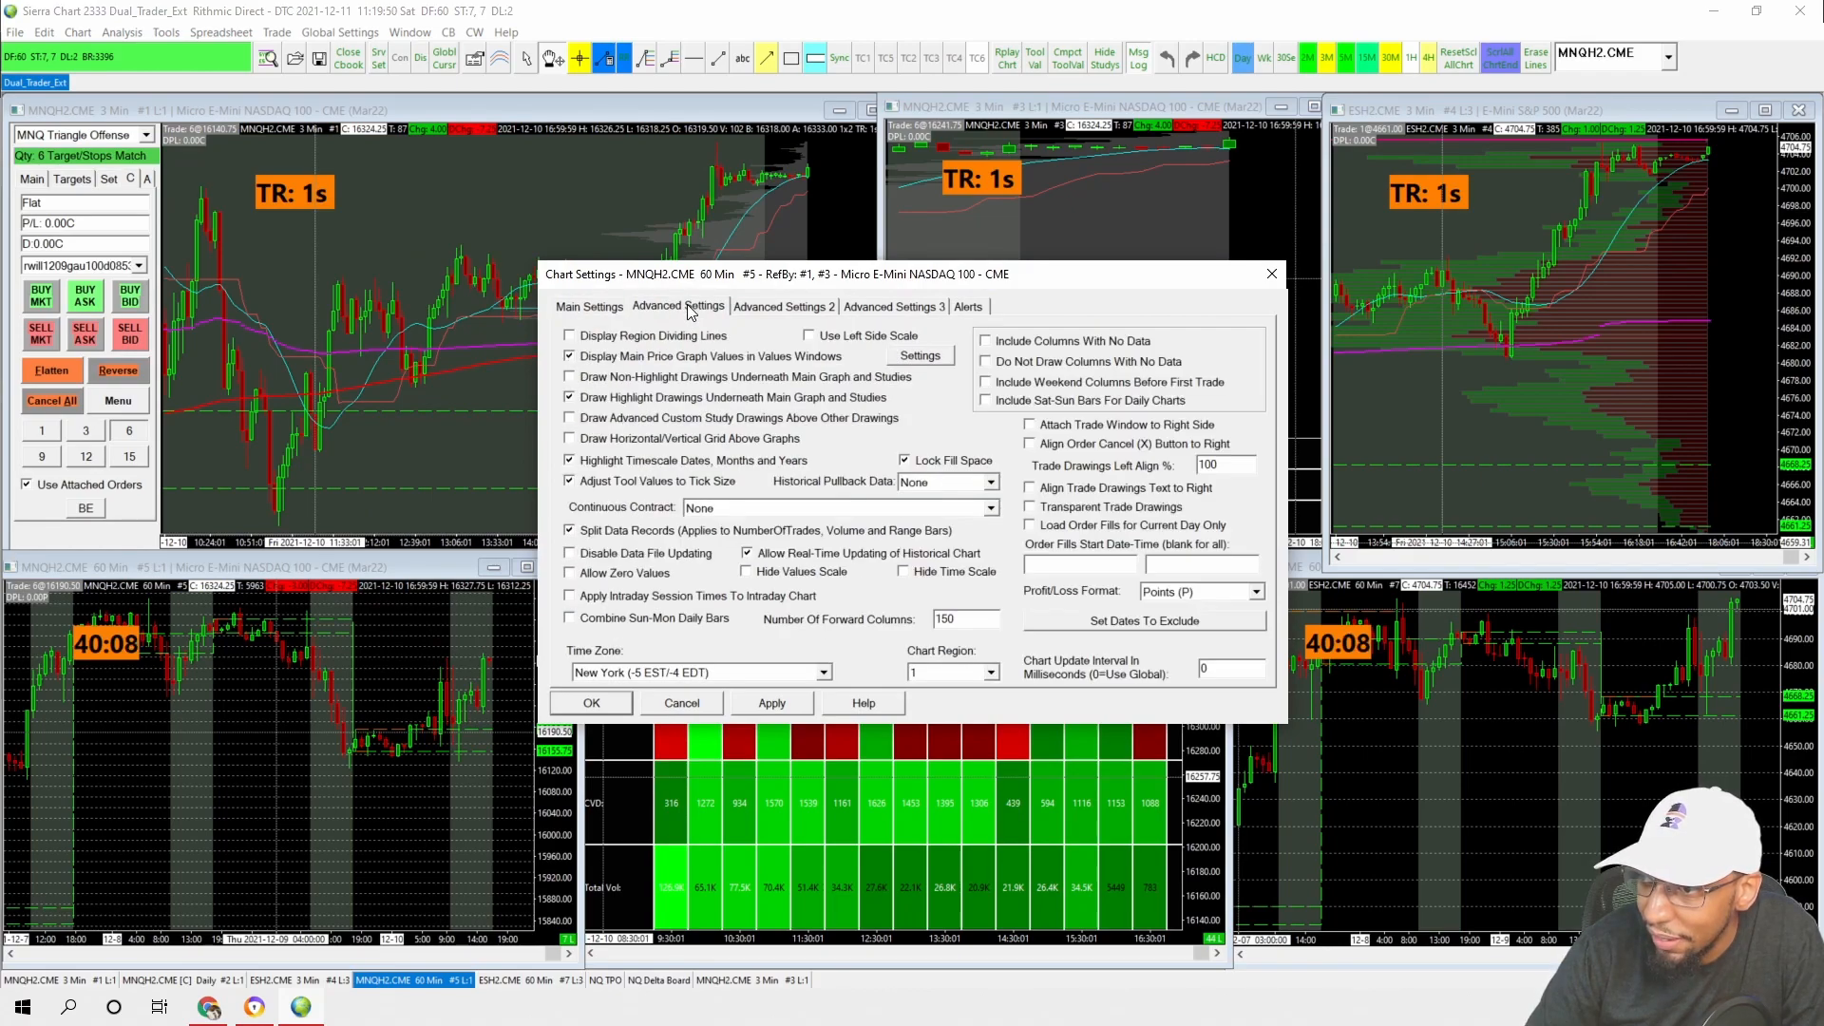
{"action": "left_click", "coordinate": [726, 510]}
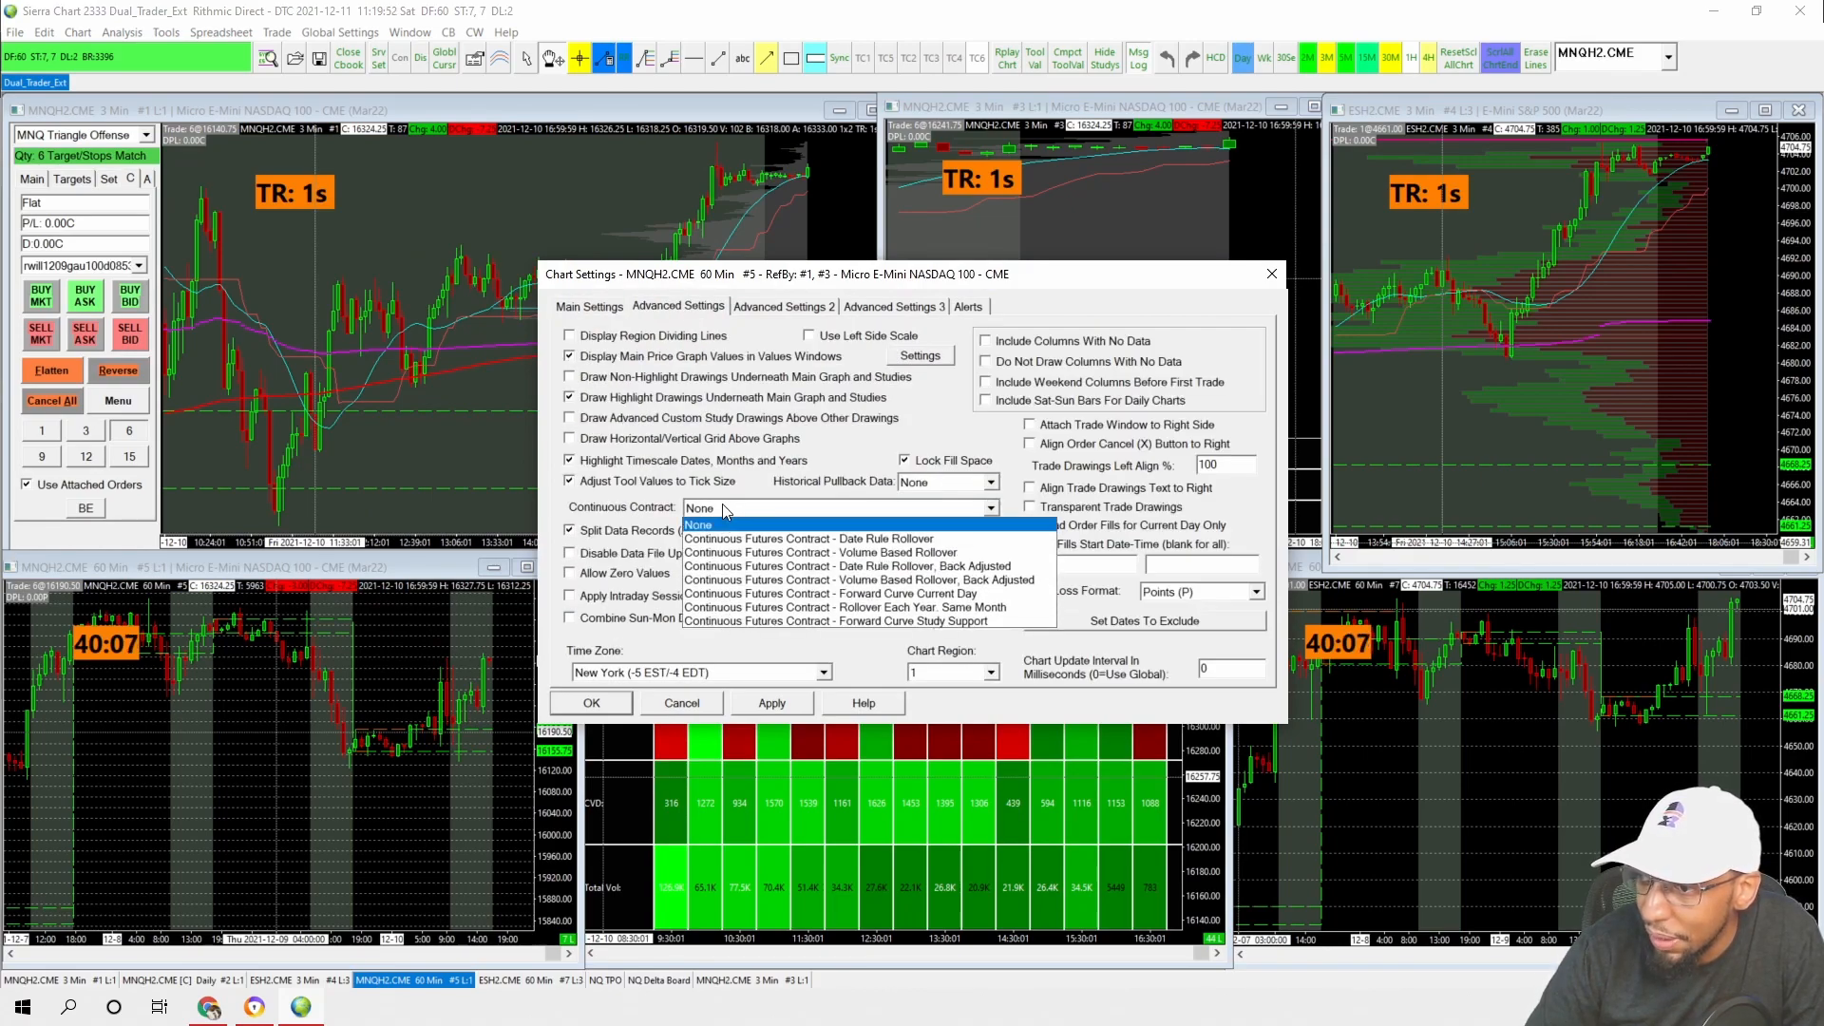
{"action": "left_click", "coordinate": [896, 582]}
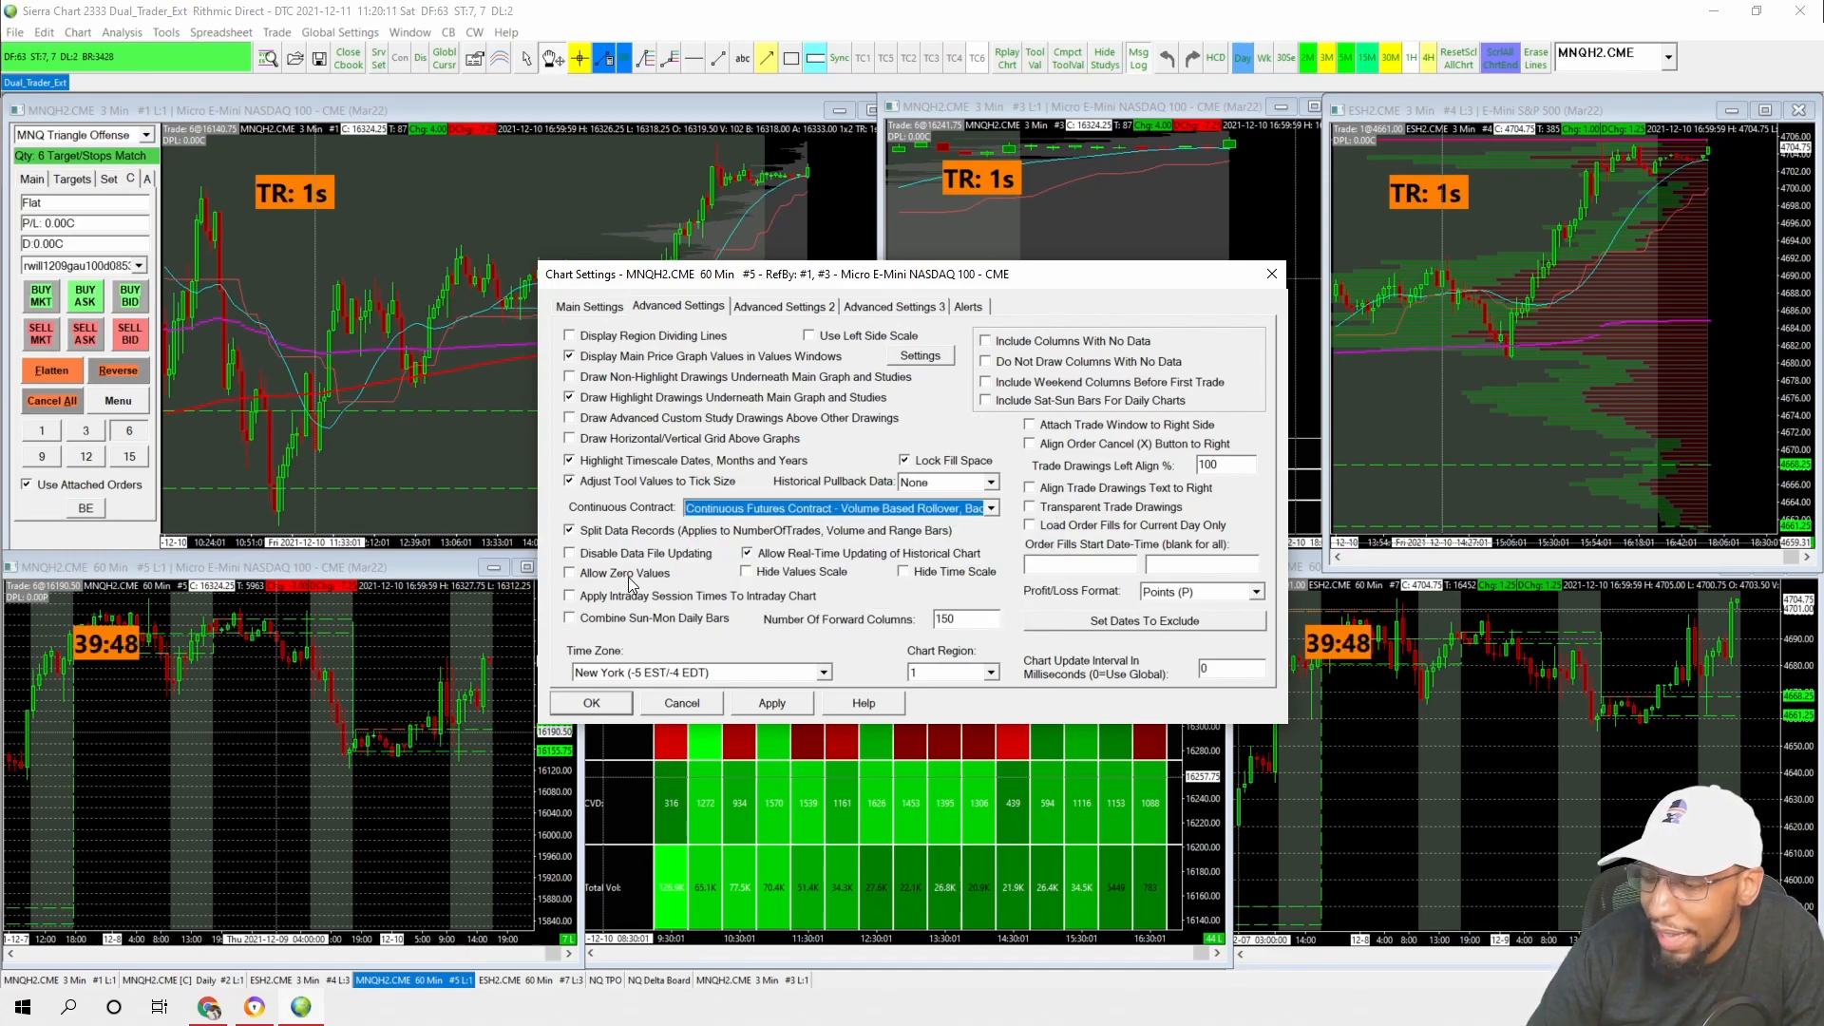
{"action": "left_click", "coordinate": [592, 703]}
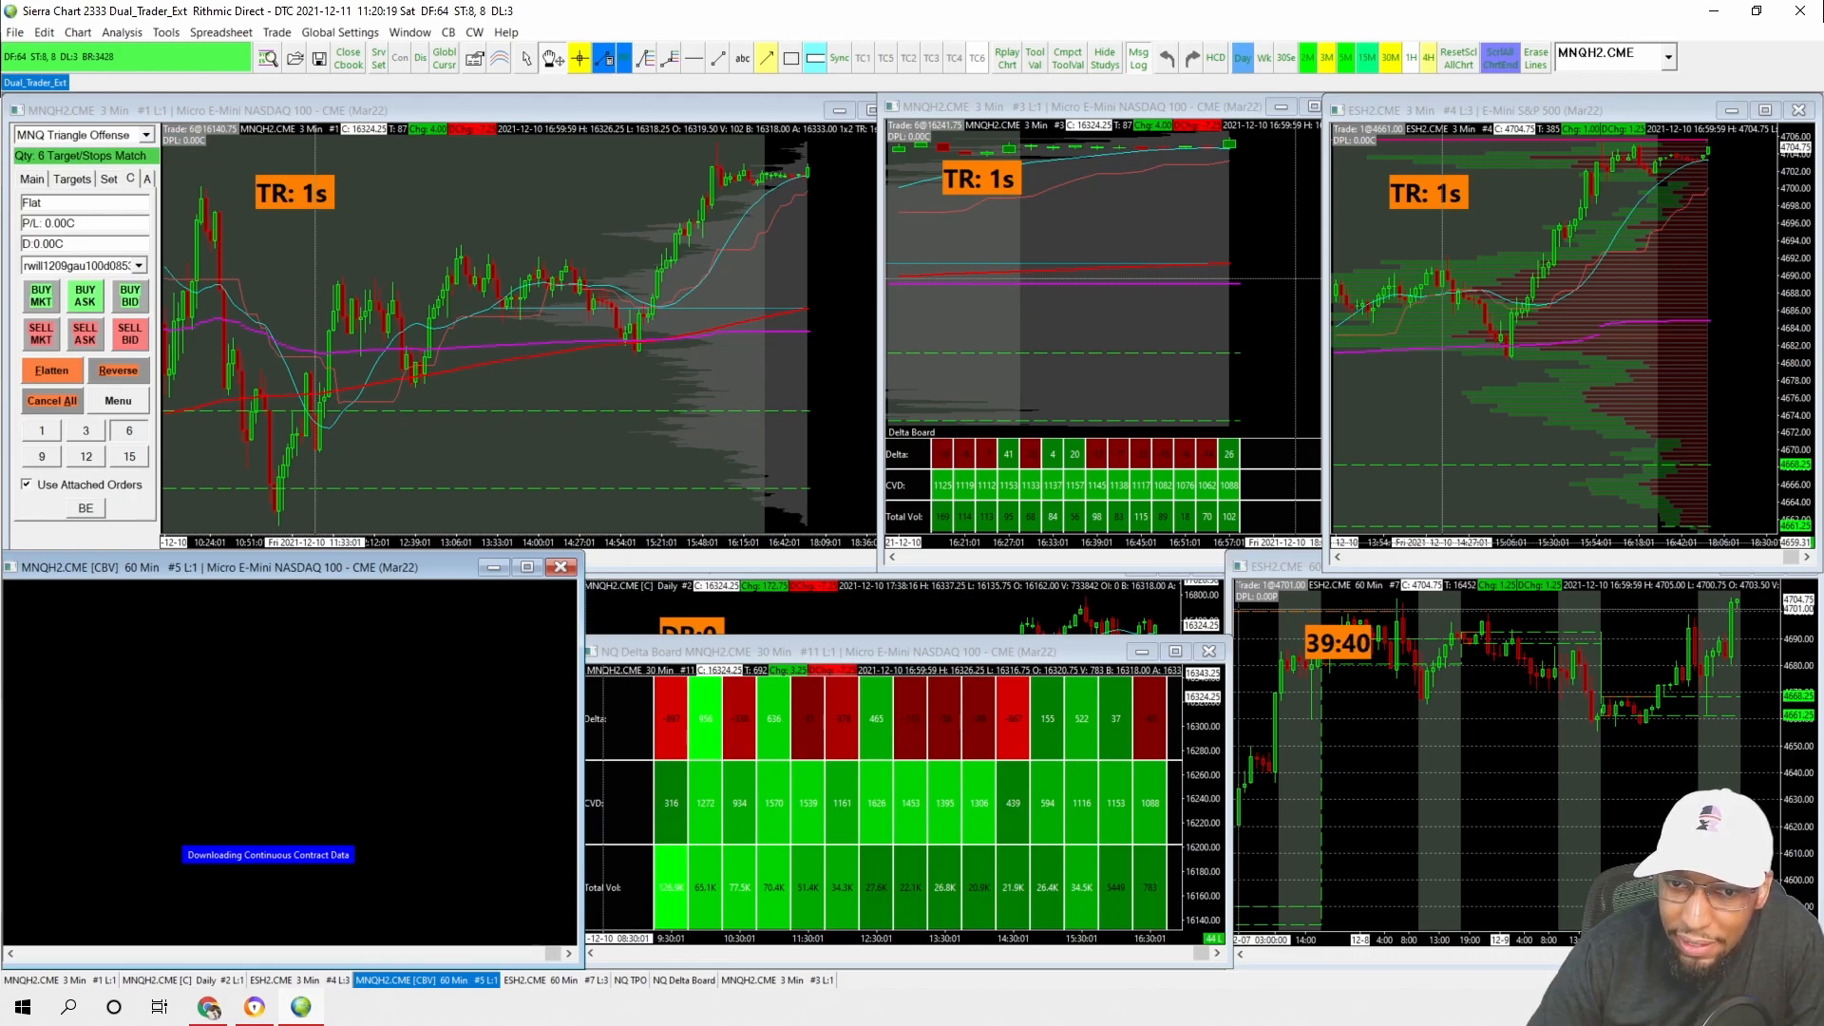
Bring the Message Log back over the charts and set the 60-minute MNQH2.CME chart's Continuous Contract option to None
{"action": "left_click_drag", "start_coordinate": [0, 418], "coordinate": [723, 48]}
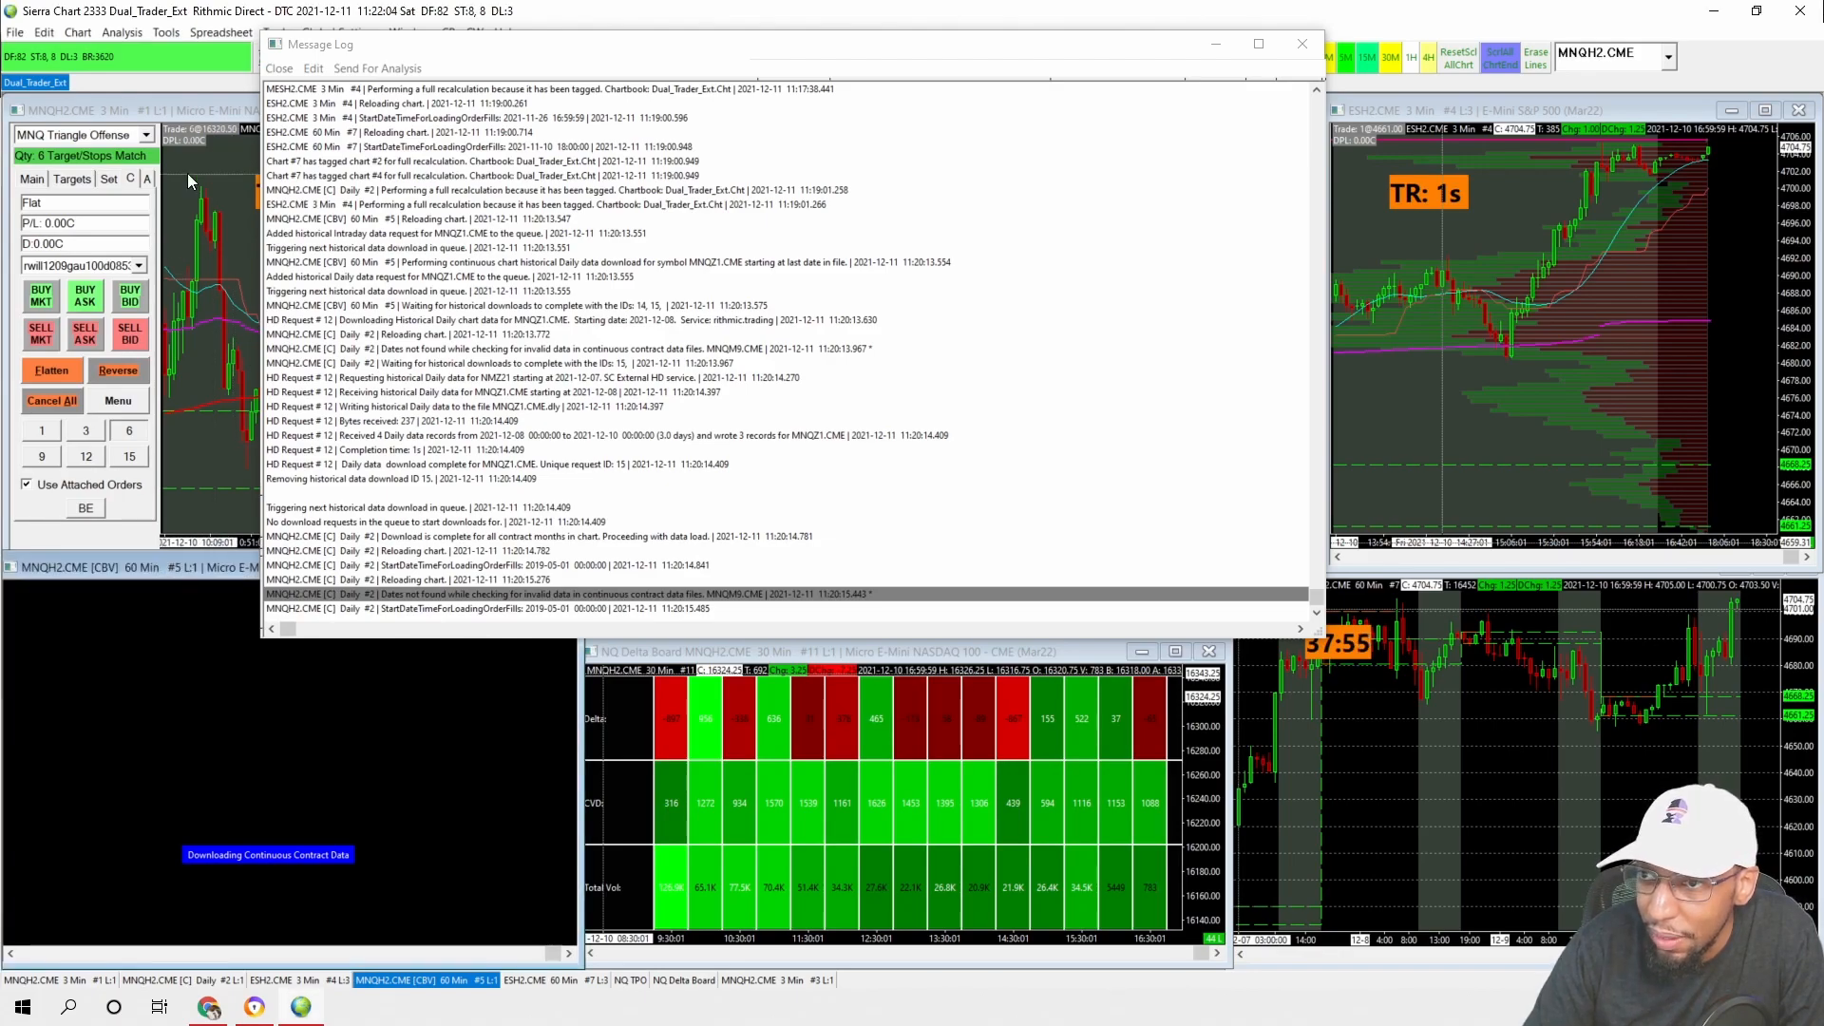
{"action": "left_click", "coordinate": [78, 33]}
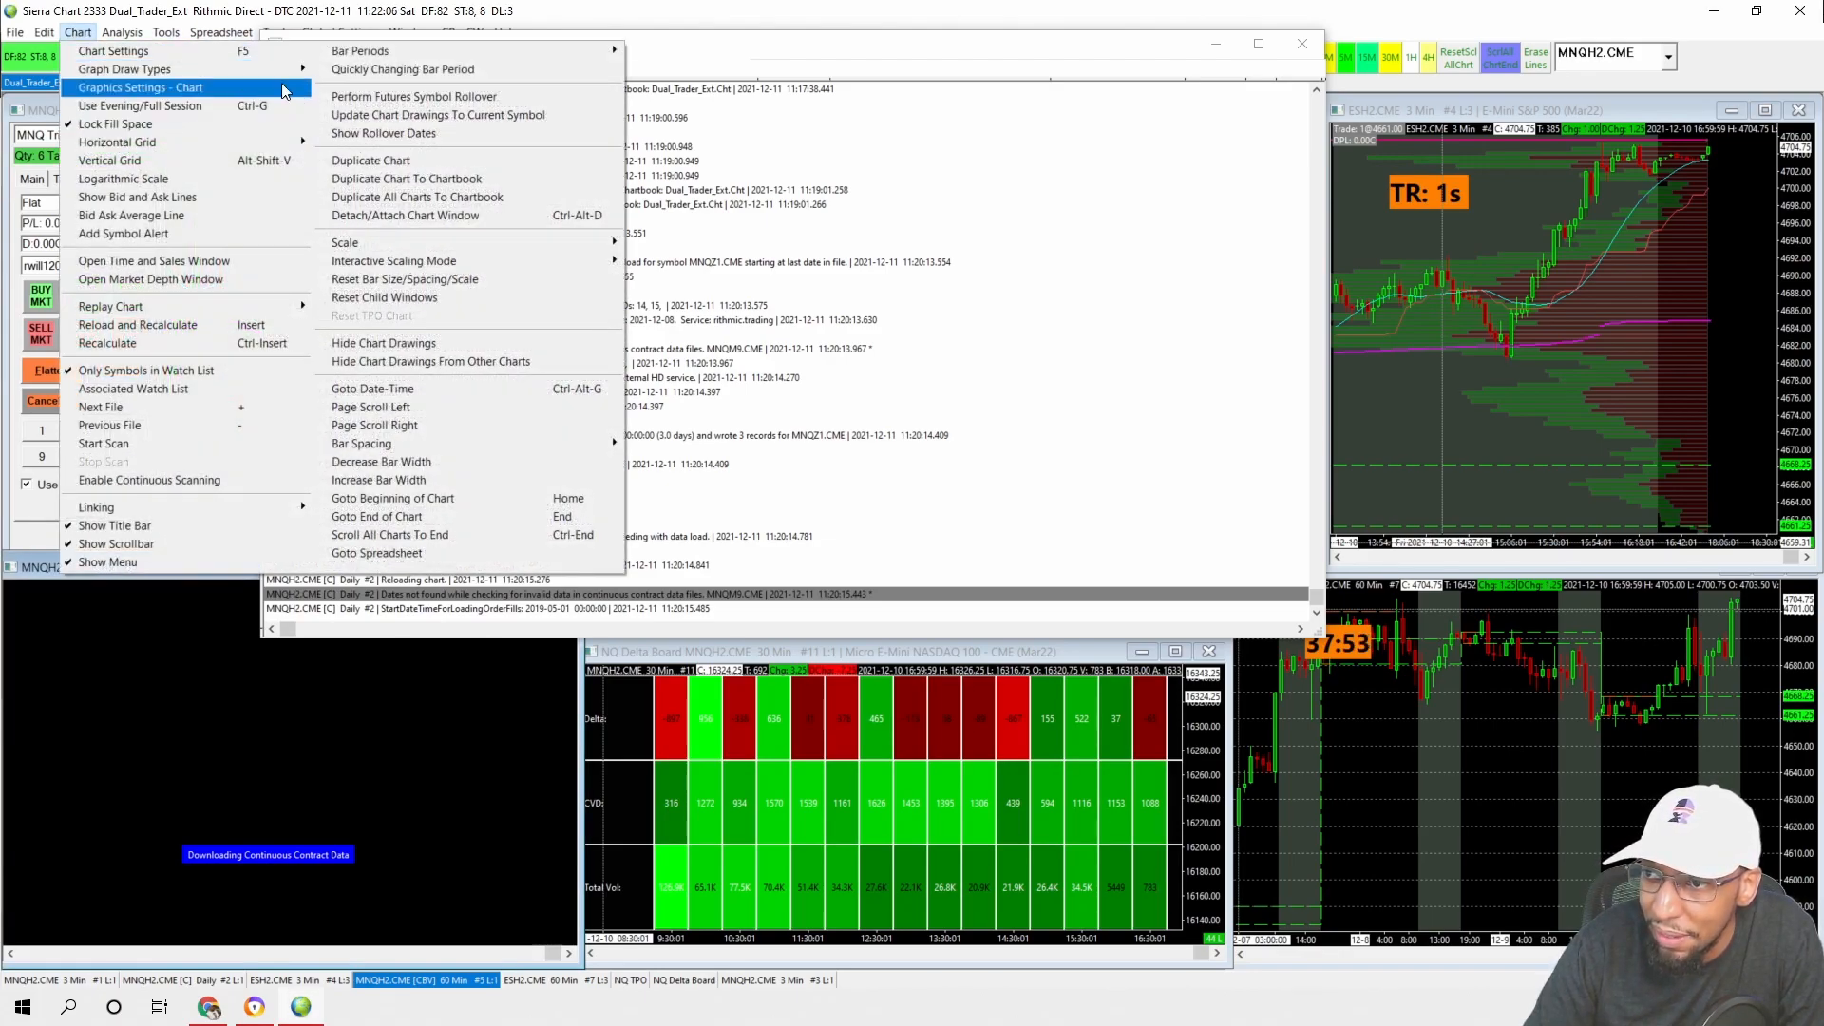
{"action": "left_click", "coordinate": [162, 54]}
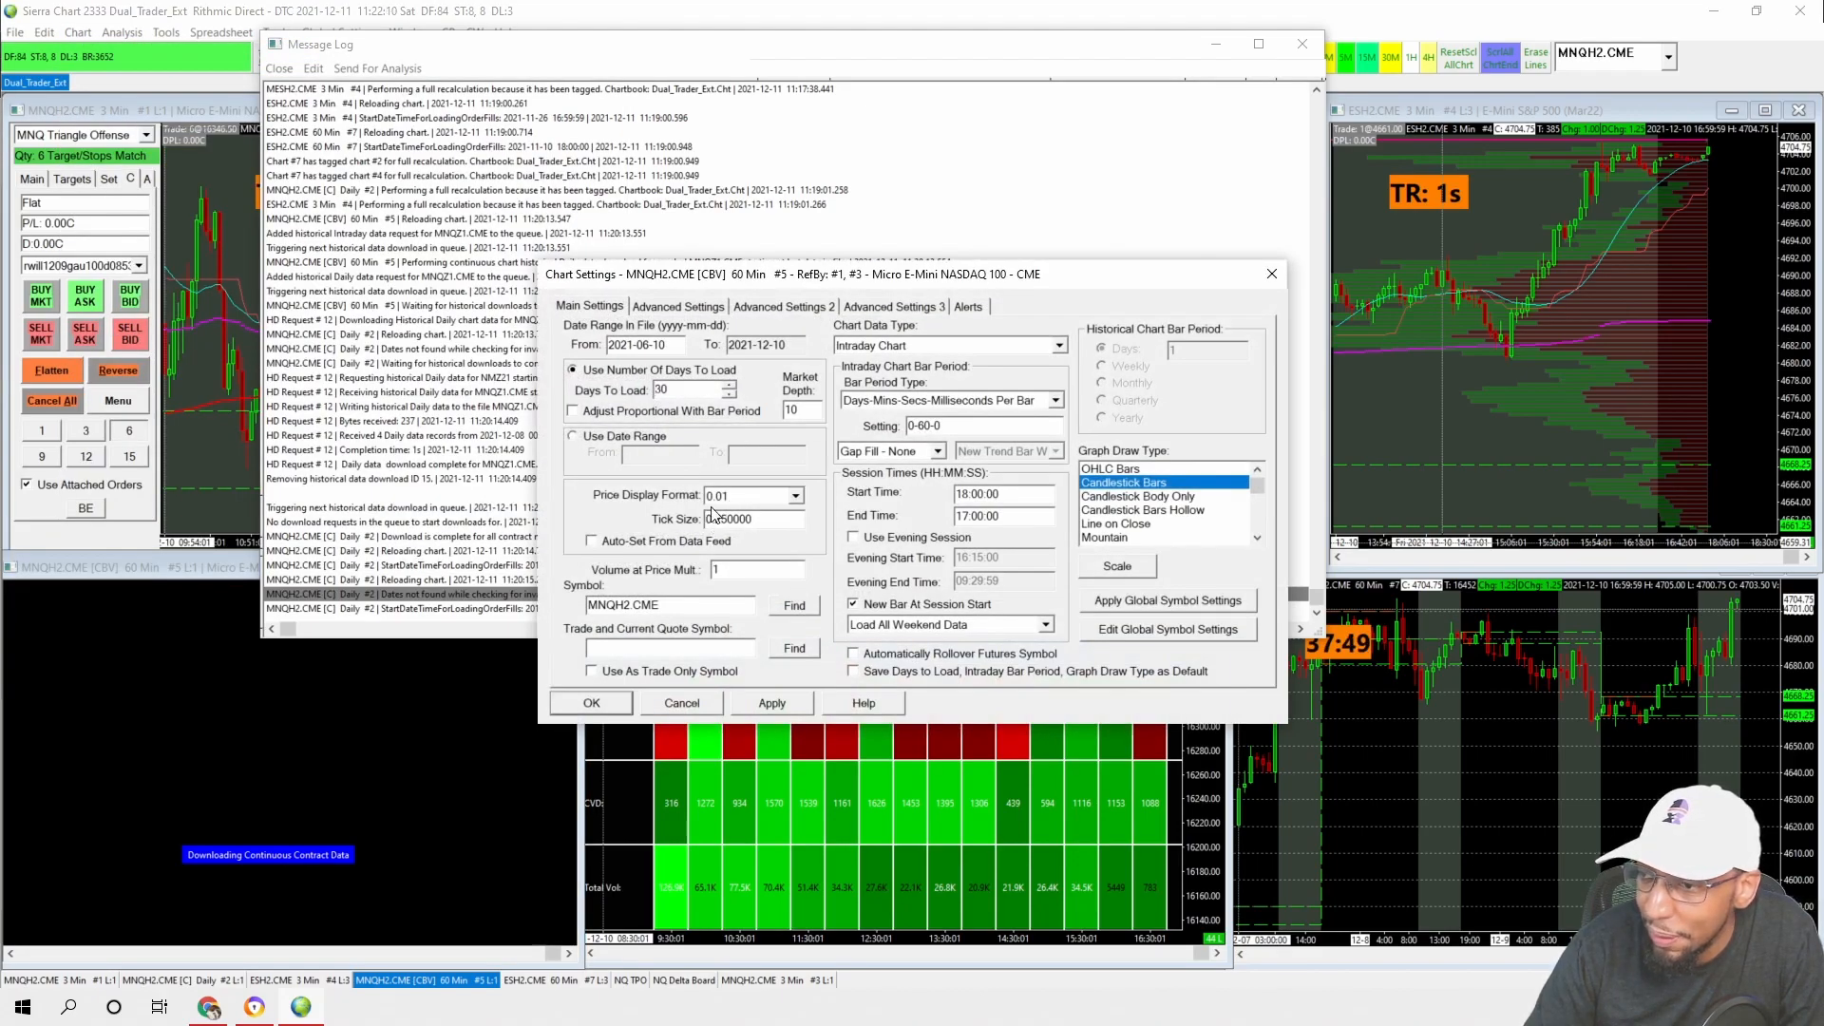
{"action": "left_click", "coordinate": [676, 306]}
{"action": "left_click", "coordinate": [752, 508]}
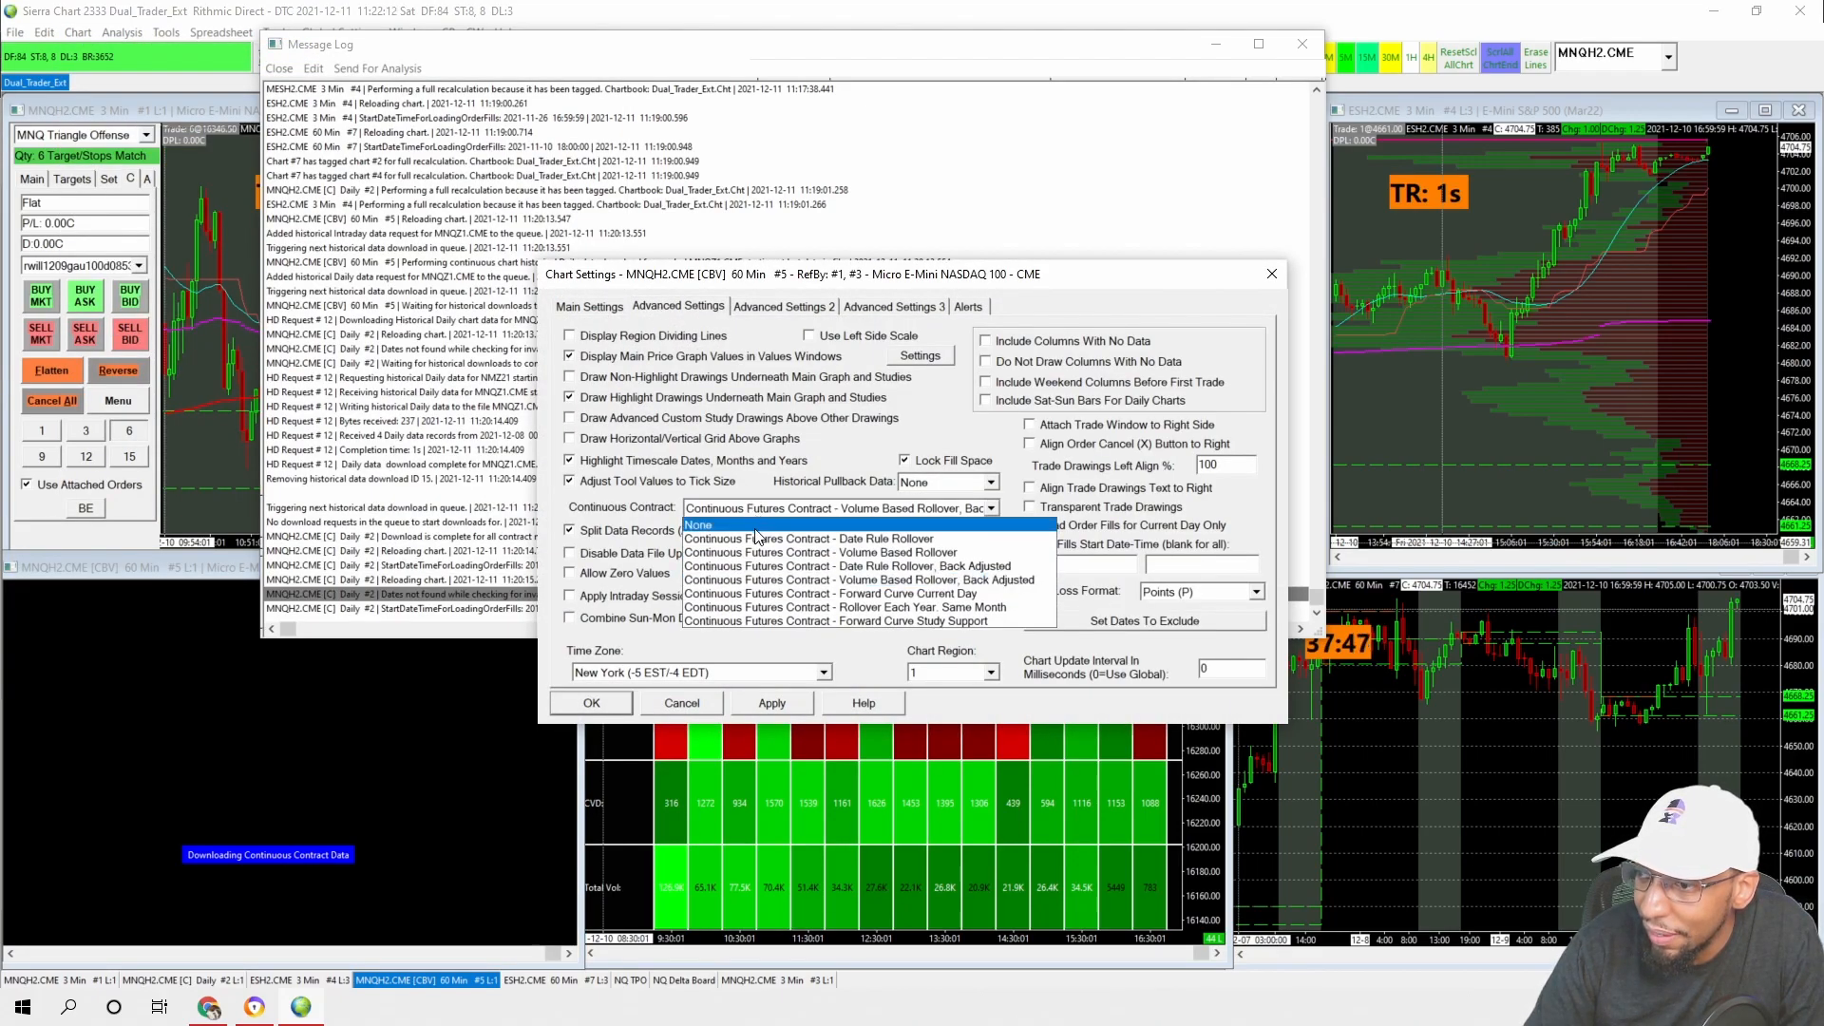
{"action": "left_click", "coordinate": [750, 522]}
{"action": "left_click", "coordinate": [597, 707]}
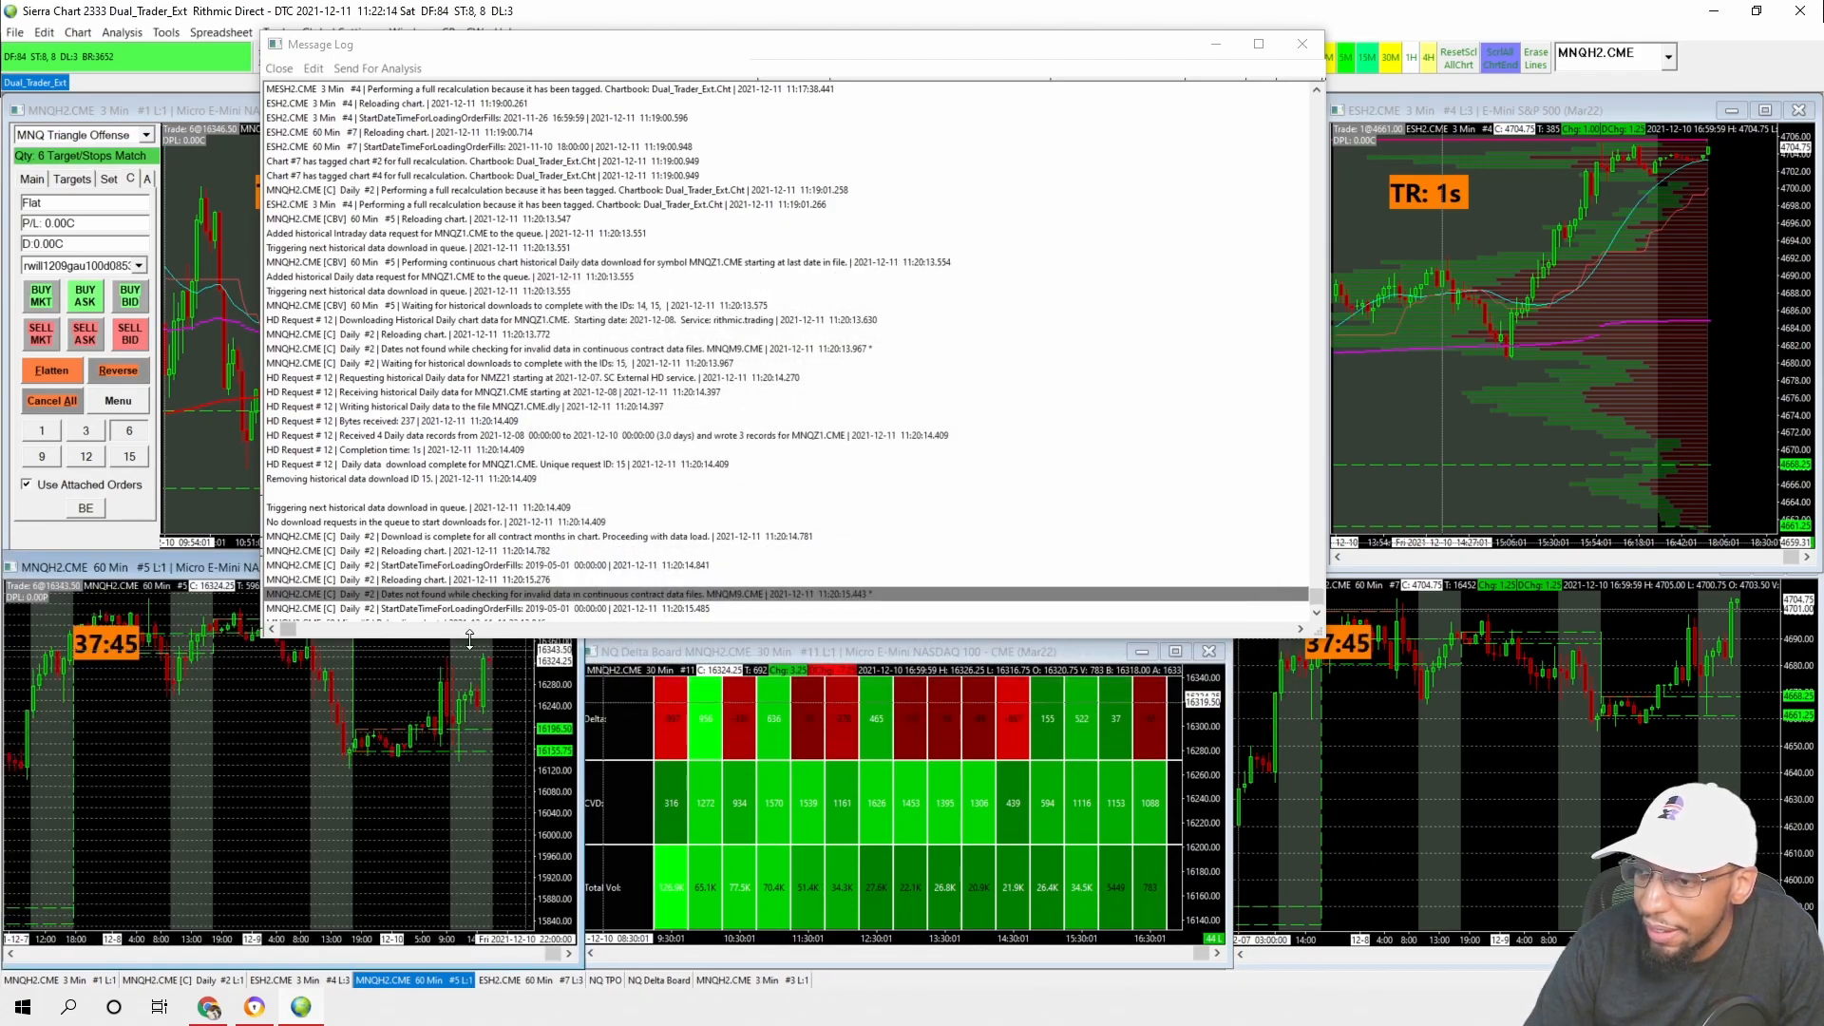